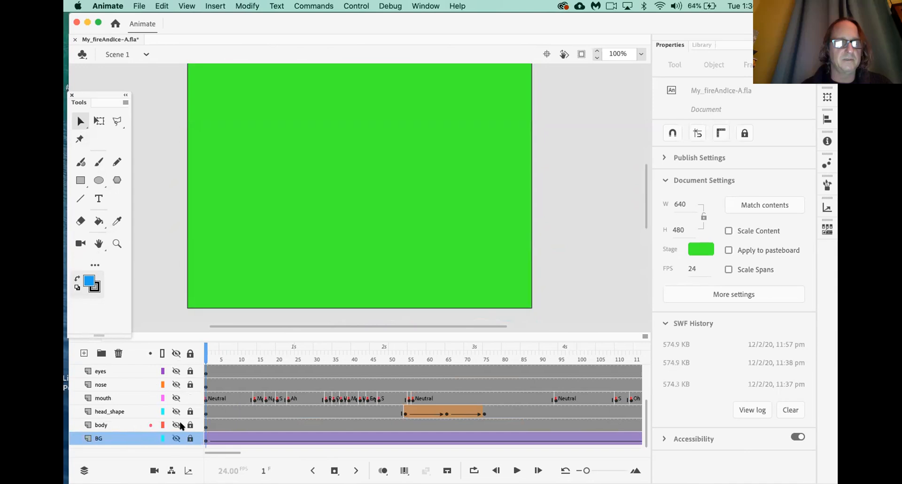
Toggle the BG layer's visibility, leaving the blue gradient background showing
left_click(176, 437)
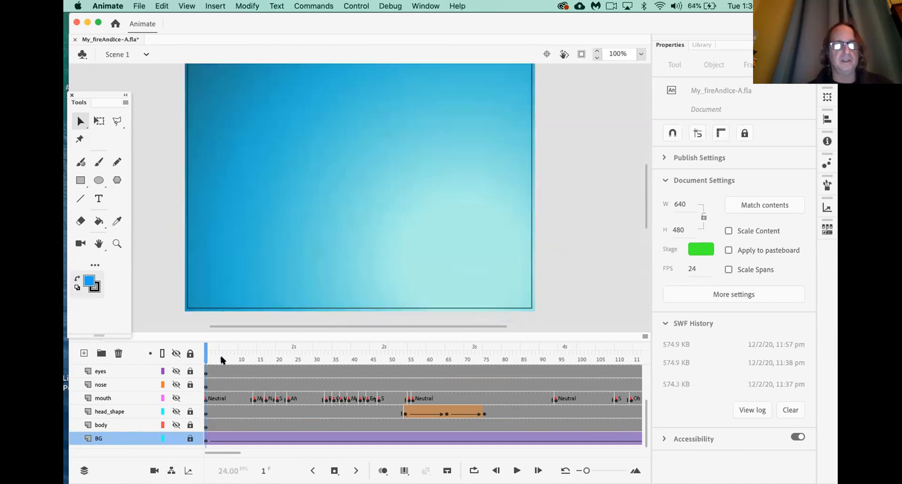
left_click(174, 438)
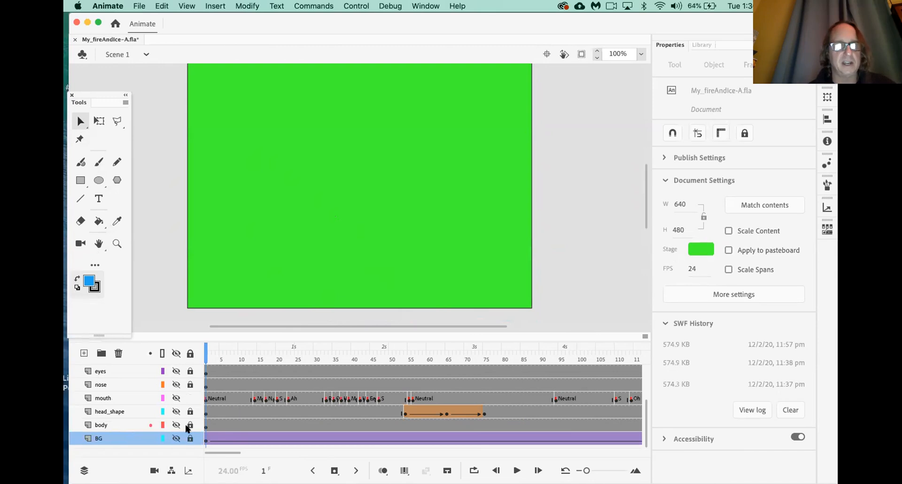
left_click(175, 438)
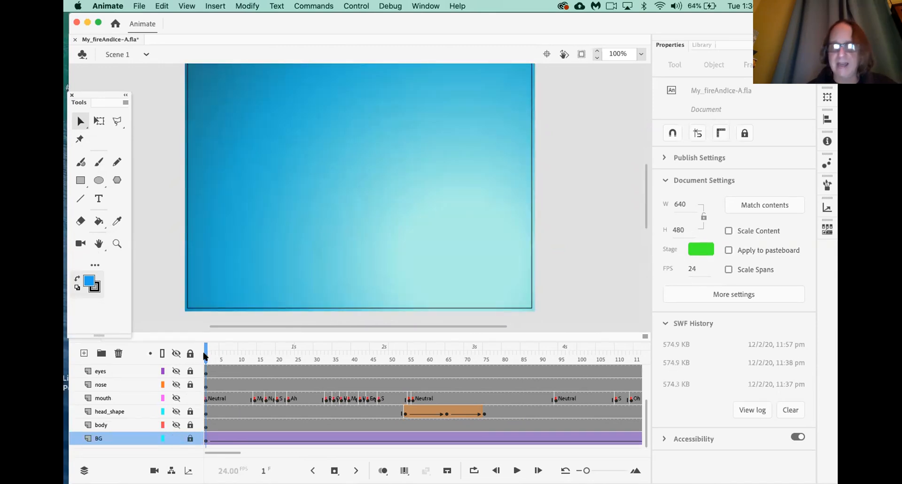
Play and stop the lip-sync animation, then export it as a SWF test movie
key("Return")
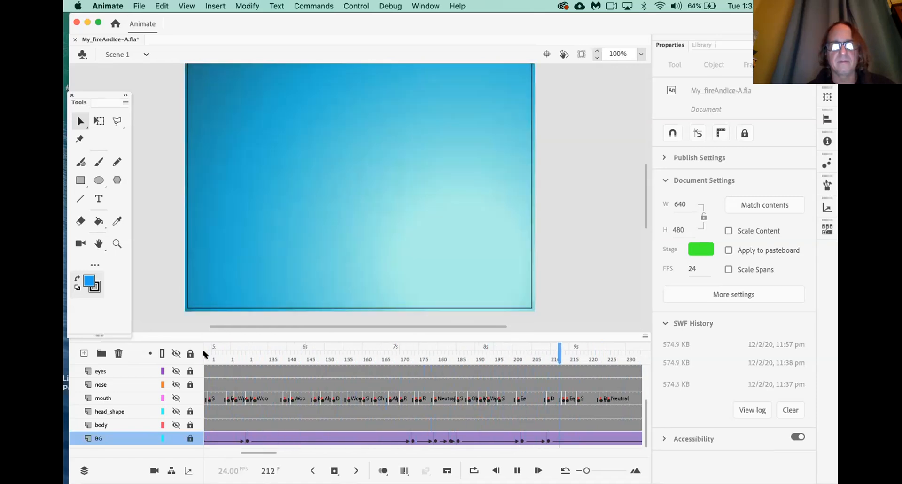
key("Return")
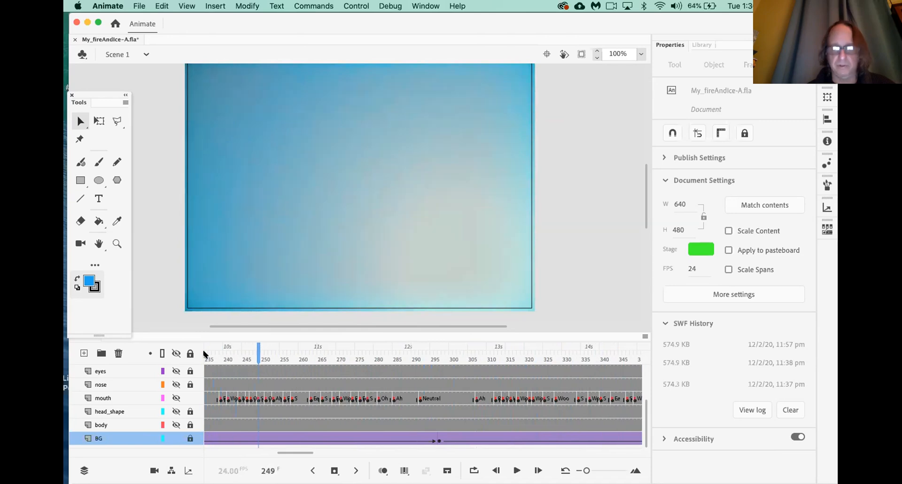
key("super+Return")
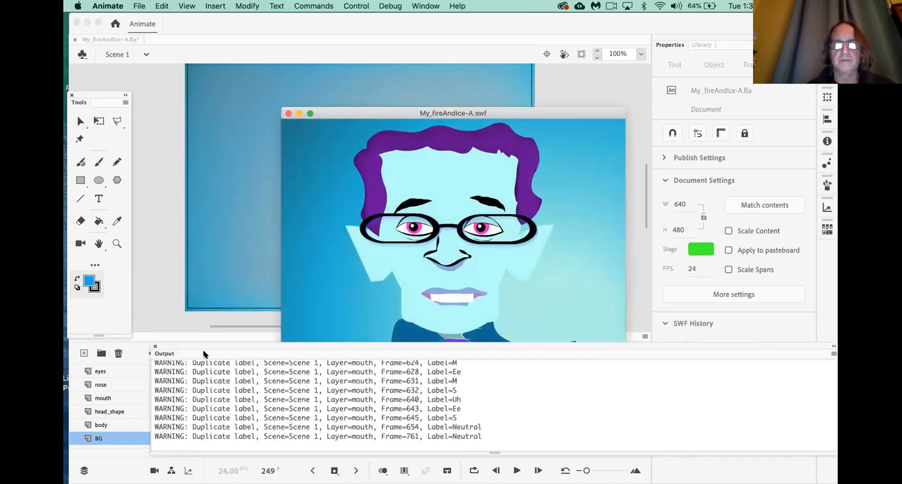
Reposition and enlarge the SWF preview, dismiss the duplicate-label warnings, then close the preview
left_click_drag(324, 113, 257, 67)
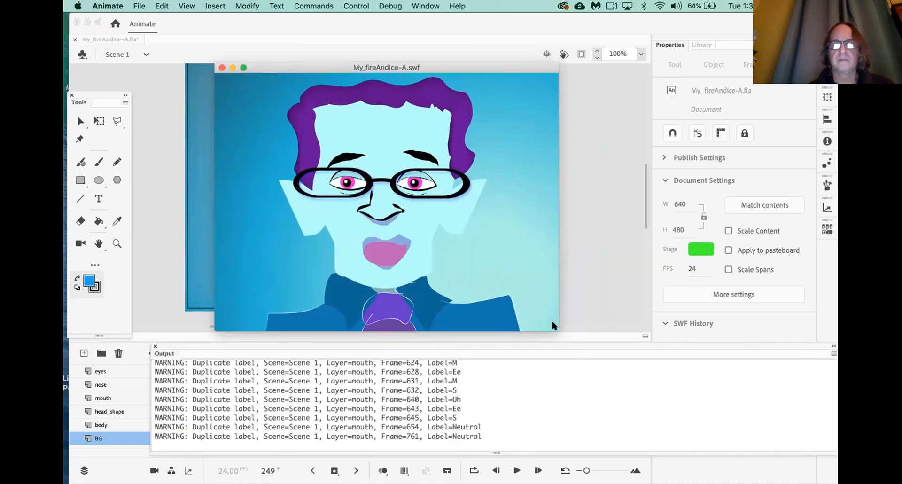
left_click_drag(557, 330, 649, 409)
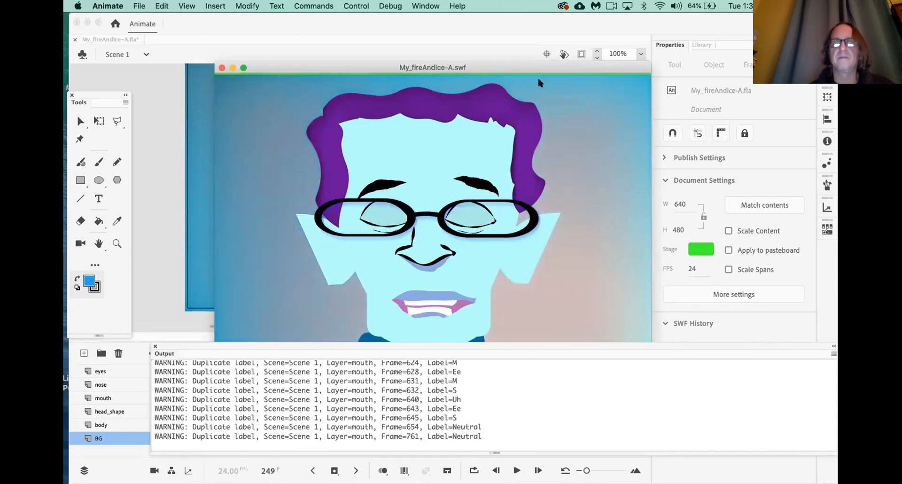
mouse_move(540, 66)
left_mouse_down()
mouse_move(521, 32)
mouse_move(527, 63)
left_mouse_up()
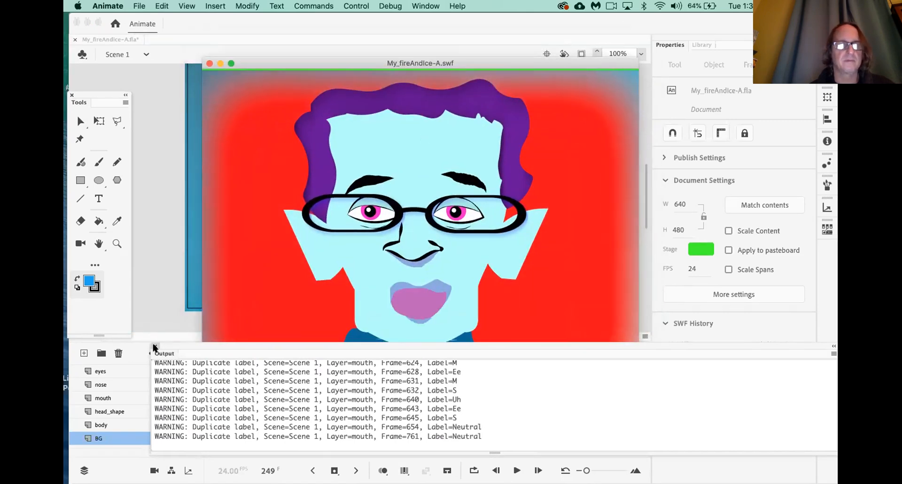
left_click(155, 346)
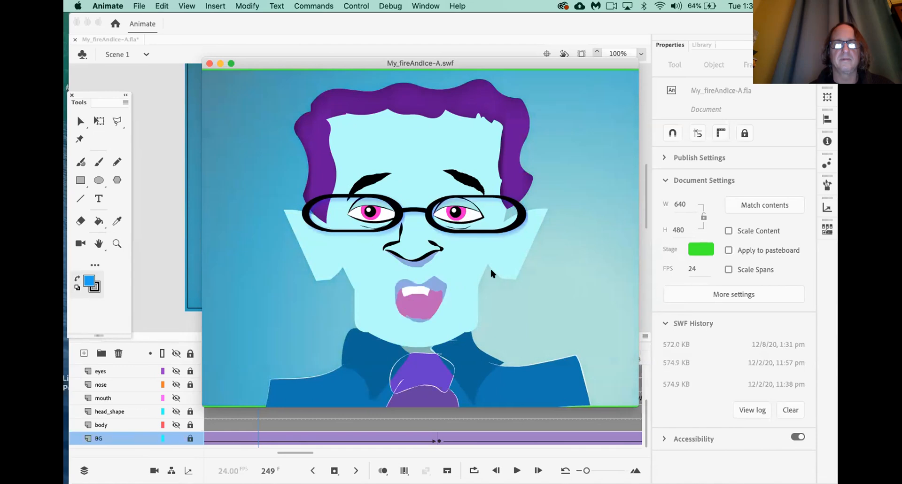
left_click(209, 63)
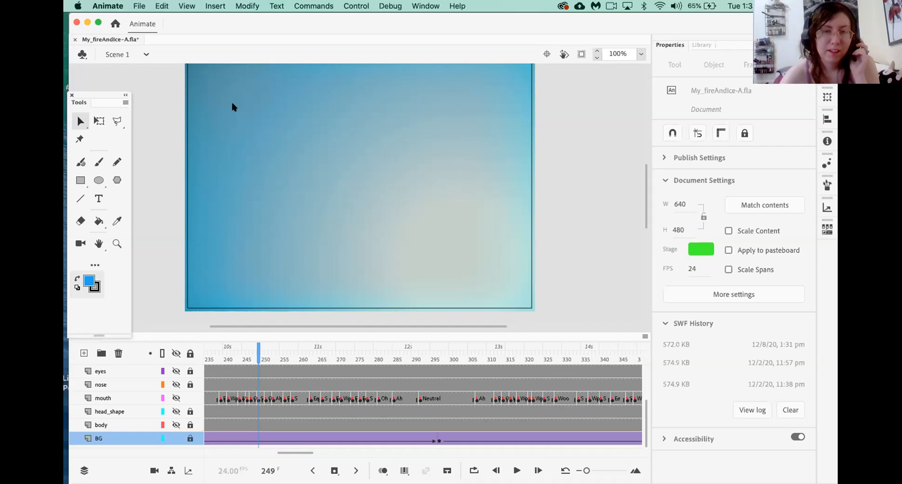
Raise the system volume and switch to the Untitled-1 quote document
key("XF86AudioRaiseVolume")
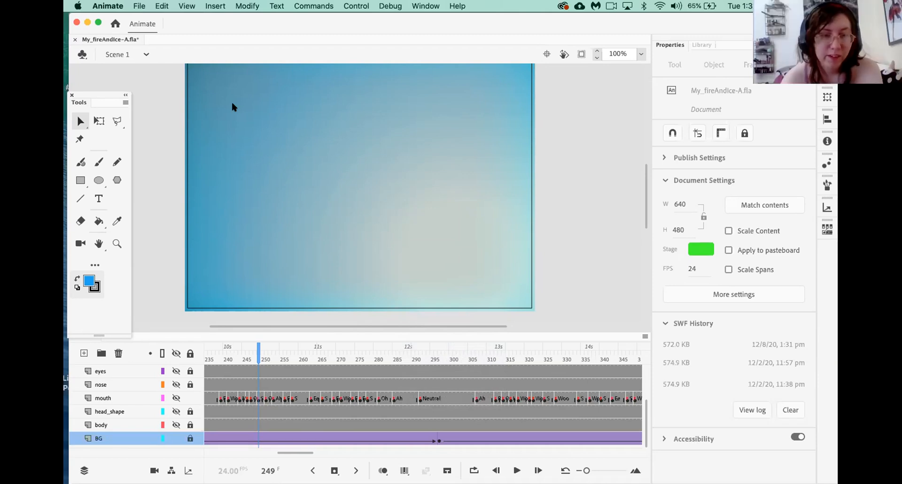
mouse_move(510, 470)
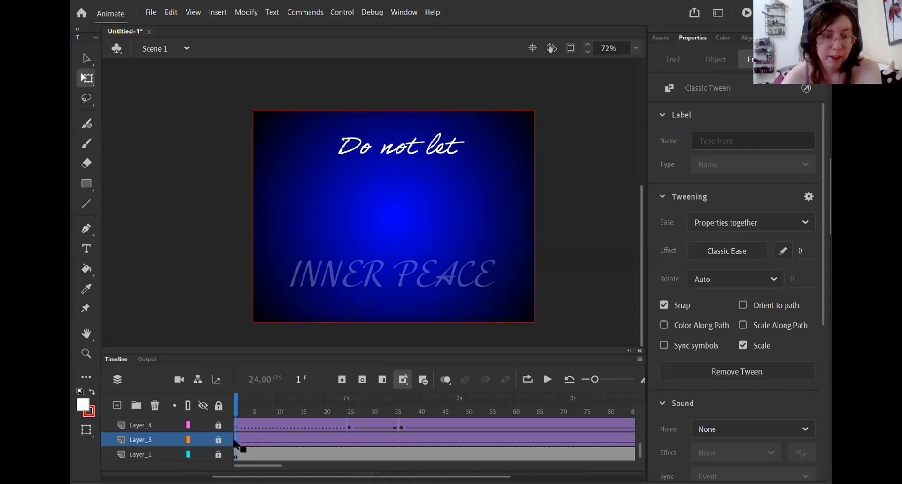
View the full quote at frame 120, then play the fade-in from frame 1
left_click_drag(258, 465, 302, 465)
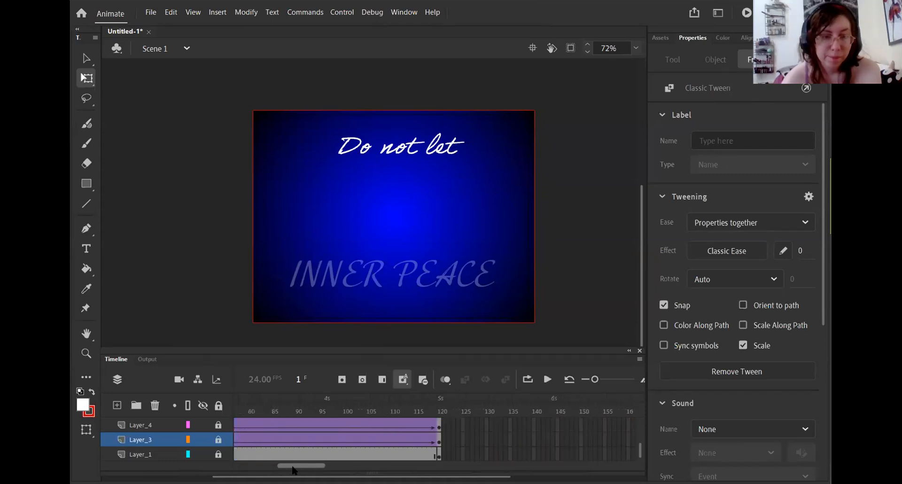
left_click(440, 442)
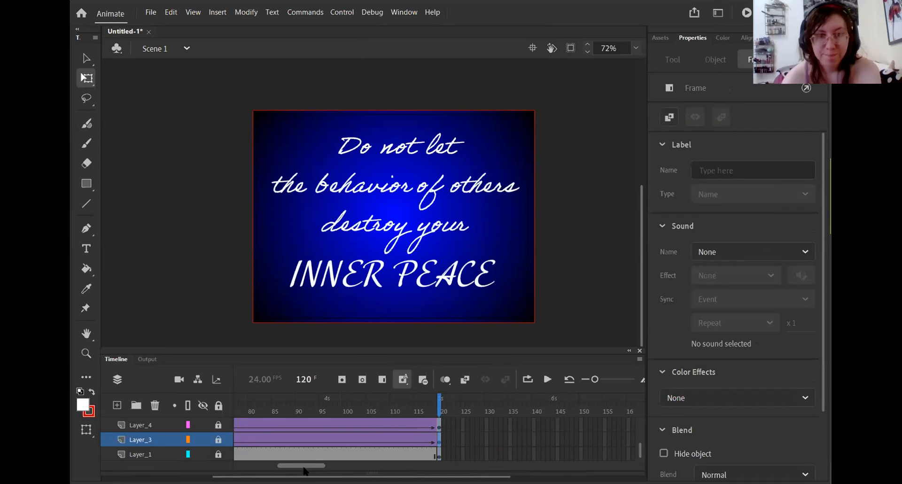
left_click_drag(301, 465, 257, 465)
left_click(236, 442)
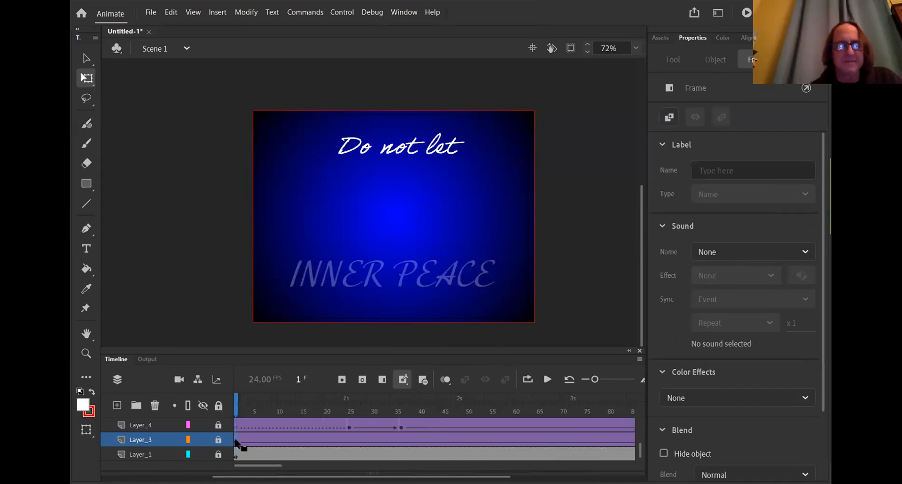
key("Return")
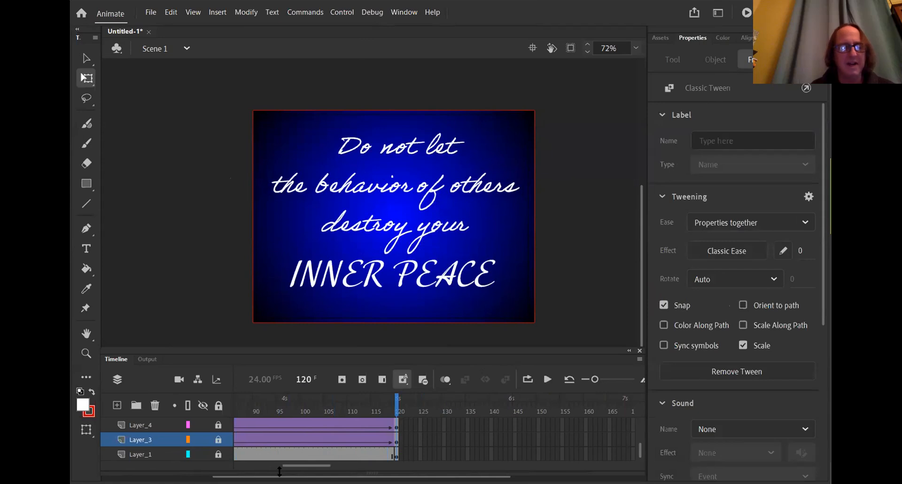
Hide and reshow Layer_3 to check its text, then rewind to frame 1
left_click_drag(295, 465, 236, 467)
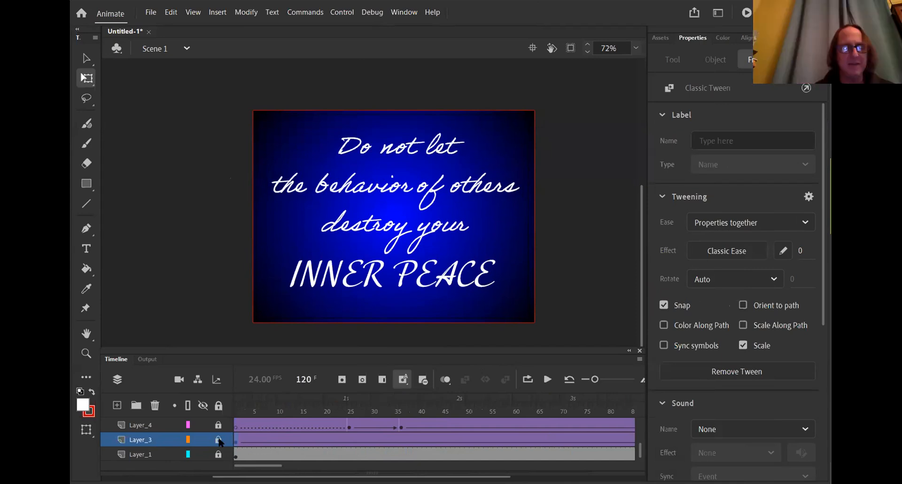
left_click(203, 440)
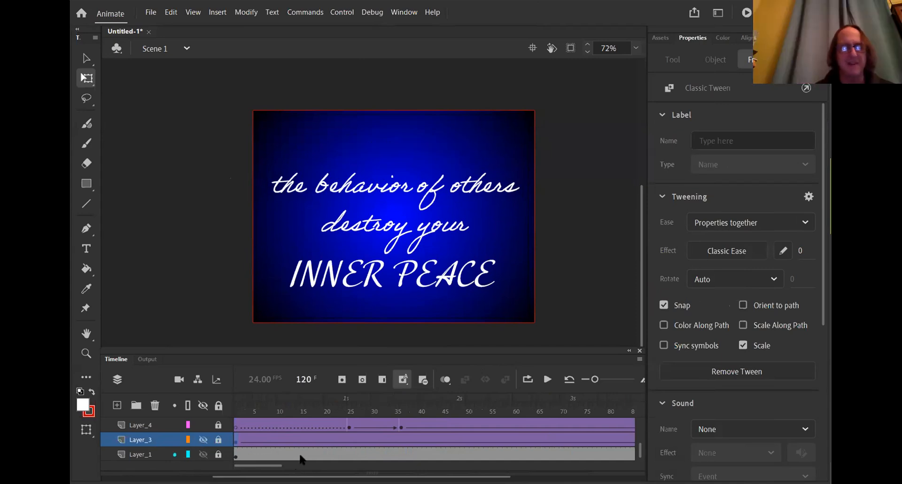
left_click(202, 440)
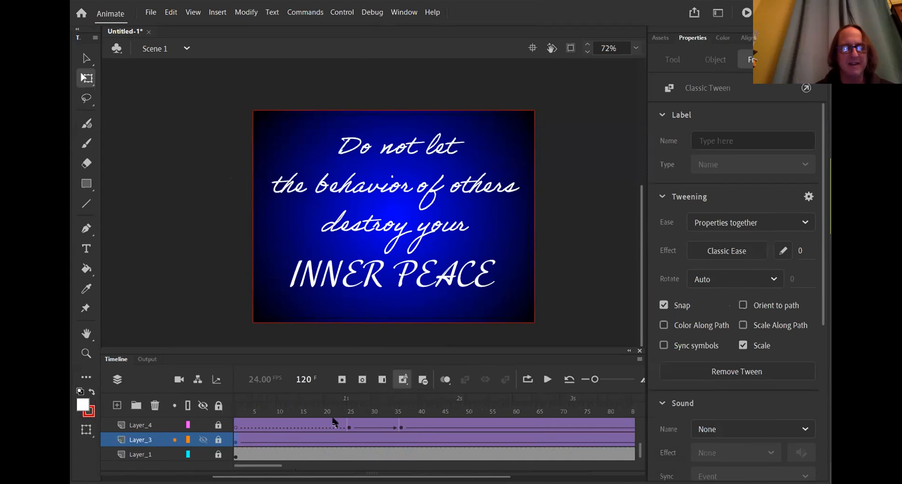
left_click(236, 441)
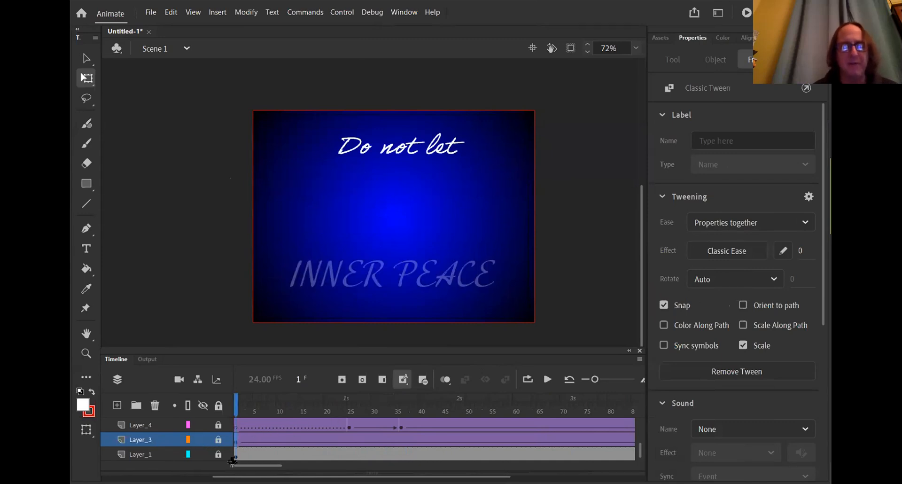
mouse_move(244, 465)
left_mouse_down()
mouse_move(275, 469)
mouse_move(235, 468)
left_mouse_up()
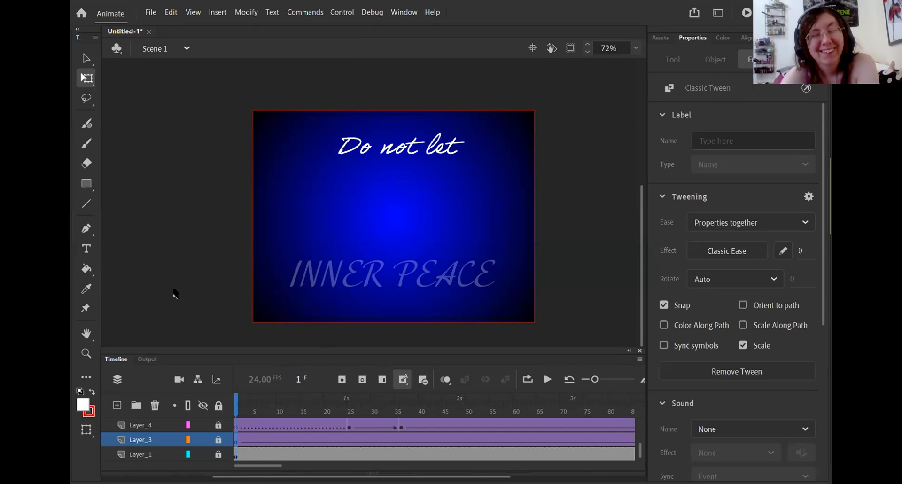
Unlock Layer_3, clear its frame-120 keyframe, then restore the keyframe to keep the tween
left_click(218, 439)
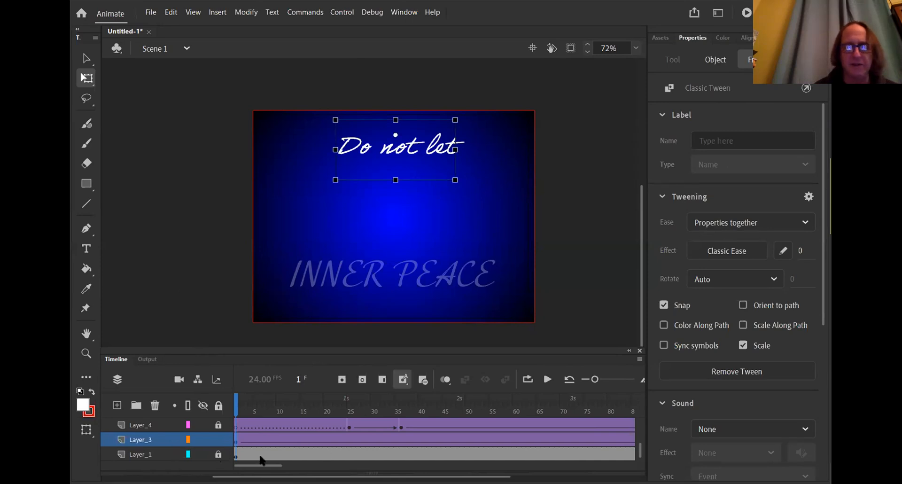
left_click_drag(257, 465, 307, 465)
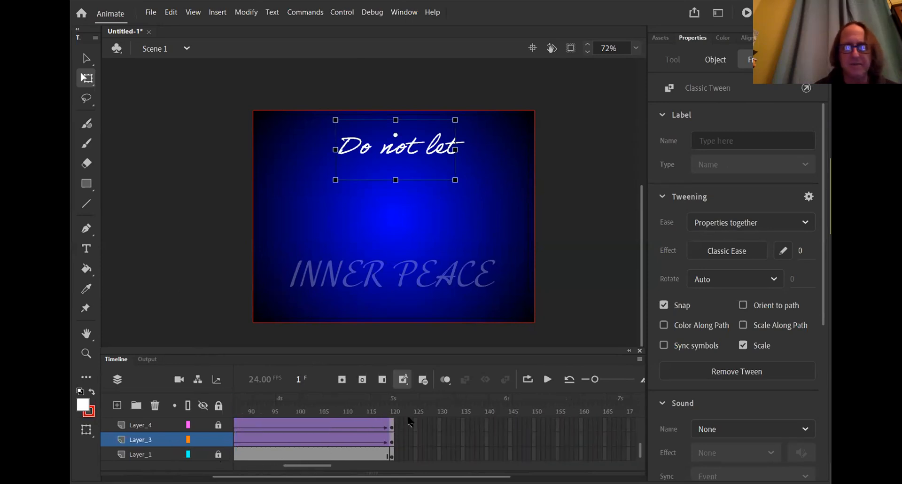
left_click(394, 439)
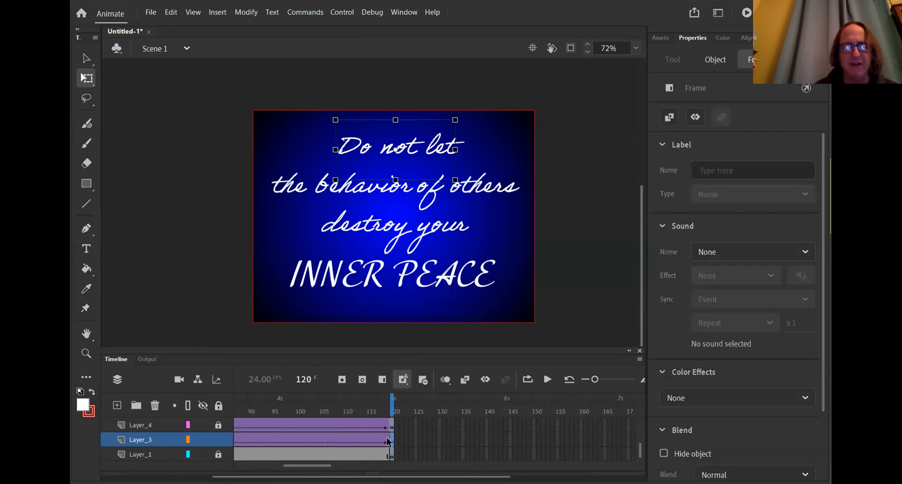
right_click(392, 442)
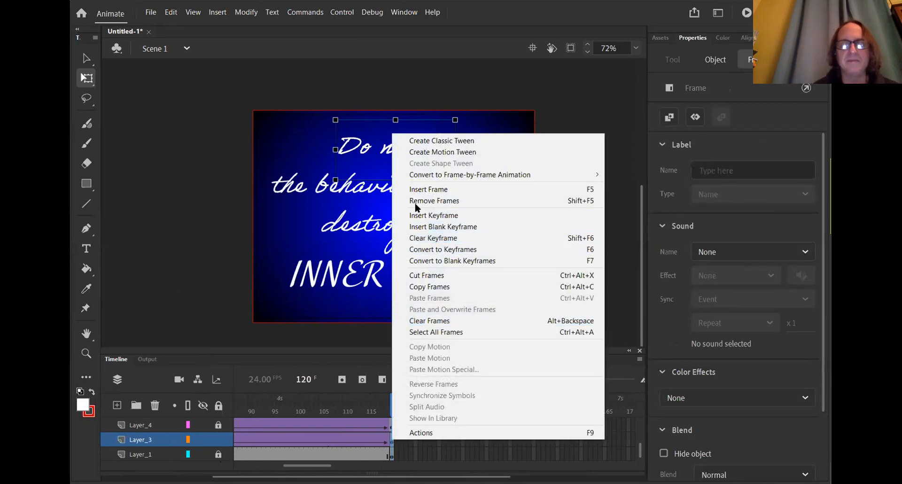
left_click(435, 239)
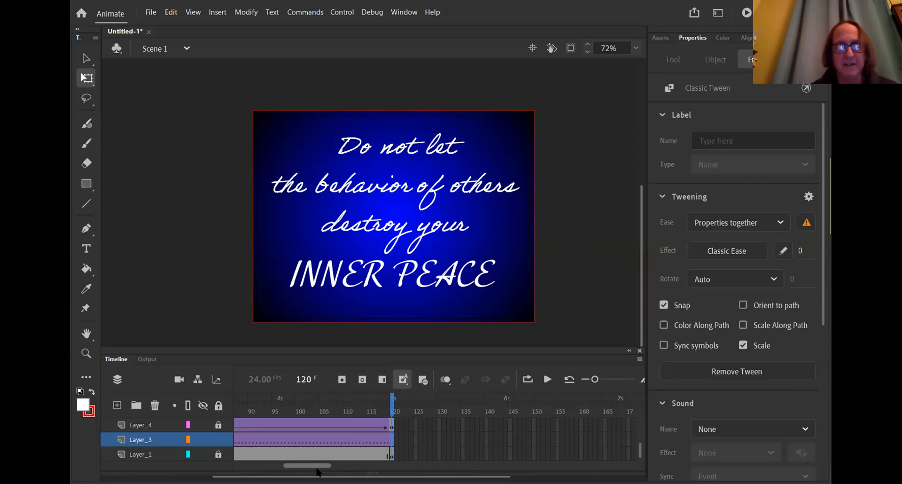
key("F6")
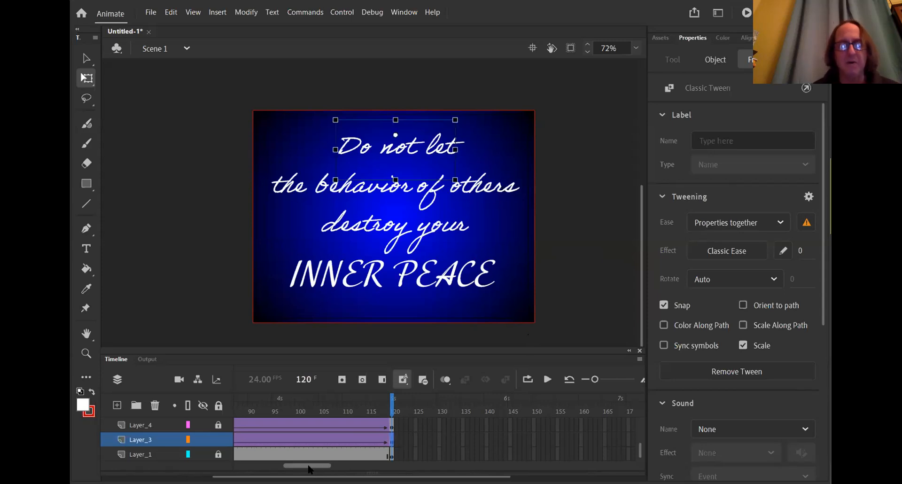
Play the quote animation from frame 1, stopping at frame 108
left_click_drag(308, 468, 260, 468)
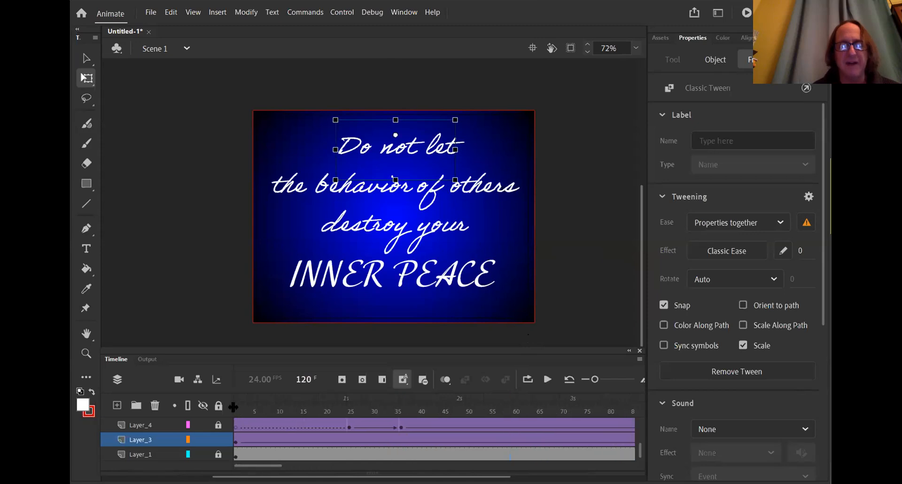
left_click(237, 412)
key("Return")
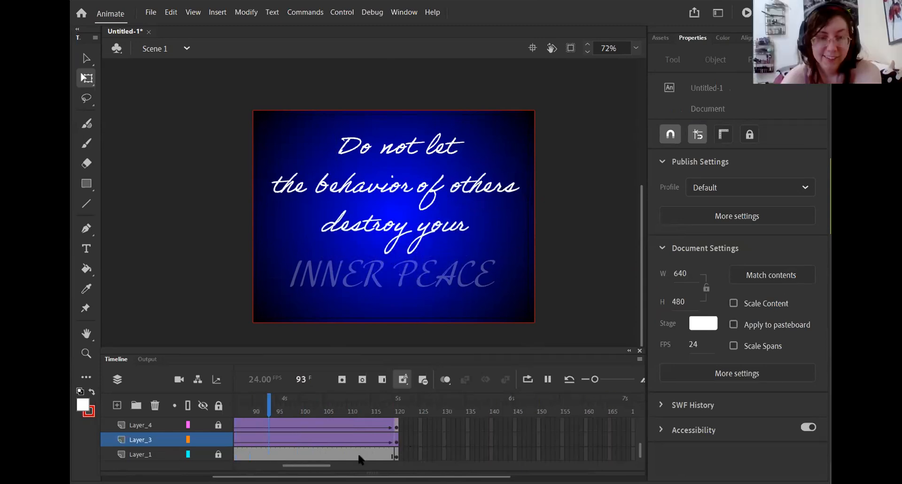
key("Return")
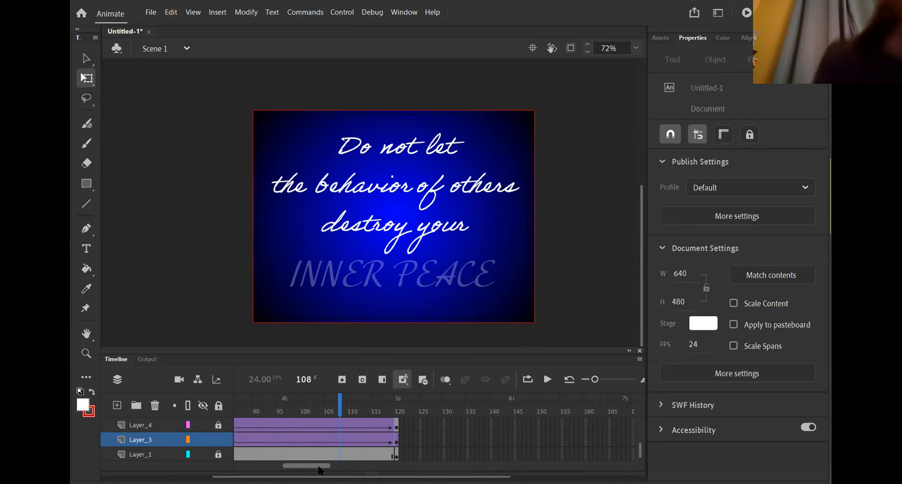
left_click_drag(319, 469, 247, 458)
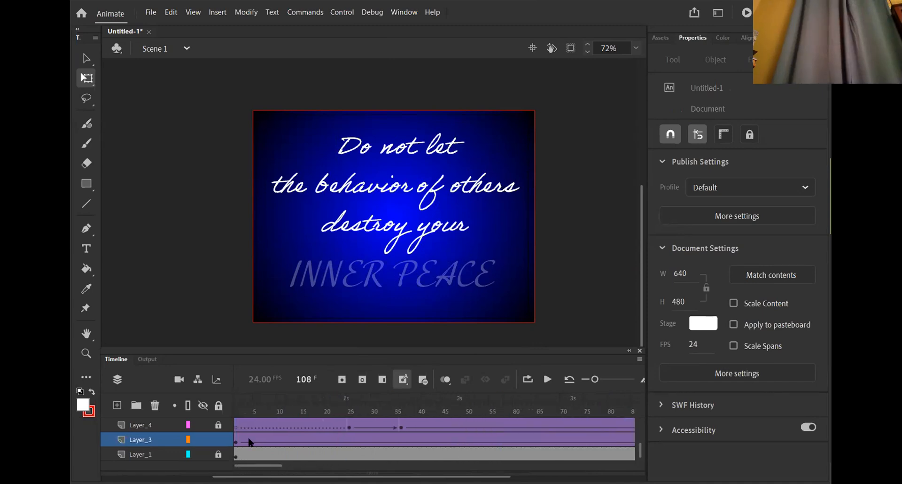
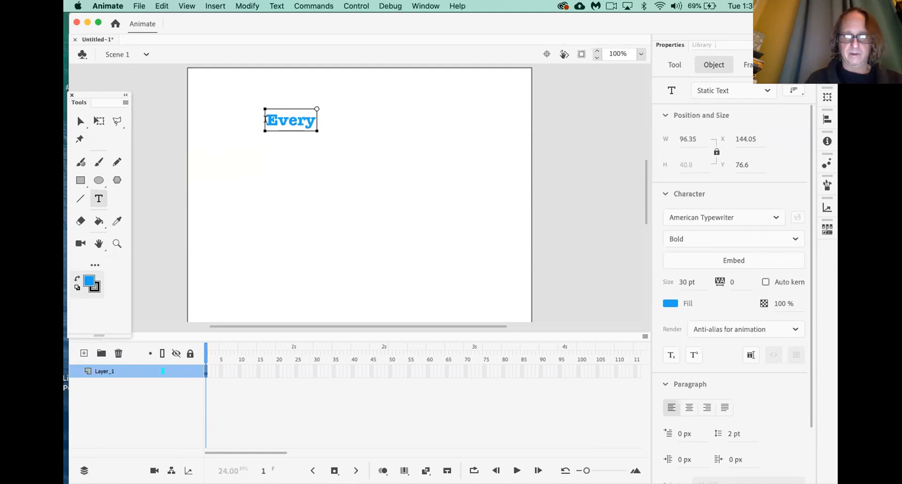
Finish typing 'Everybody needs a vacation now and then!' and move it left off the stage
type("bo")
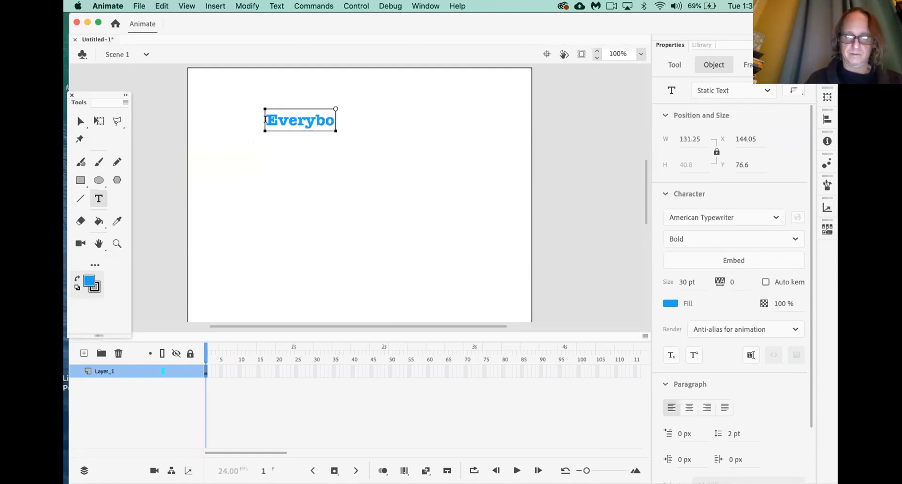
type("dy ne")
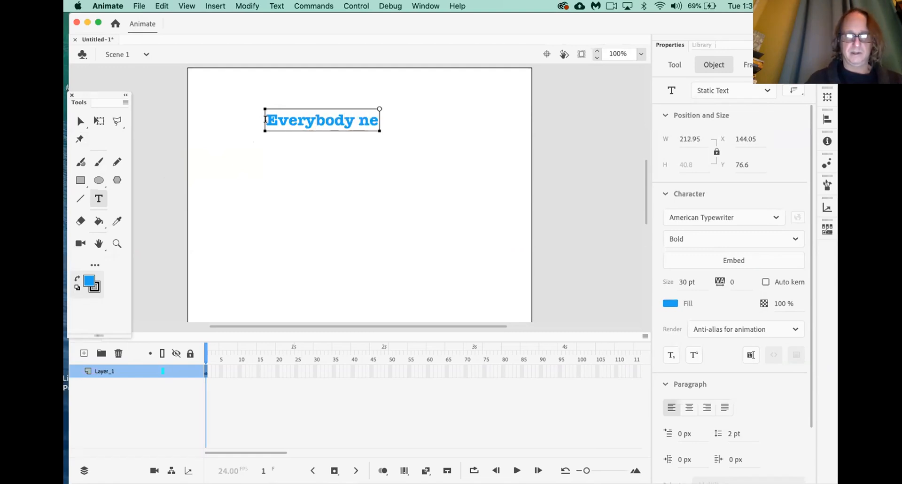
type("eds a vacation")
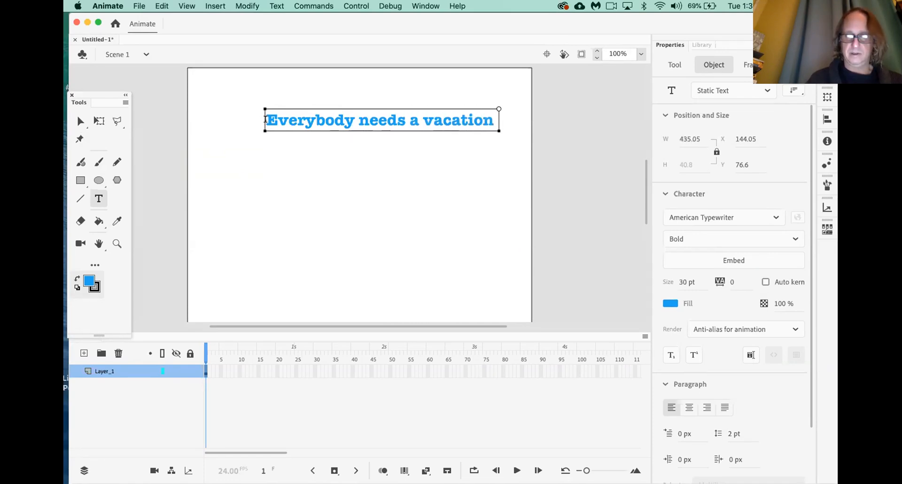
type(" now and then!")
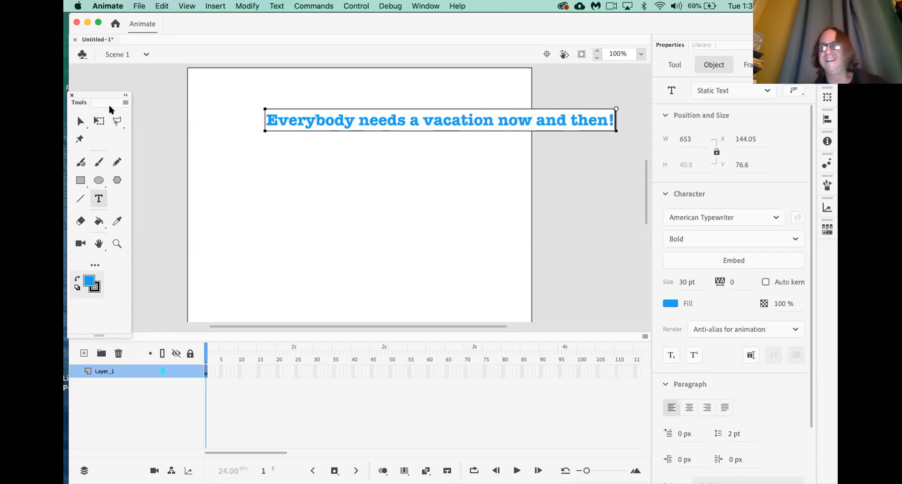
left_click_drag(96, 101, 156, 176)
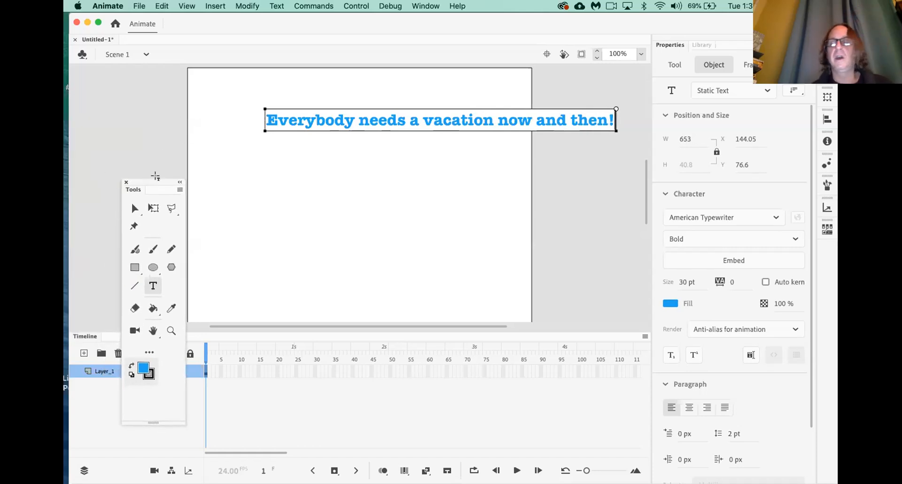
left_click(134, 208)
left_click_drag(395, 123, 301, 158)
Narrow the sentence's text box so it wraps onto three lines
key("t")
left_click(502, 158)
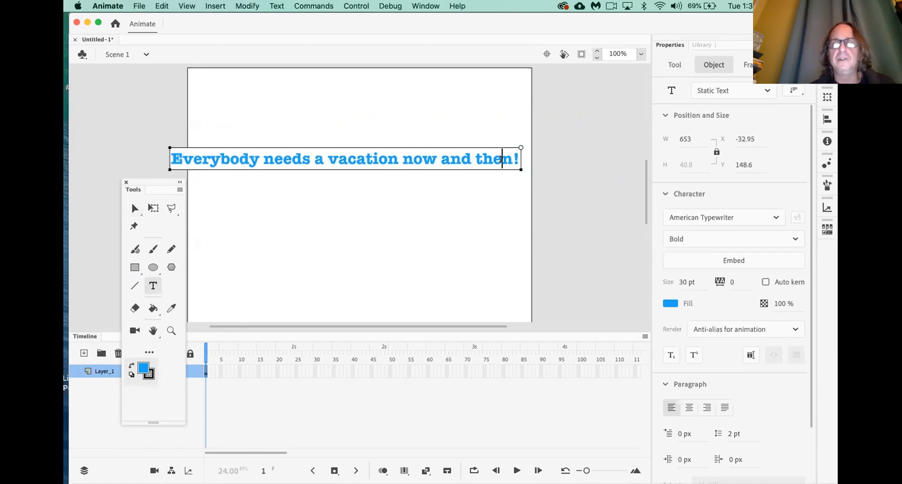
left_click_drag(521, 147, 422, 147)
left_click_drag(404, 191, 314, 223)
Park the three-line sentence up-left on the pasteboard and start a new text block on the stage
left_click_drag(154, 183, 234, 246)
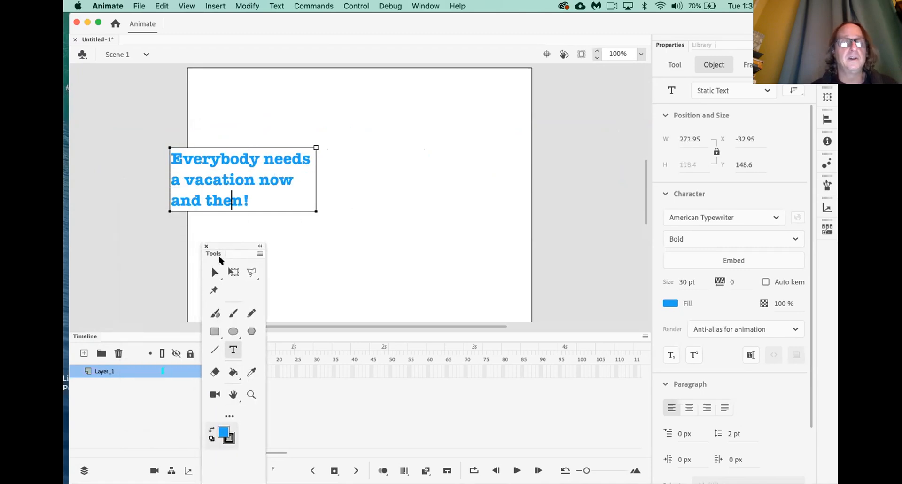
left_click(214, 272)
left_click_drag(268, 161, 163, 137)
scroll(211, 181, "left", 5)
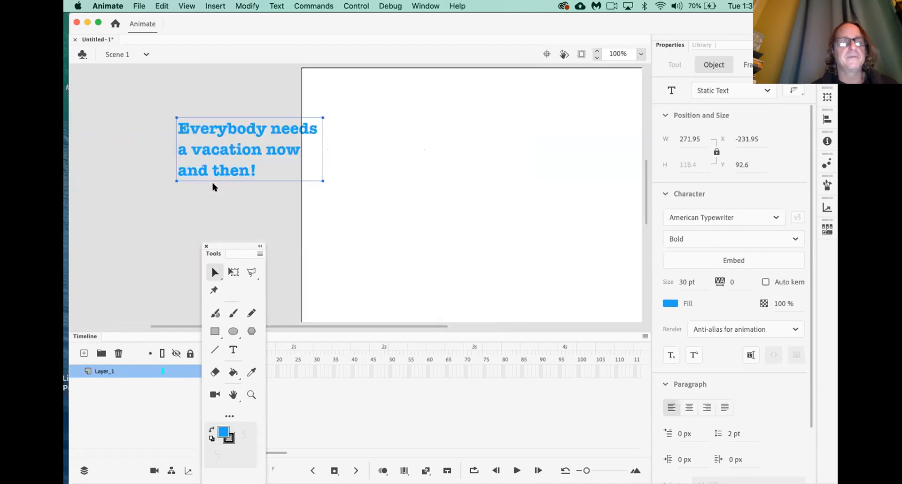
scroll(212, 184, "right", 3)
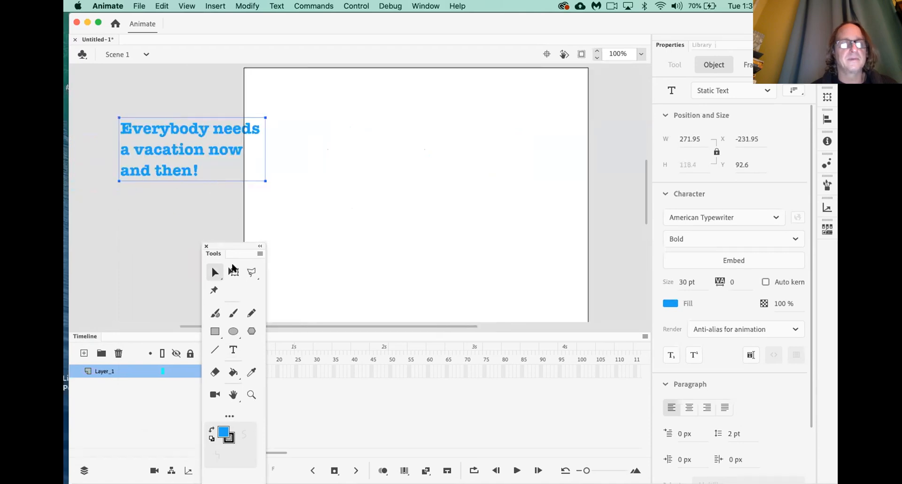
left_click(233, 349)
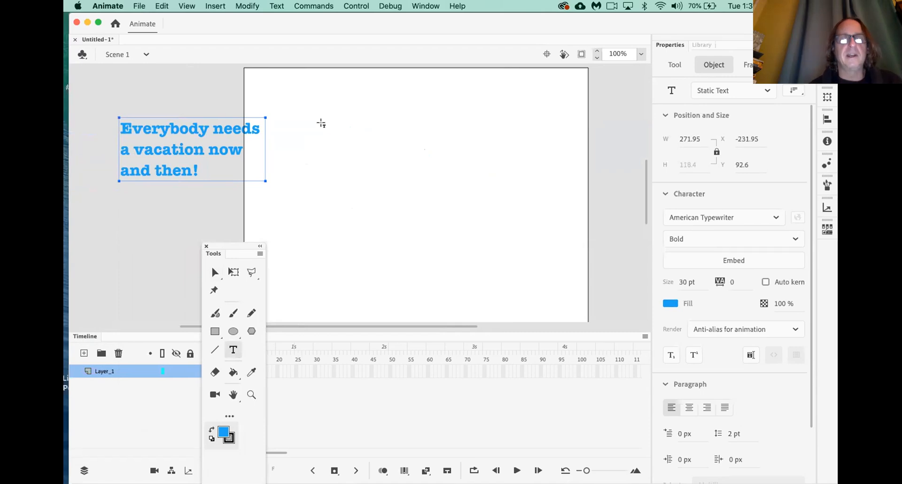
left_click(325, 123)
Type EVERYBODY and NEEDS as separate text blocks stacked on the stage
type("EVERYBODY")
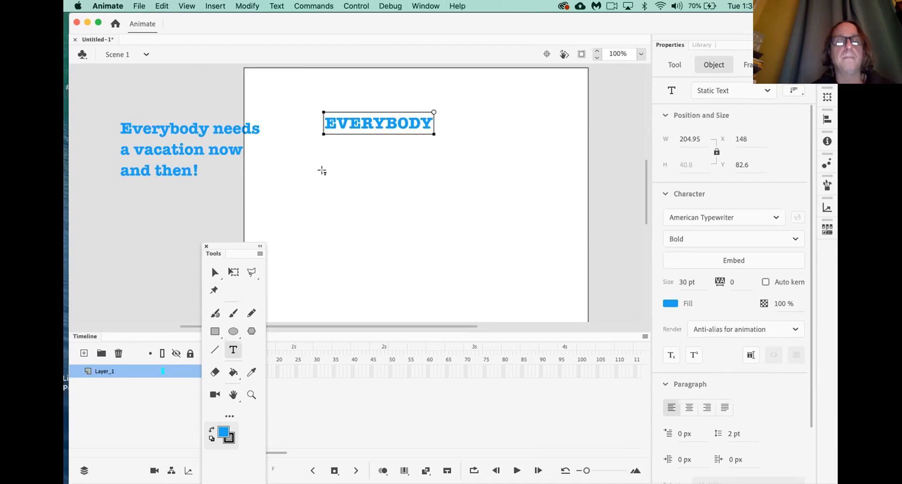
key("Escape")
left_click(330, 161)
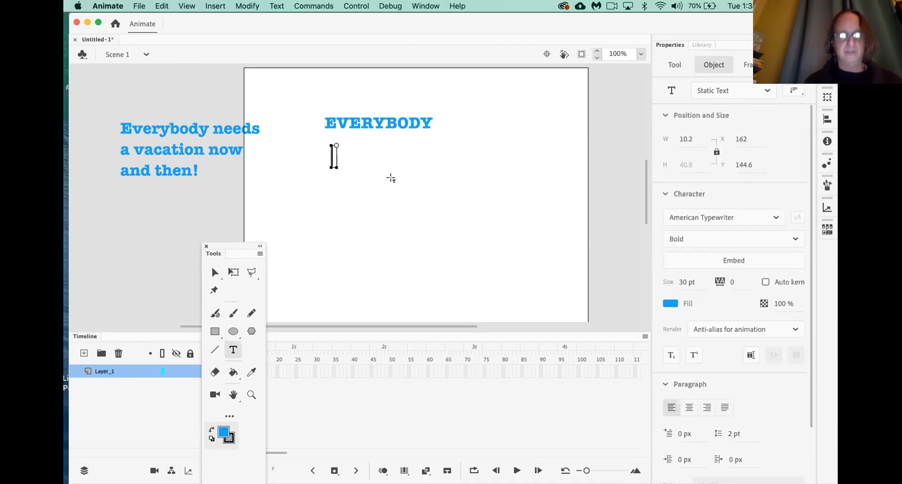
type("NED")
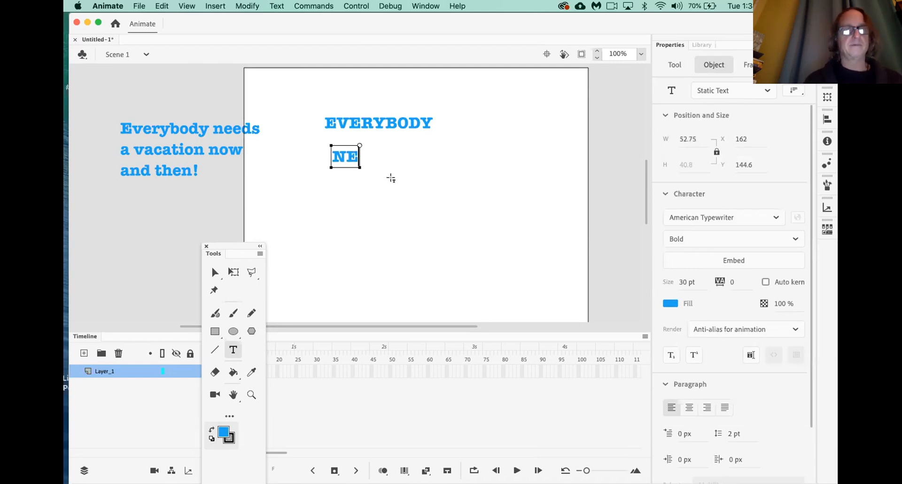
key("BackSpace")
type("EDS")
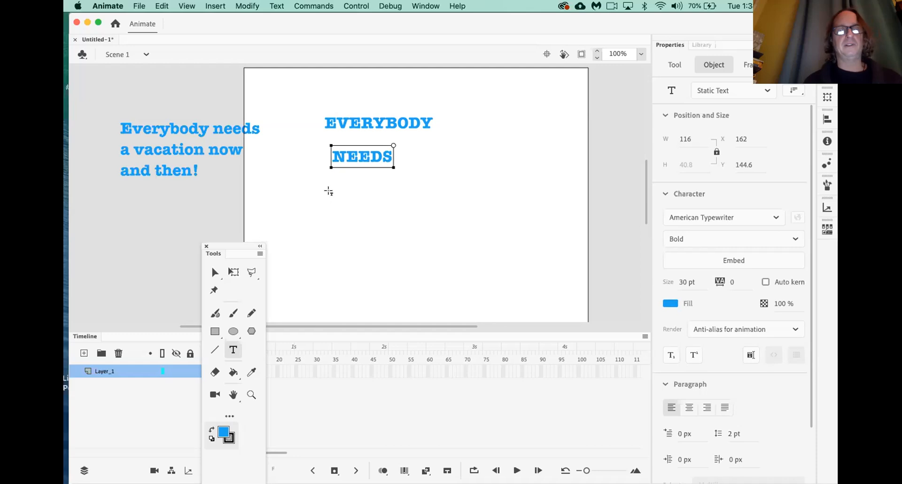
key("Escape")
Add 'a vacation' and 'now and then' blocks below, then select the pasteboard sentence
left_click(328, 190)
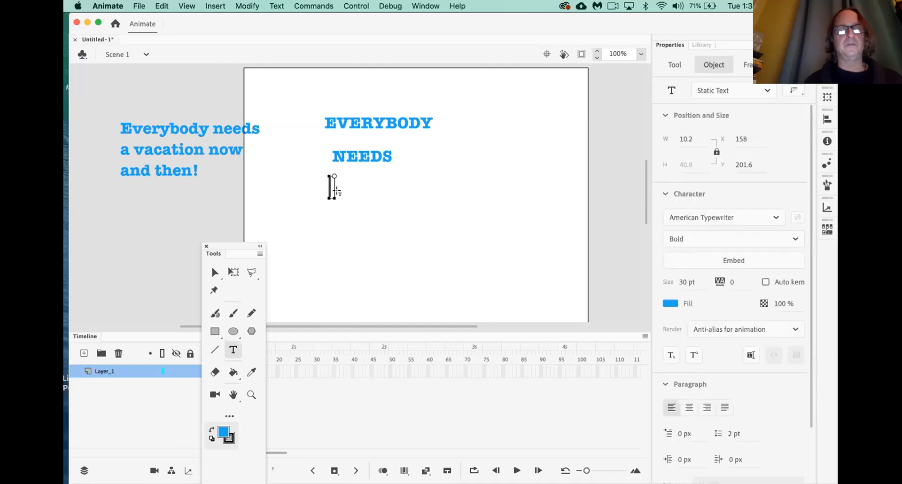
type("a ")
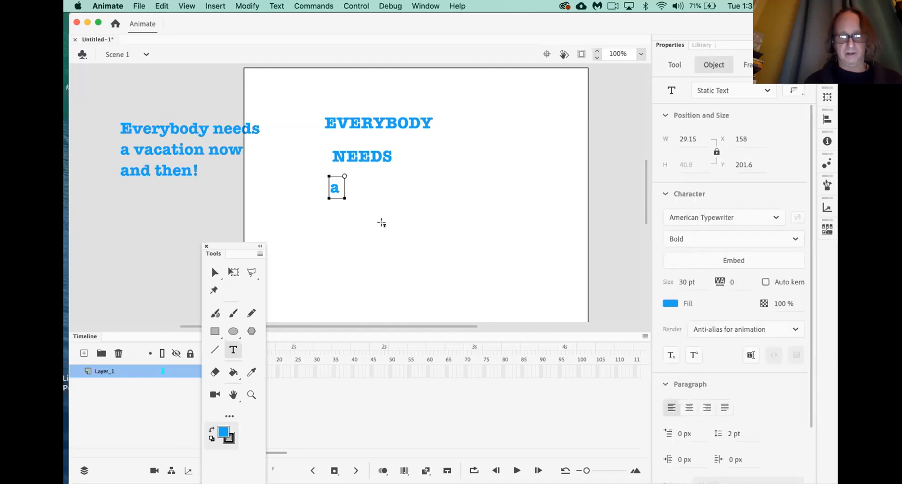
type("vacation")
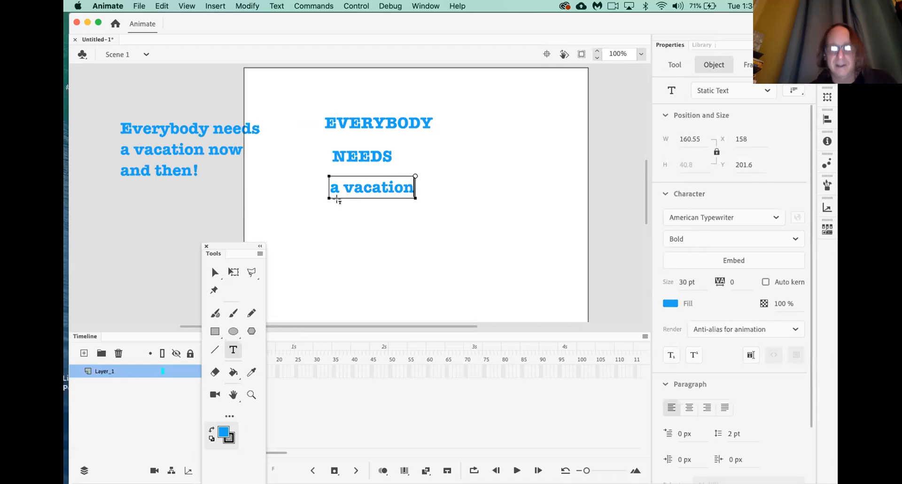
left_click(329, 230)
type("now and then")
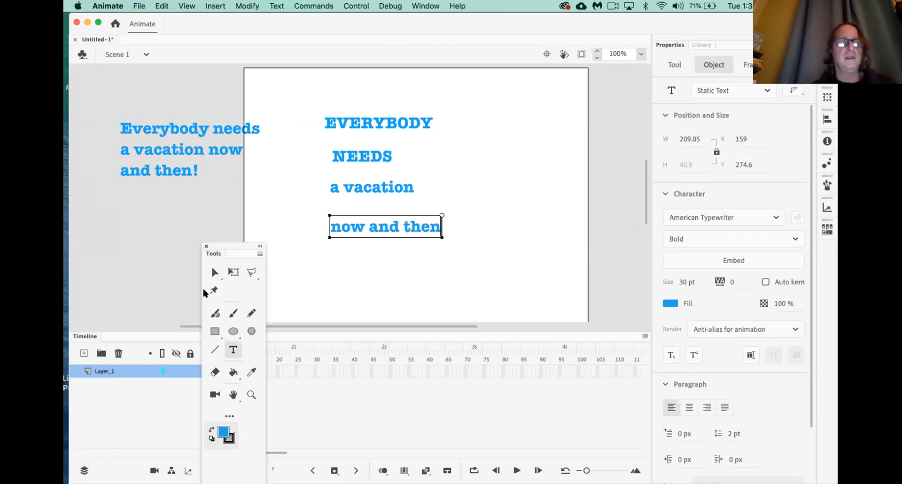
left_click(214, 272)
left_click(191, 135)
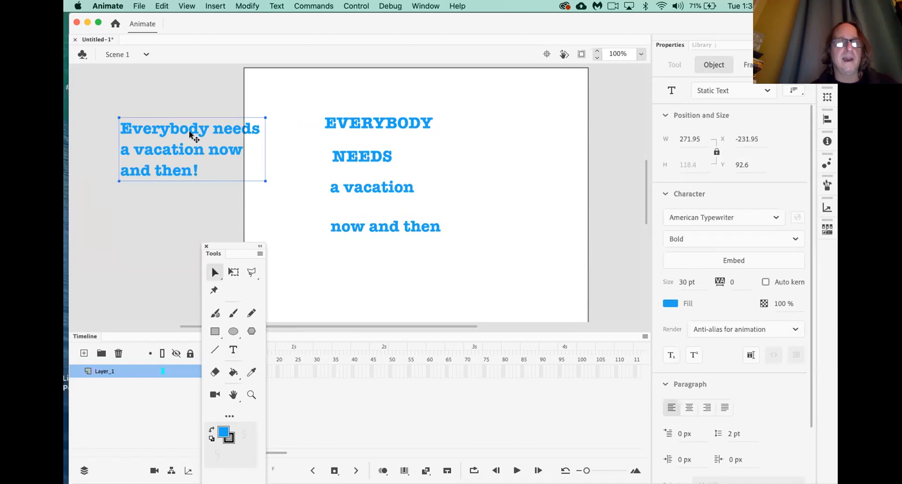
Delete the reference sentence and lower the Timeline to enlarge the stage area
key("Delete")
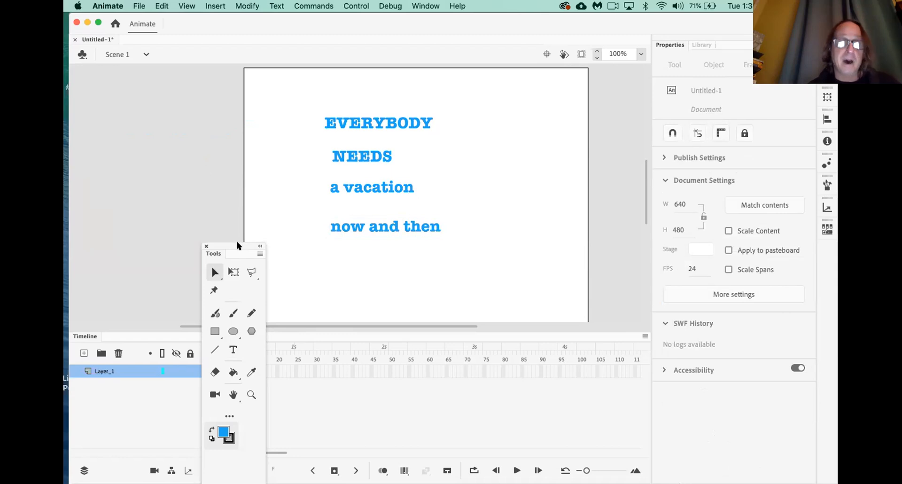
left_click_drag(237, 244, 145, 197)
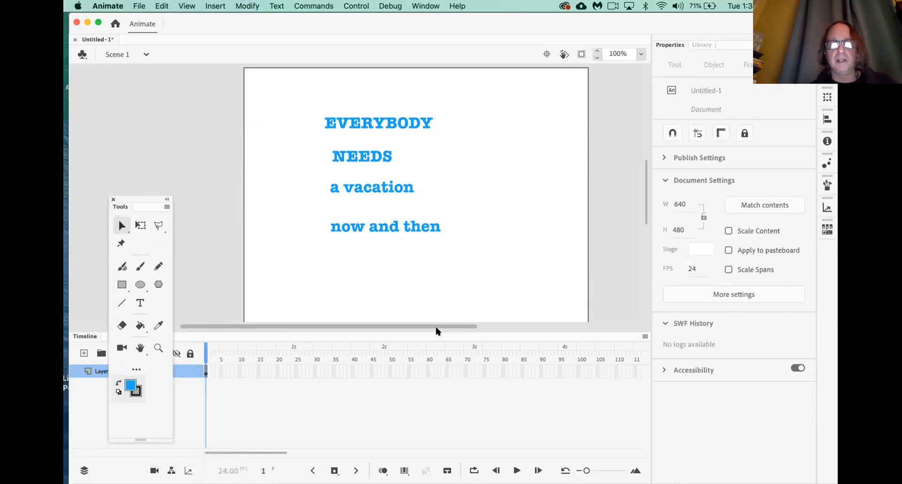
left_click_drag(436, 331, 441, 365)
Move NEEDS, 'a vacation' and 'now and then' lower, and EVERYBODY left to X 76, Y 117.6
left_click_drag(318, 145, 456, 268)
left_click_drag(426, 227, 420, 292)
left_click_drag(396, 125, 359, 144)
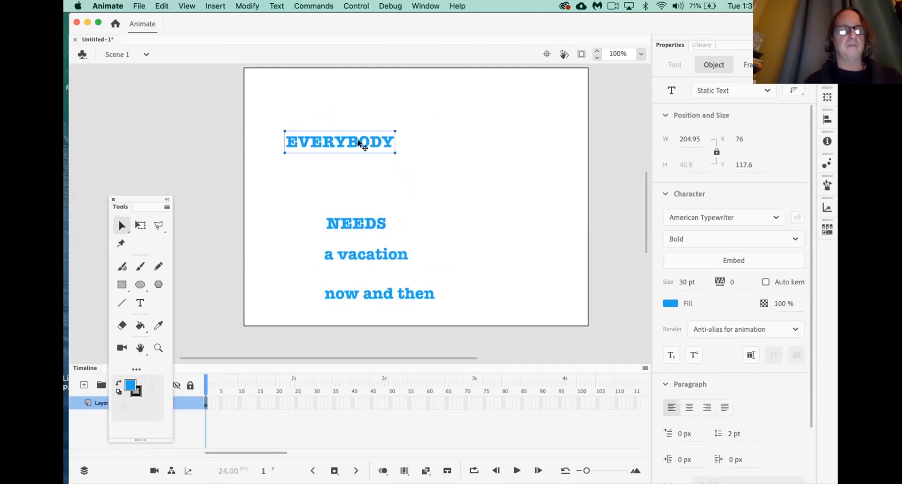
Scale EVERYBODY up across the stage width with Free Transform, redoing a first attempt
left_click(141, 225)
left_click_drag(386, 151, 366, 194)
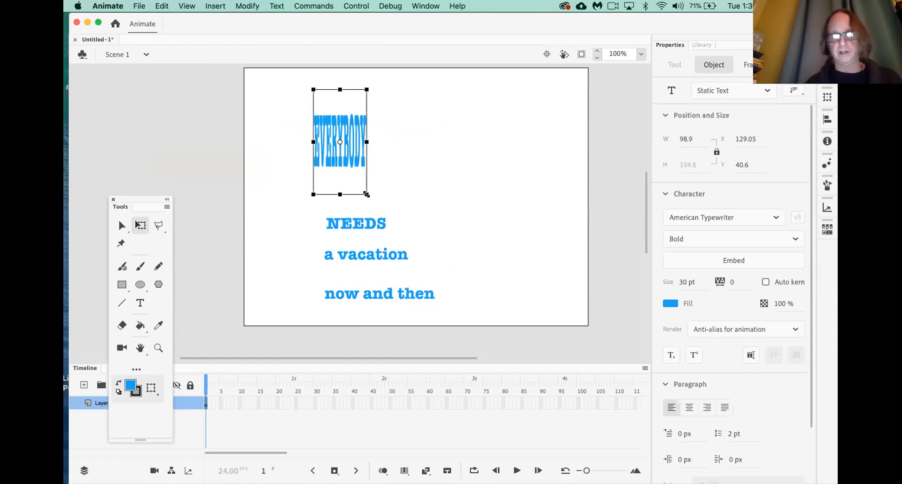
key("super+z")
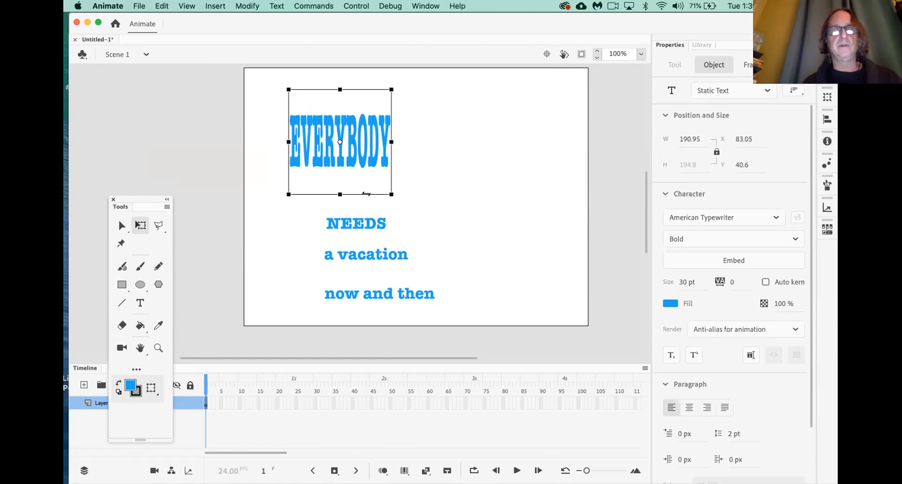
key("super+z")
left_click_drag(391, 150, 472, 135)
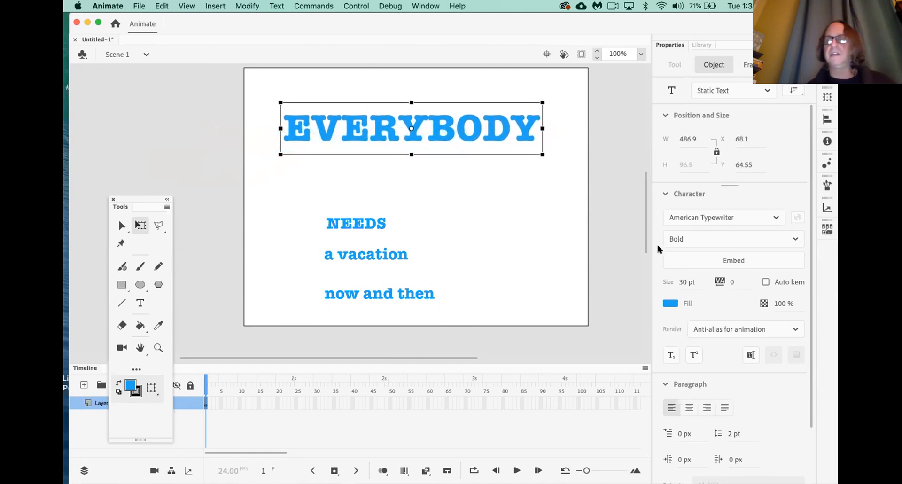
Change EVERYBODY's font to Bebas Kai after trying Arial Black and Barlow
left_click(698, 220)
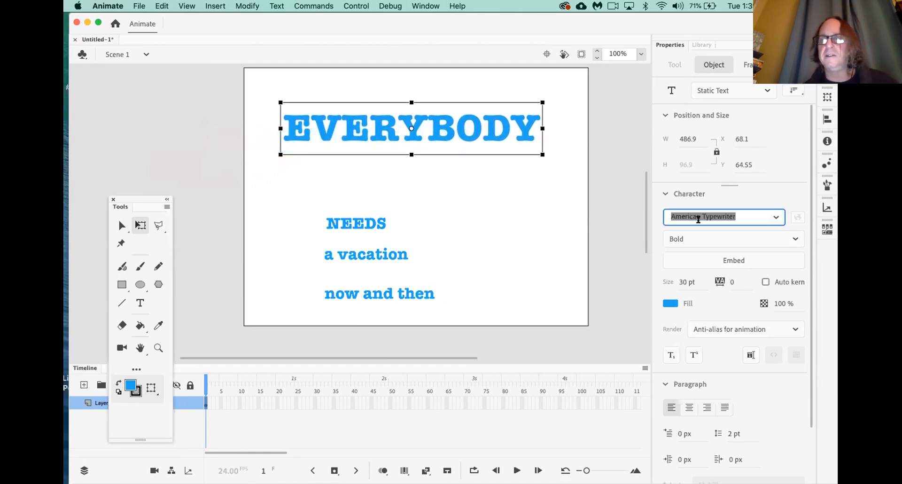
left_click(776, 217)
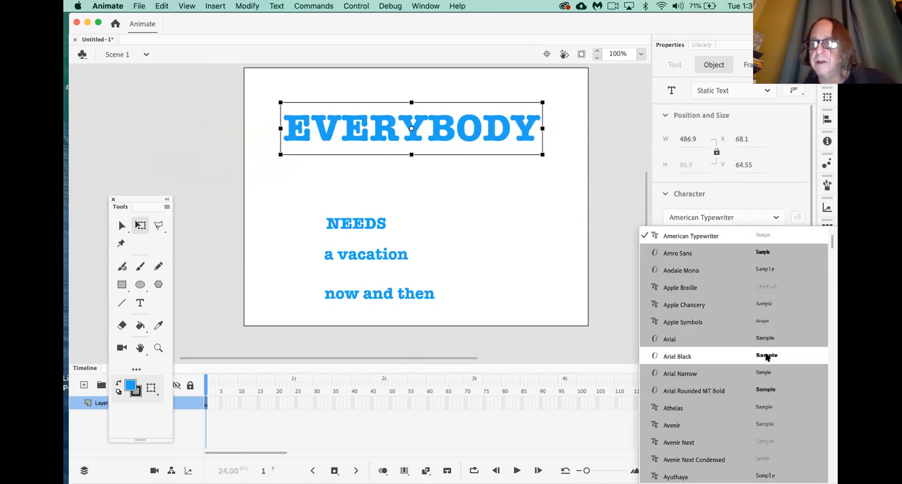
left_click(767, 356)
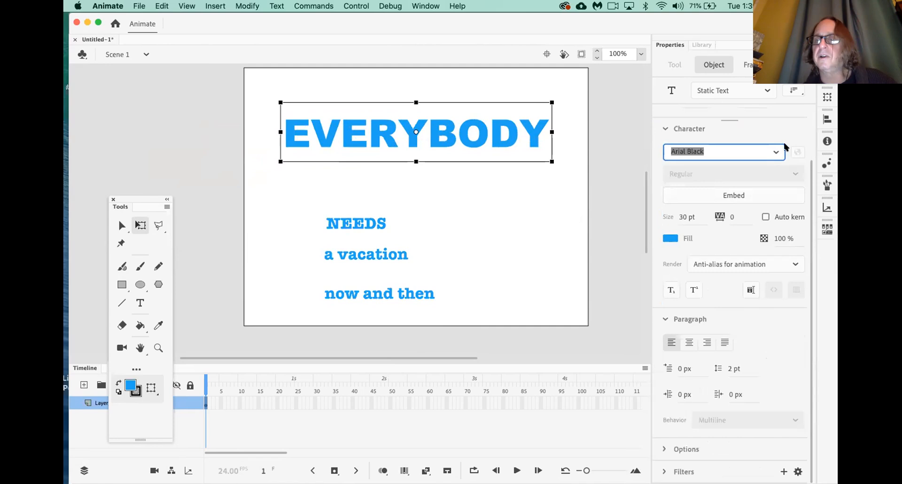
left_click(774, 153)
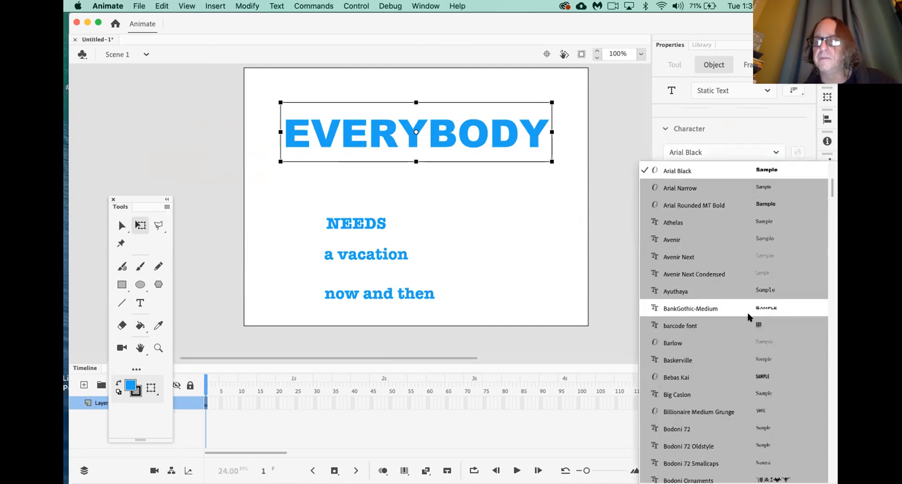
left_click(742, 346)
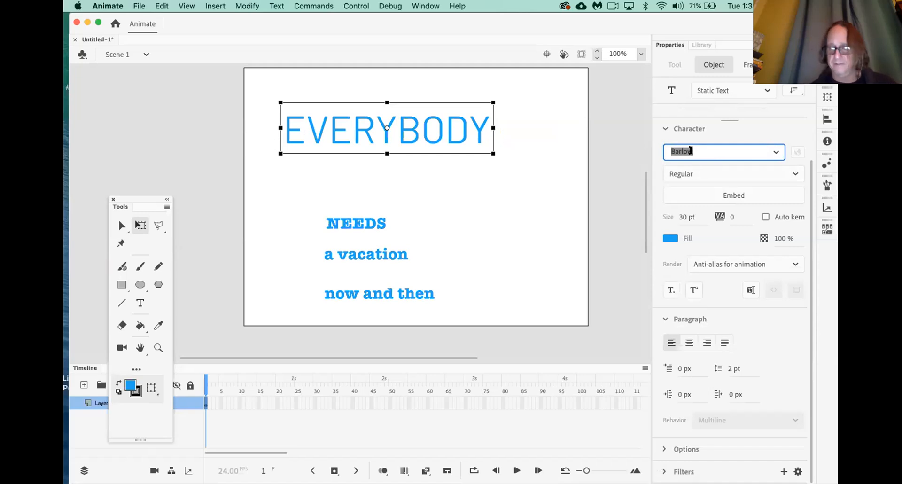
type("Bebas Kai")
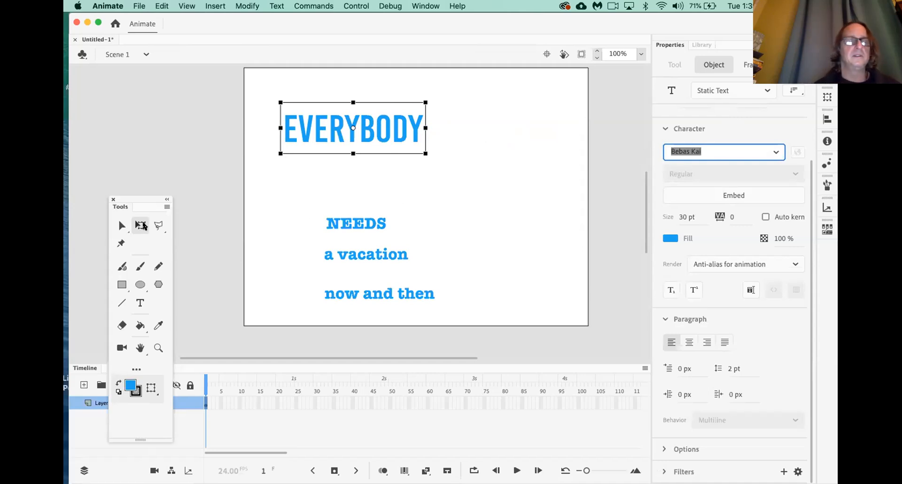
Enlarge EVERYBODY across the stage top and move NEEDS up to X 125, Y 213.55
left_click_drag(421, 152, 485, 193)
left_click_drag(409, 150, 471, 158)
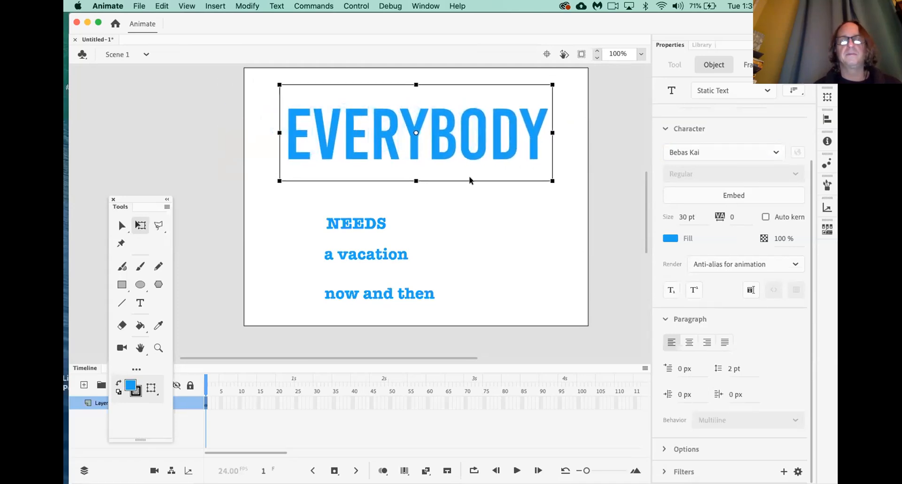
left_click(472, 231)
left_click_drag(366, 224, 353, 194)
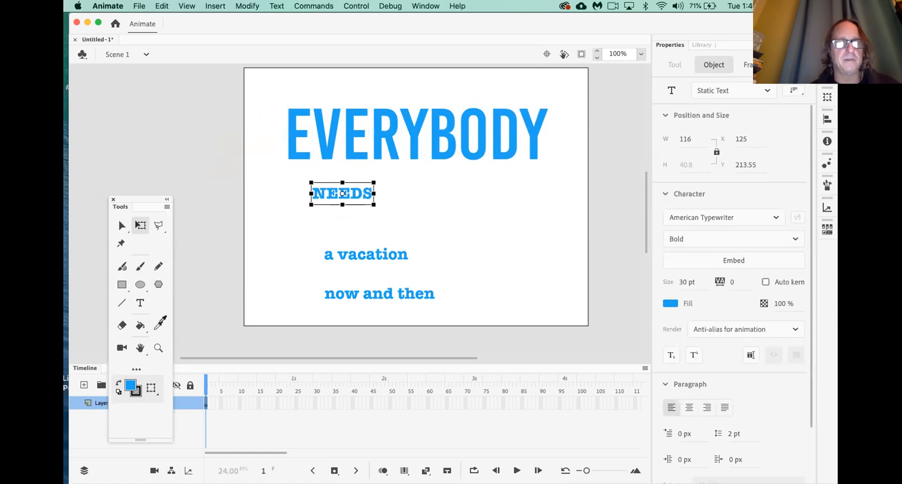
Check EVERYBODY's font and set NEEDS in the same Bebas Kai
left_click(159, 325)
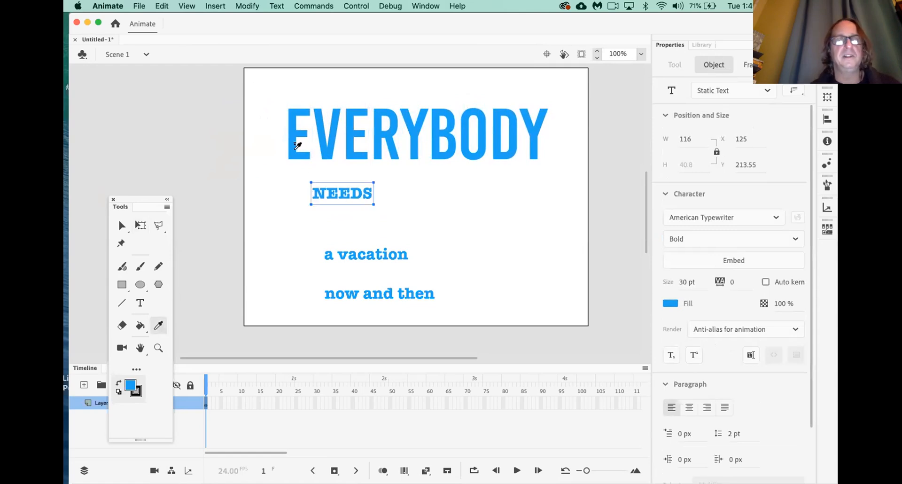
left_click(293, 151)
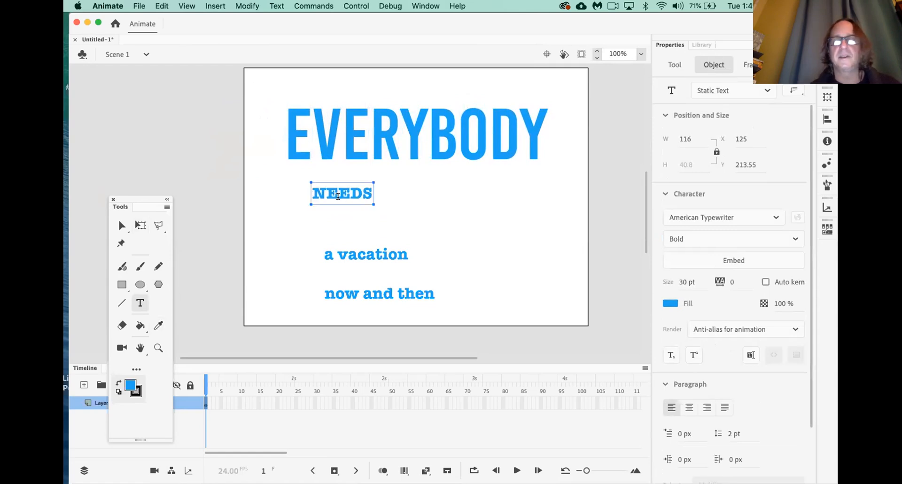
left_click_drag(399, 148, 341, 148)
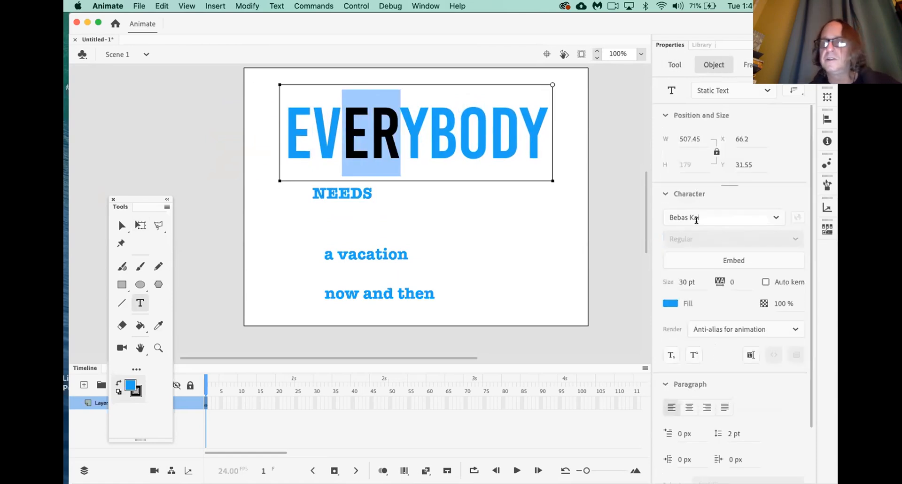
left_click_drag(373, 193, 305, 194)
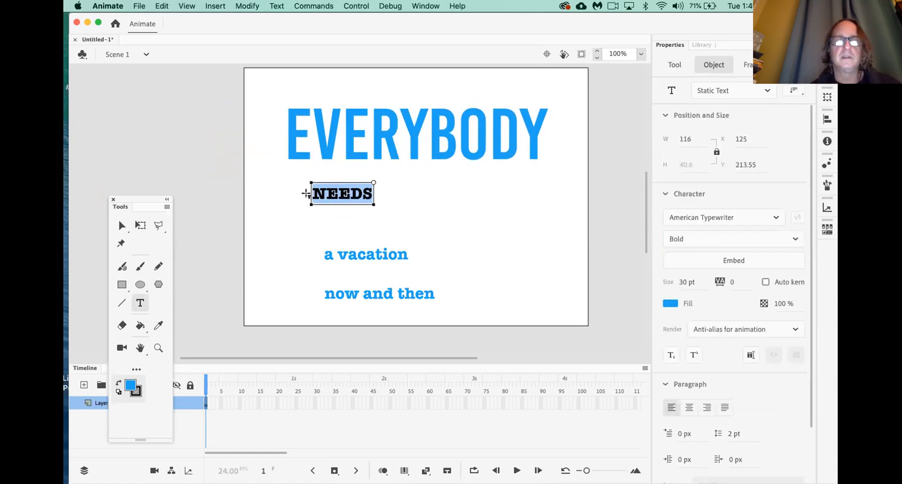
left_click(776, 217)
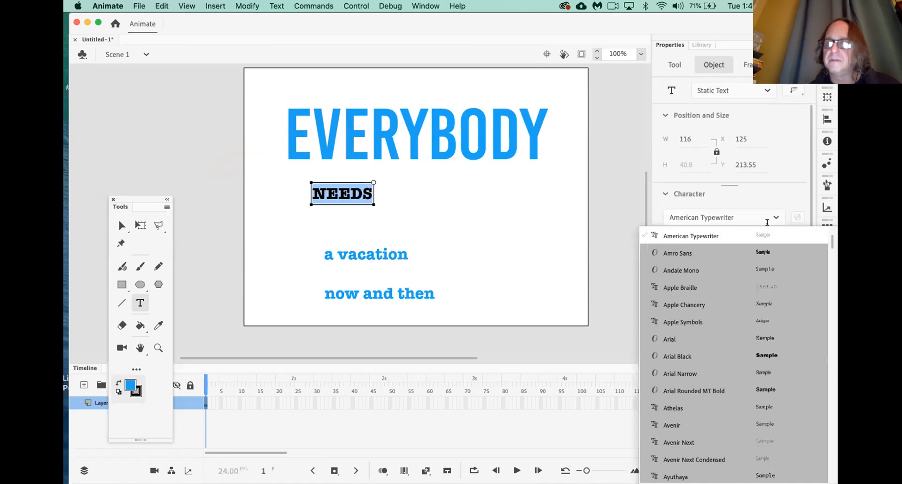
scroll(718, 332, "down", 10)
scroll(719, 332, "up", 2)
left_click(684, 234)
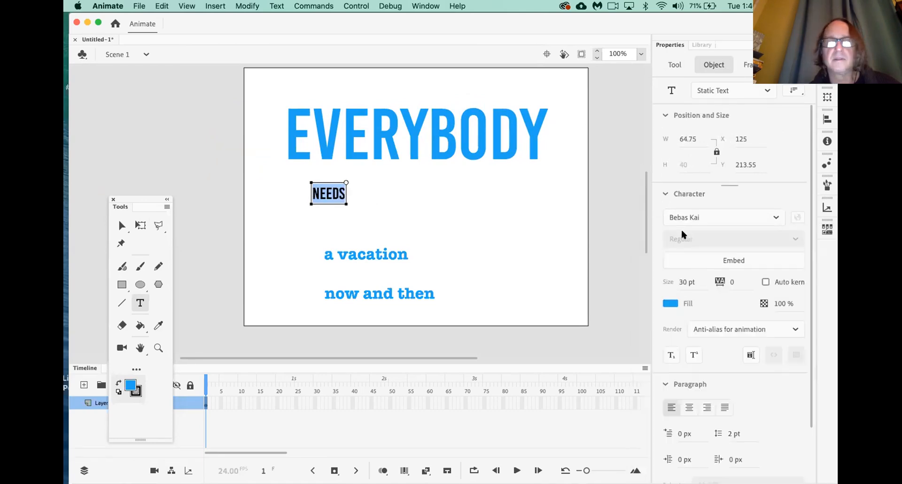
Enlarge NEEDS with Free Transform and position it on the stage
left_click(139, 225)
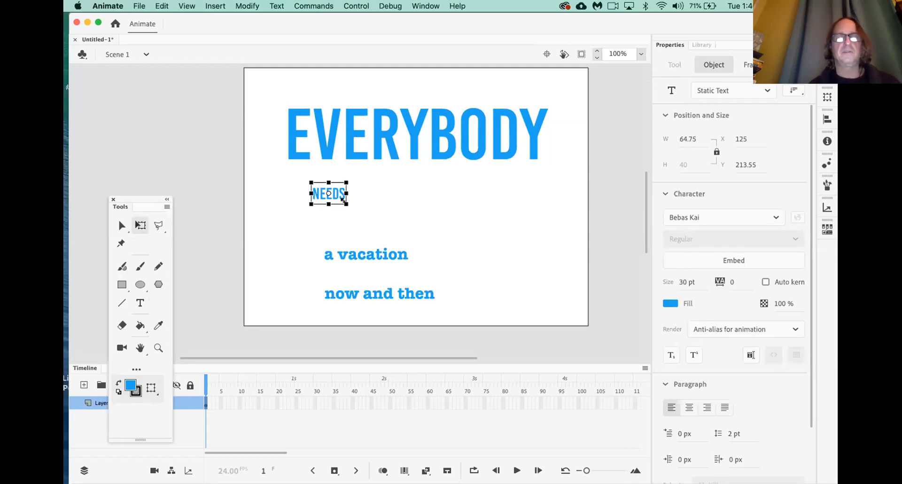
left_click_drag(347, 203, 499, 264)
scroll(404, 228, "right", 3)
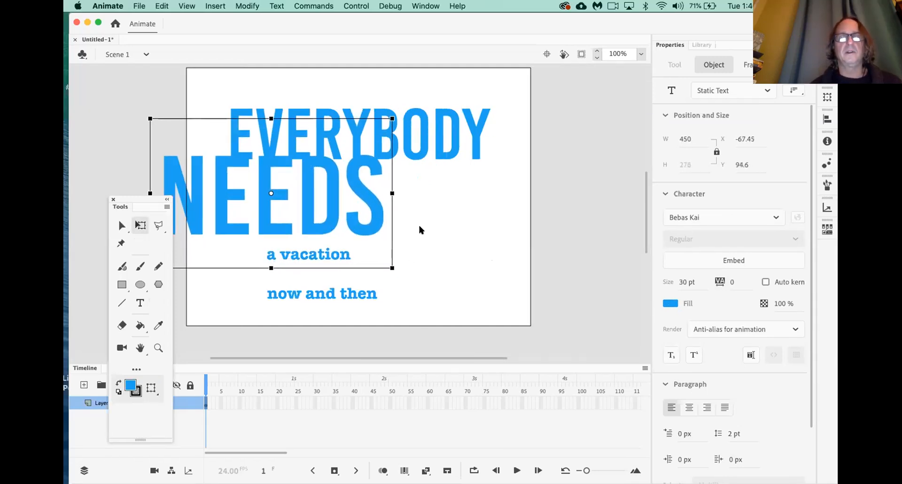
left_click_drag(326, 227, 394, 232)
left_click_drag(456, 270, 477, 282)
left_click_drag(451, 240, 465, 246)
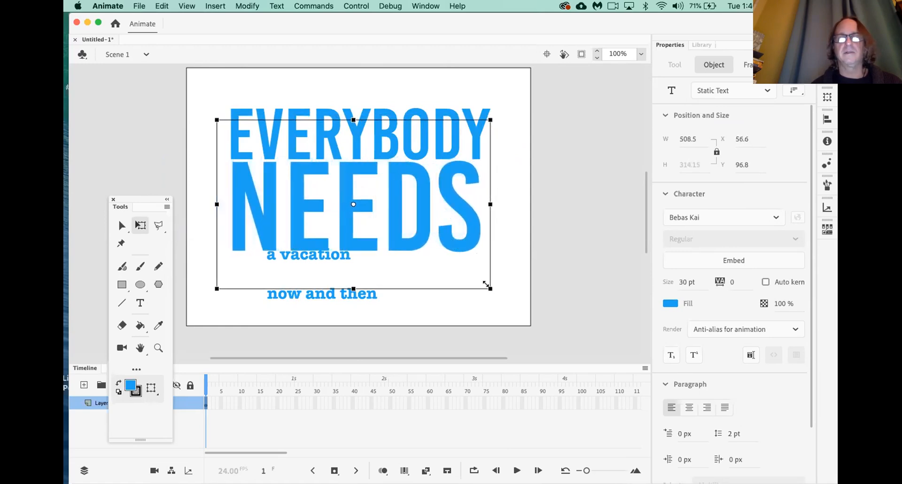
left_click_drag(487, 284, 494, 288)
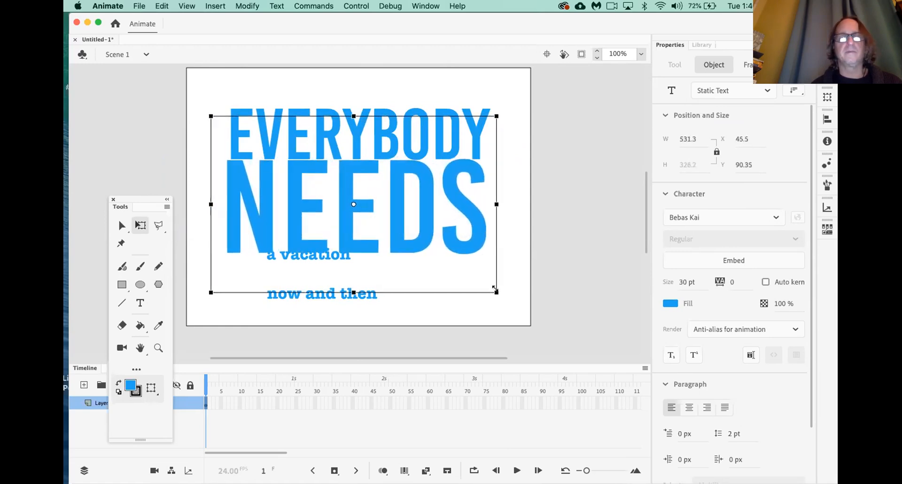
left_click_drag(470, 244, 474, 247)
Move NEEDS up tight under EVERYBODY and drag 'a vacation' toward it
left_click(487, 323)
left_click(416, 185)
left_click_drag(433, 211, 425, 187)
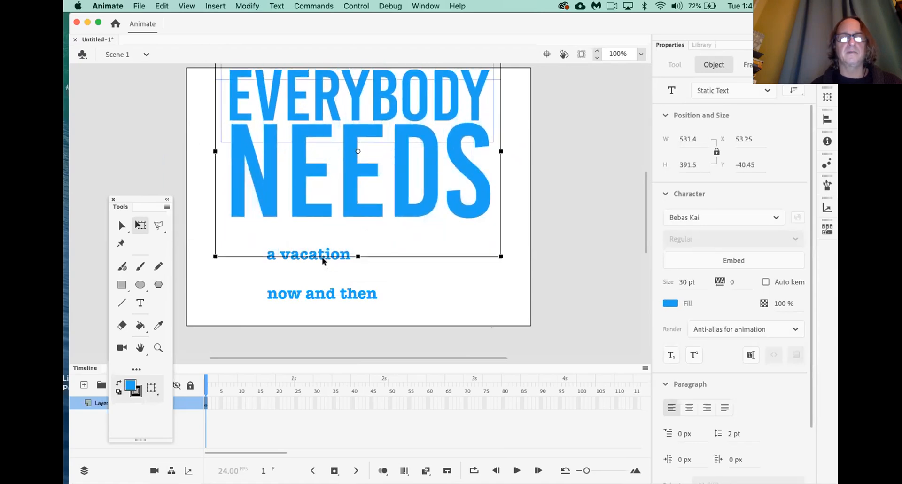
scroll(465, 266, "down", 2)
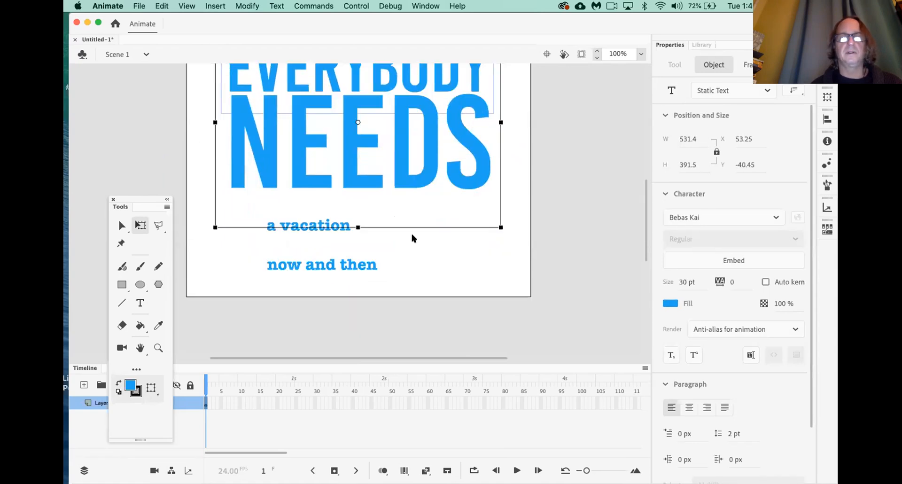
right_click(344, 234)
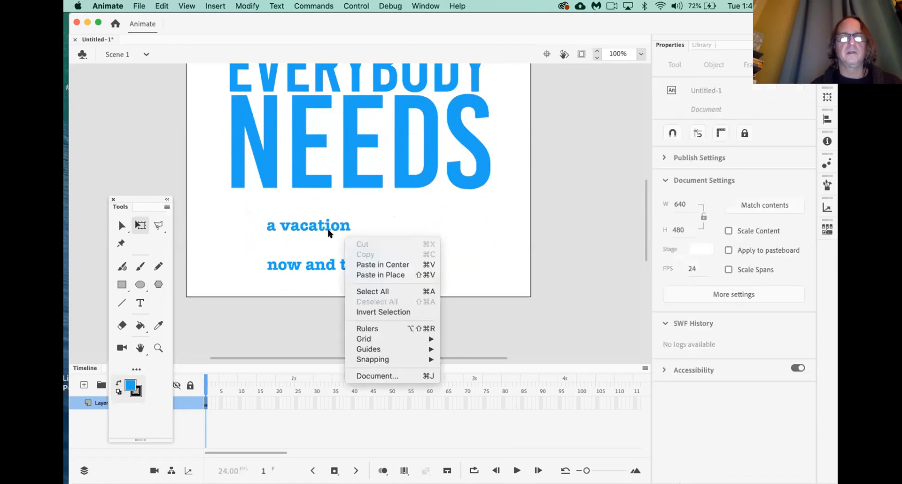
left_click(328, 233)
left_click_drag(322, 230, 400, 194)
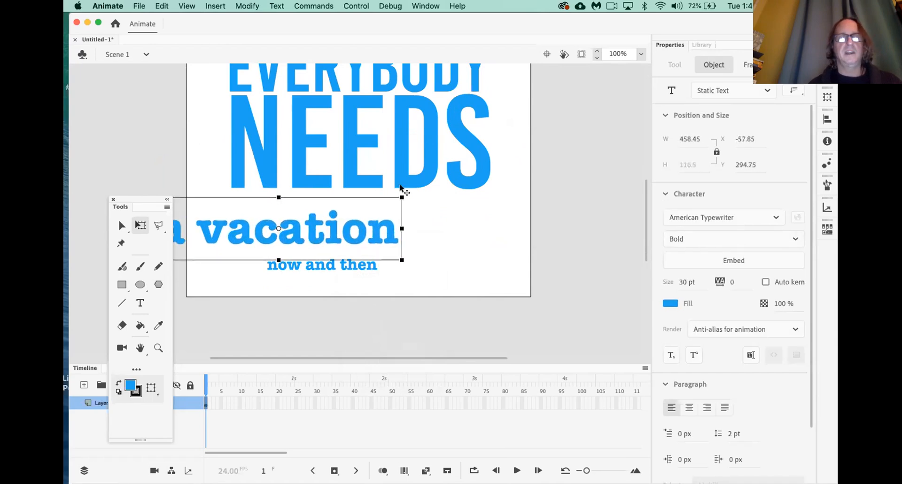
Enlarge 'a vacation' slightly and place it directly under NEEDS
left_click_drag(340, 235, 404, 213)
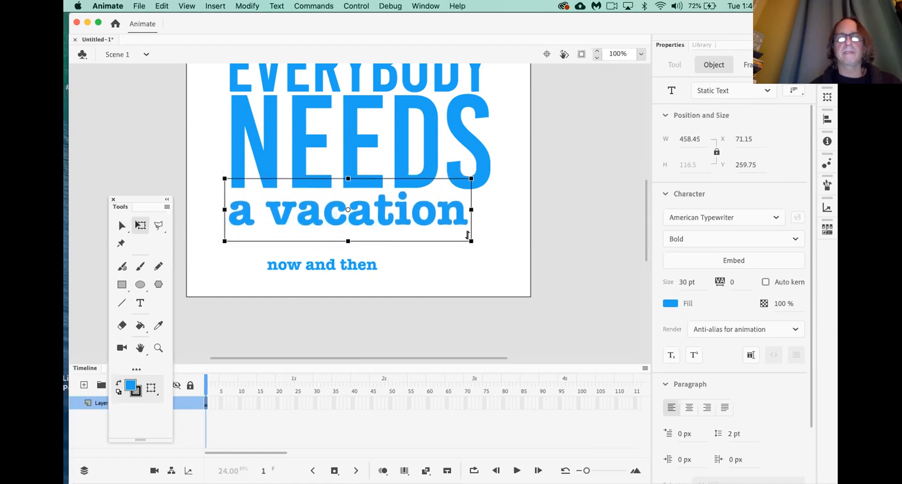
left_click_drag(476, 241, 494, 245)
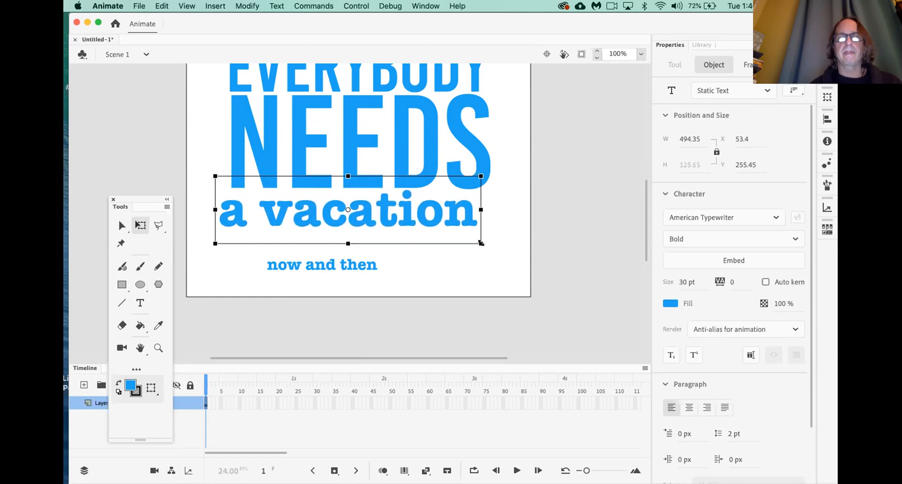
left_click_drag(444, 221, 447, 226)
left_click(453, 265)
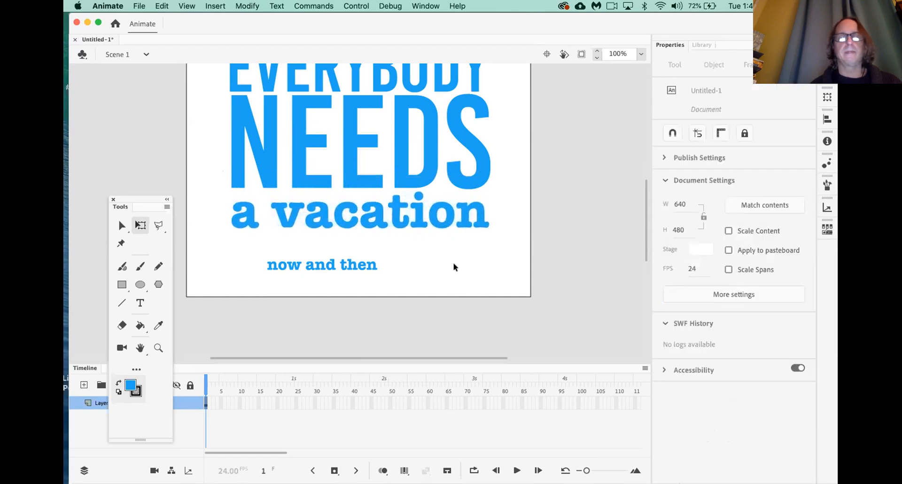
Fit 'now and then' to the stage width beneath 'a vacation', then zoom out with Cmd+minus
left_click(362, 269)
left_click_drag(360, 270, 472, 265)
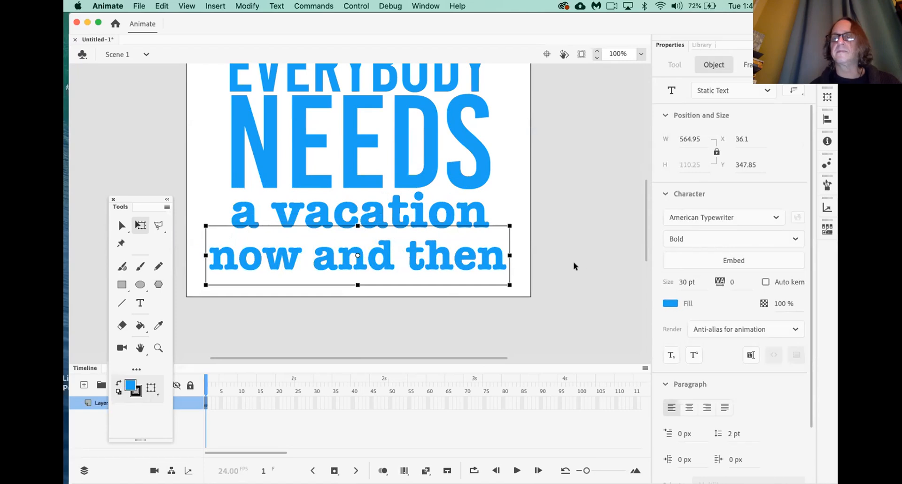
left_click_drag(206, 283, 212, 278)
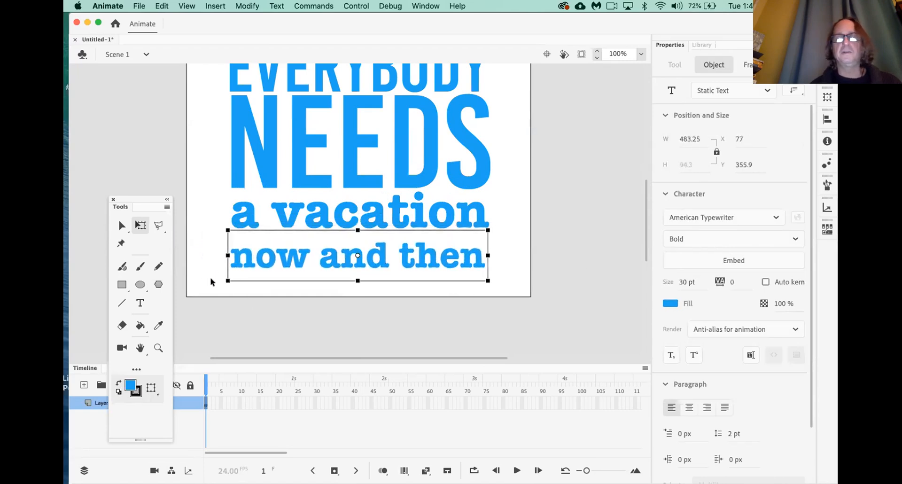
key("Right")
key("Right")
key("Right")
key("Right")
left_click_drag(332, 263, 332, 253)
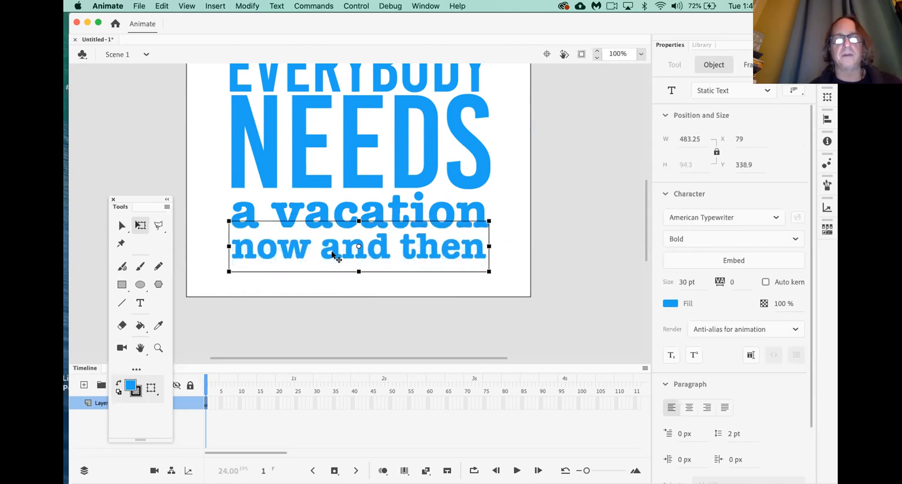
left_click(354, 288)
scroll(354, 284, "up", 2)
scroll(354, 284, "left", 3)
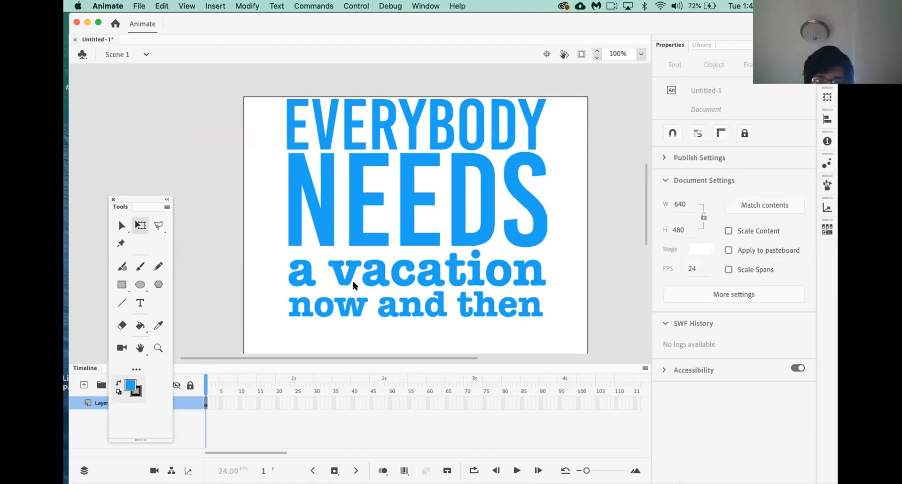
scroll(354, 285, "down", 2)
scroll(354, 285, "up", 2)
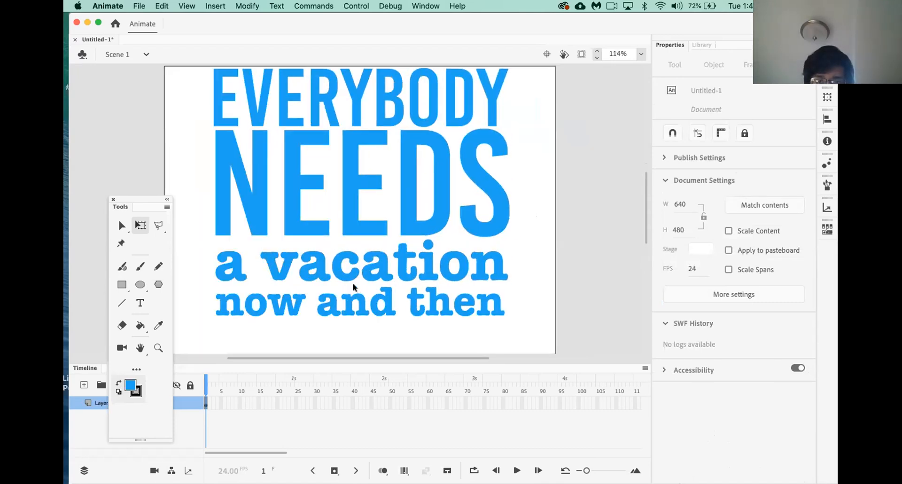
key("super+minus")
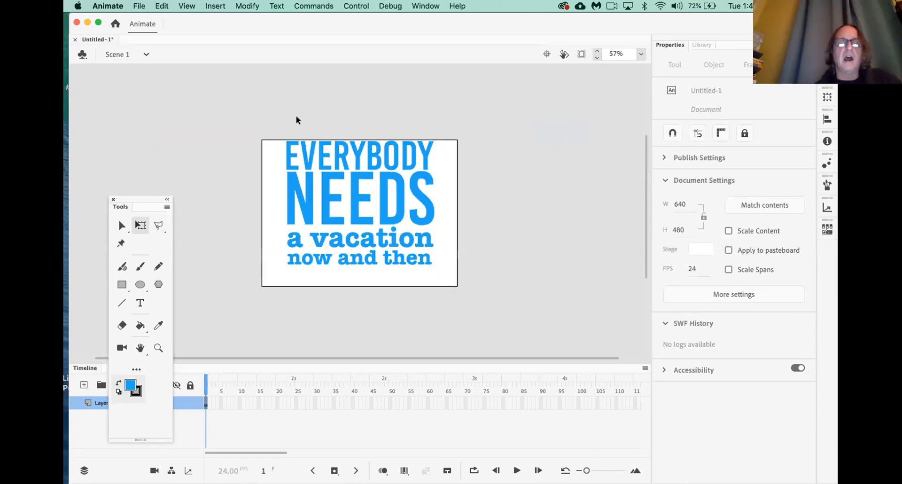
Scale all four text lines down together to 456.25 × 406.65 inside the stage
left_click_drag(346, 194, 443, 287)
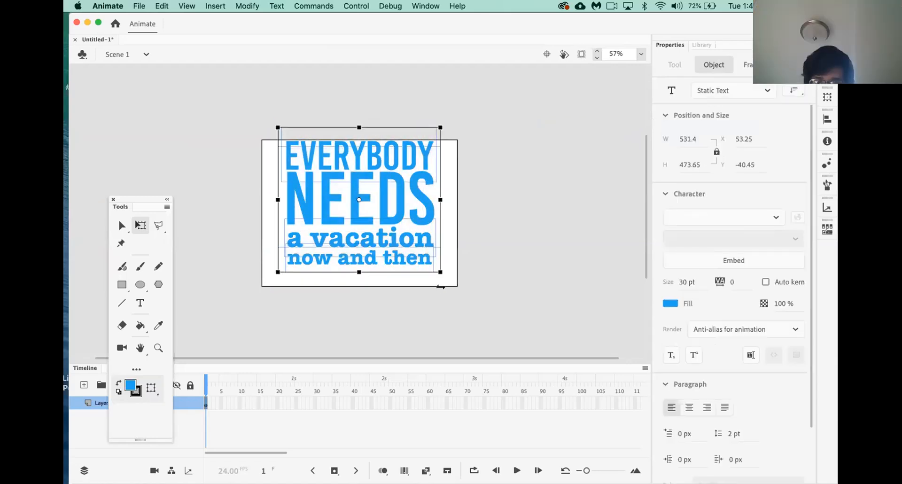
left_click_drag(391, 192, 399, 200)
left_click_drag(439, 134, 432, 147)
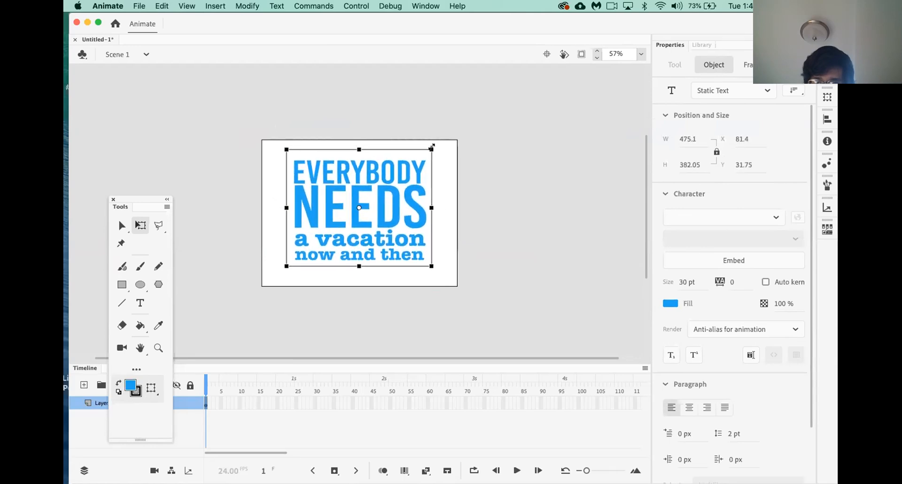
key("super+z")
left_click_drag(440, 134, 428, 146)
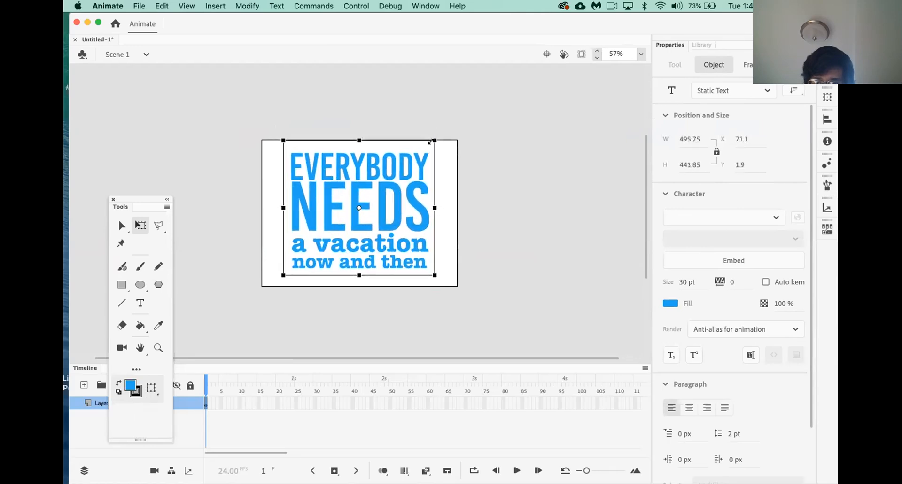
left_click(485, 186)
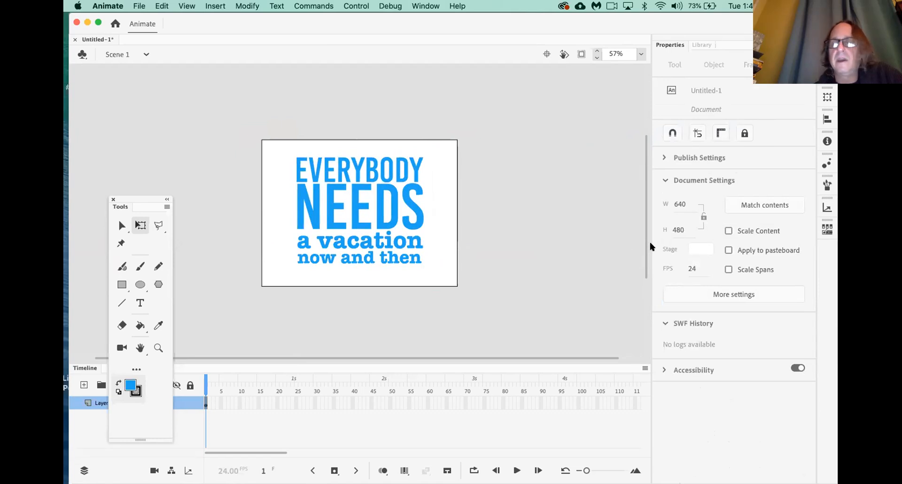
Set the stage background colour to yellow #FFFF00
left_click(698, 246)
left_click(698, 246)
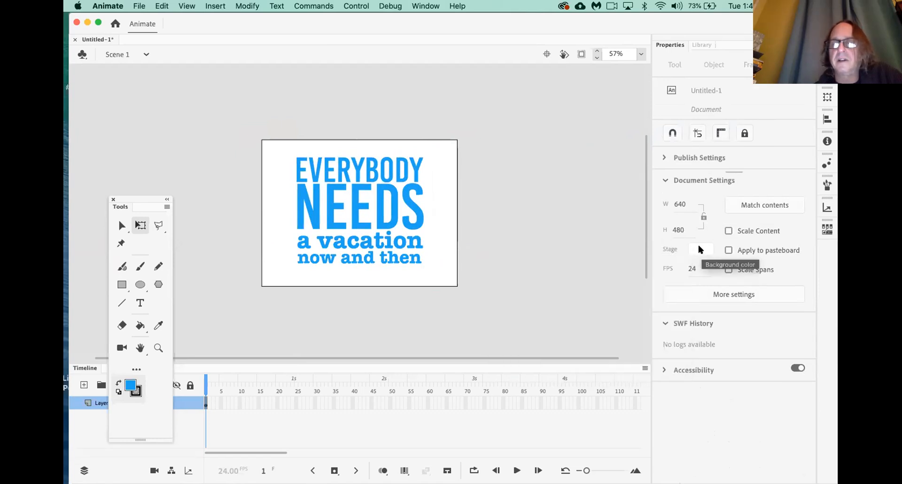
left_click(696, 246)
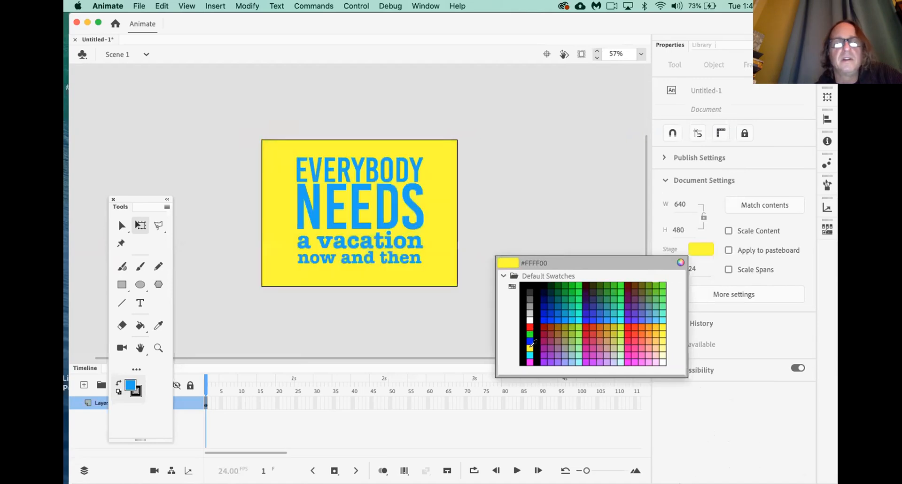
left_click(530, 347)
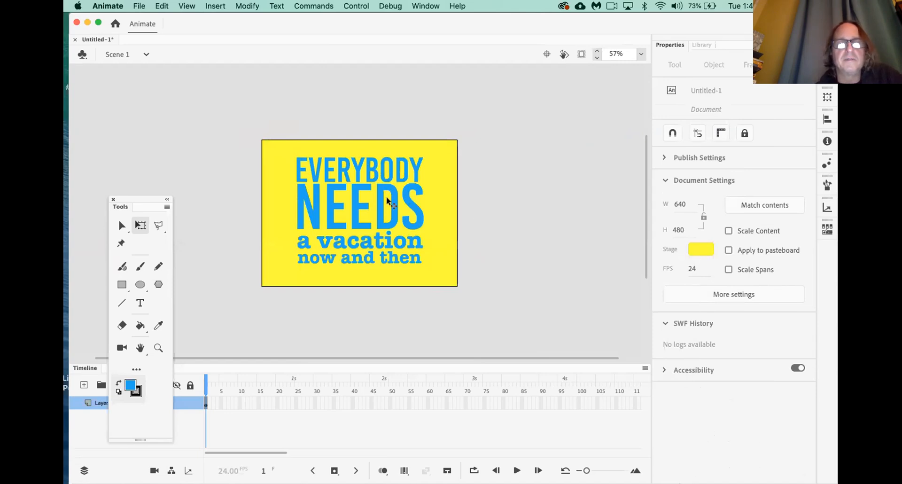
Set EVERYBODY in the American Typewriter font
left_click(392, 171)
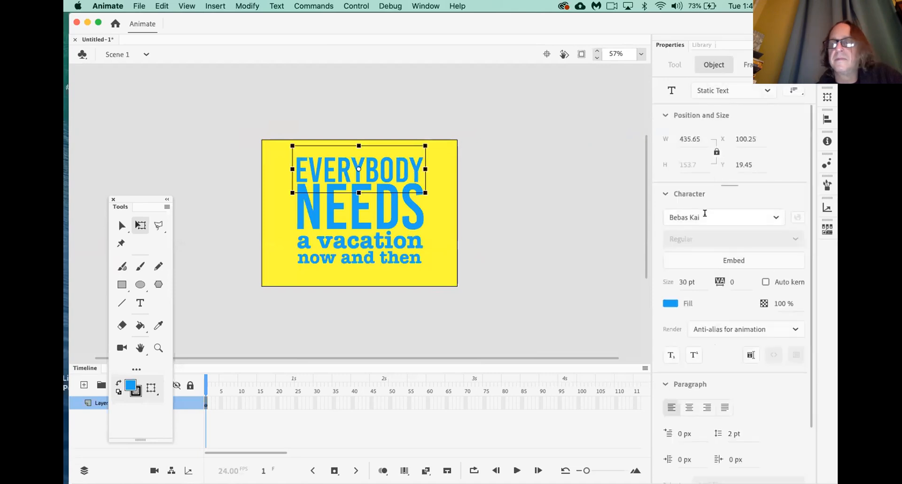
left_click(776, 217)
scroll(748, 254, "up", 5)
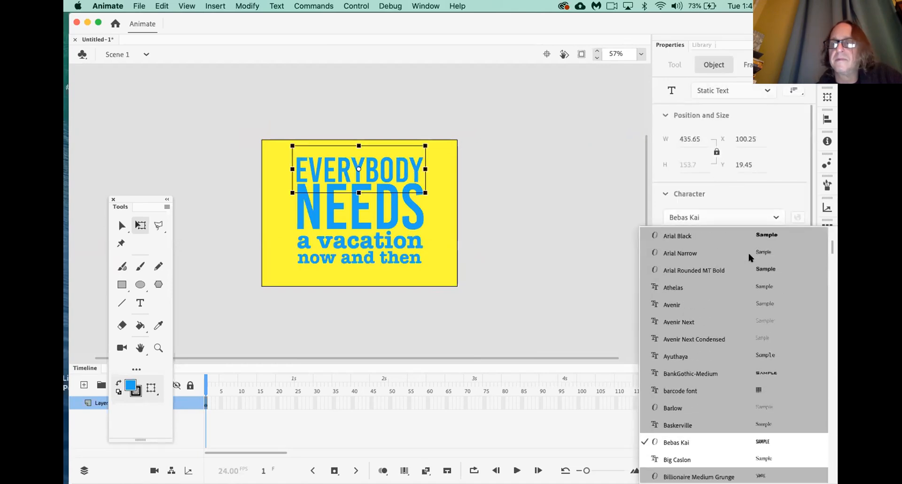
scroll(728, 272, "down", 1)
scroll(729, 274, "up", 3)
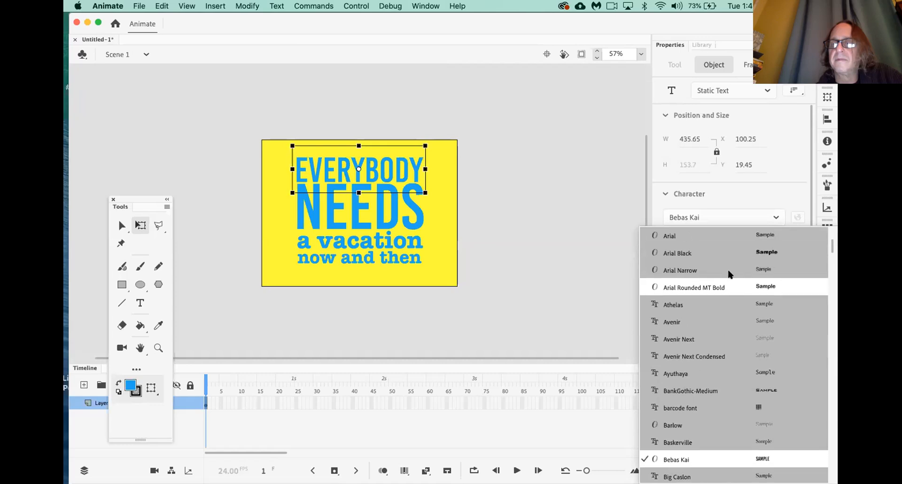
scroll(727, 280, "up", 2)
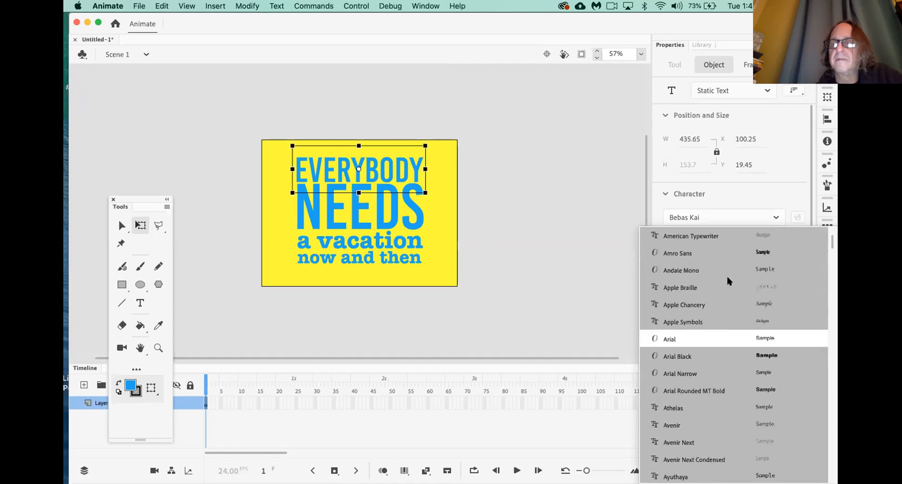
left_click(704, 234)
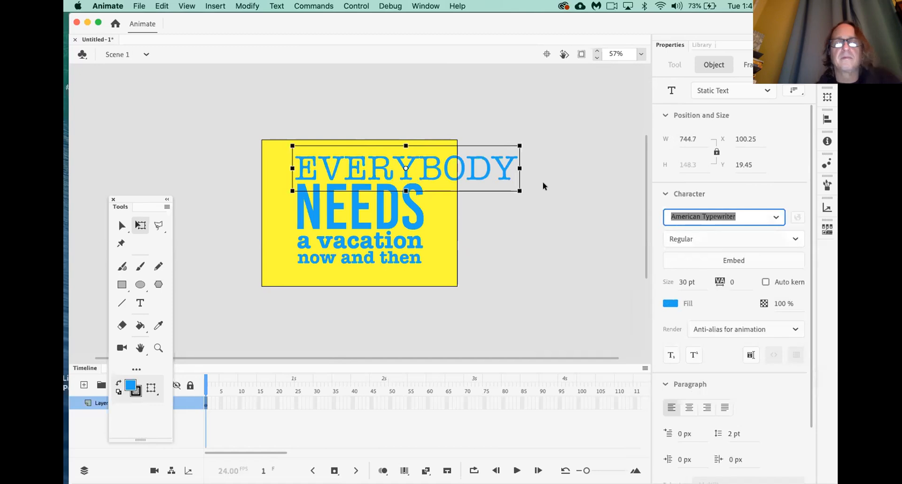
Shrink EVERYBODY to about 426.65 wide, matching NEEDS
left_click_drag(518, 189, 416, 175)
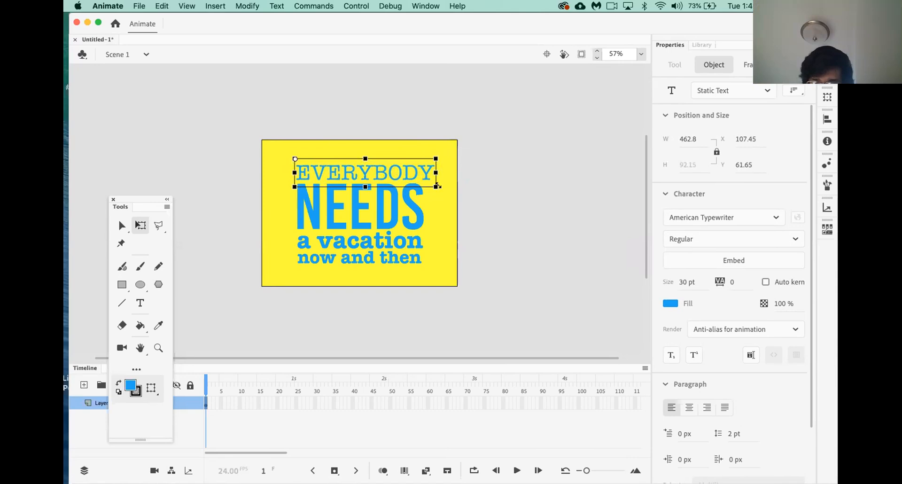
left_click_drag(432, 181, 426, 180)
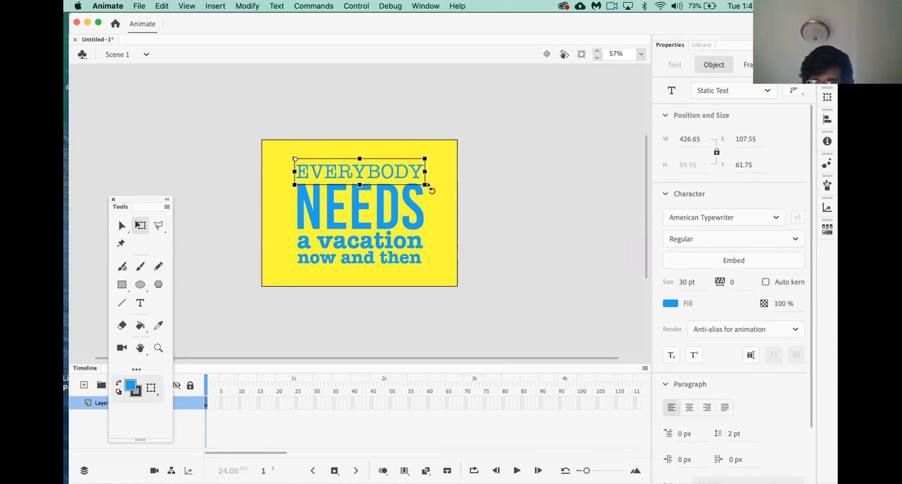
left_click(441, 202)
scroll(439, 199, "down", 3)
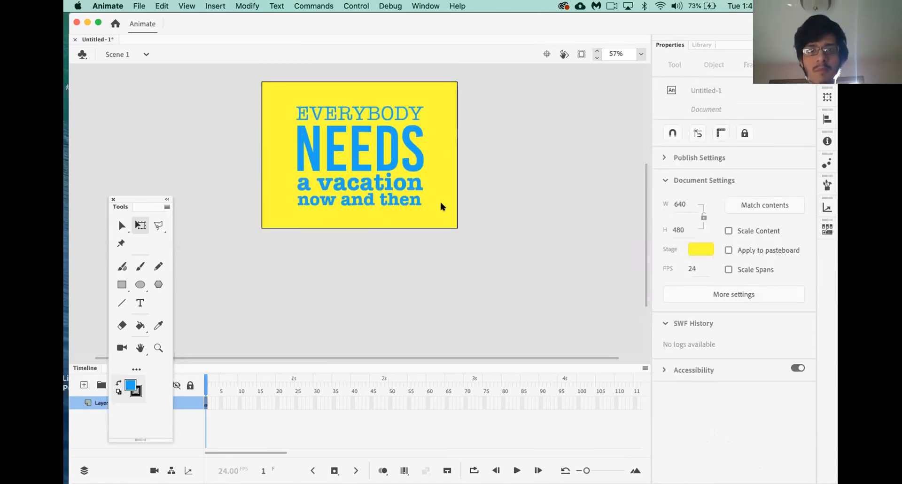
Set 'a vacation' and 'now and then' to the Semibold font style
scroll(440, 199, "up", 3)
left_click(400, 244)
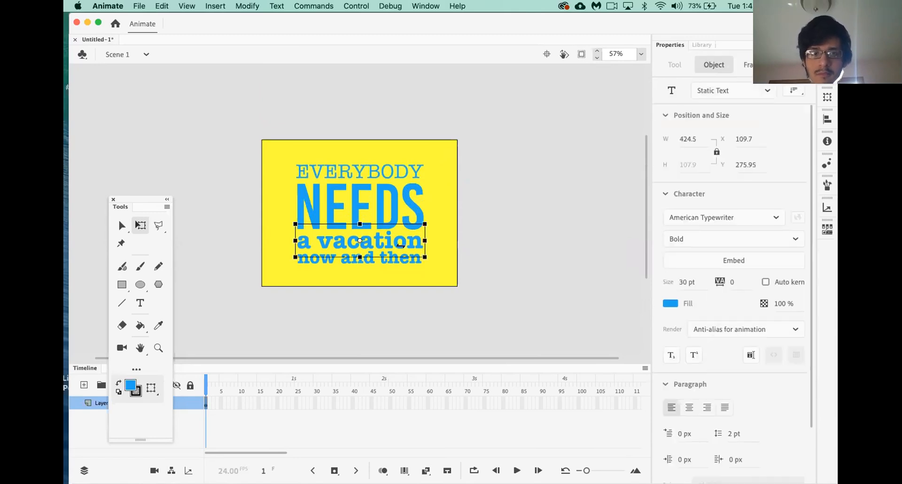
left_click(713, 233)
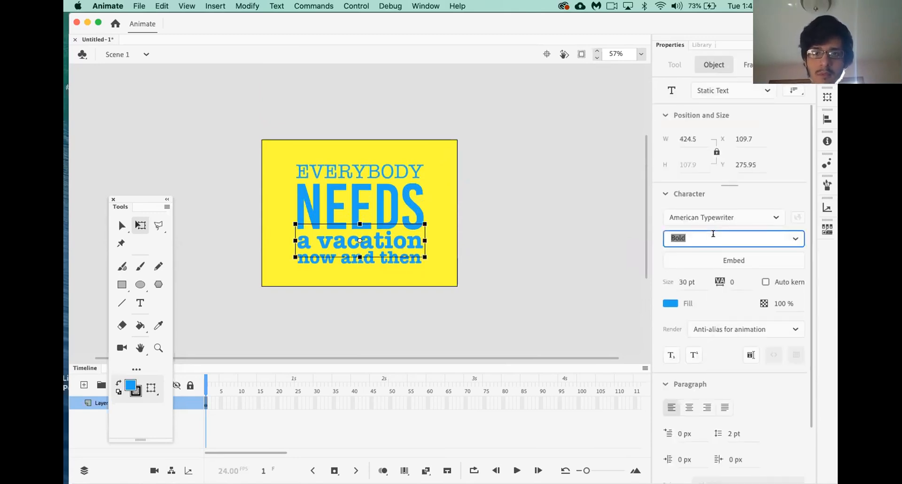
left_click(801, 240)
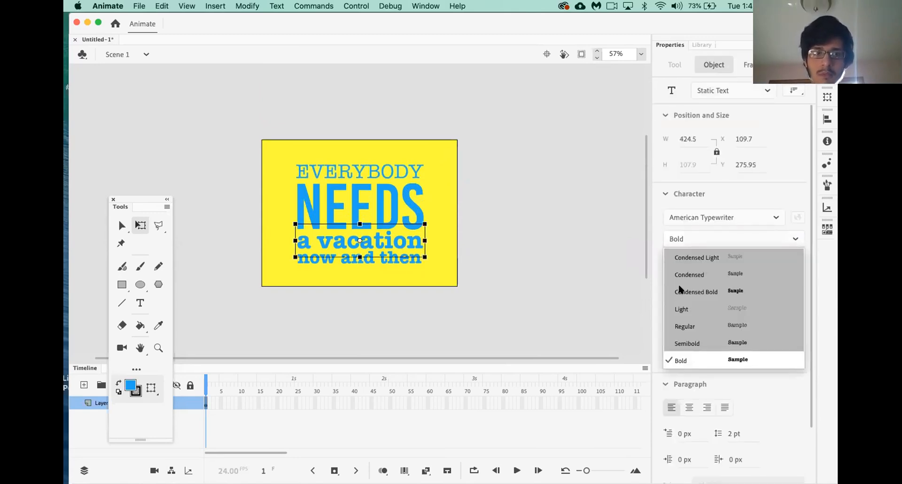
left_click(604, 288)
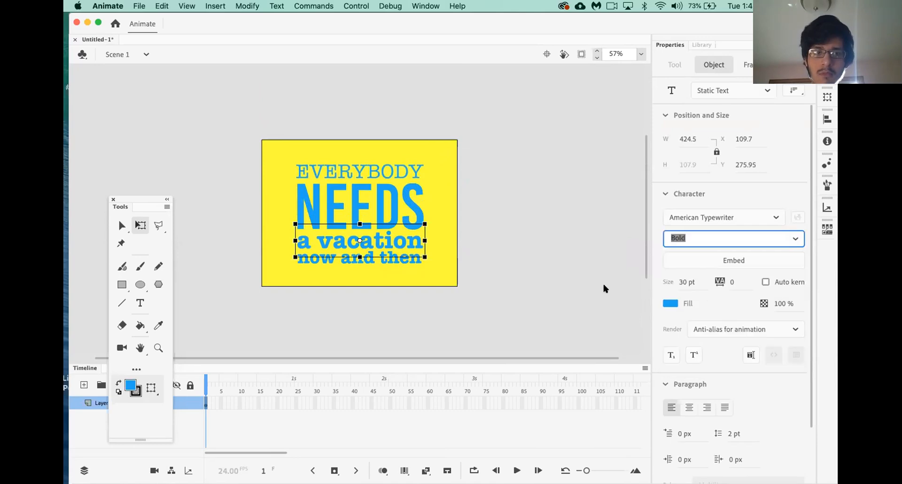
left_click(793, 241)
left_click(721, 342)
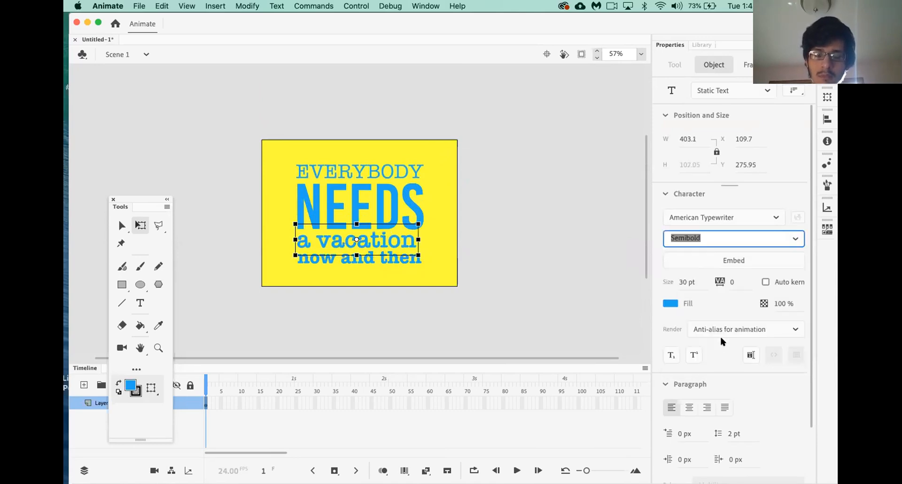
left_click(396, 260)
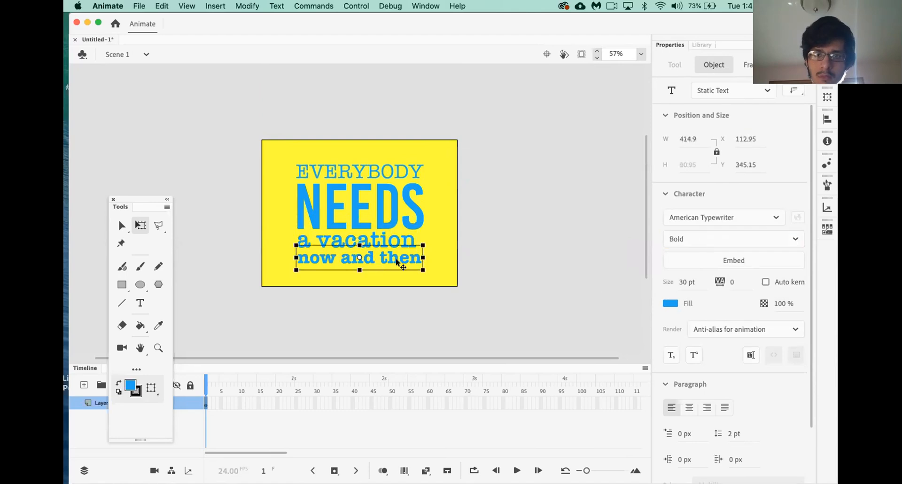
left_click(737, 240)
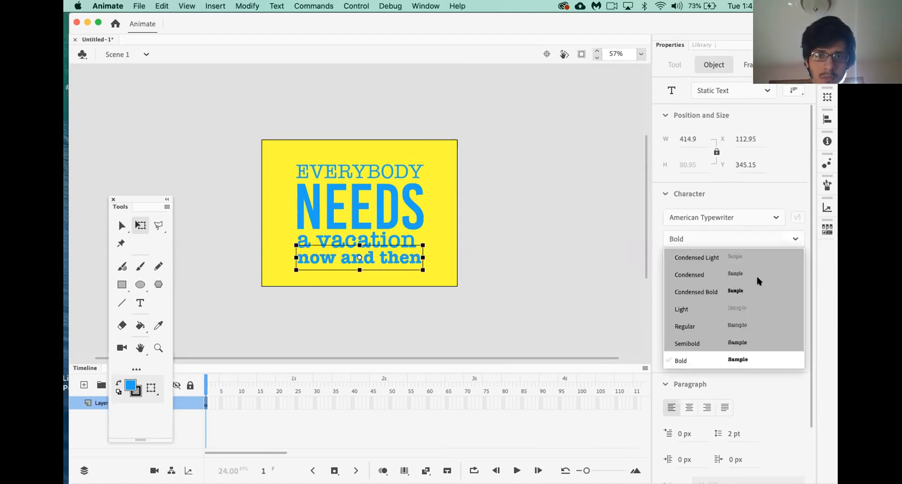
left_click(745, 348)
left_click(534, 236)
Widen 'a vacation' and 'now and then' to about 430 each, matching NEEDS
left_click(414, 240)
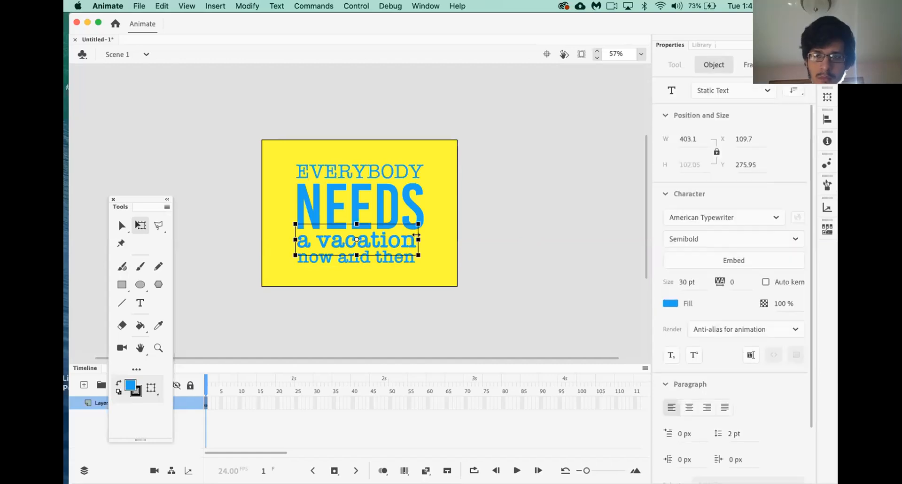
left_click_drag(416, 222, 404, 240)
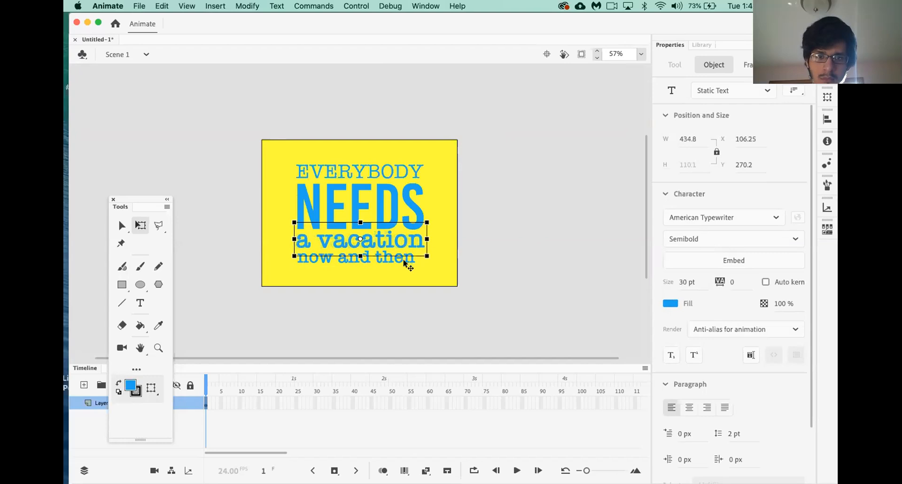
left_click(404, 264)
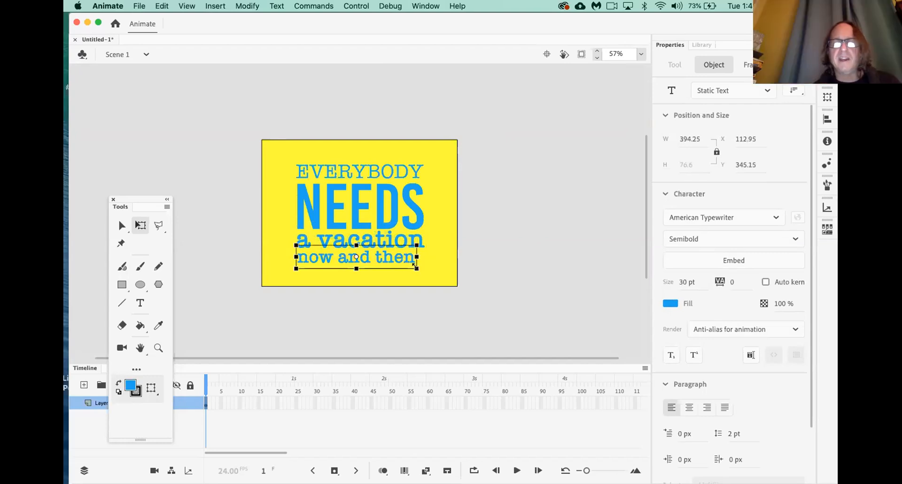
mouse_move(414, 265)
left_mouse_down()
mouse_move(424, 269)
mouse_move(404, 262)
left_mouse_up()
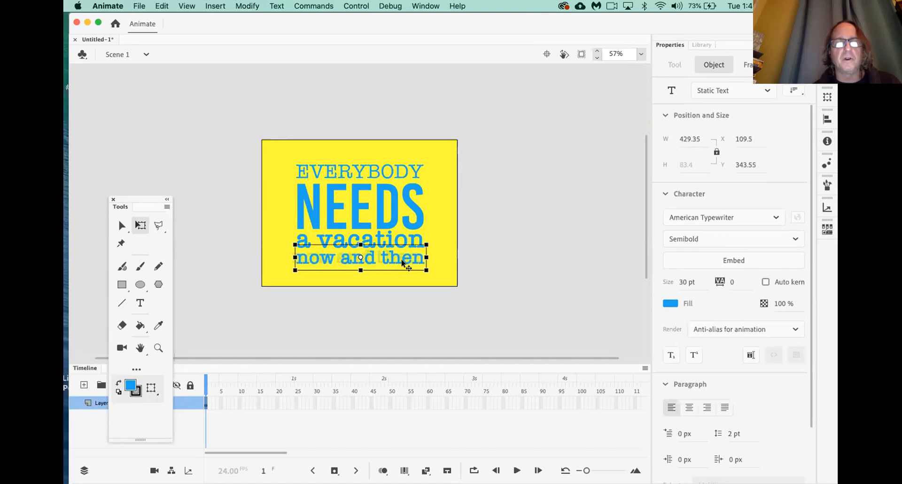
left_click(503, 258)
scroll(505, 257, "down", 2)
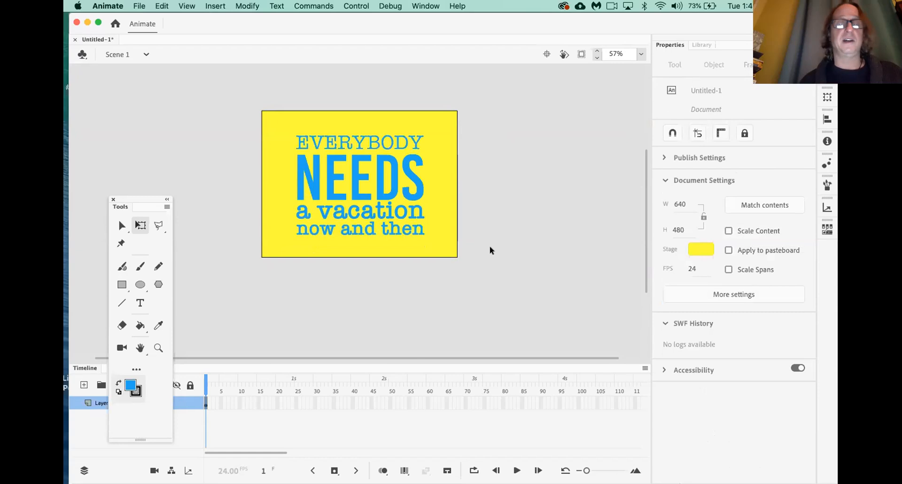
Give the word NEEDS a pink #FF6699 fill from the Properties fill swatch
left_click(393, 193)
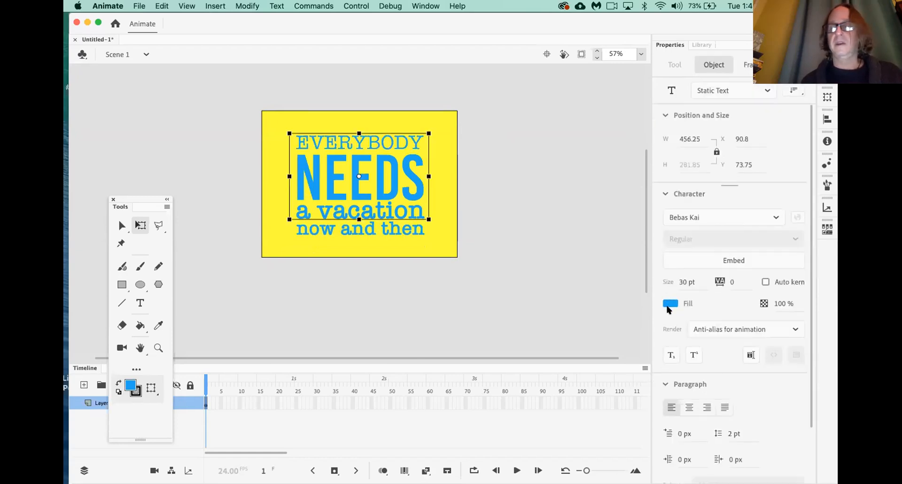
left_click(670, 303)
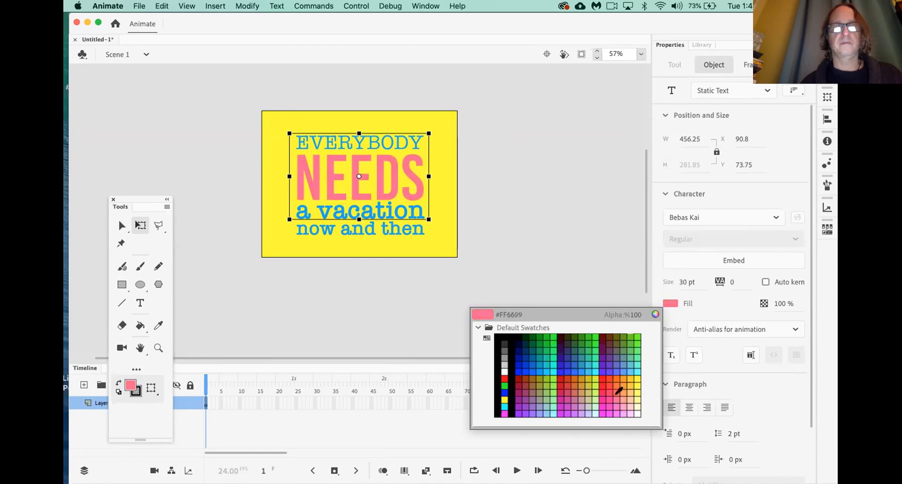
left_click(616, 393)
left_click(537, 257)
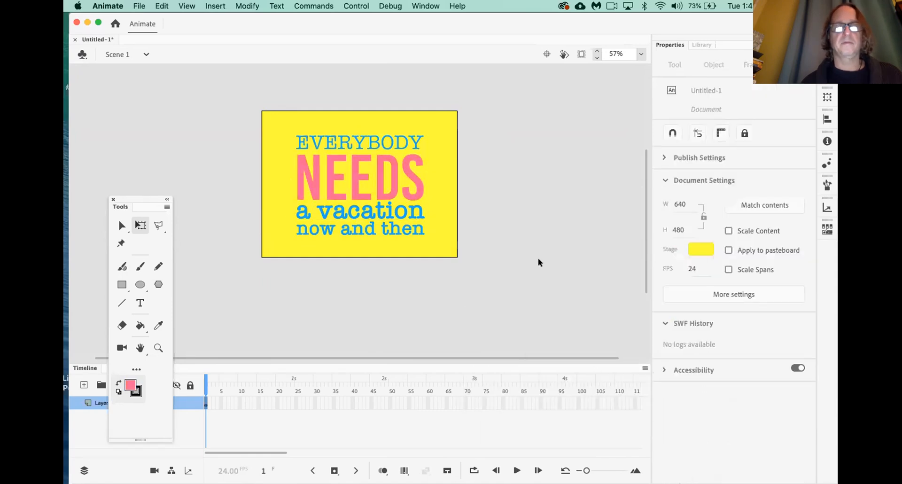
Colour the word 'vacation' black inside the 'a vacation' text
left_click(410, 215)
double_click(413, 215)
left_click_drag(422, 212, 316, 210)
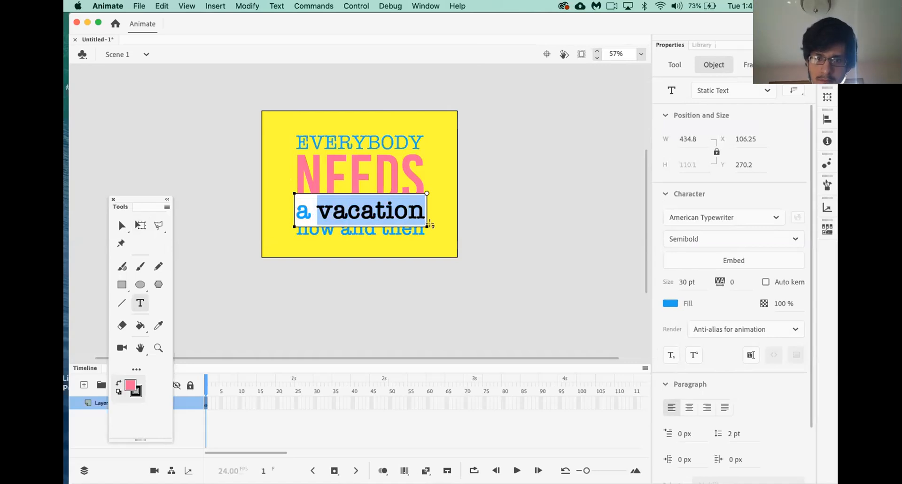
left_click(671, 303)
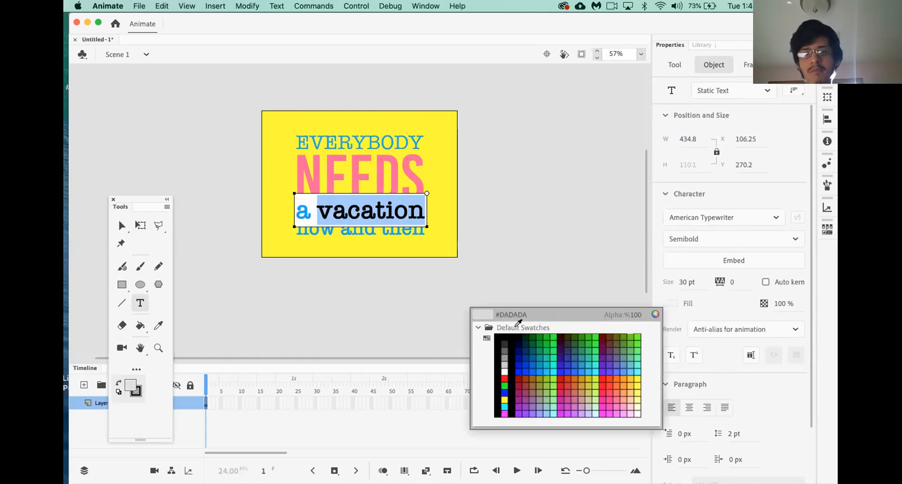
left_click(502, 334)
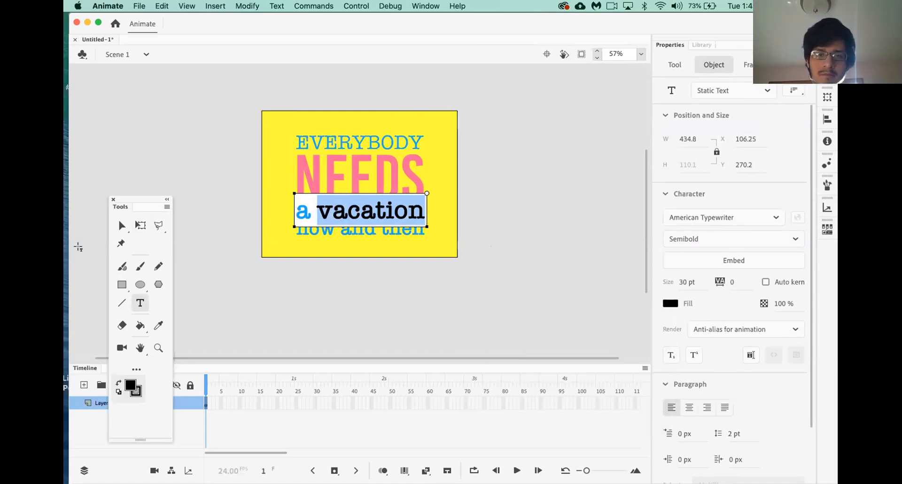
left_click(121, 225)
left_click(216, 210)
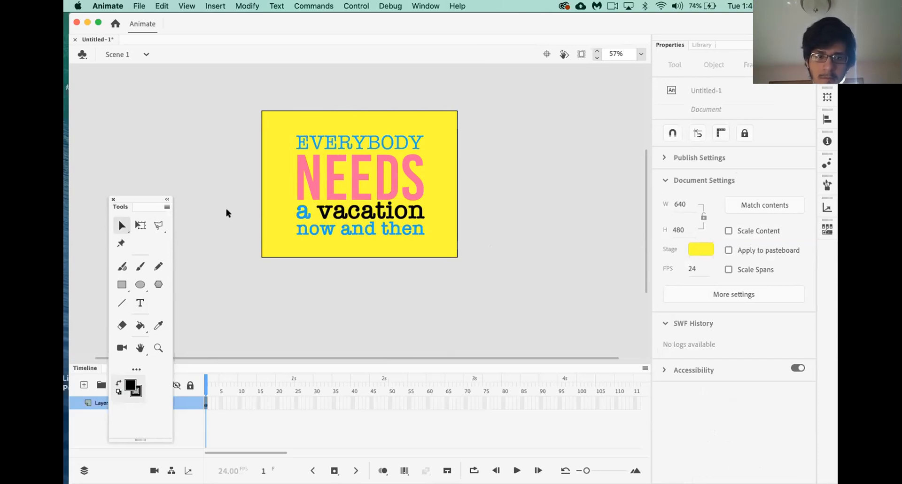
Set the EVERYBODY text to the Bold font style
left_click(345, 144)
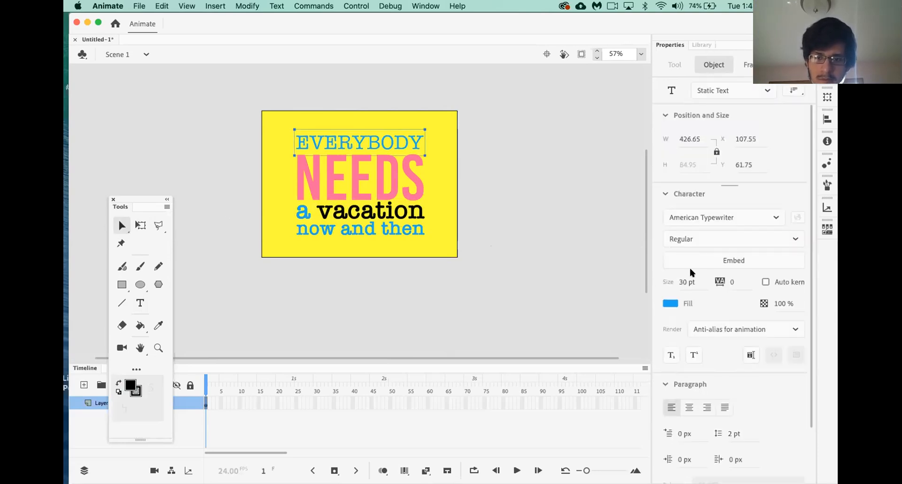
left_click(795, 239)
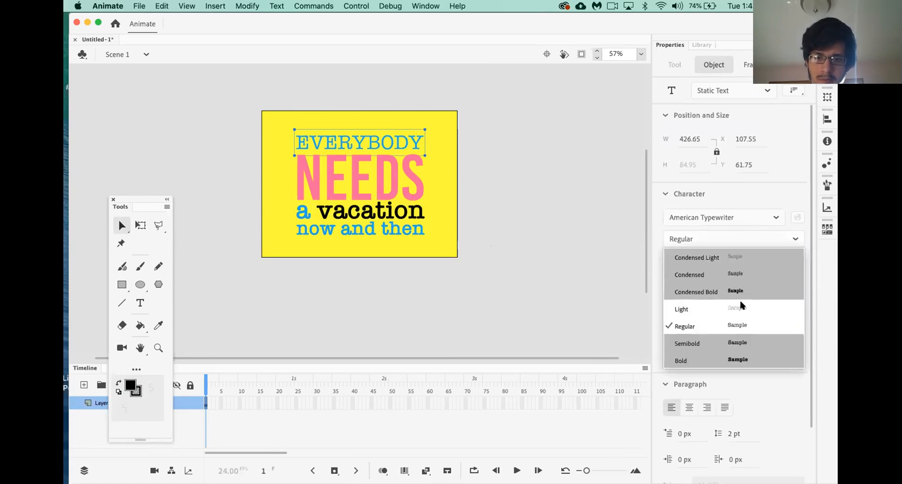
left_click(711, 358)
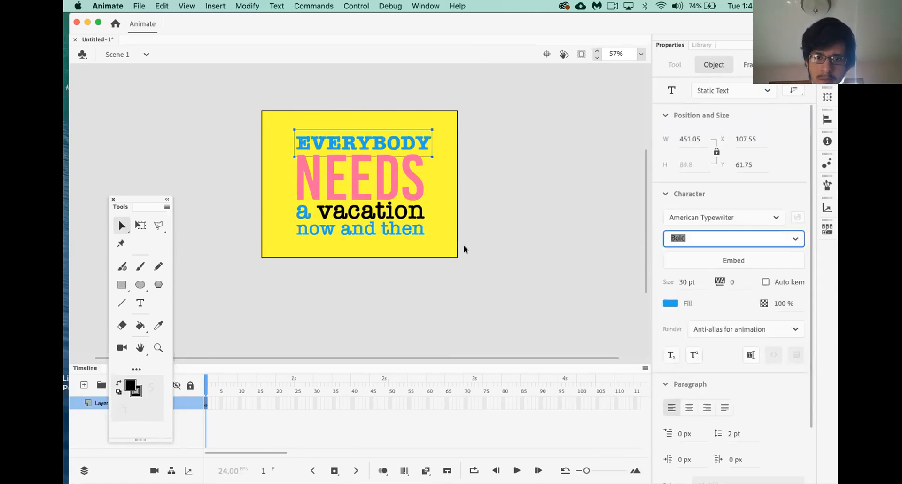
Resize the EVERYBODY text from its corner with Free Transform to a slightly narrower size
left_click(140, 225)
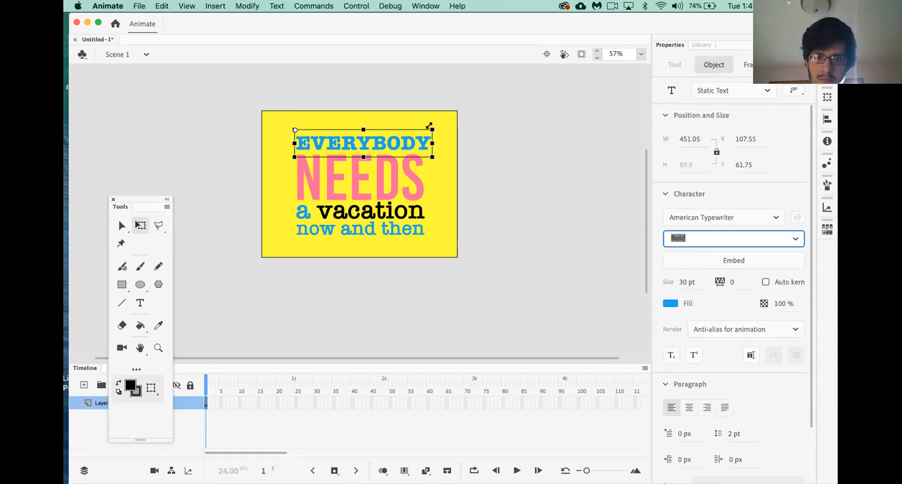
left_click_drag(431, 126, 432, 133)
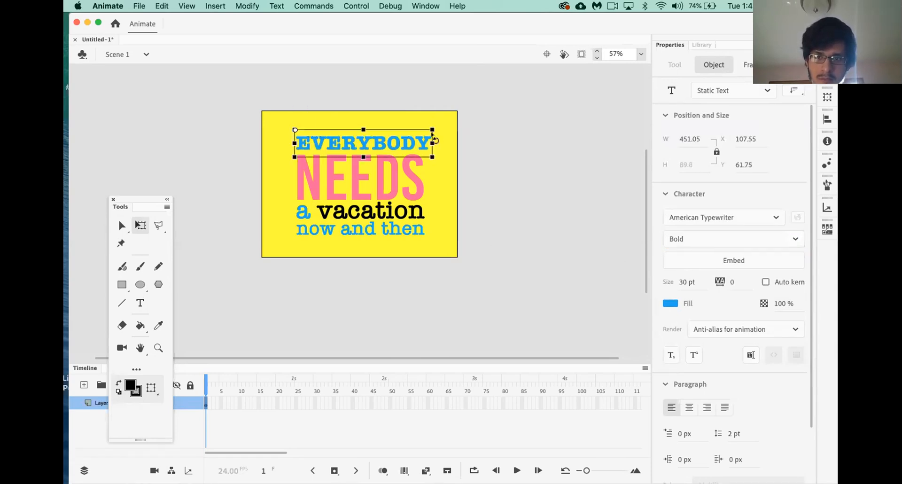
left_click_drag(429, 129, 428, 152)
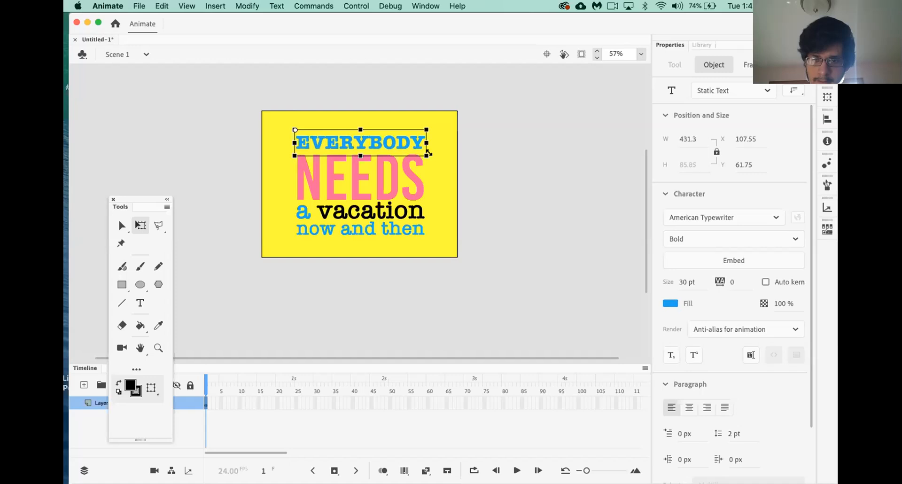
left_click(469, 167)
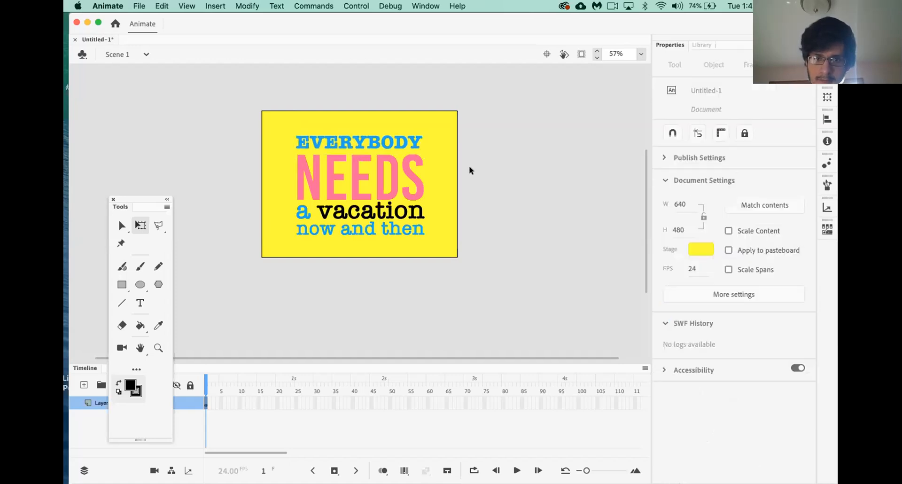
Select all four text lines and nudge the block up and to the right
left_click(402, 231)
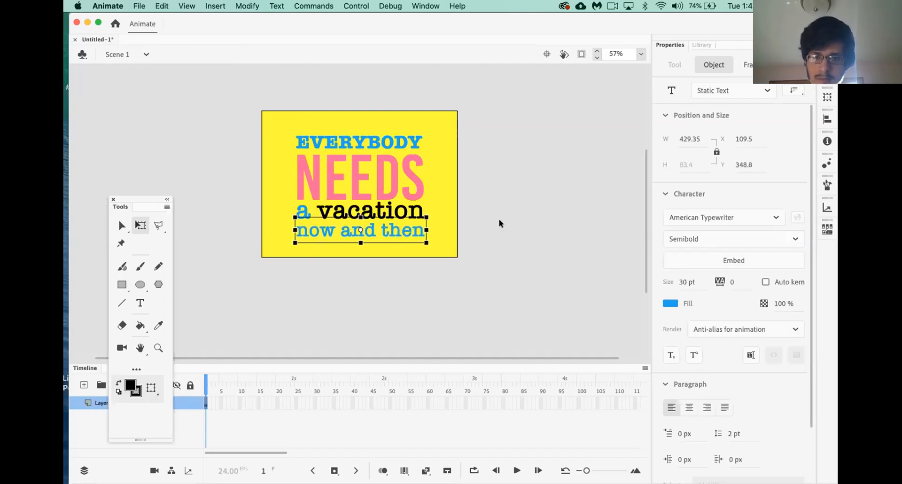
left_click(520, 216)
key("super+a")
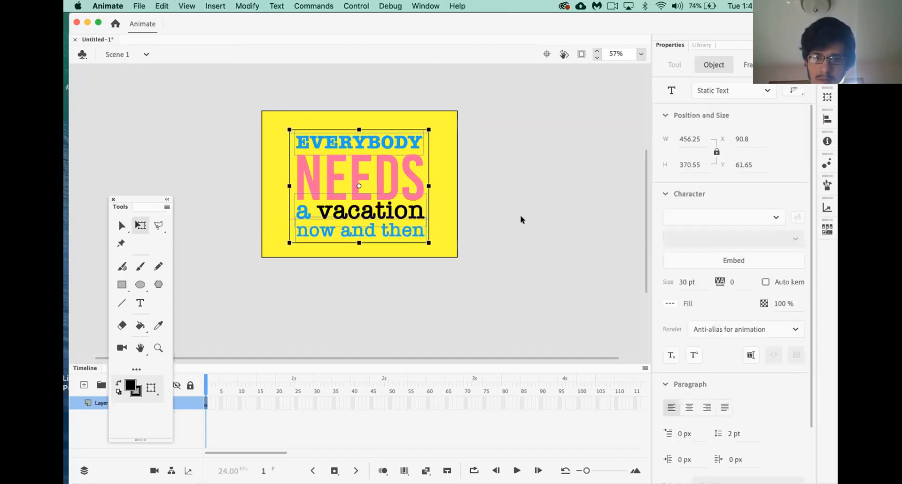
key("shift+Up")
key("shift+Up")
key("Right")
key("Right")
key("Right")
key("Right")
key("Right")
key("Right")
key("Right")
key("Right")
key("Right")
key("Right")
key("Right")
key("Right")
key("Right")
key("Right")
key("Right")
key("Right")
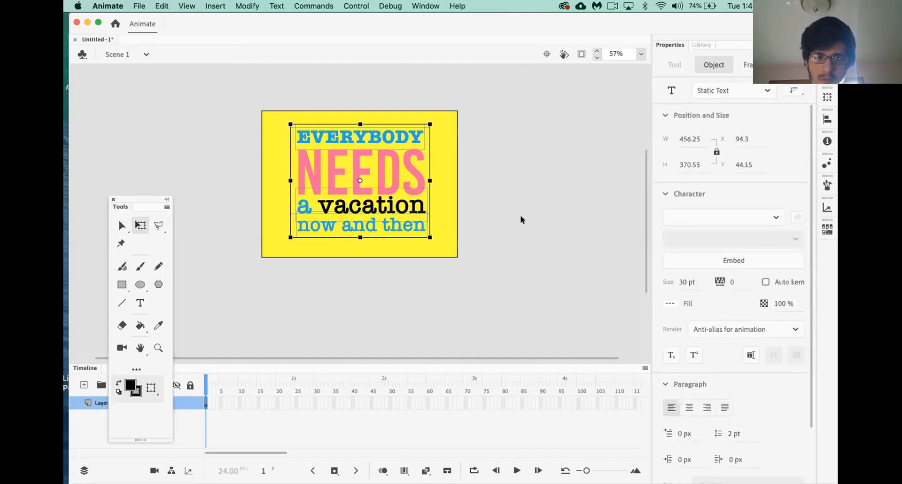
left_click(523, 213)
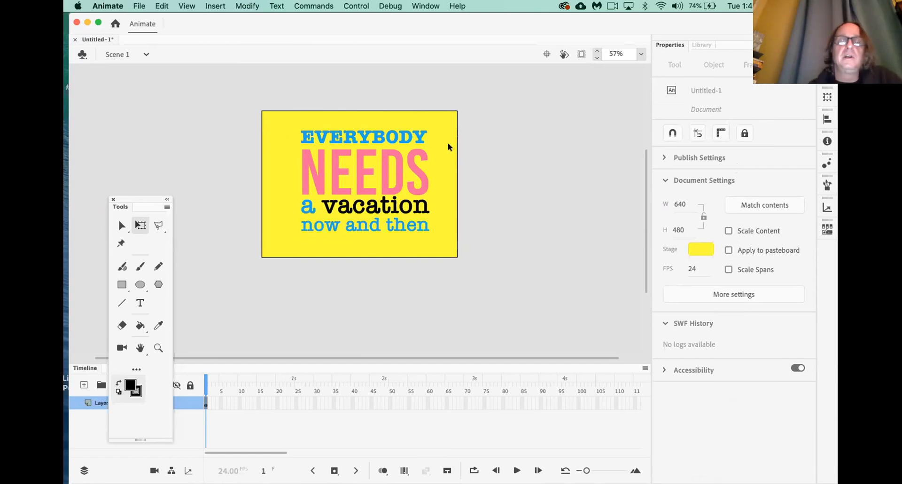
left_click(411, 137)
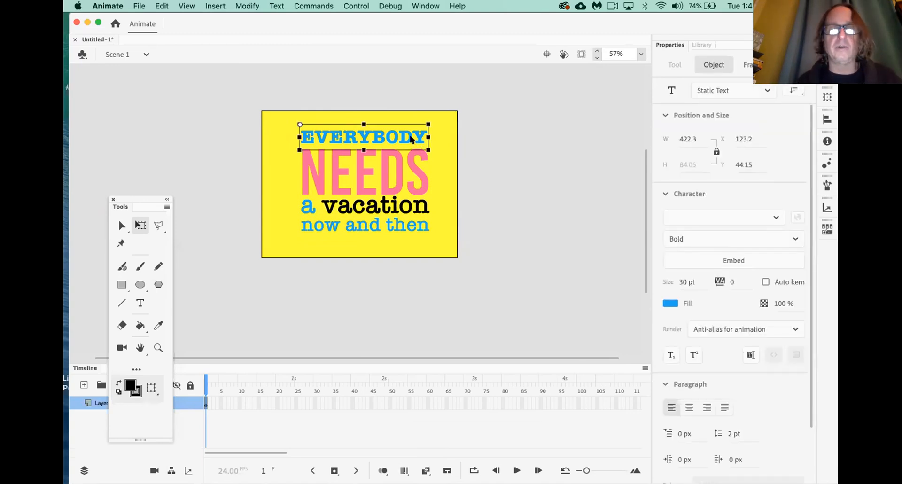
Start converting EVERYBODY to a symbol, then cancel the Convert to Symbol dialog
right_click(412, 138)
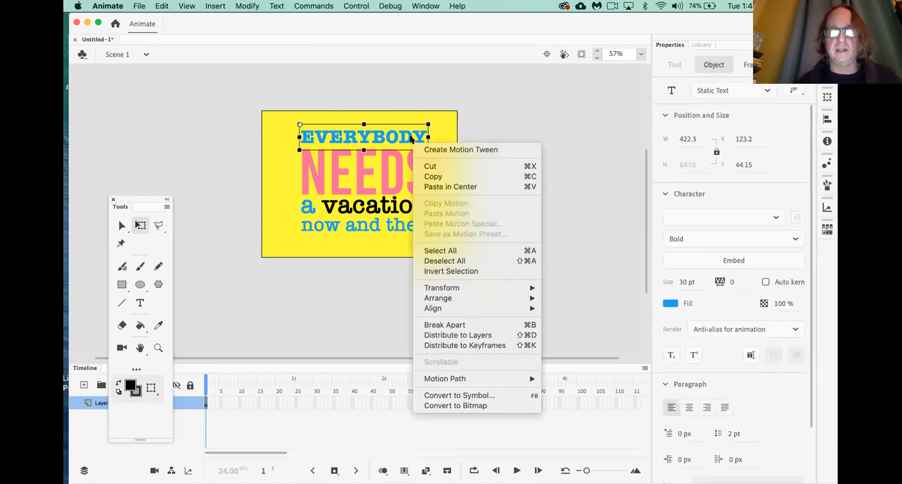
left_click(471, 394)
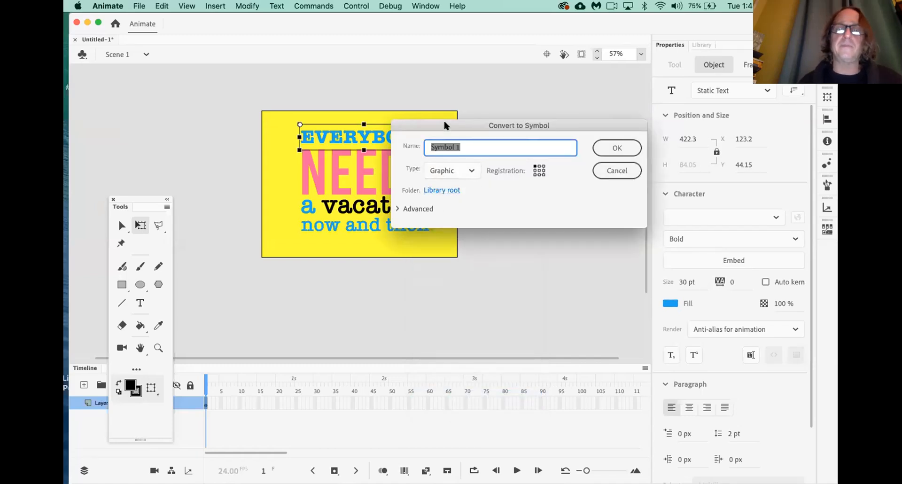
left_click_drag(444, 122, 471, 126)
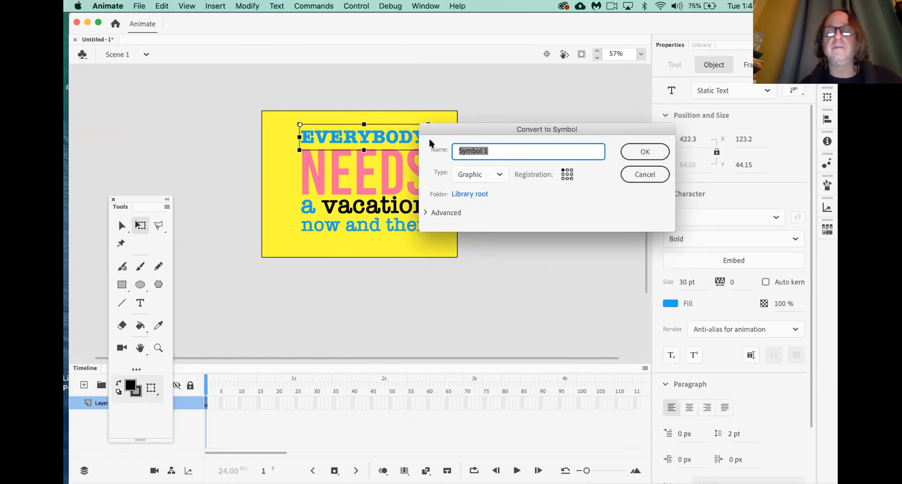
left_click(663, 174)
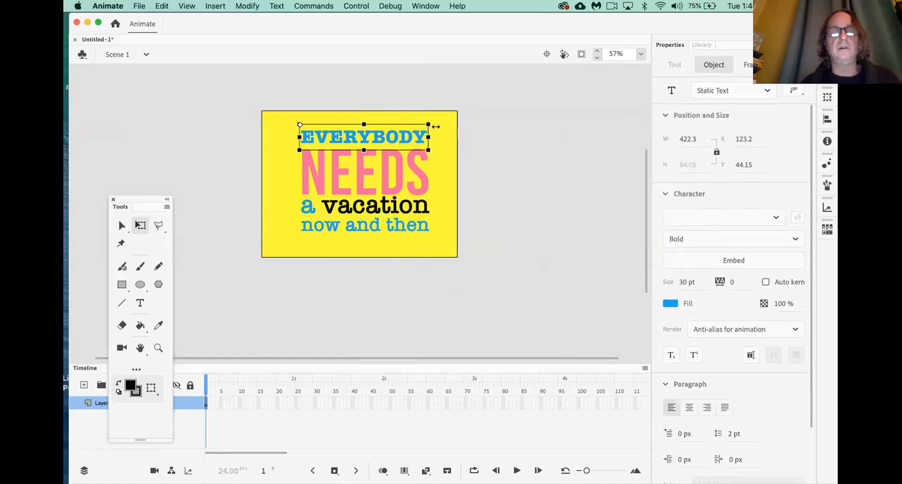
Convert EVERYBODY into a Graphic symbol named Everybody
right_click(408, 142)
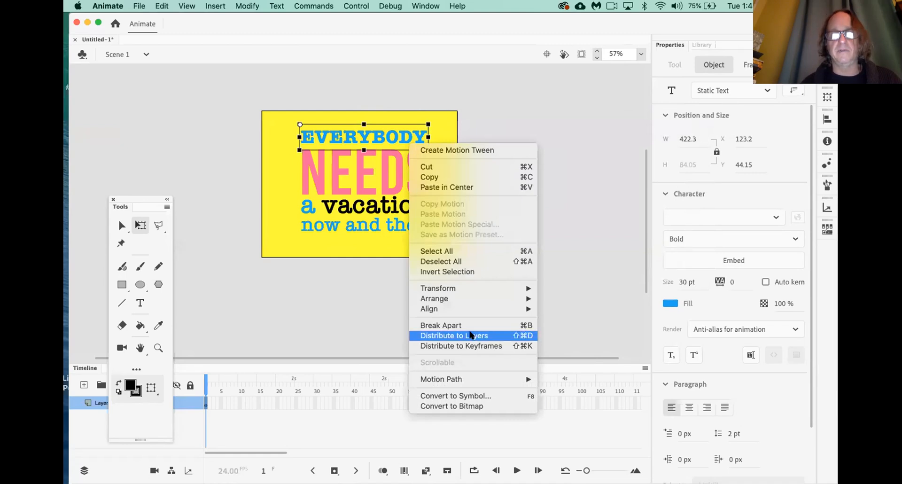
left_click(486, 397)
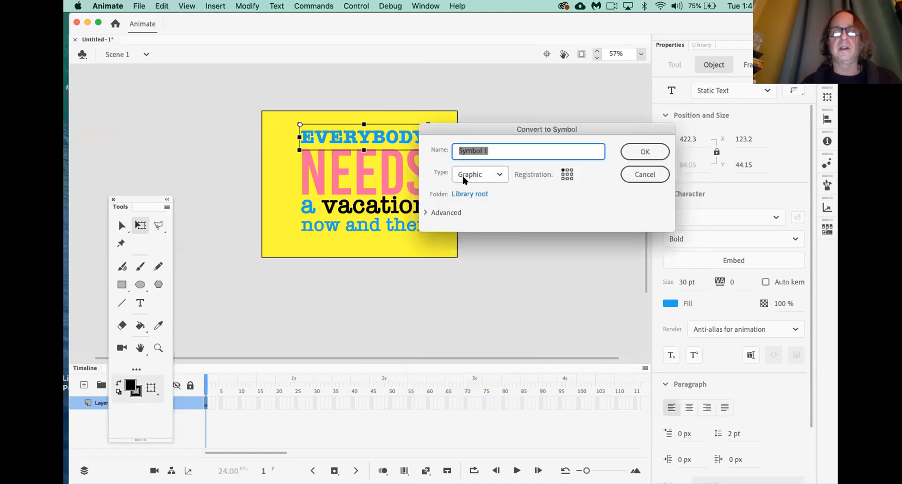
left_click(479, 173)
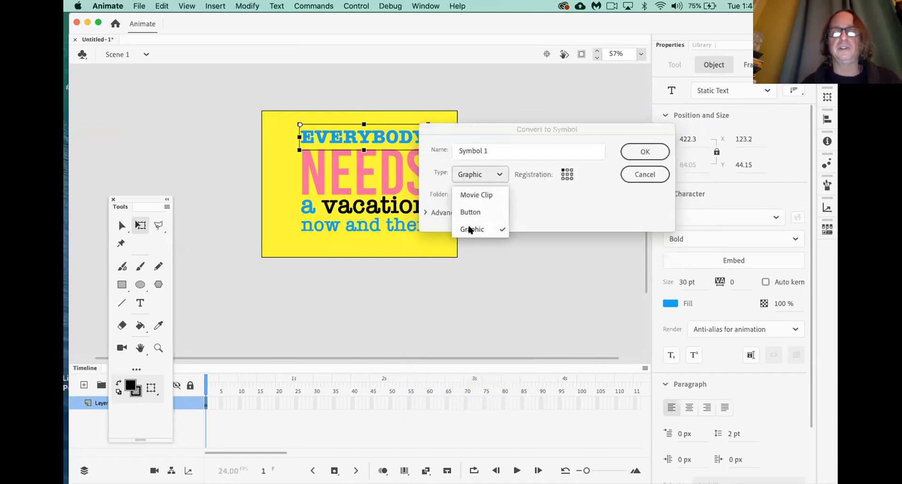
left_click(470, 229)
left_click(493, 149)
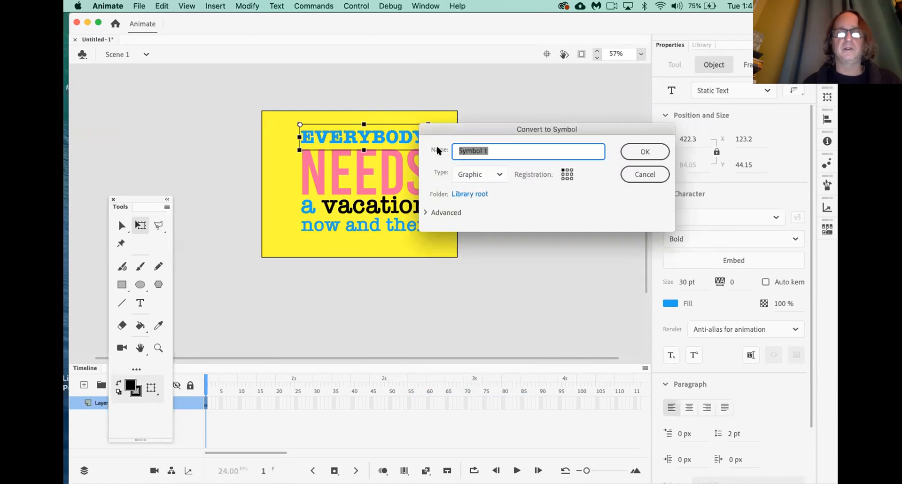
type("Everybody")
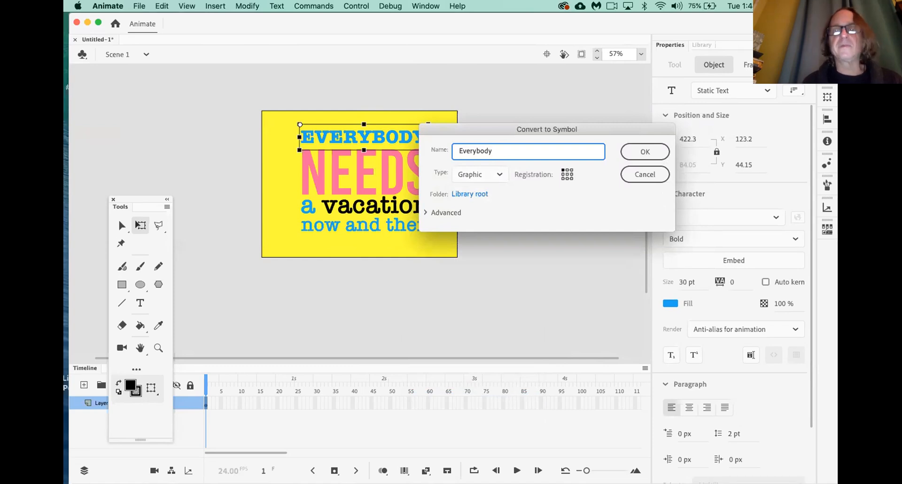
left_click(644, 151)
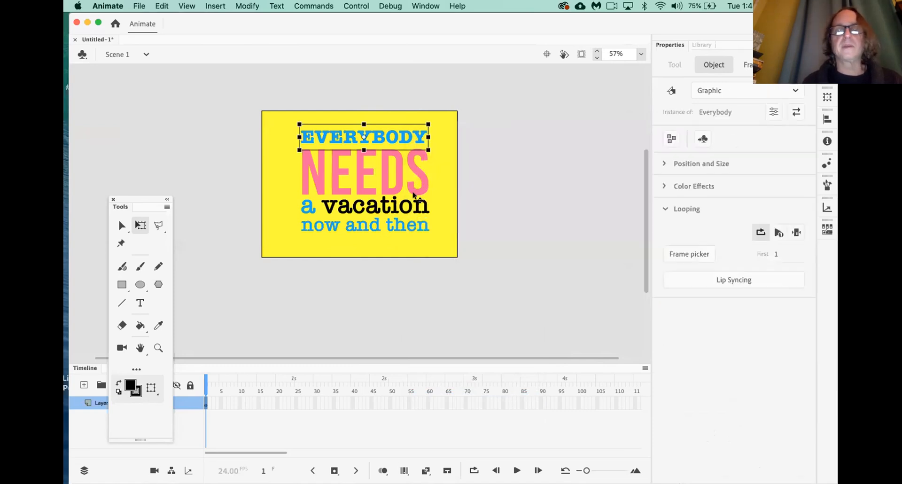
Convert NEEDS into a graphic symbol named 'needs' and drag it up toward EVERYBODY
left_click(394, 188)
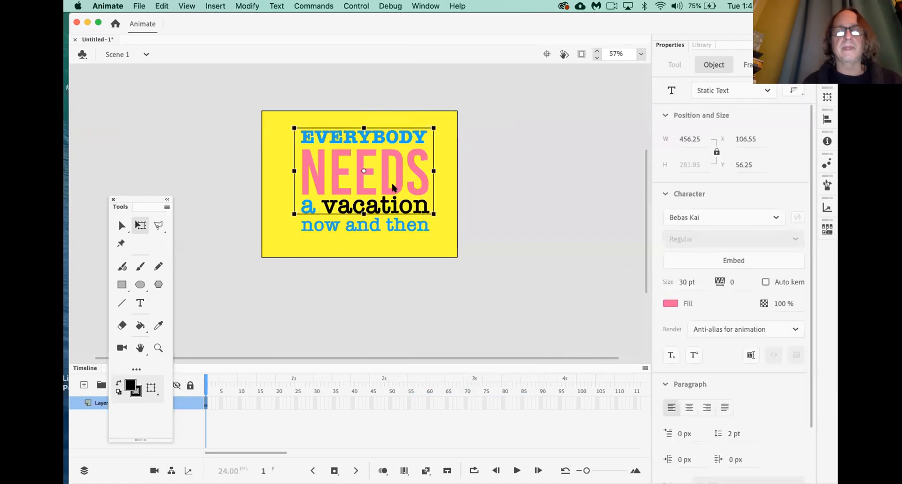
right_click(393, 187)
left_click(437, 442)
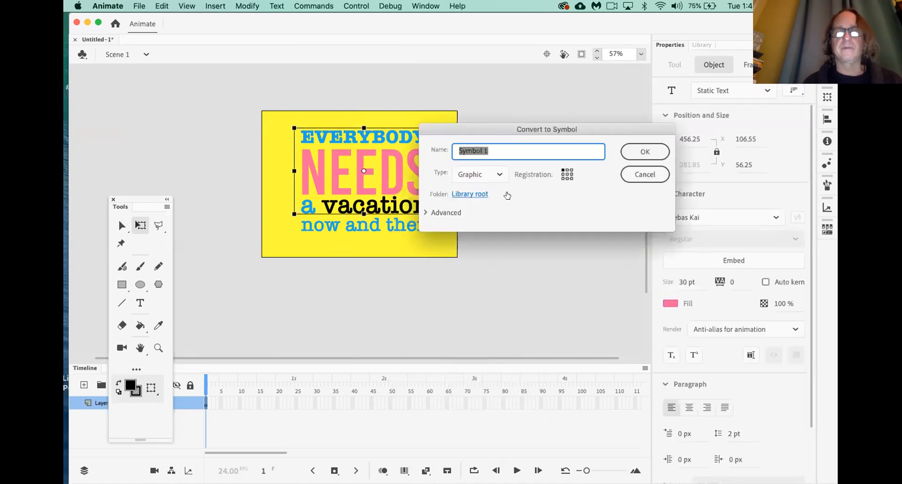
type("needs")
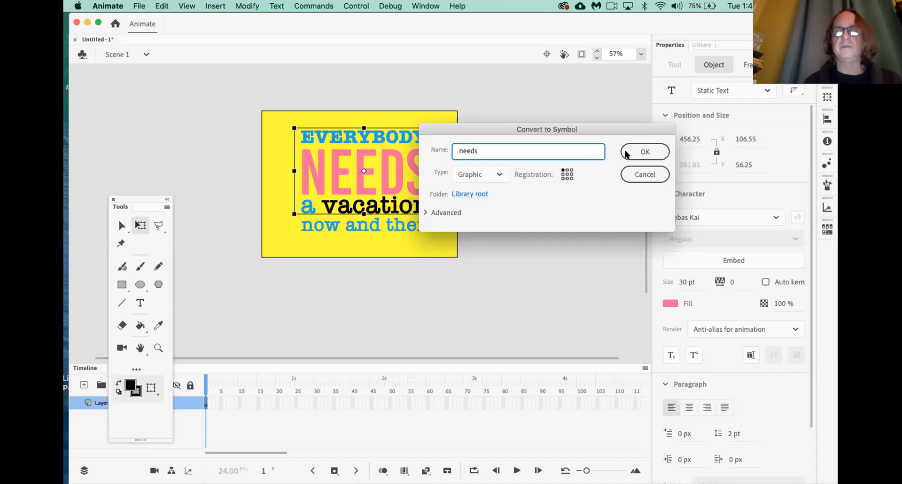
left_click(644, 151)
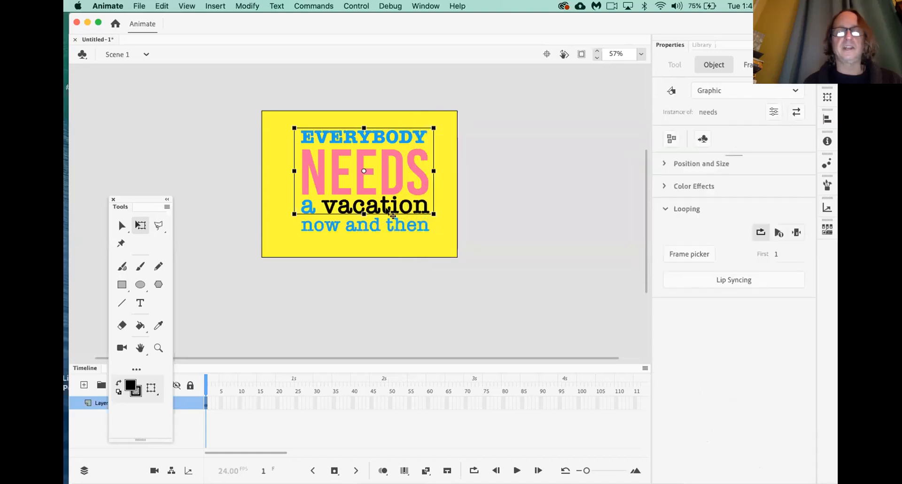
left_click(500, 182)
left_click(384, 186)
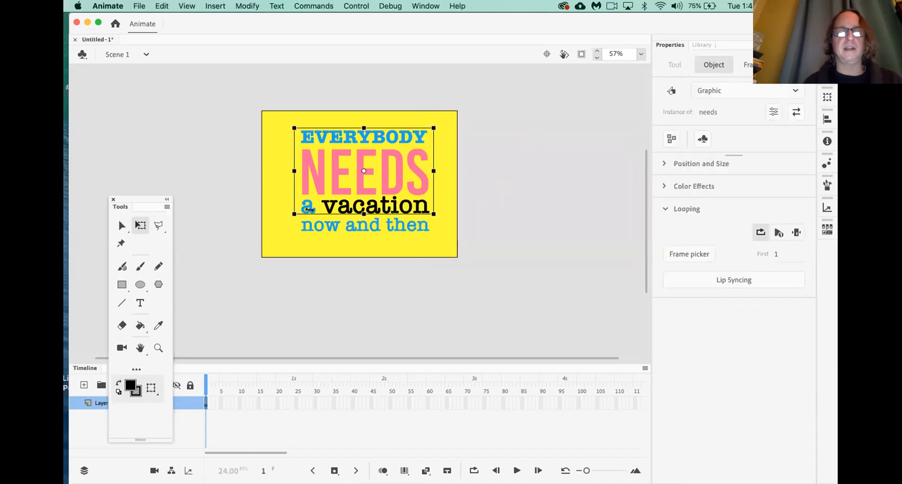
left_click_drag(339, 192, 366, 172)
Convert the 'a vacation' text into a symbol named 'a vacation'
left_click(413, 215)
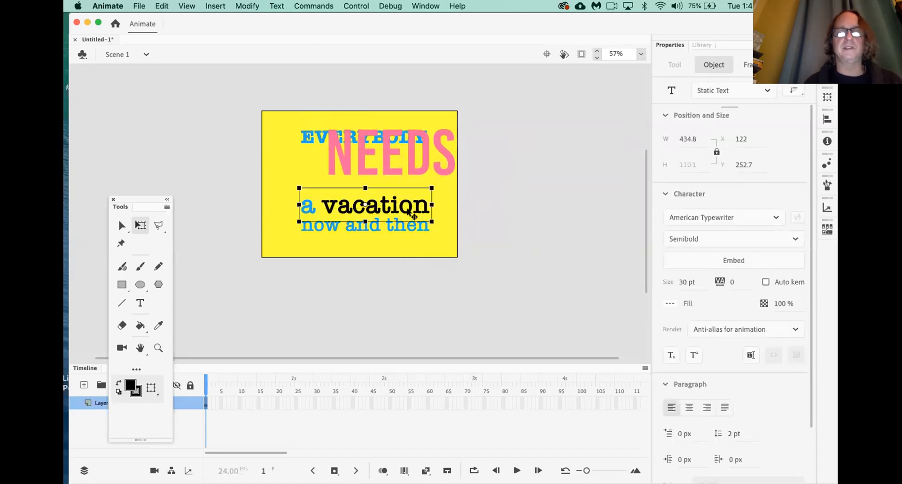
right_click(409, 212)
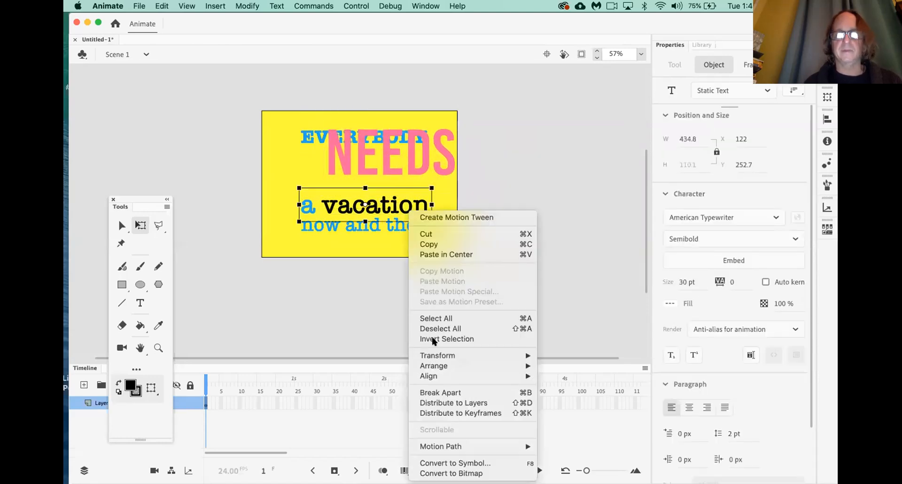
left_click(449, 463)
type("a va")
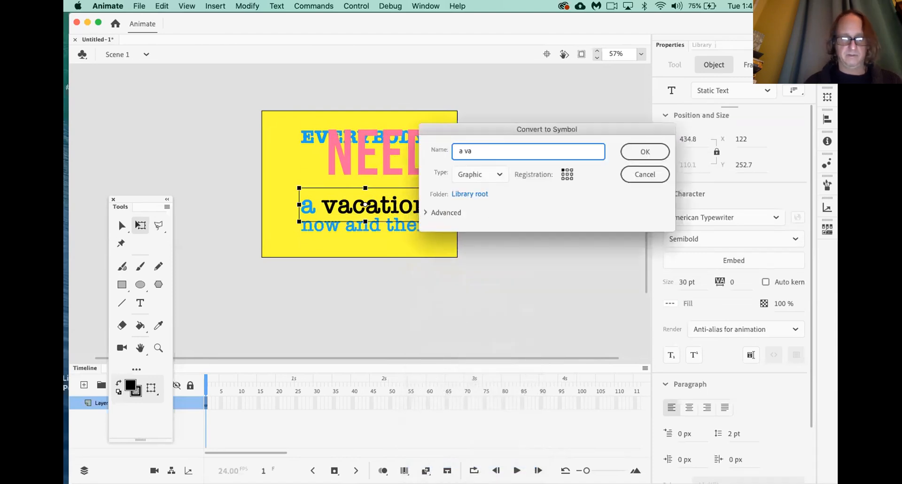
type("cation")
left_click(635, 156)
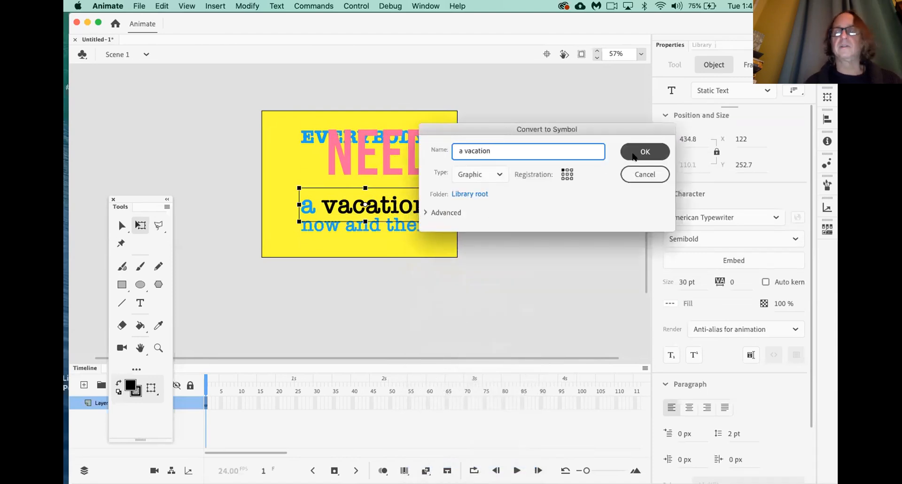
Drag NEEDS back beneath EVERYBODY and nudge it into place with arrow keys
left_click_drag(364, 171, 343, 188)
key("Down")
key("Down")
key("Down")
key("Right")
key("Down")
key("Right")
key("Left")
key("Down")
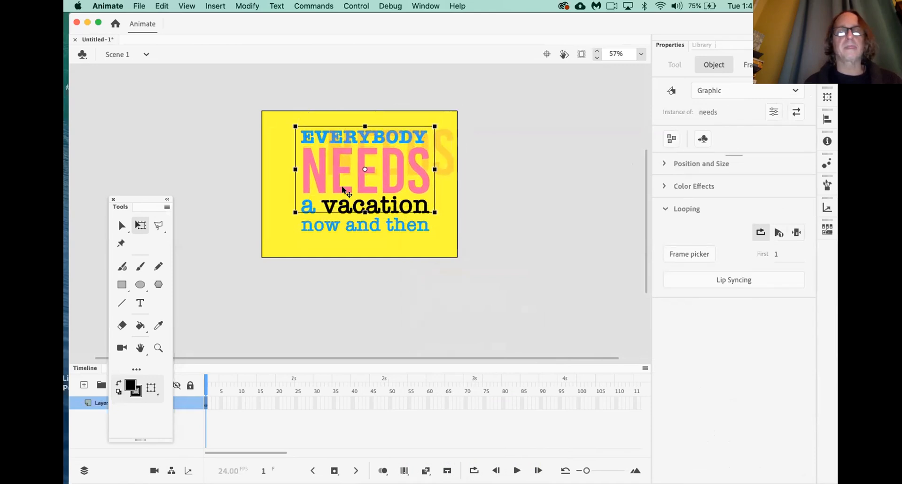
Convert the last line into a symbol named 'now and then' and show the Library
left_click(362, 226)
right_click(361, 226)
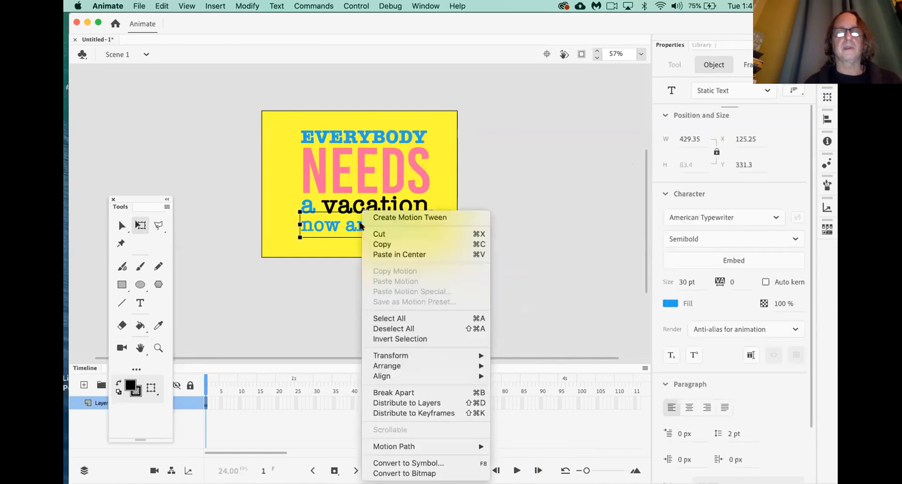
left_click(438, 464)
type("now and then")
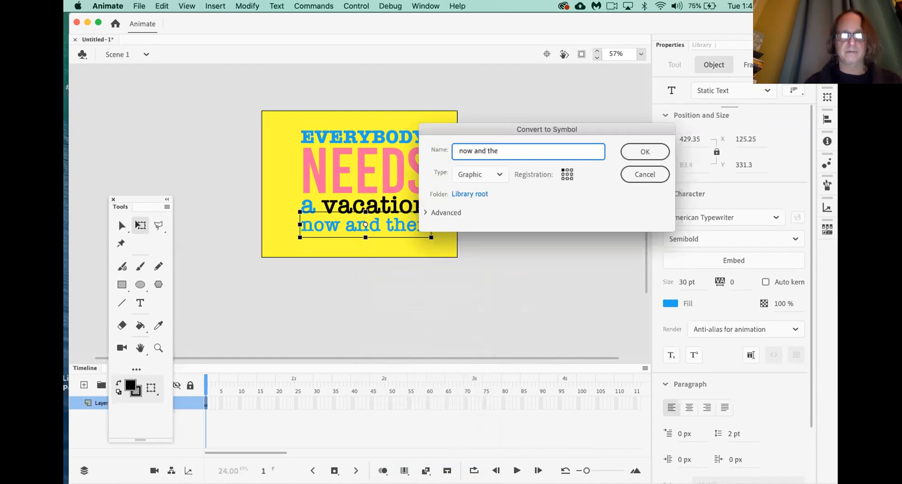
left_click(650, 154)
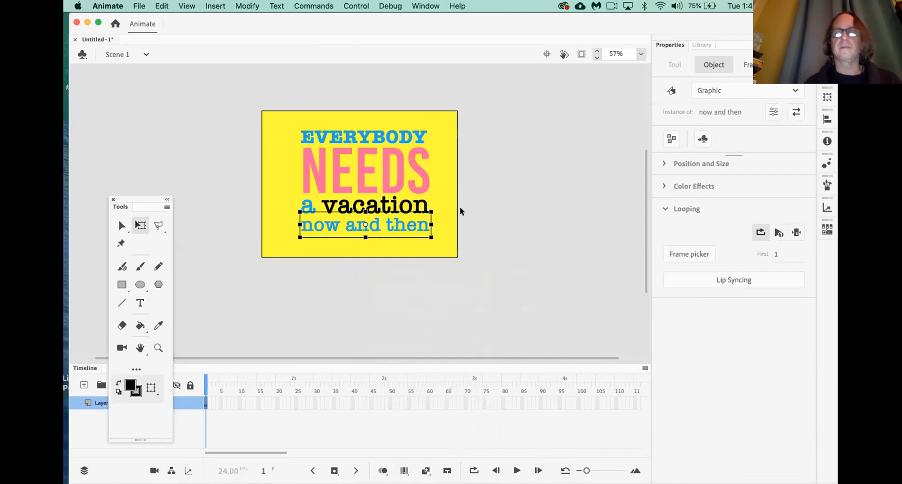
left_click(701, 44)
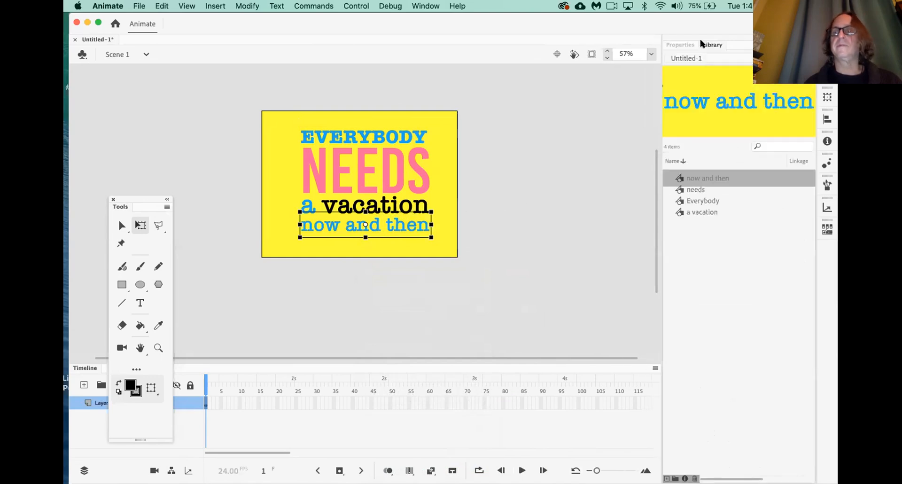
Inside the 'now and then' symbol, replace the word 'and' with '&'
left_click(533, 194)
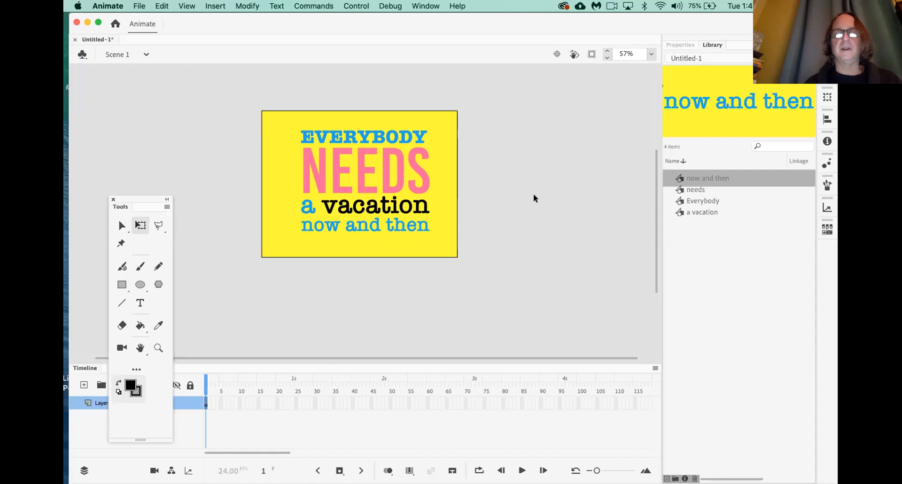
double_click(397, 225)
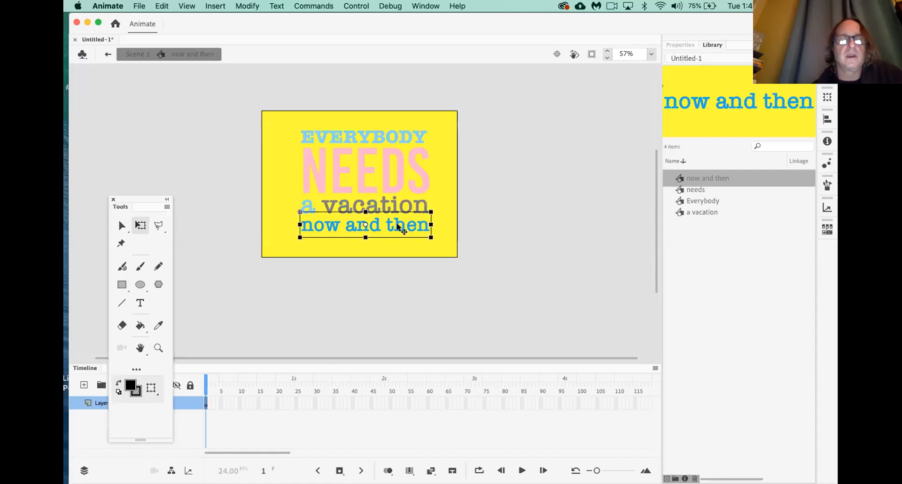
left_click_drag(312, 361, 313, 302)
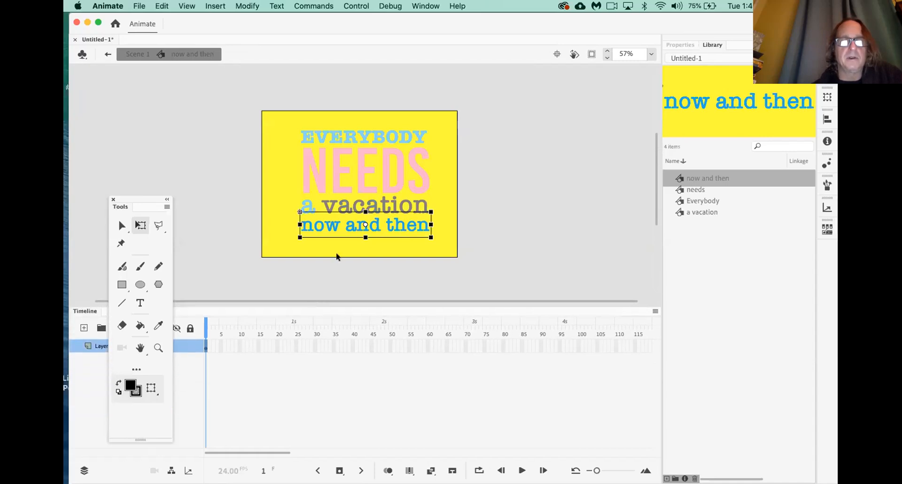
double_click(356, 226)
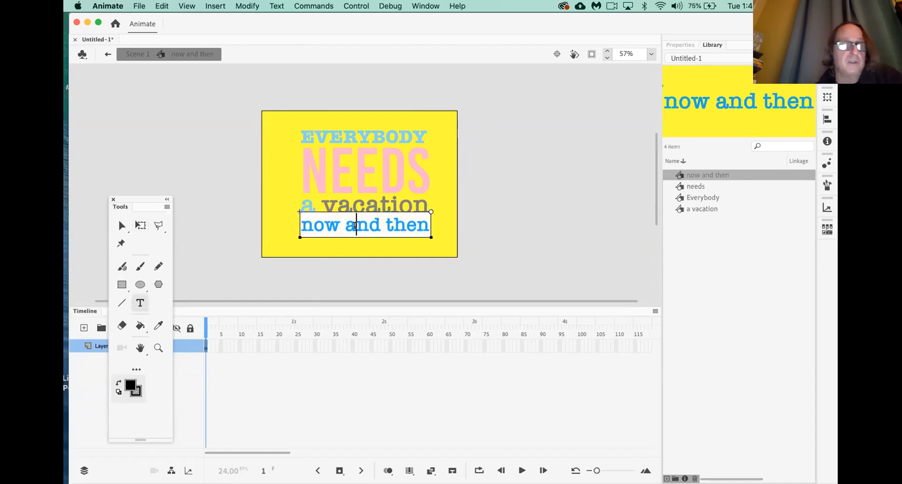
double_click(355, 226)
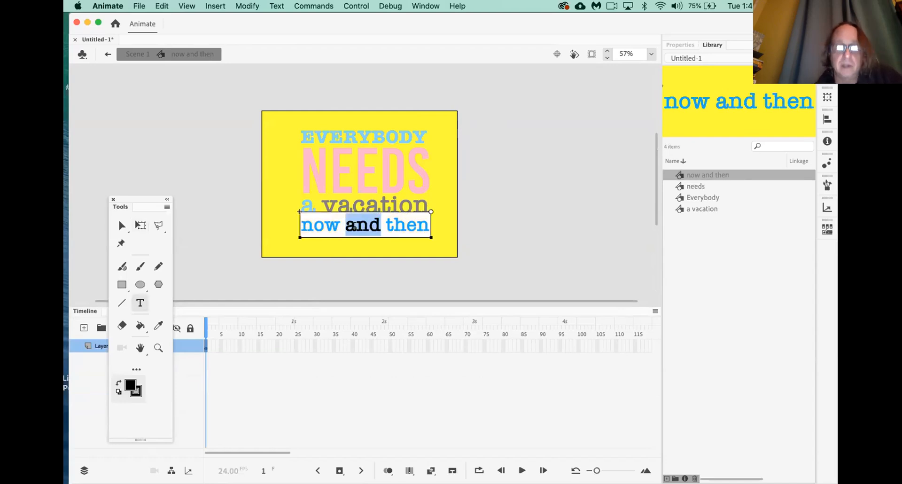
type("&")
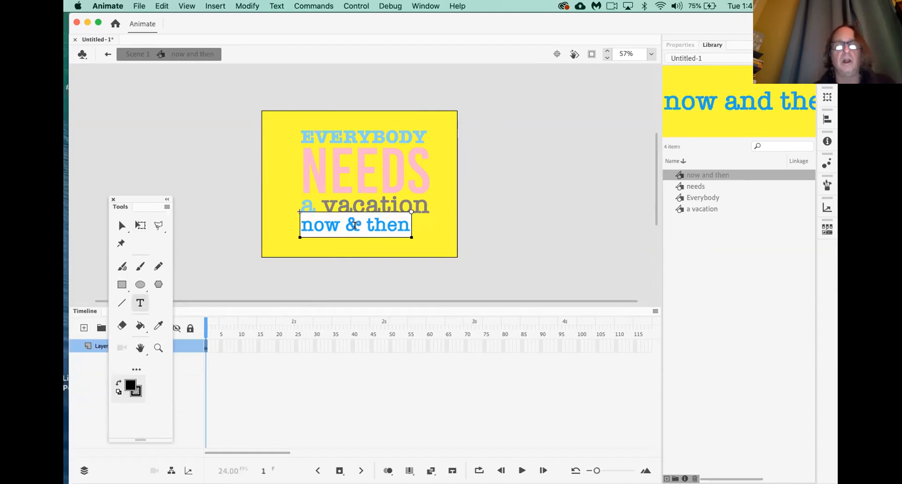
Enlarge the 'now & then' text with Free Transform and return to Scene 1
left_click(141, 226)
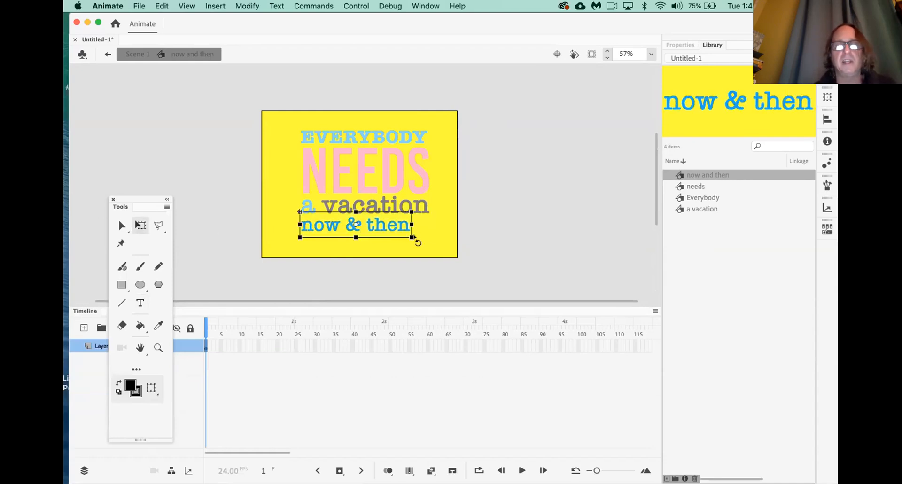
mouse_move(412, 237)
left_mouse_down()
mouse_move(427, 241)
mouse_move(413, 227)
left_mouse_up()
left_click(533, 233)
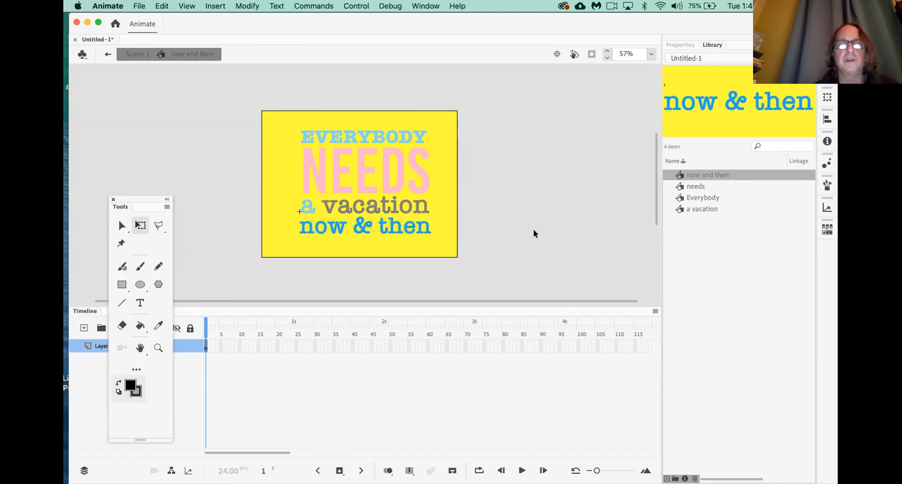
left_click(122, 52)
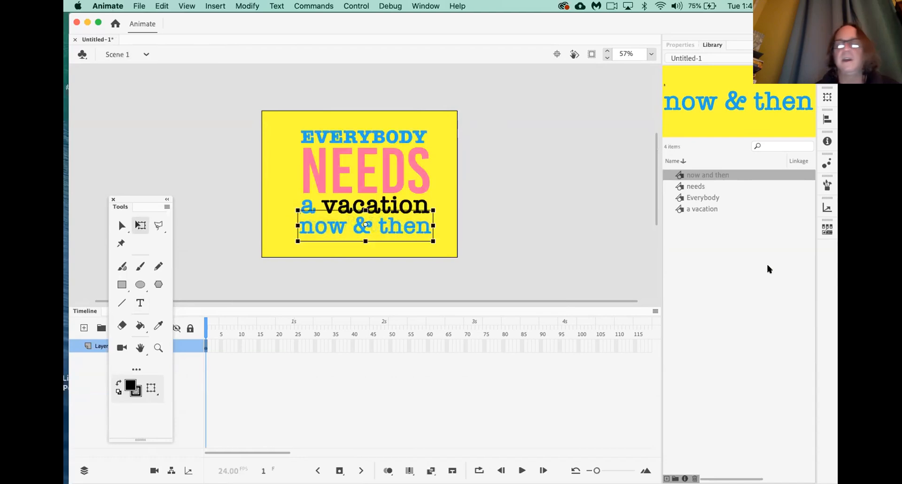
Open the needs symbol from the Library to inspect it, then return to Scene 1
left_click(691, 187)
double_click(678, 187)
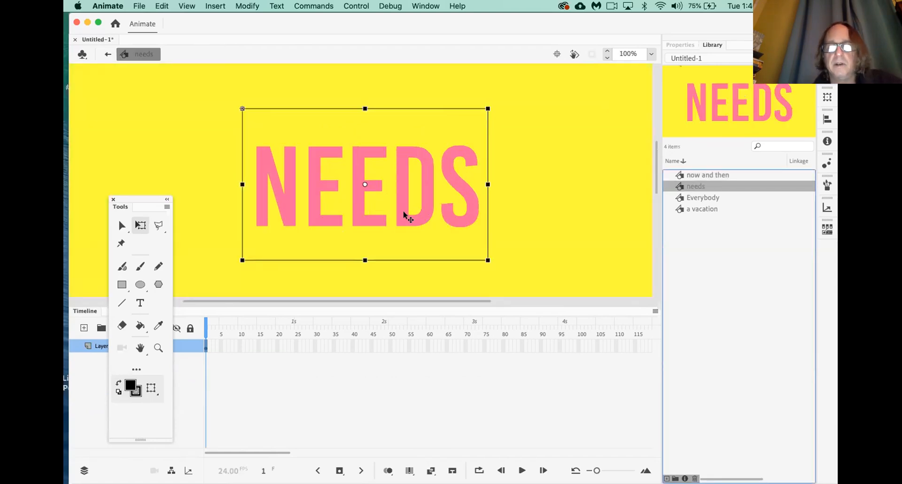
left_click(109, 56)
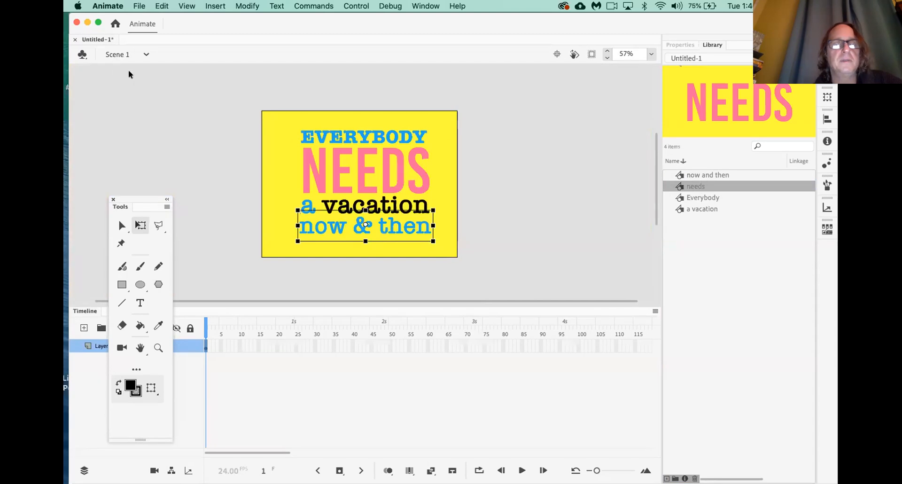
Select the NEEDS instance on stage and show its Properties panel
left_click(582, 190)
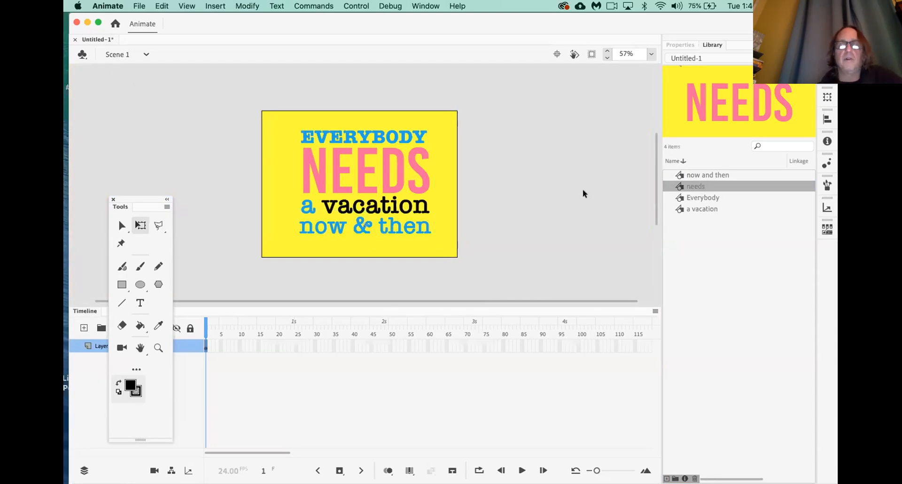
left_click(396, 133)
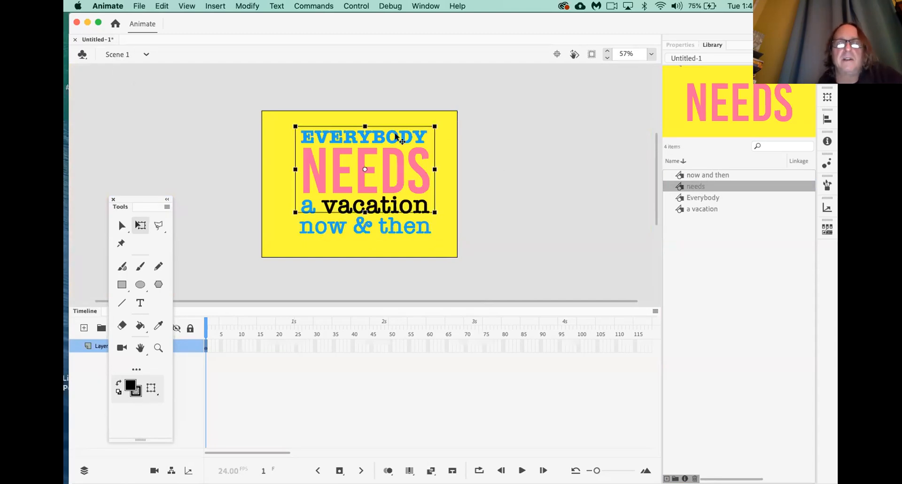
left_click(679, 44)
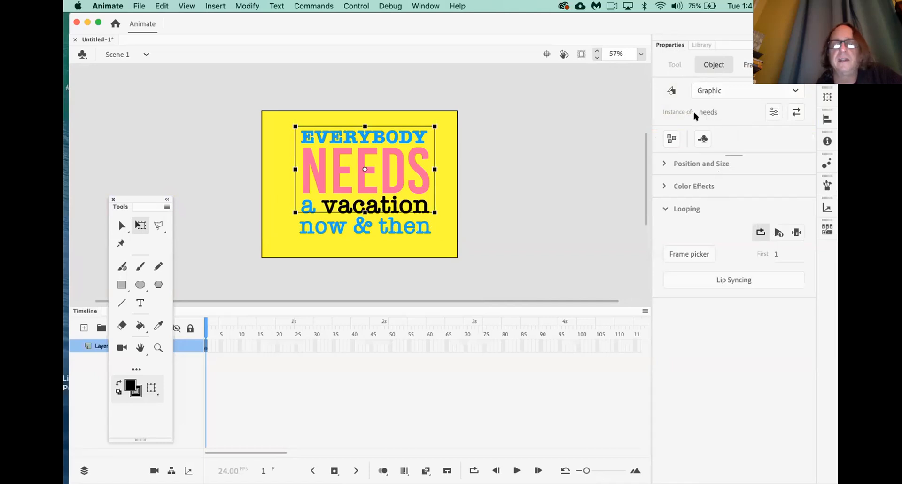
left_click(482, 175)
left_click(425, 179)
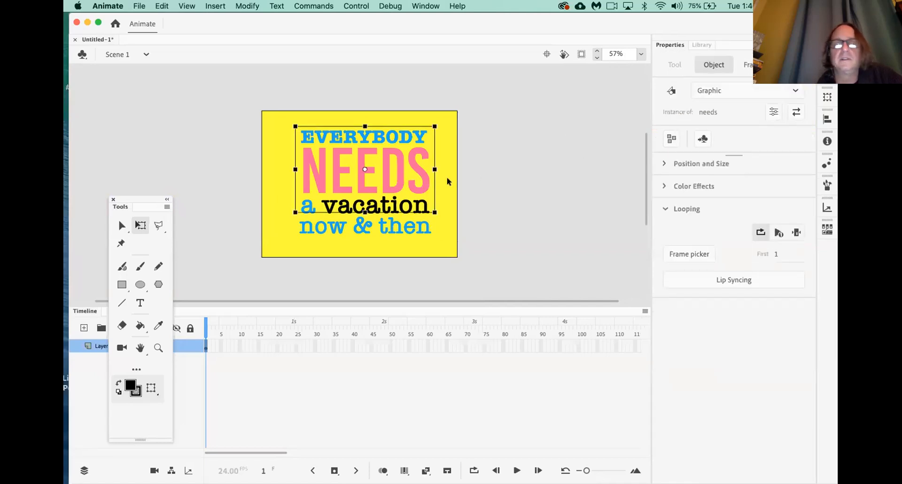
Select the 'a vacation' and 'now & then' instances to check their properties
left_click(487, 192)
left_click(371, 205)
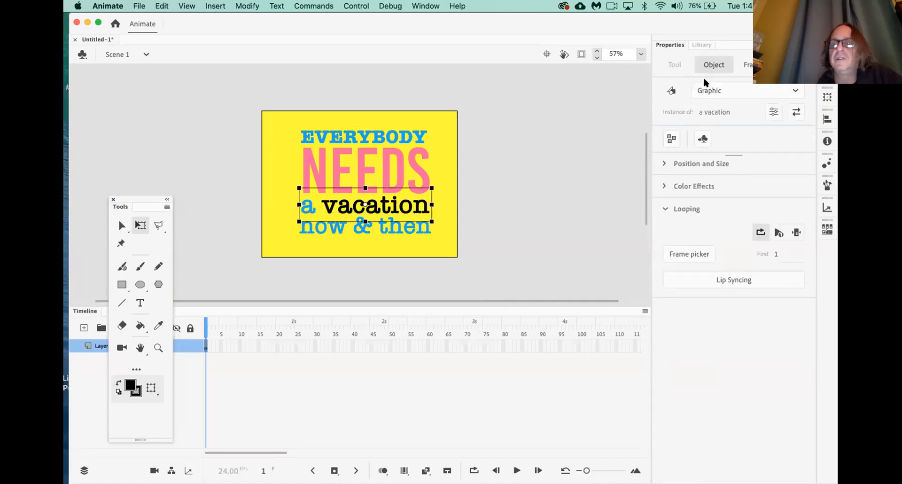
left_click(421, 228)
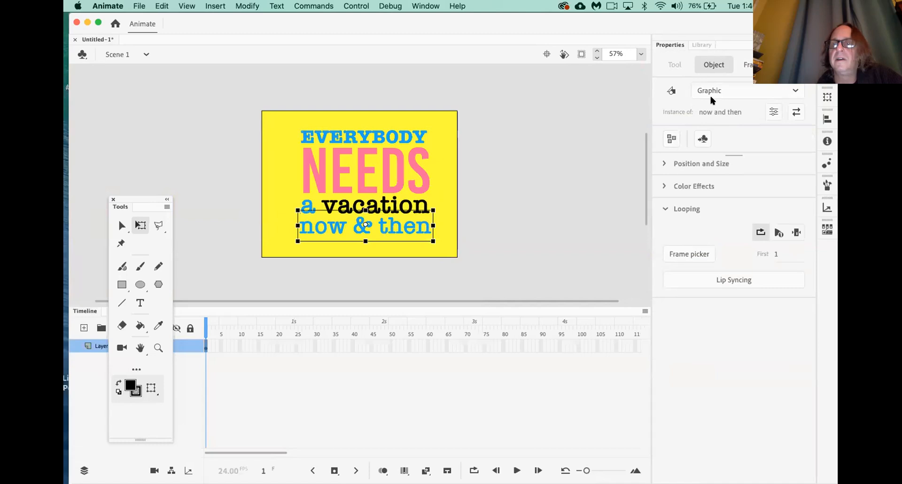
left_click(576, 172)
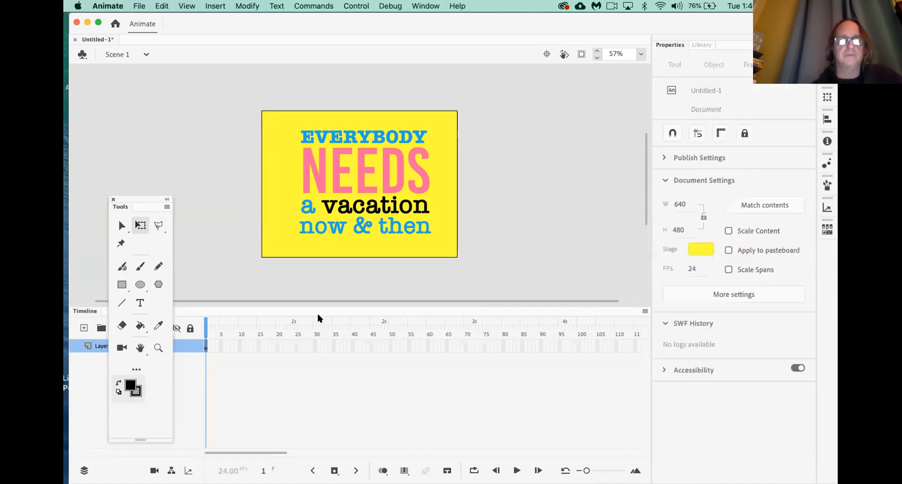
Resize the timeline panel and marquee-select all four word objects
left_click_drag(319, 306, 343, 230)
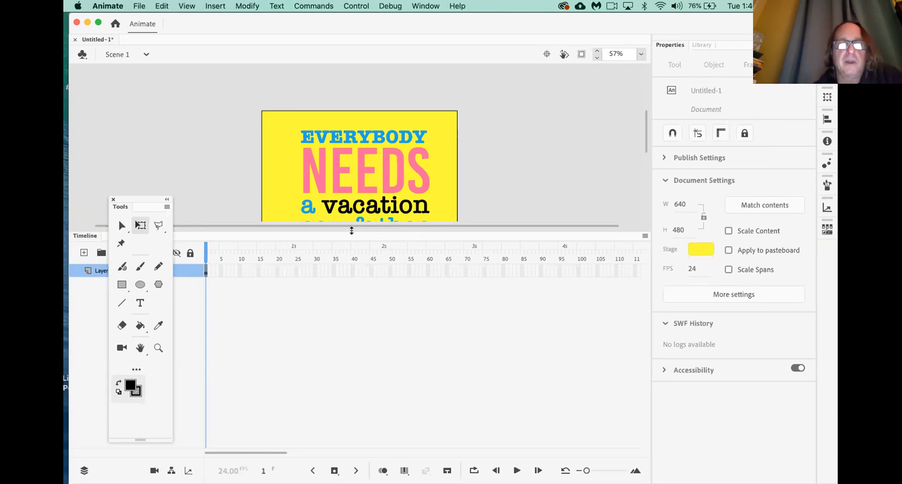
left_click_drag(352, 232, 352, 278)
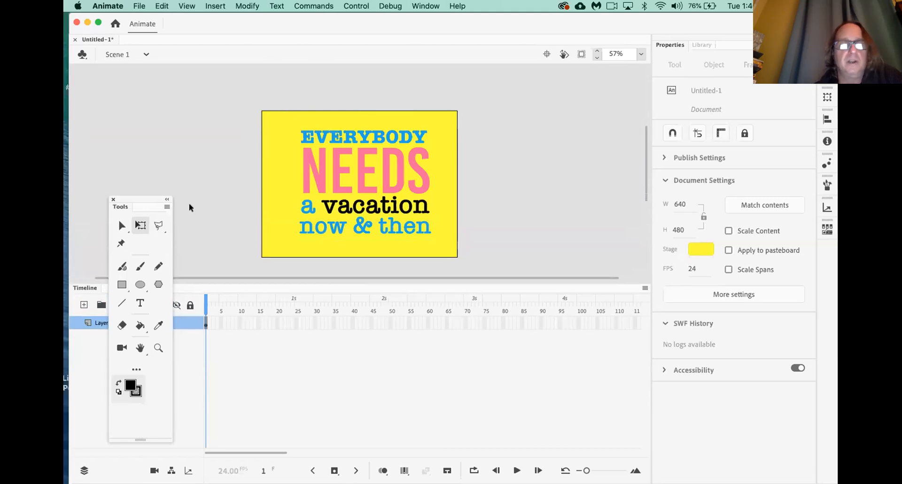
left_click_drag(273, 121, 437, 248)
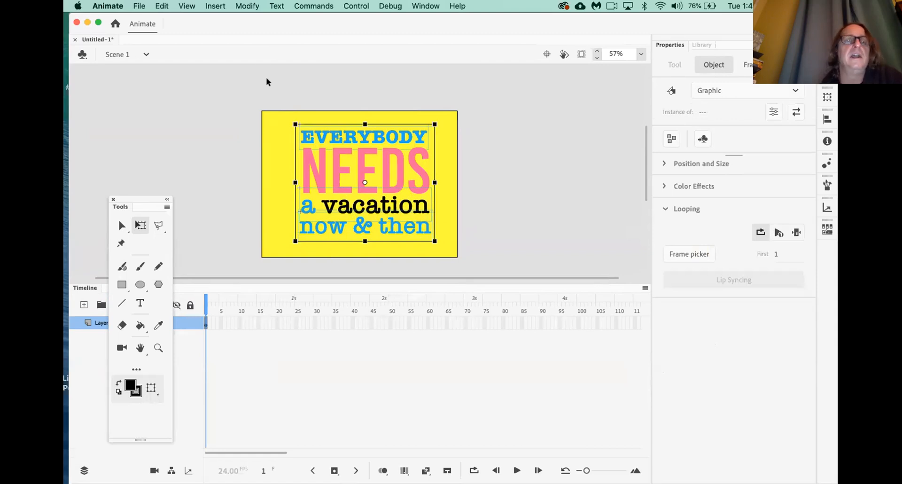
Apply Modify > Timeline > Distribute to Layers and widen the layer name column
left_click(247, 6)
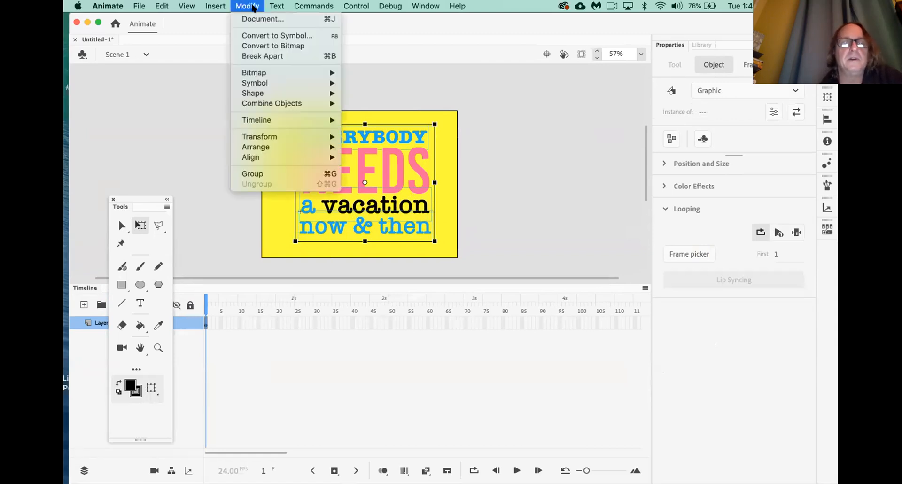
mouse_move(273, 122)
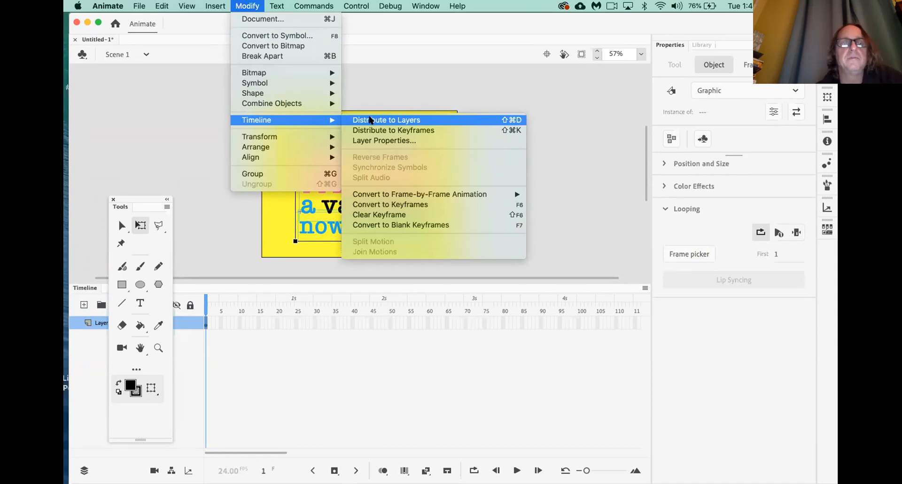
left_click(369, 120)
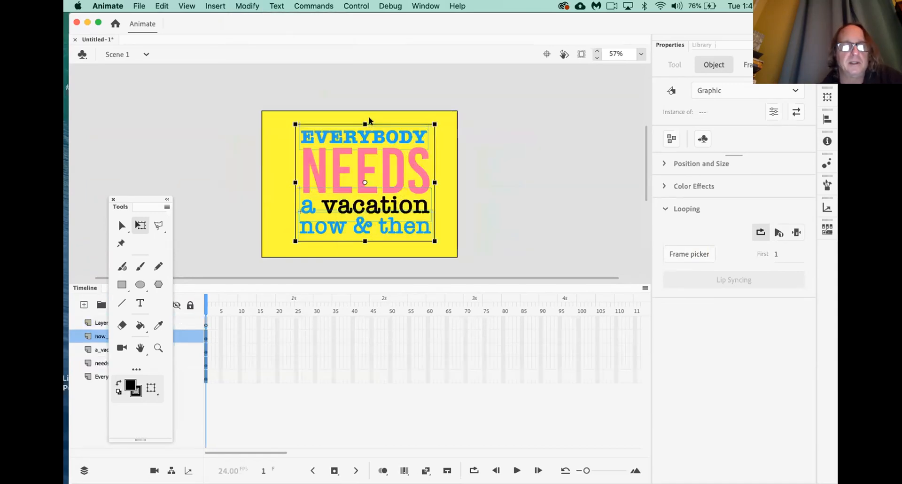
left_click_drag(137, 197, 121, 394)
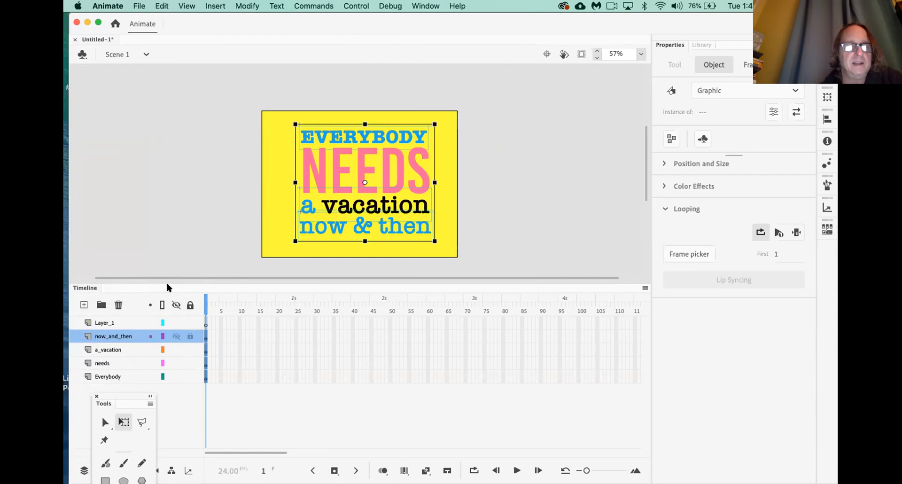
Enlarge the timeline, then select the empty Layer_1 and delete it with the trash button
left_click_drag(168, 280, 189, 216)
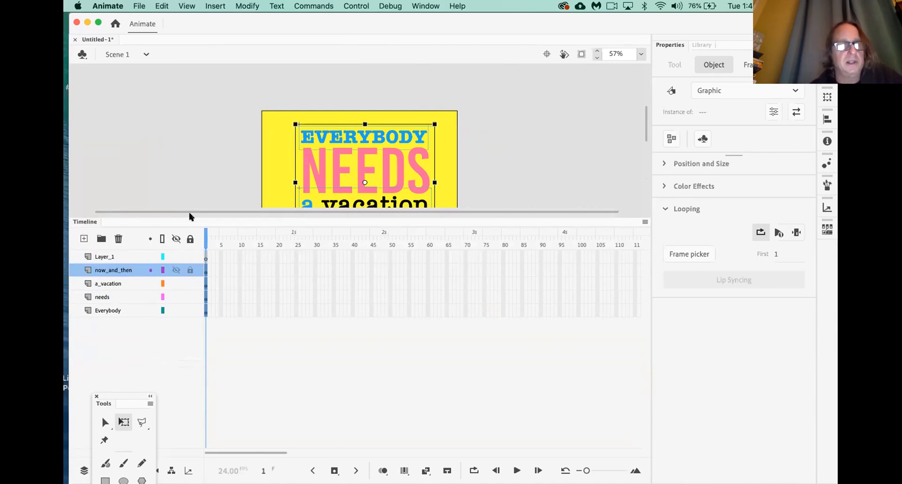
left_click(170, 345)
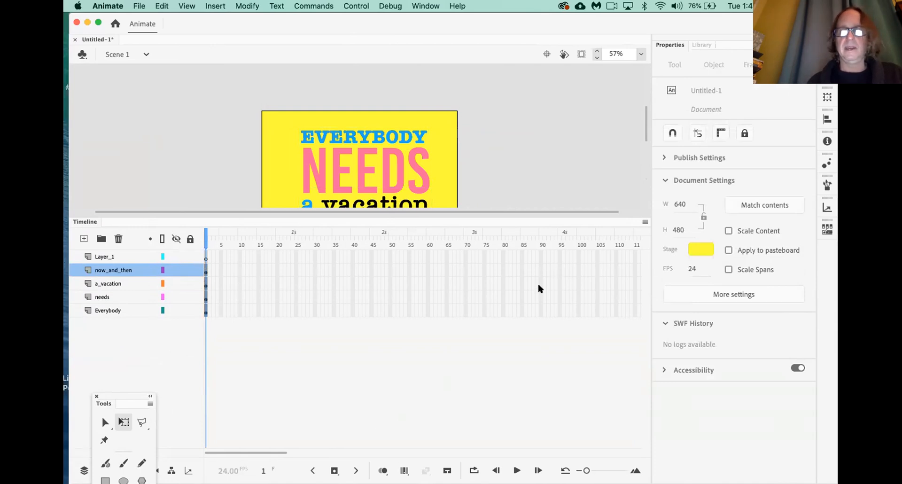
left_click_drag(586, 470, 600, 470)
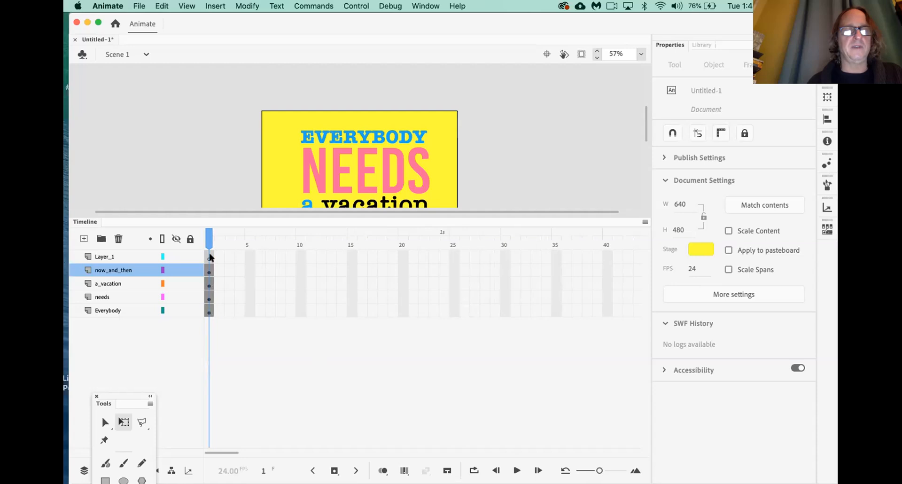
left_click(130, 255)
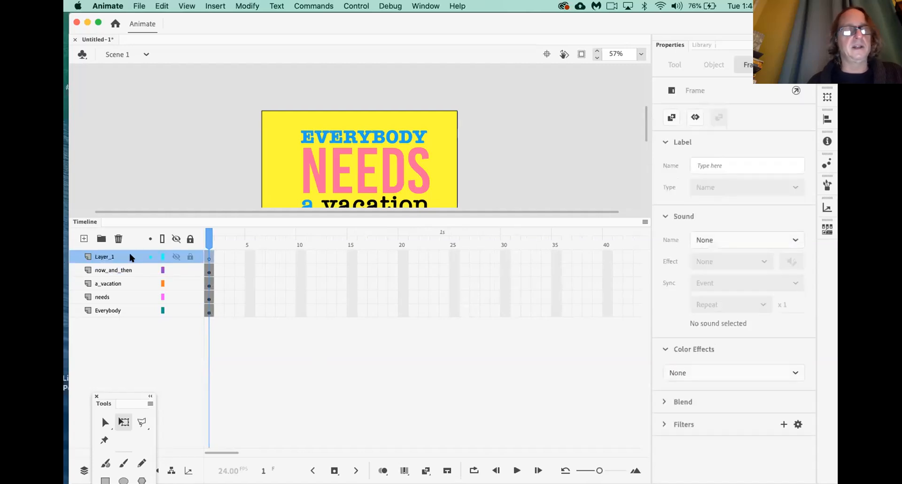
left_click(207, 254)
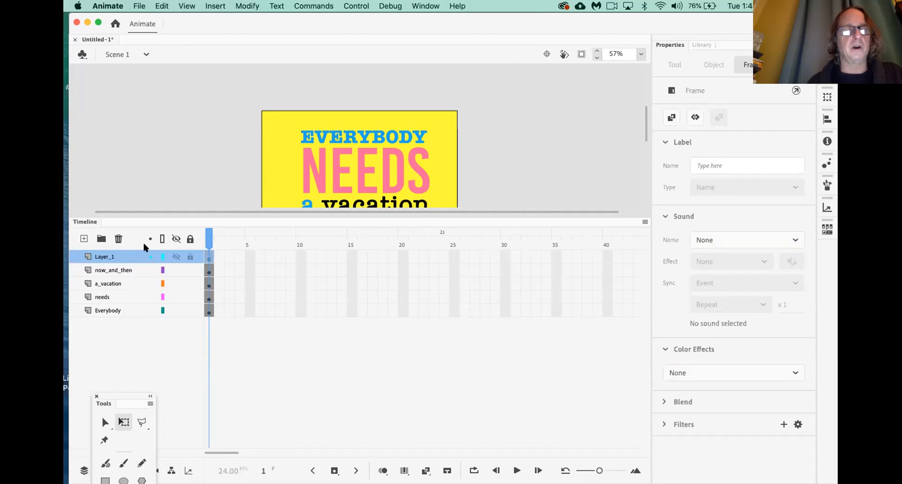
left_click(119, 239)
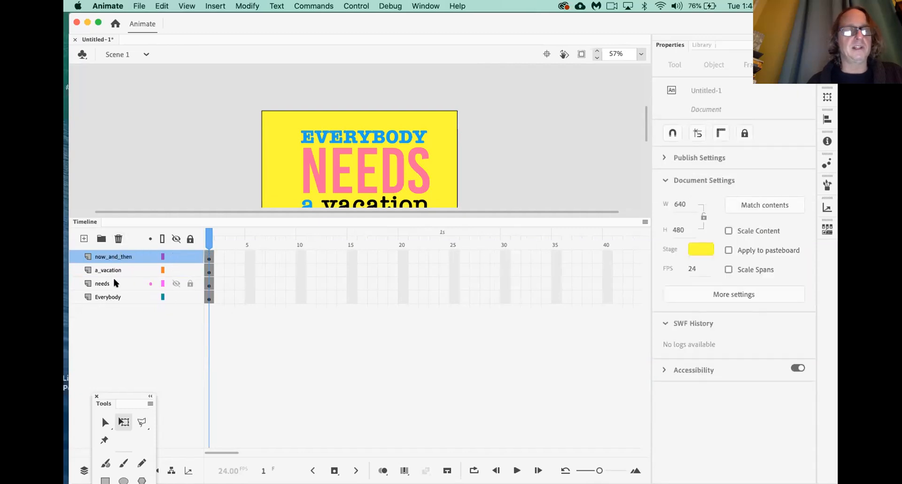
Stack the layers top to bottom as Everybody, needs, a_vacation, now_and_then
left_click_drag(306, 214, 312, 248)
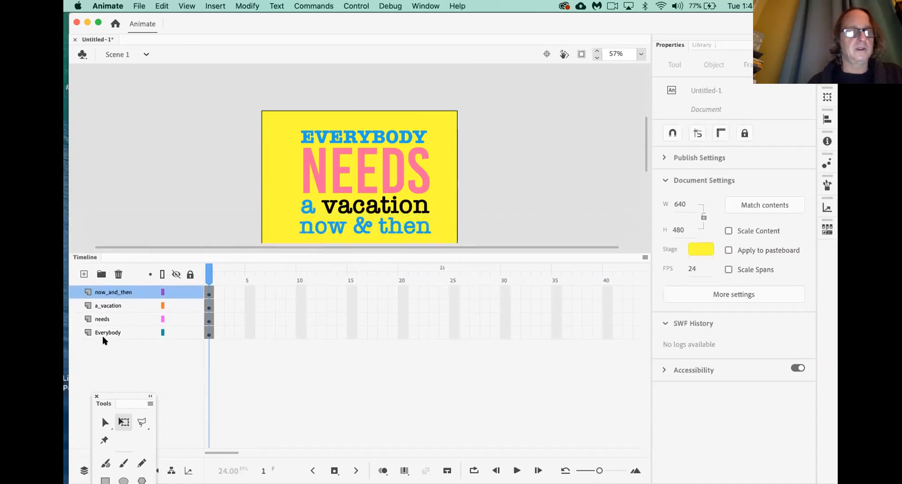
right_click(121, 334)
key("Escape")
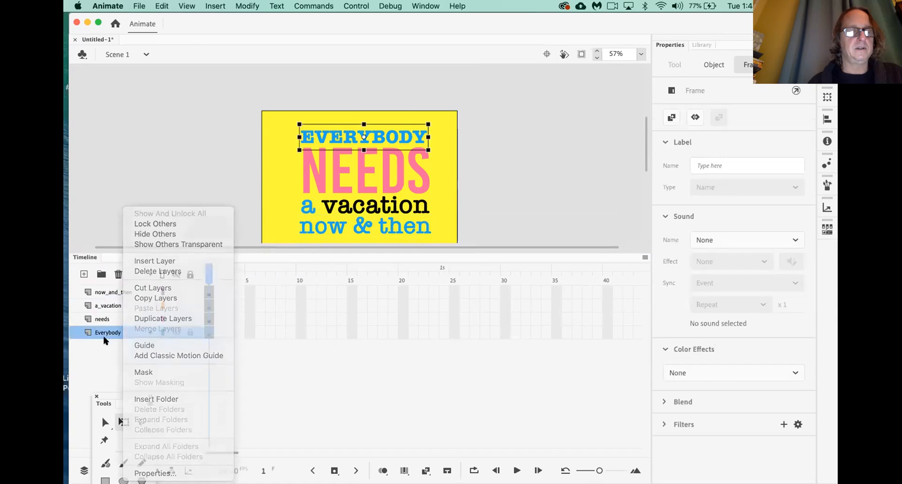
left_click_drag(120, 333, 128, 283)
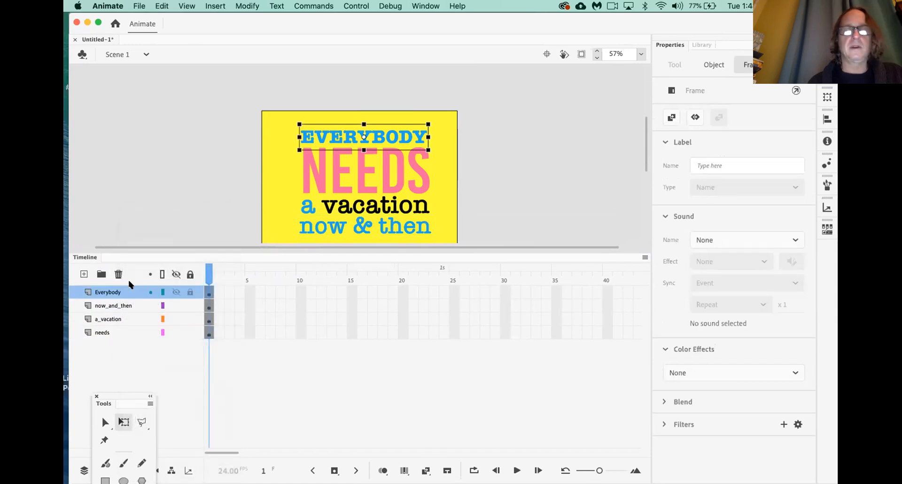
left_click_drag(109, 333, 118, 302)
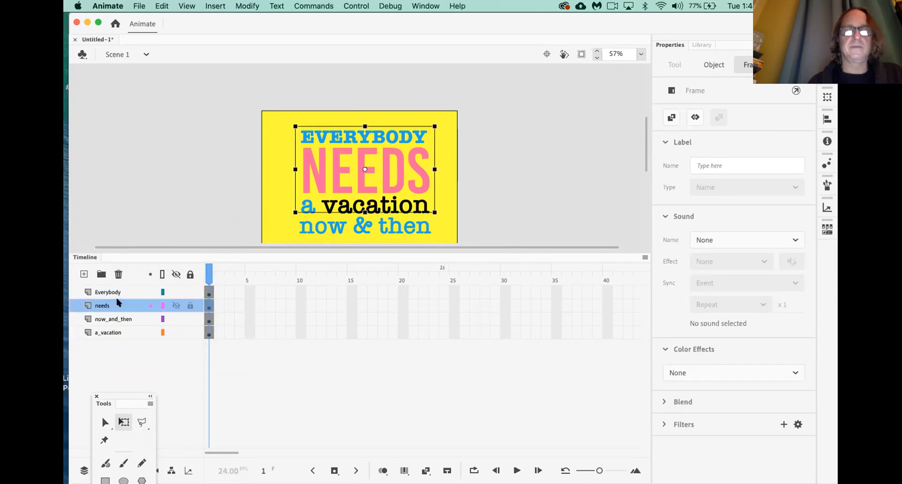
left_click(113, 333)
right_click(114, 334)
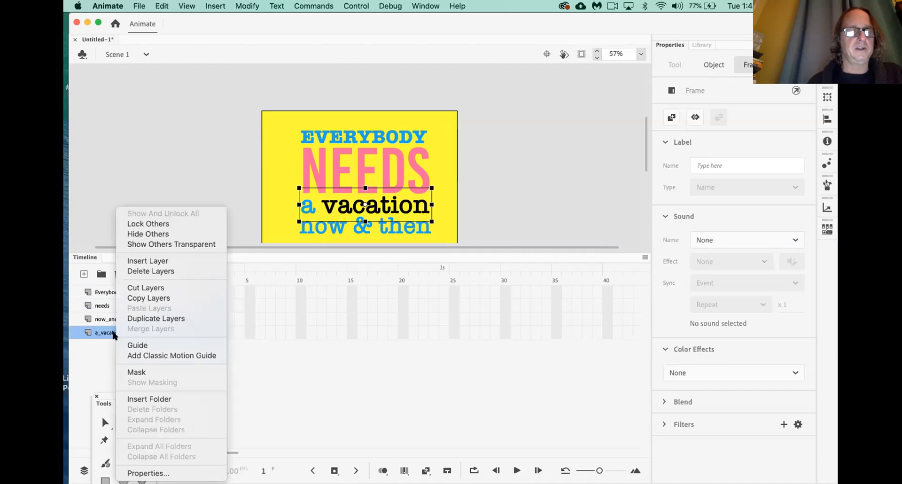
left_click(113, 334)
left_click_drag(101, 332, 110, 316)
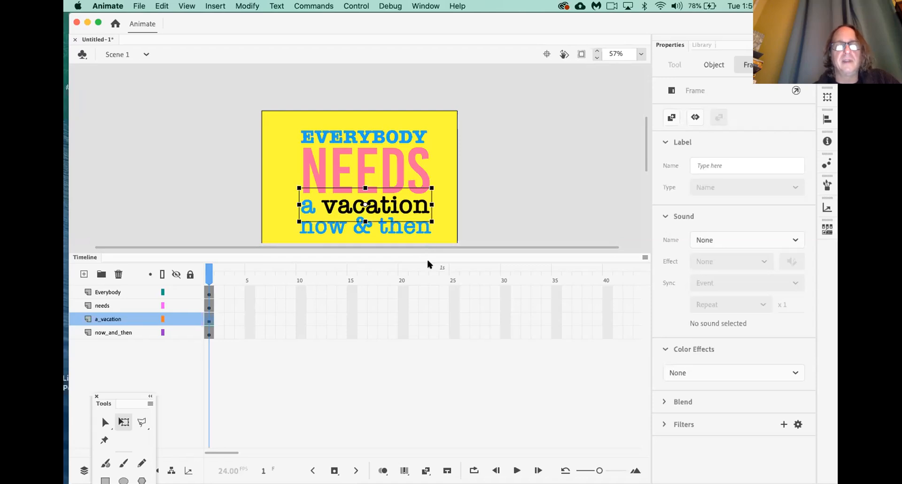
Insert frames with F5 so the Everybody, needs, a_vacation and now_and_then layers reach frame 100
scroll(427, 300, "right", 5)
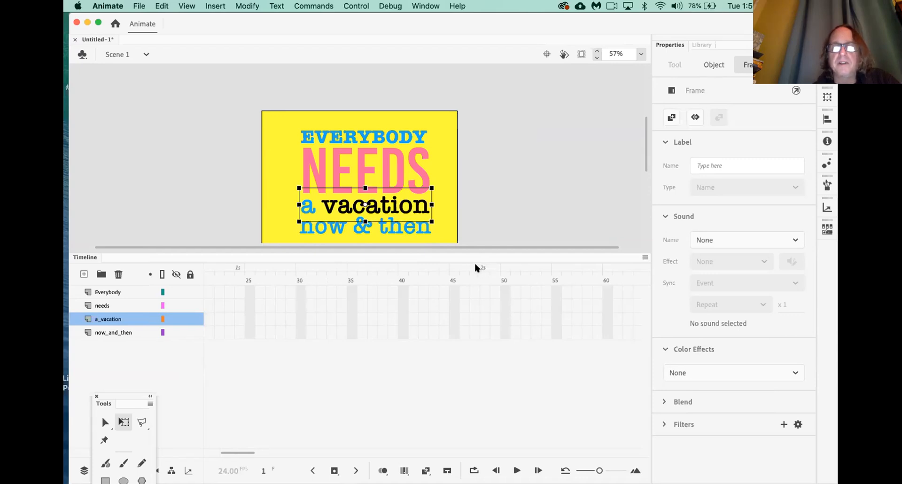
scroll(469, 339, "right", 5)
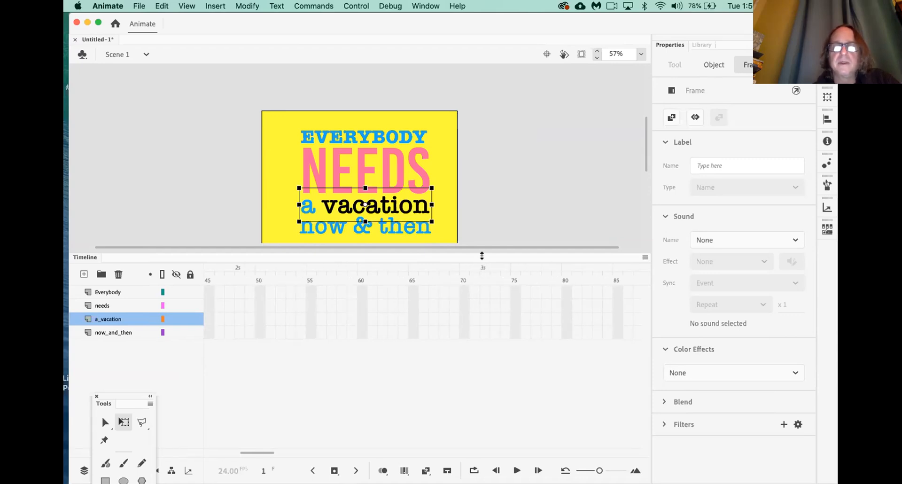
scroll(480, 324, "right", 6)
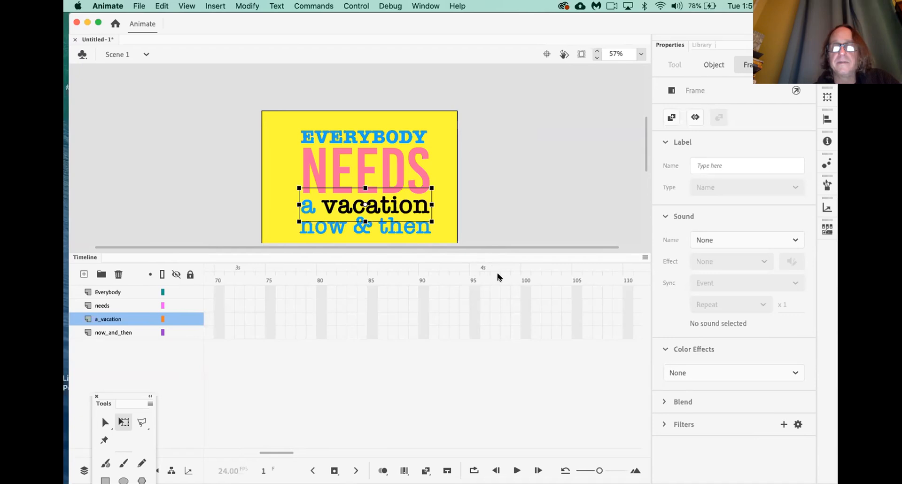
left_click(524, 291)
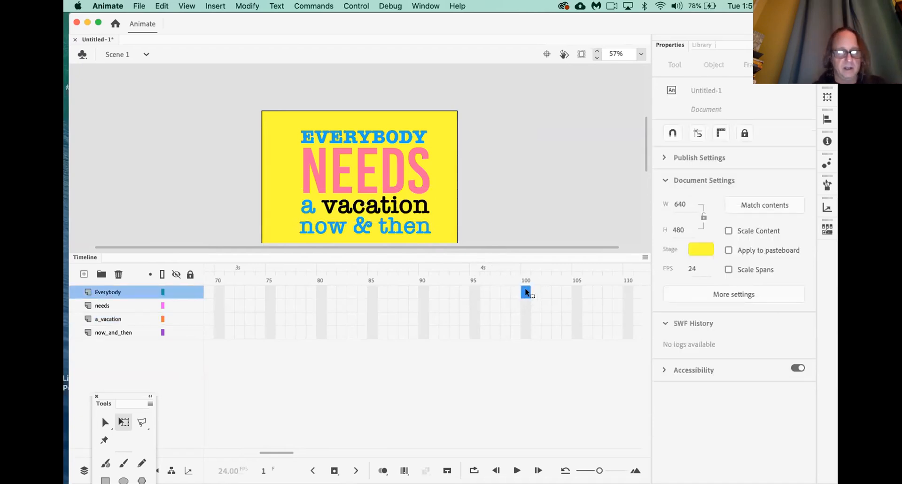
key("F5")
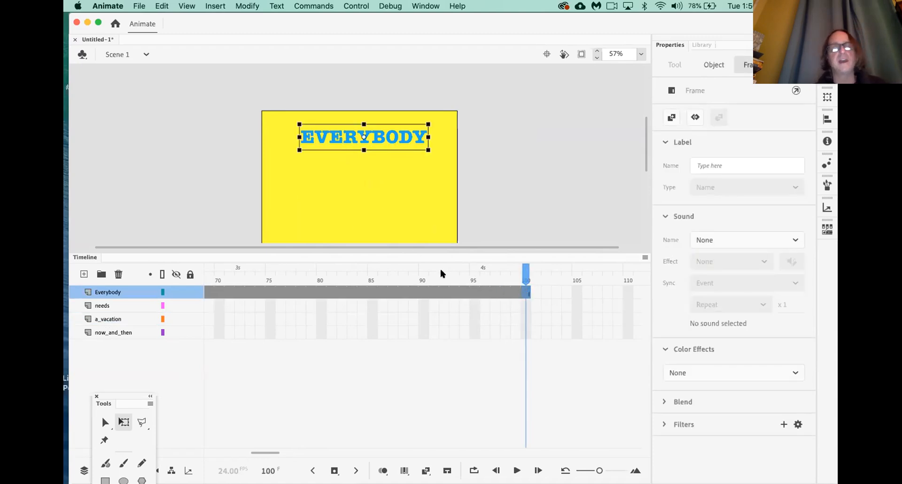
left_click(524, 307)
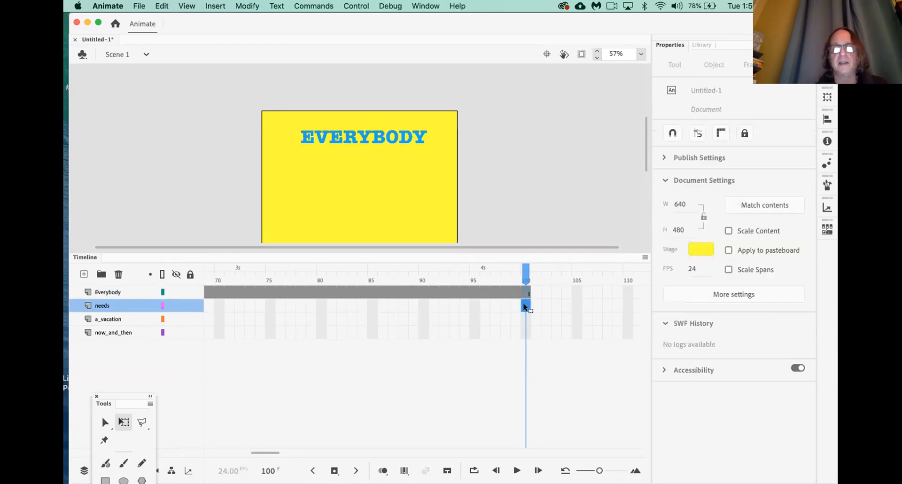
key("F5")
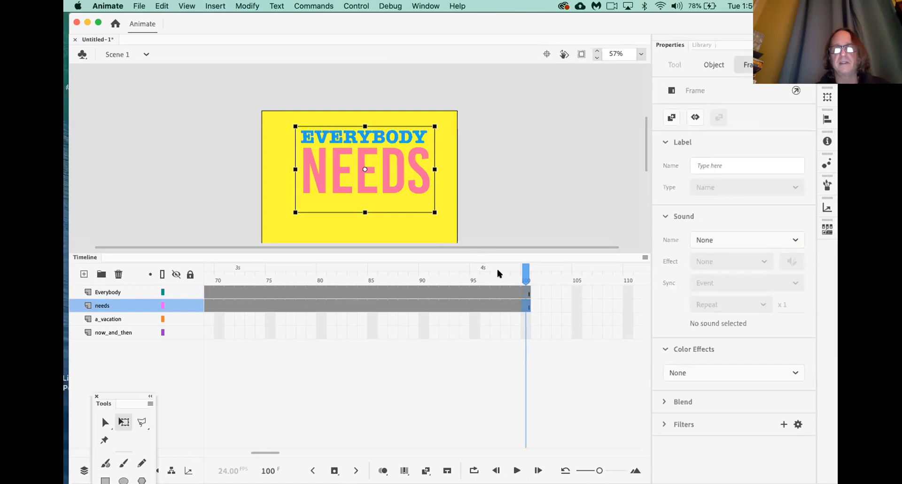
left_click(526, 320)
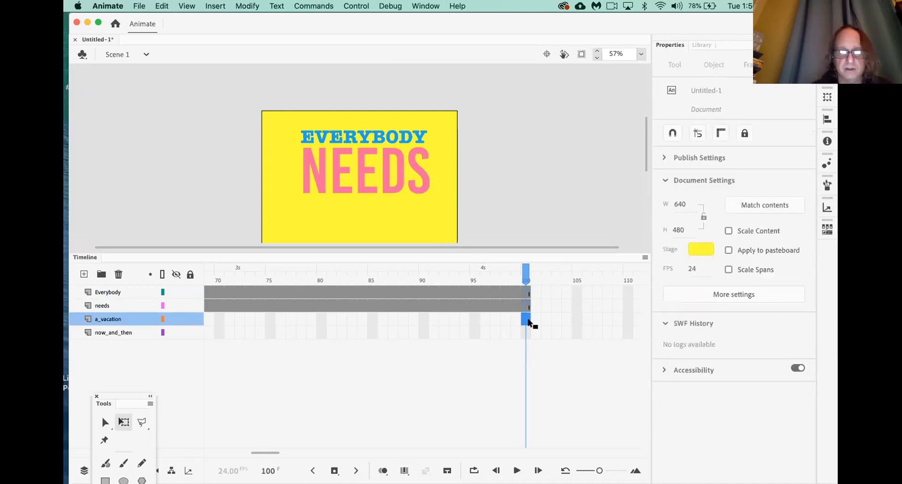
key("F5")
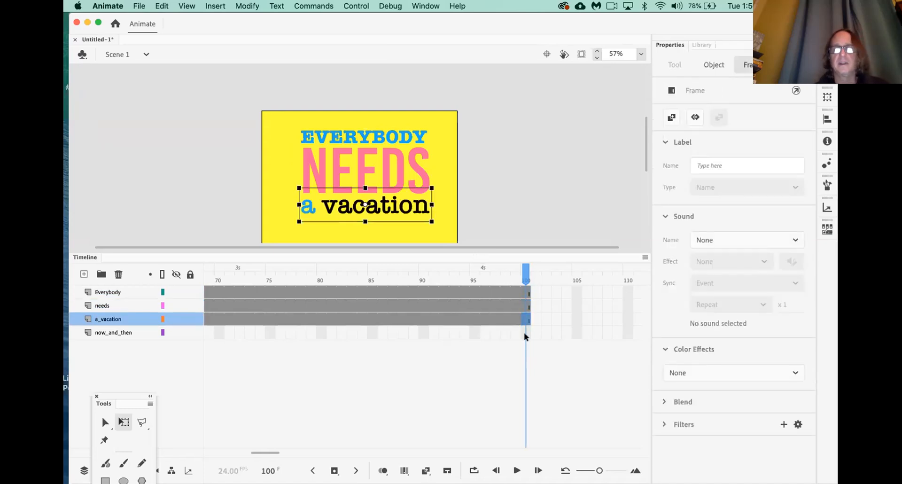
left_click(524, 333)
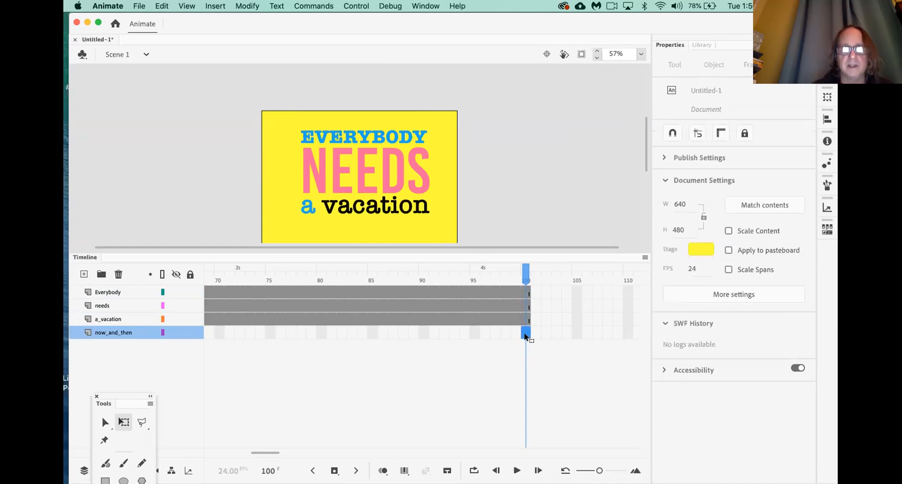
key("F5")
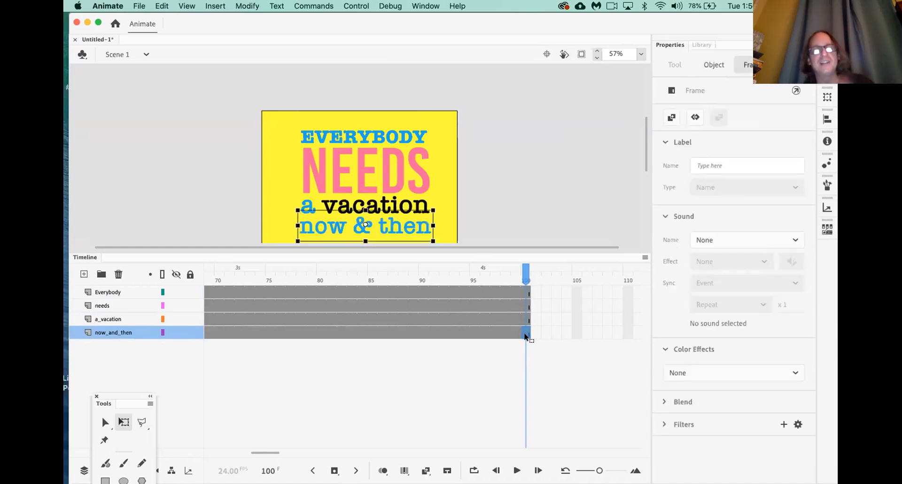
Drag the stage–Timeline divider down to show all four text lines
left_click_drag(493, 253, 496, 276)
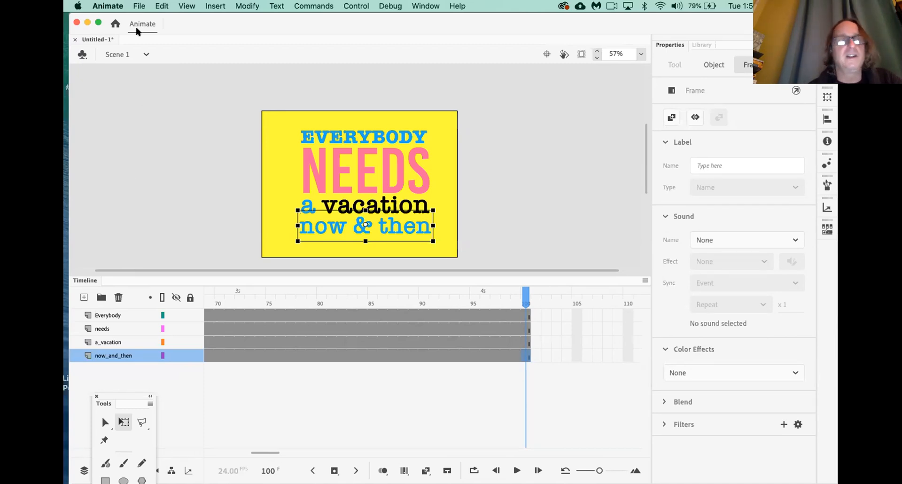
Choose File > Save to bring up the Save As dialog for Untitled-1.fla
left_click(142, 6)
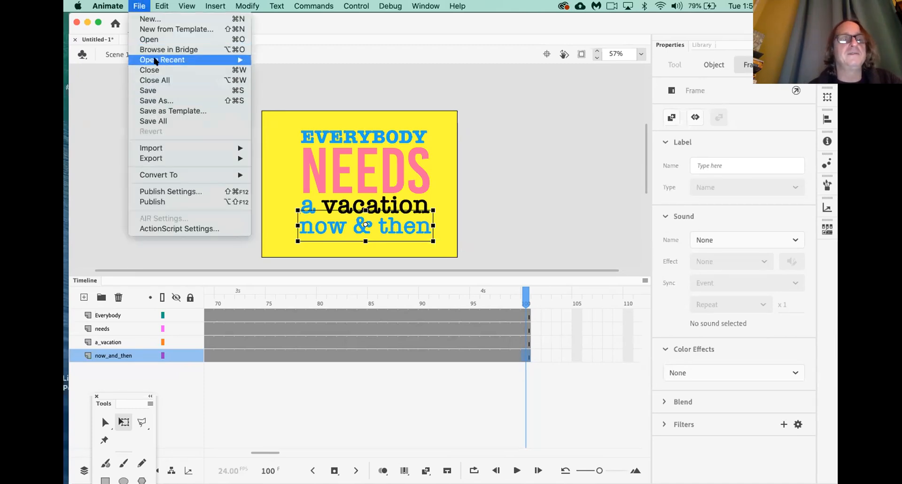
left_click(159, 90)
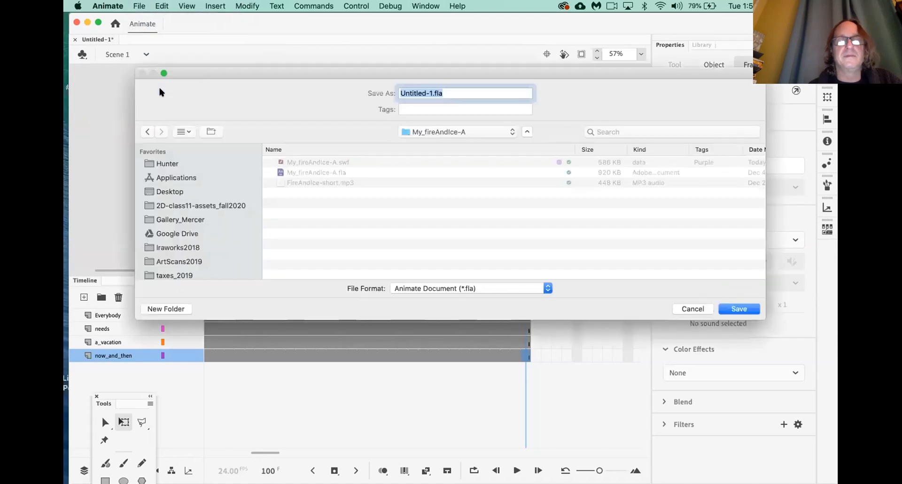
left_click_drag(322, 73, 297, 112)
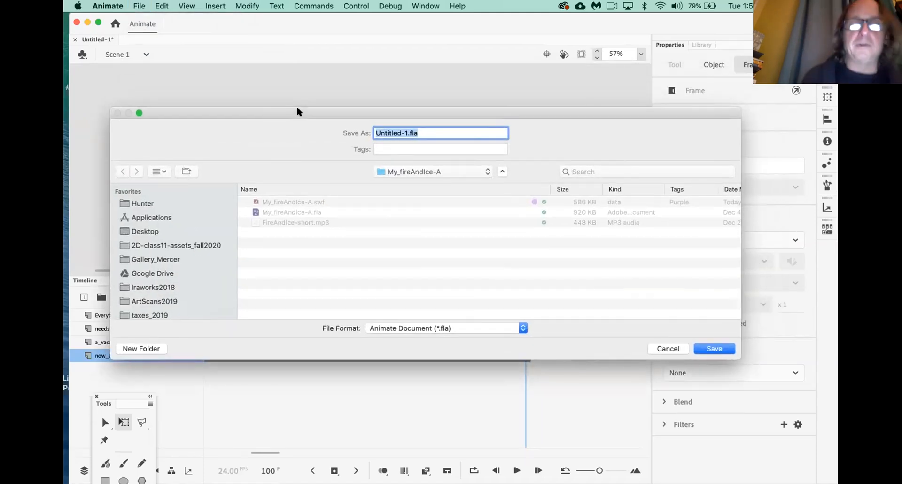
key("super+Tab")
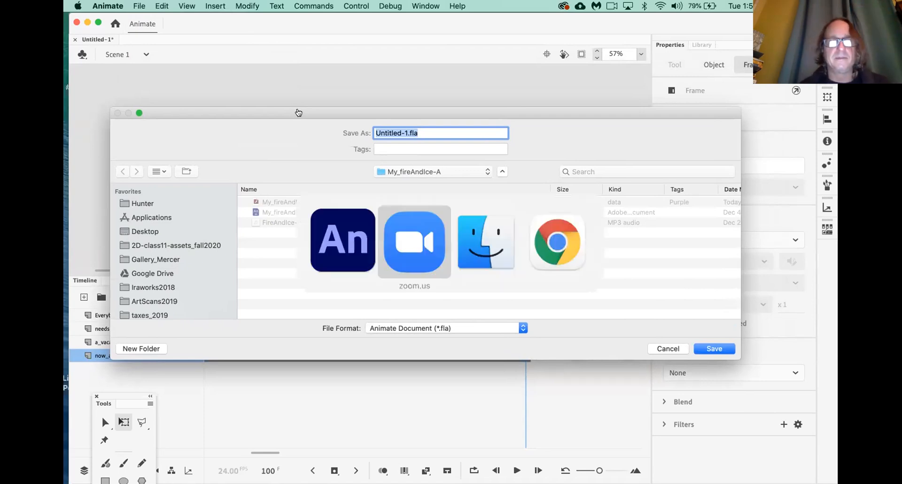
Check the file-naming rules in the Class28Tue-MMP100 PDF in Chrome, then return to Animate
key("super+Tab")
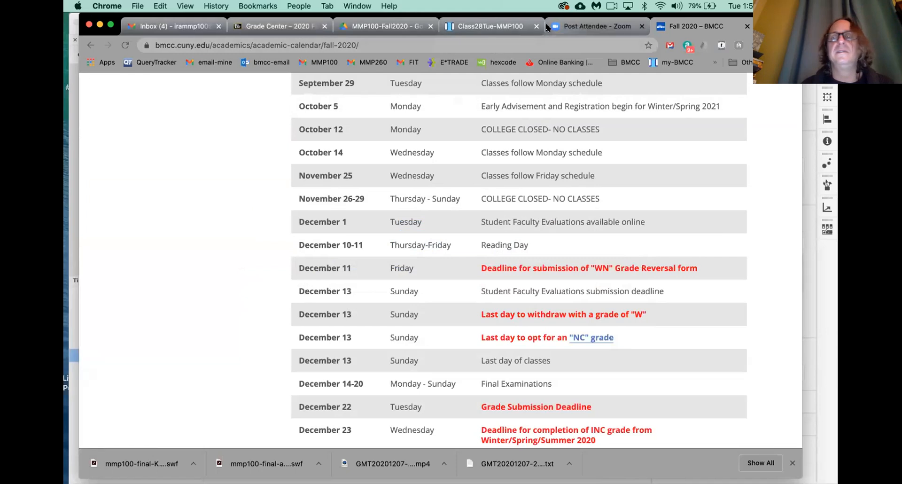
left_click(499, 27)
scroll(461, 280, "down", 2)
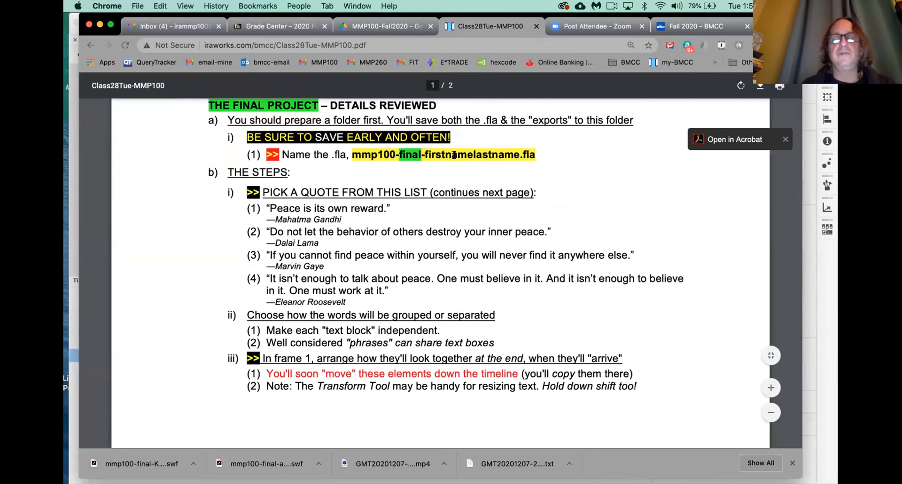
key("super+Tab")
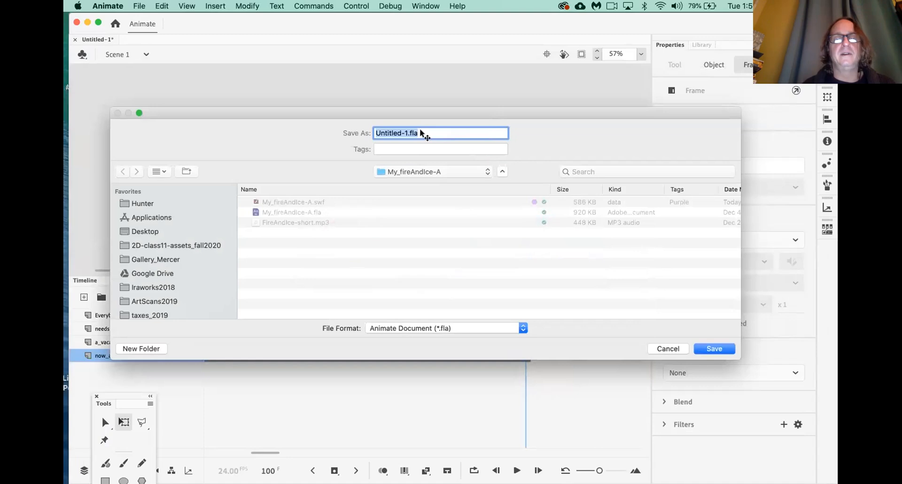
Enter the file name mmp100-final- followed by the student's name, correcting its spelling
type("mmp1")
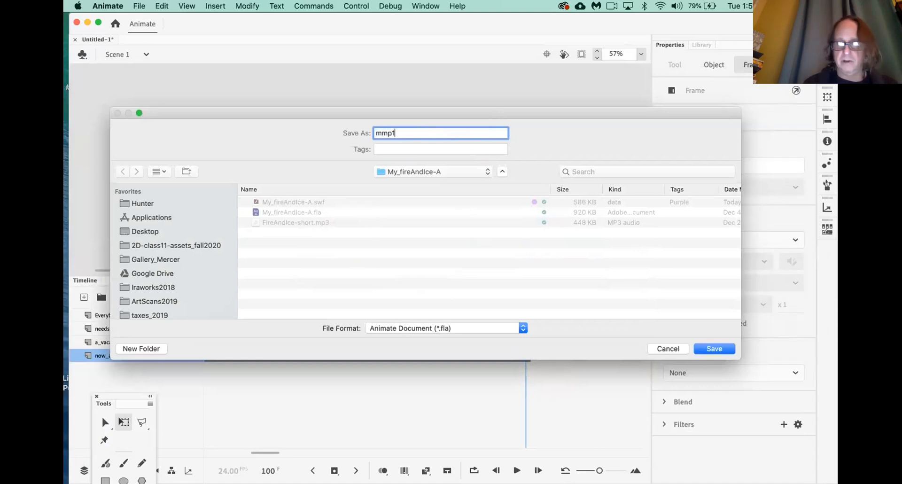
type("00-fin")
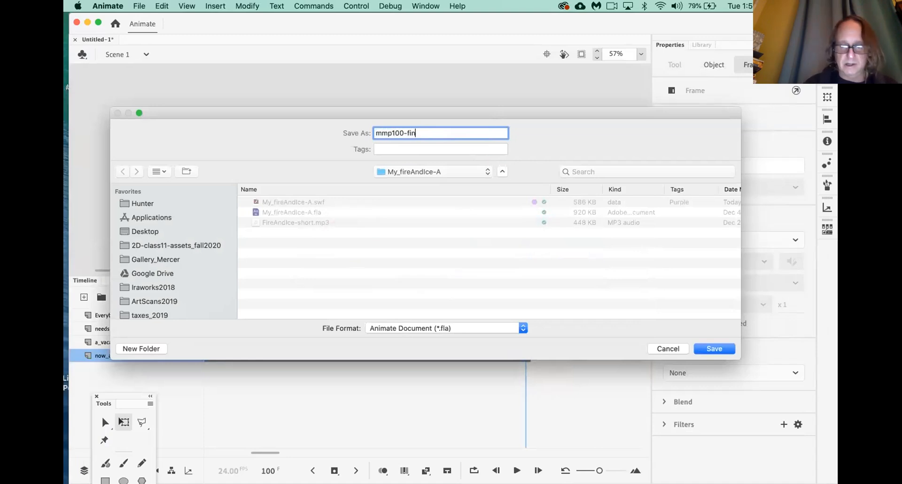
type("al-")
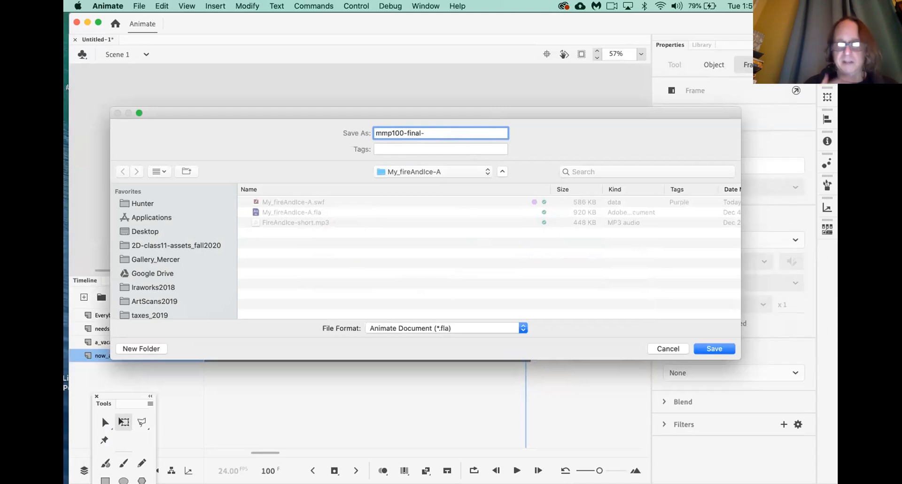
type("Roshi")
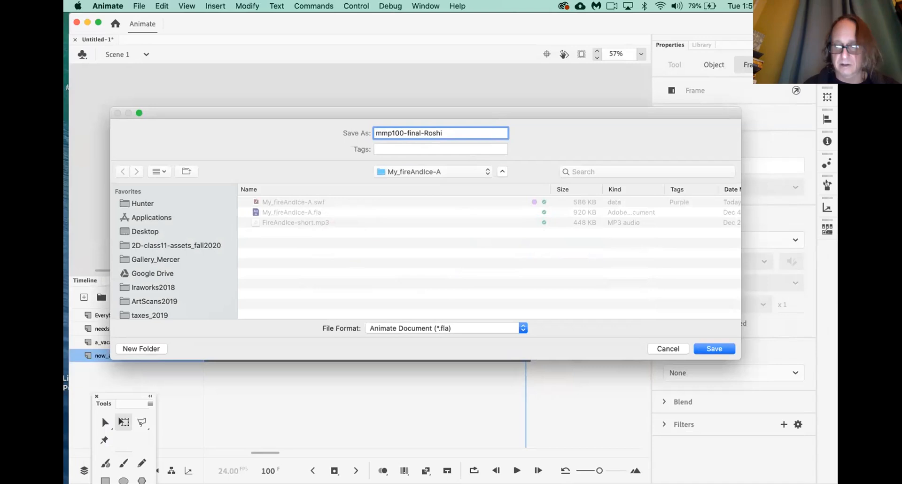
key("BackSpace")
key("BackSpace")
key("BackSpace")
key("BackSpace")
key("BackSpace")
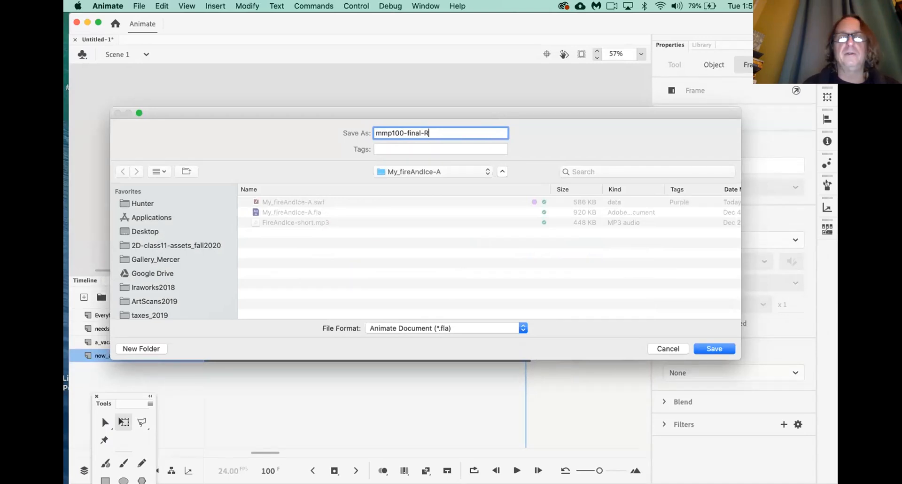
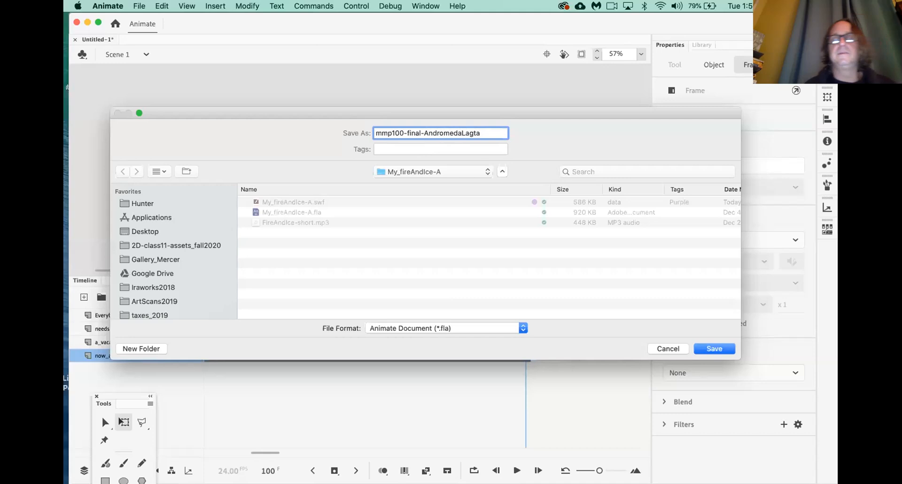
left_click(472, 133)
type("a")
Set the save location to Desktop and add the .fla extension
left_click_drag(498, 114, 464, 111)
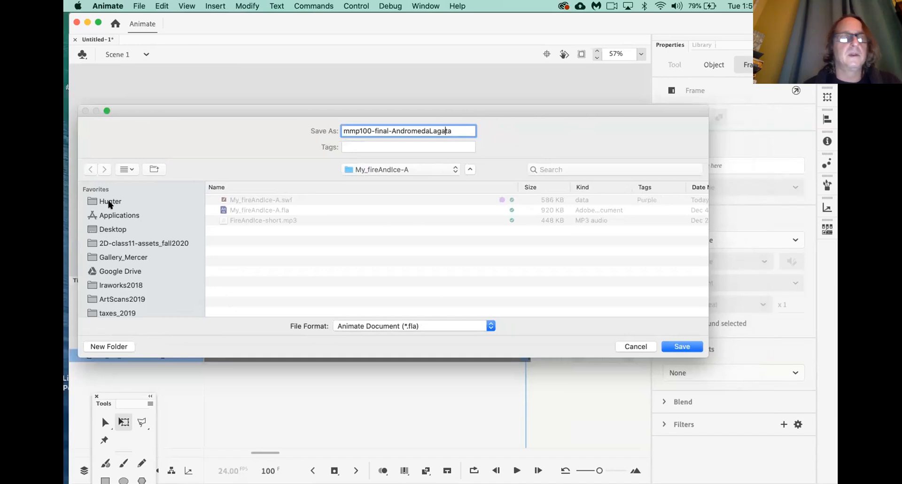
left_click(108, 230)
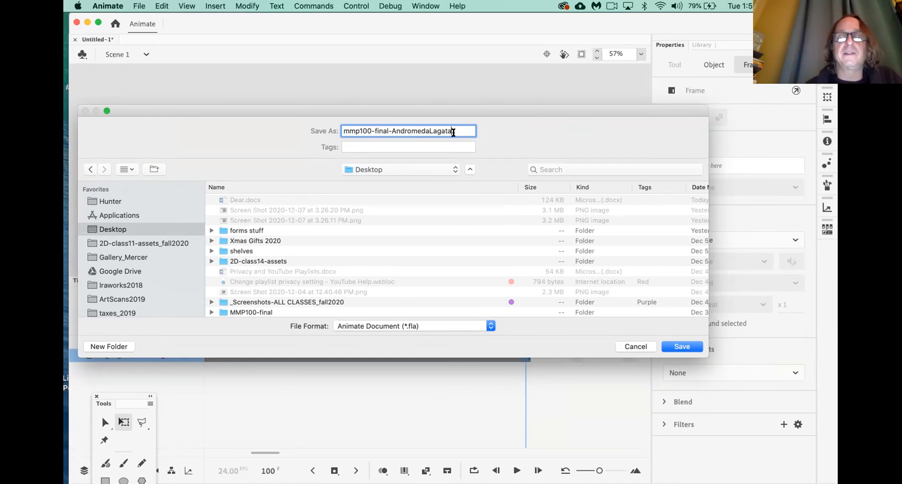
type(".fla")
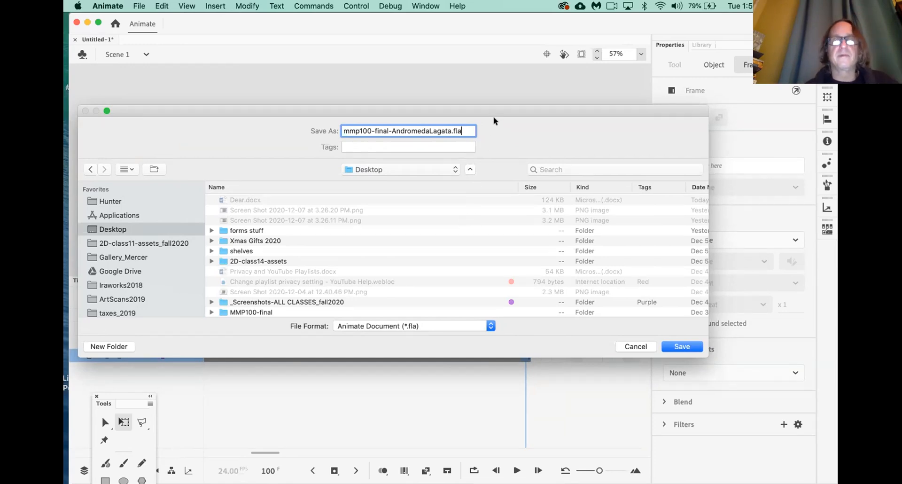
left_click_drag(494, 111, 558, 79)
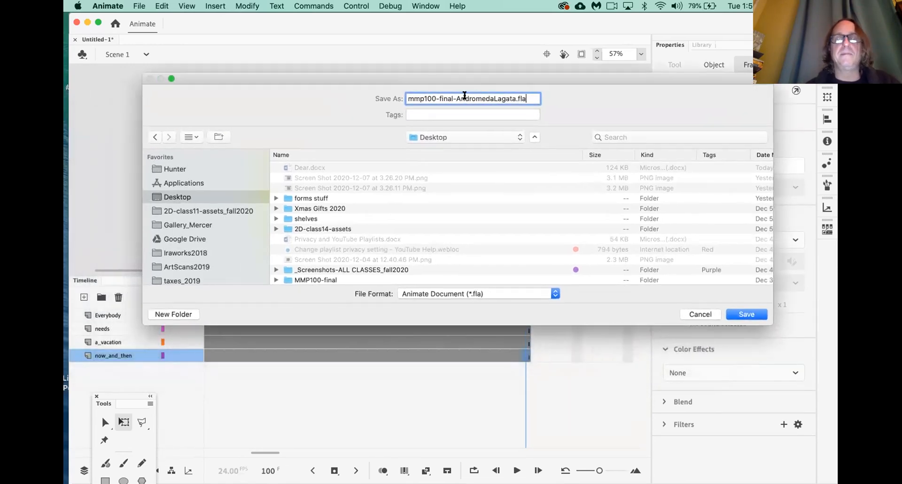
Create a new folder named MMP100-final_12-2020 on the Desktop
left_click(172, 314)
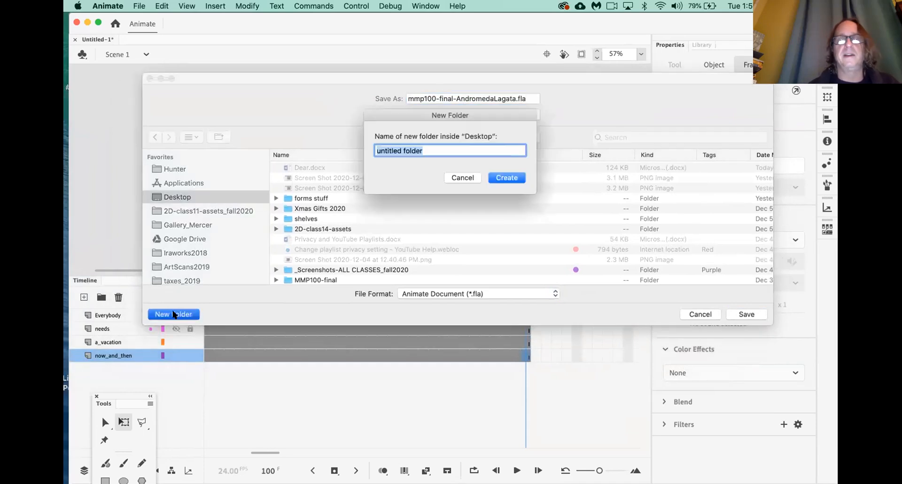
type("MMP")
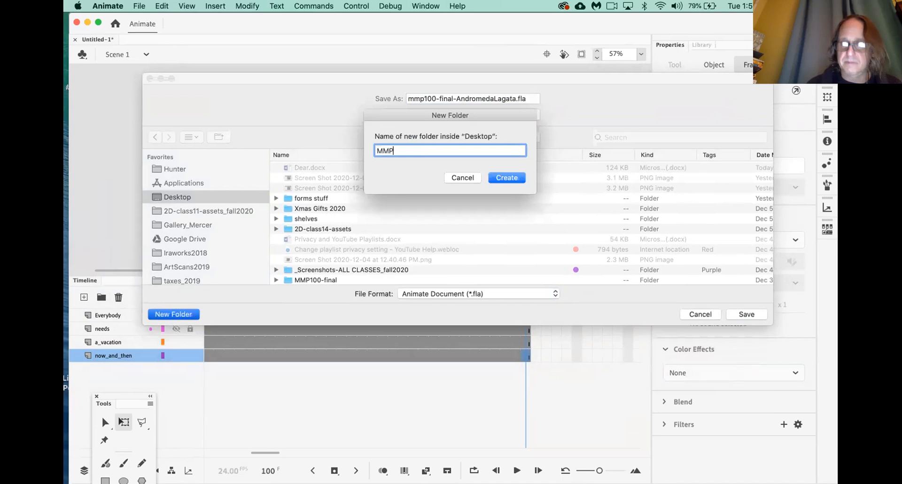
type("100-")
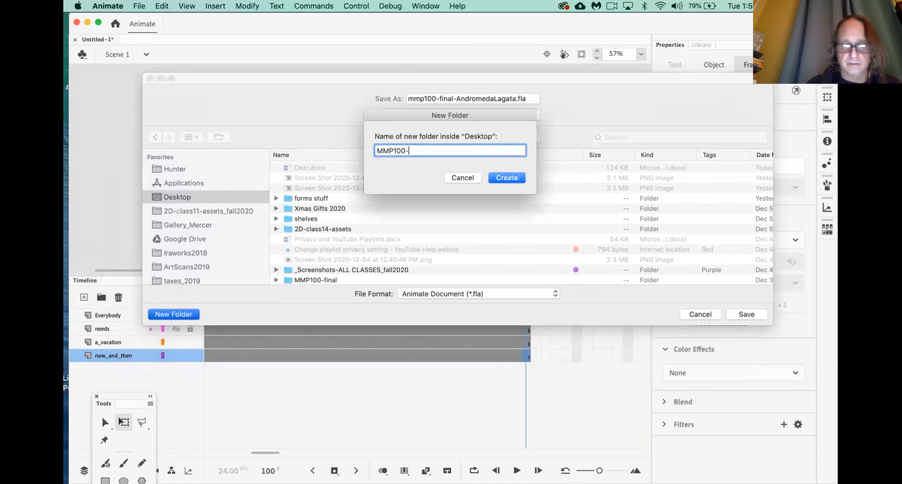
type("final")
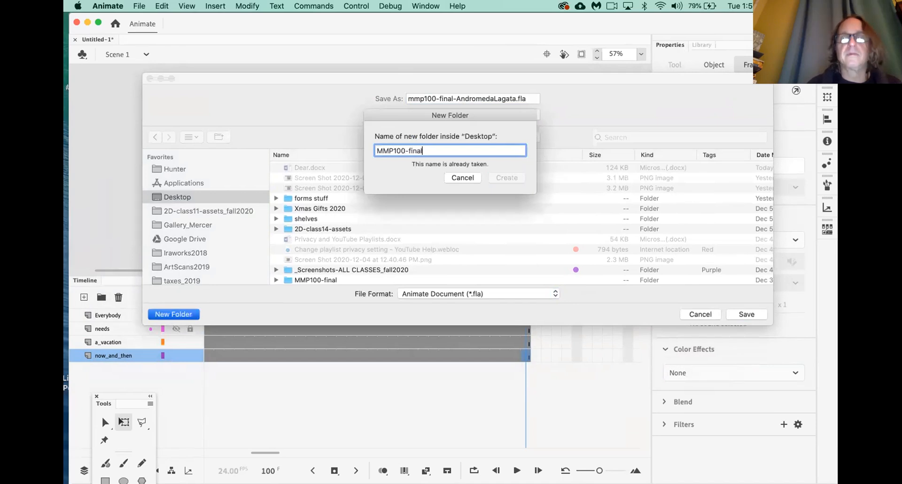
type("_12")
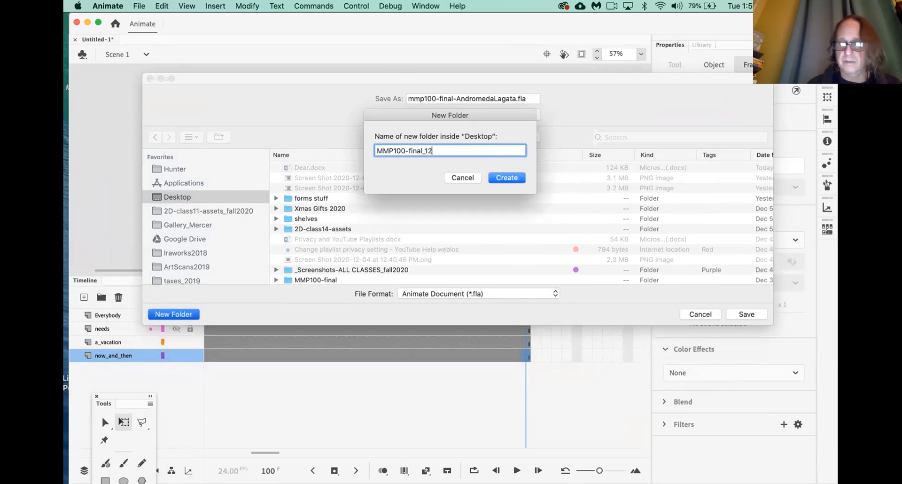
type("-2020")
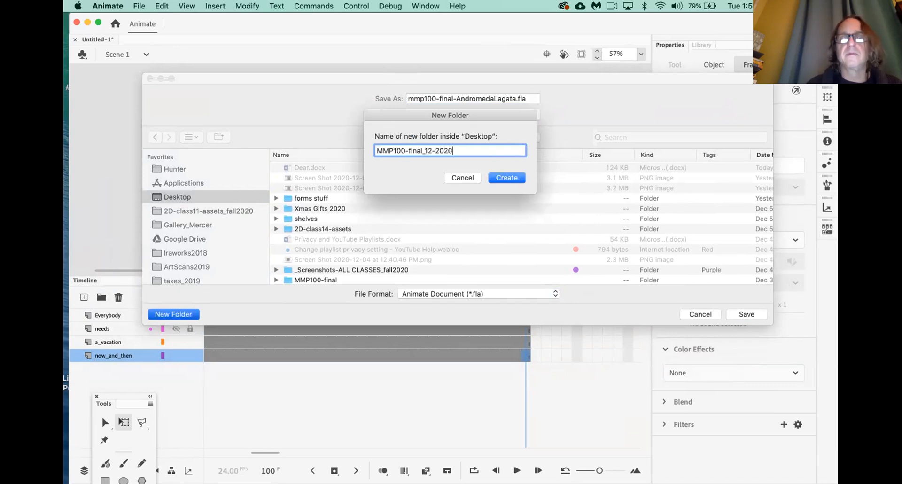
left_click(504, 177)
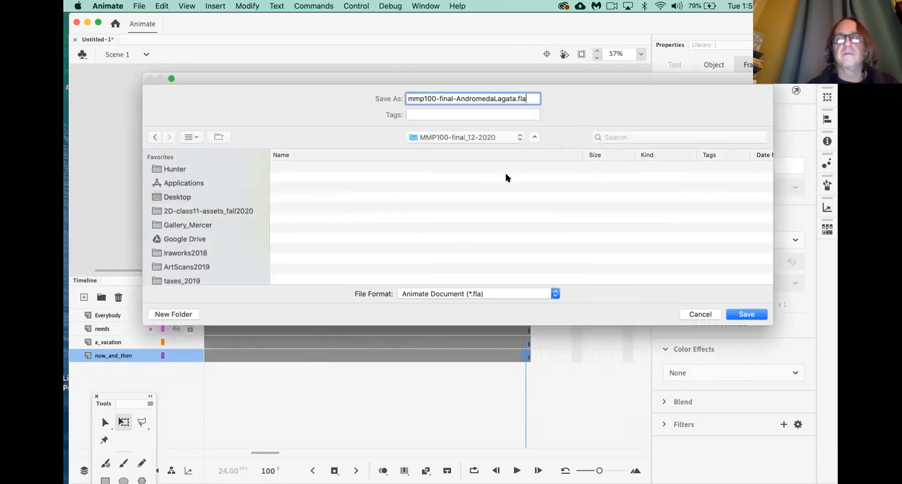
left_click_drag(529, 77, 397, 81)
Save the .fla into the MMP100-final_12-2020 folder
left_click(616, 316)
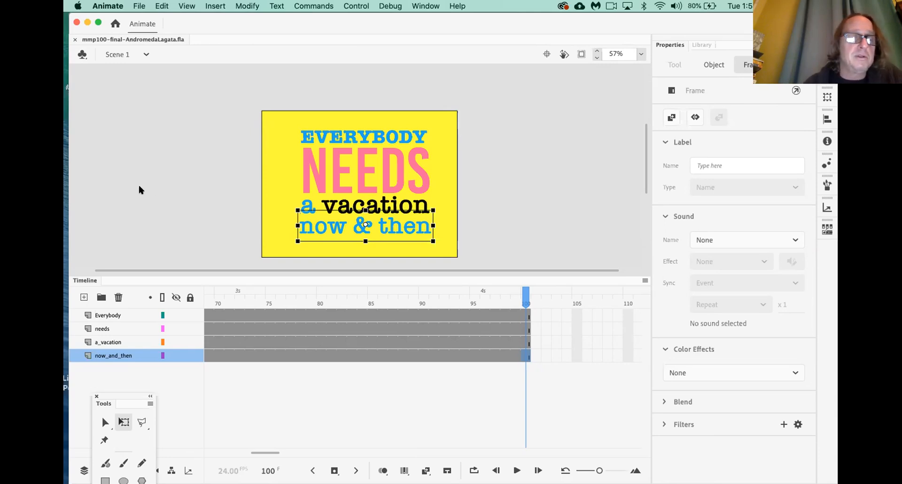
scroll(254, 371, "left", 5)
scroll(255, 371, "left", 2)
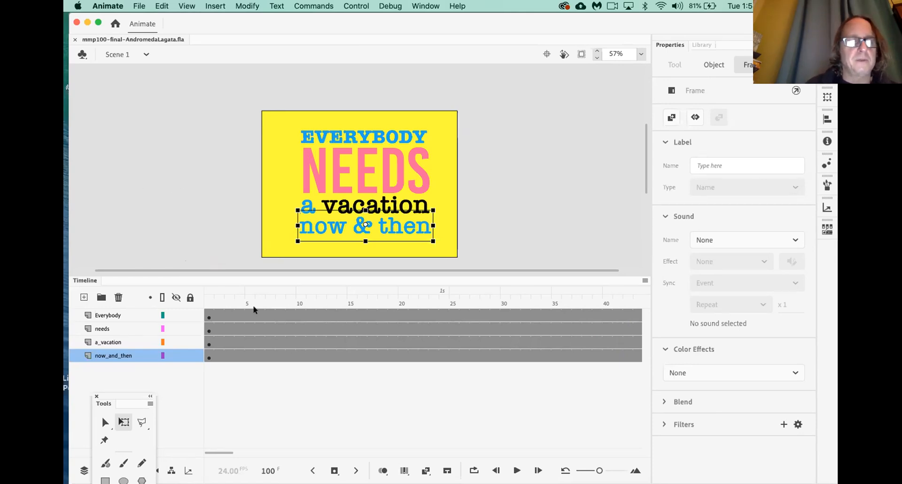
Move the needs keyframe to frame 15 and a_vacation to frame 30, then scrub to check
left_click(207, 316)
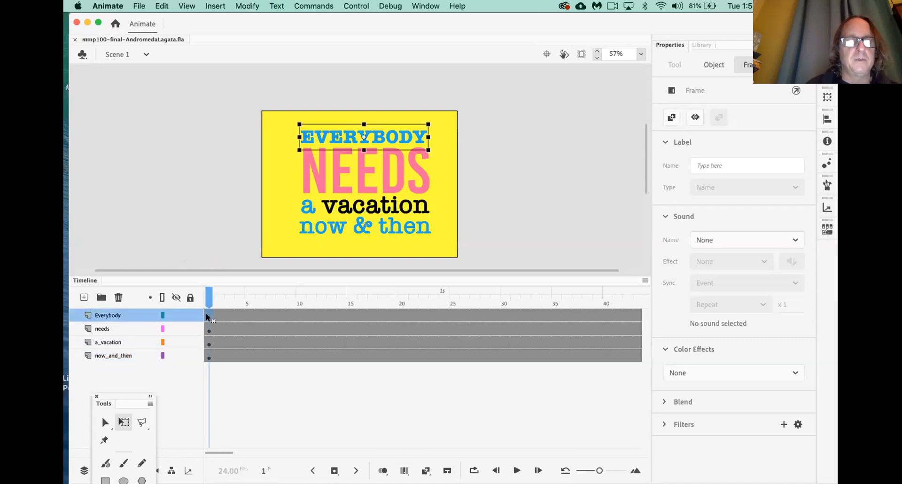
left_click(208, 331)
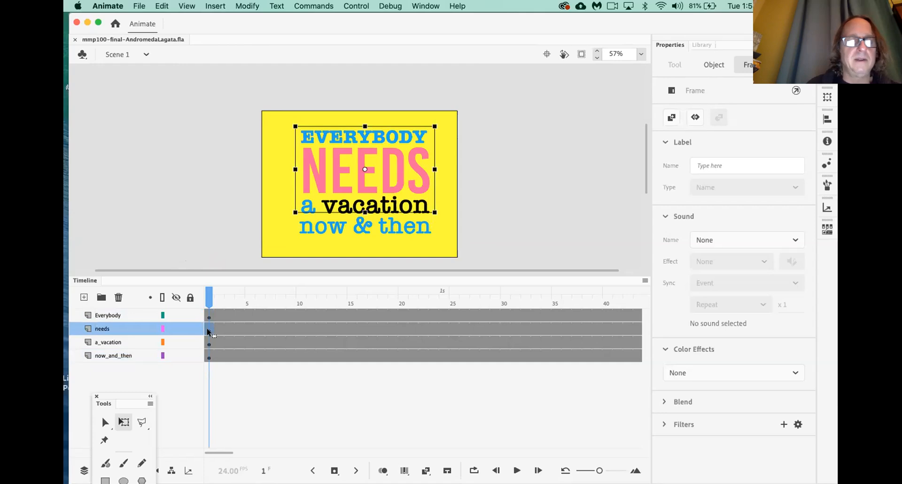
left_click_drag(207, 330, 348, 324)
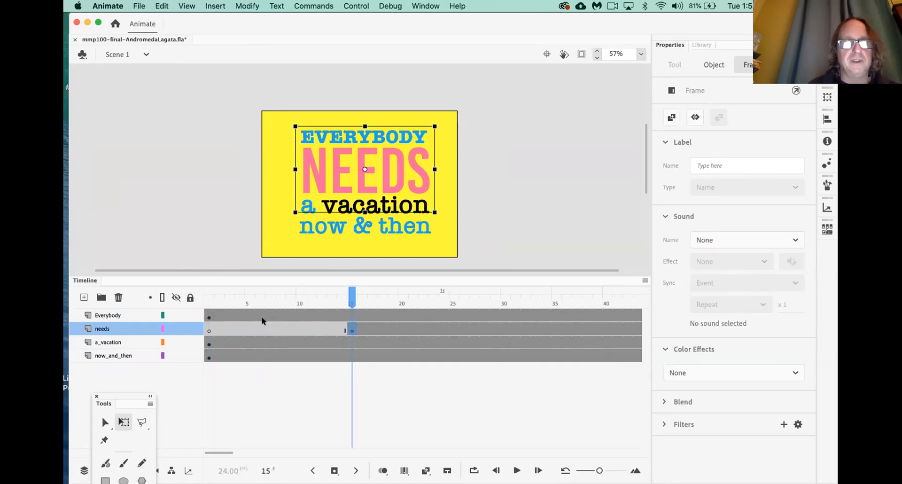
left_click(209, 343)
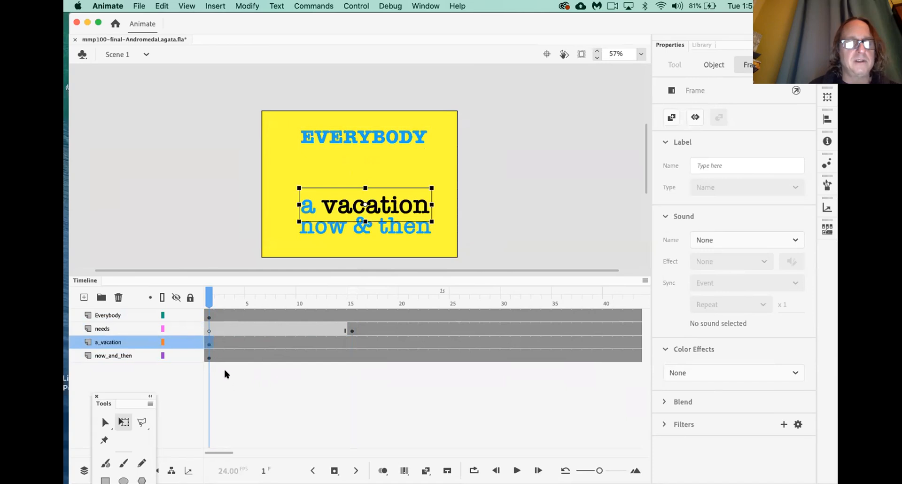
left_click_drag(209, 343, 435, 340)
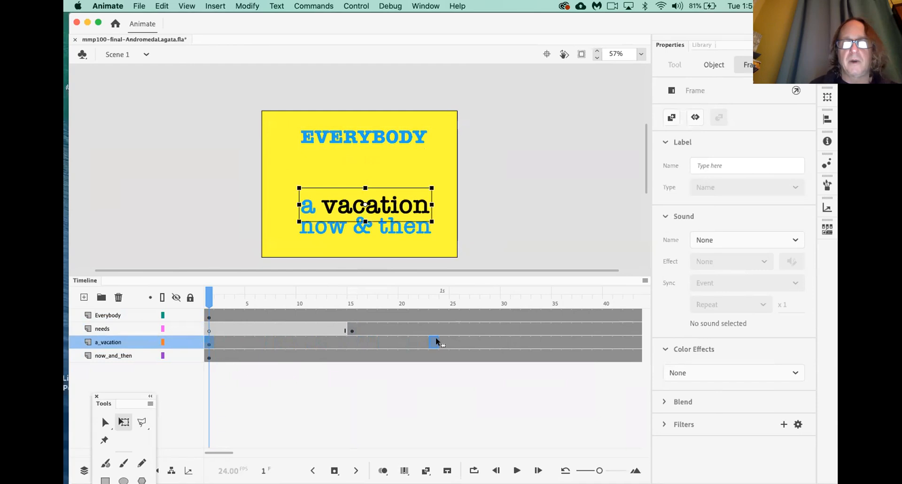
left_click_drag(502, 338, 502, 338)
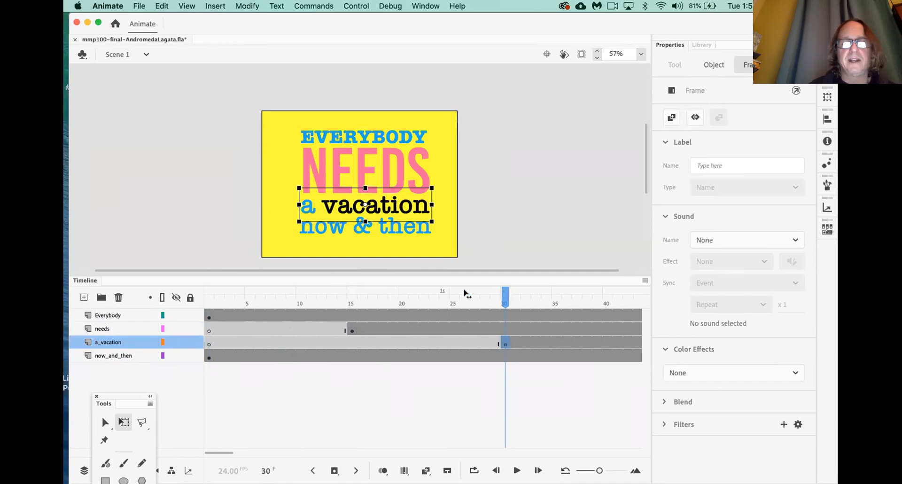
left_click_drag(465, 292, 209, 294)
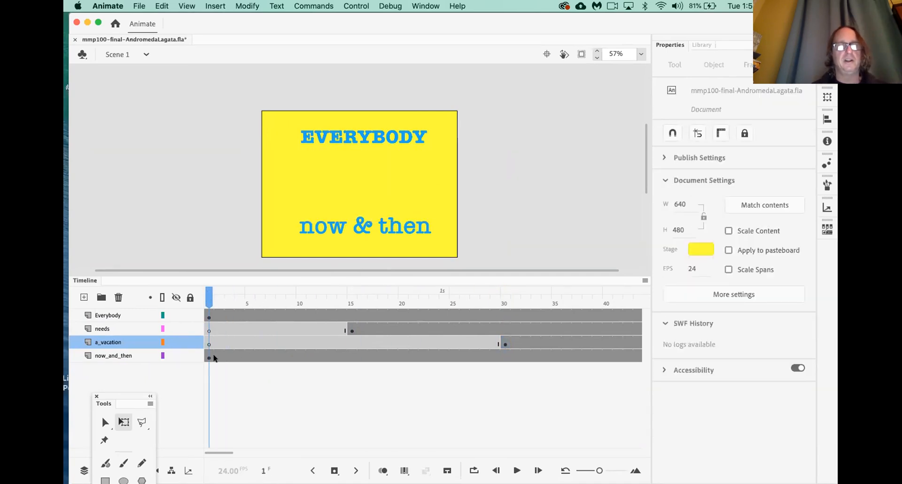
left_click_drag(205, 300, 184, 296)
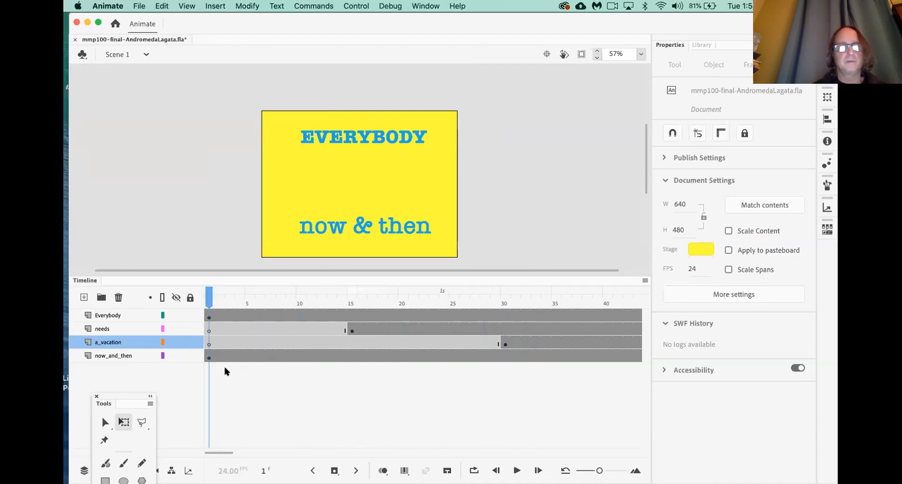
Move the now_and_then keyframe to frame 45 and play the animation from the start
left_click(208, 358)
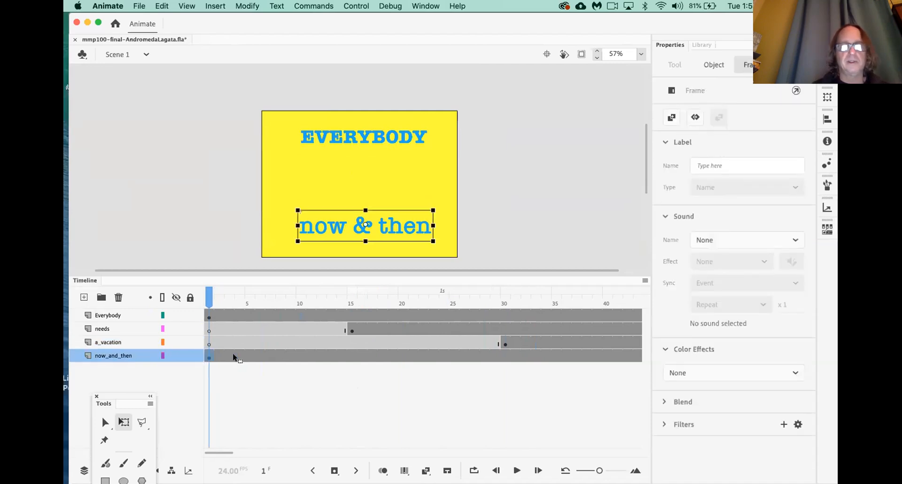
left_click_drag(574, 360, 606, 357)
scroll(535, 390, "right", 5)
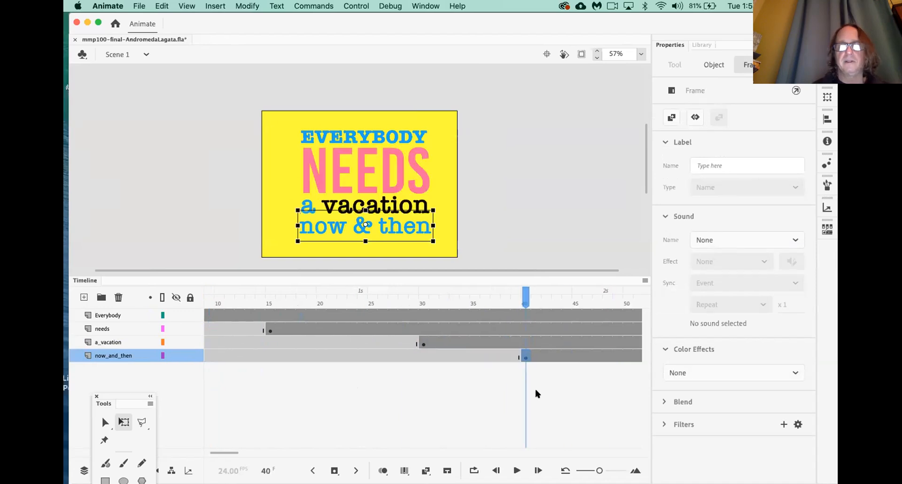
left_click_drag(281, 355, 330, 350)
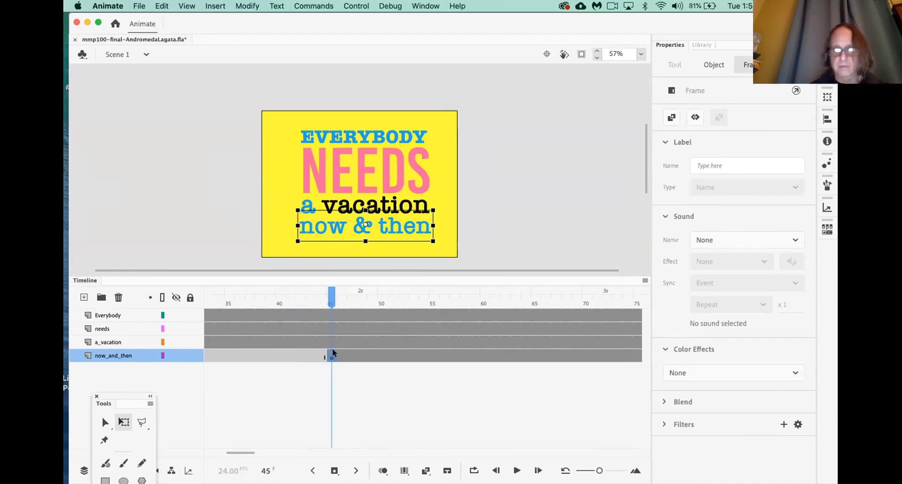
key("shift+comma")
key("Return")
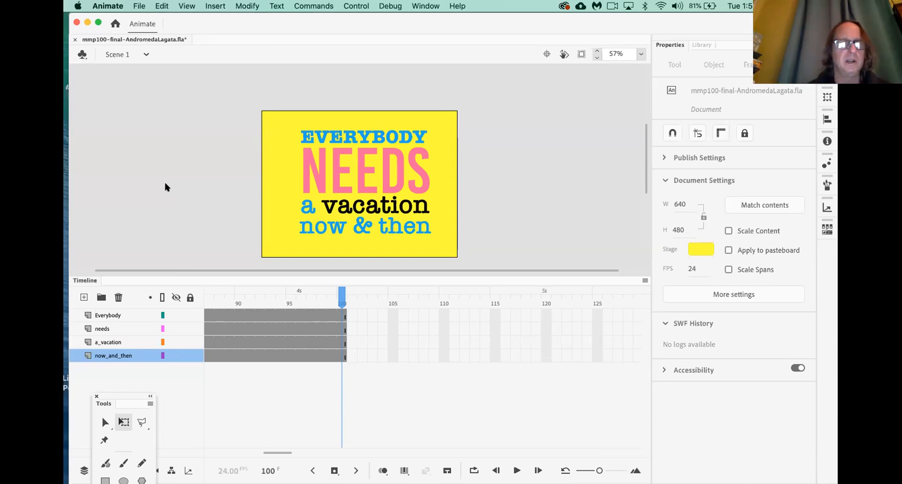
scroll(271, 408, "left", 10)
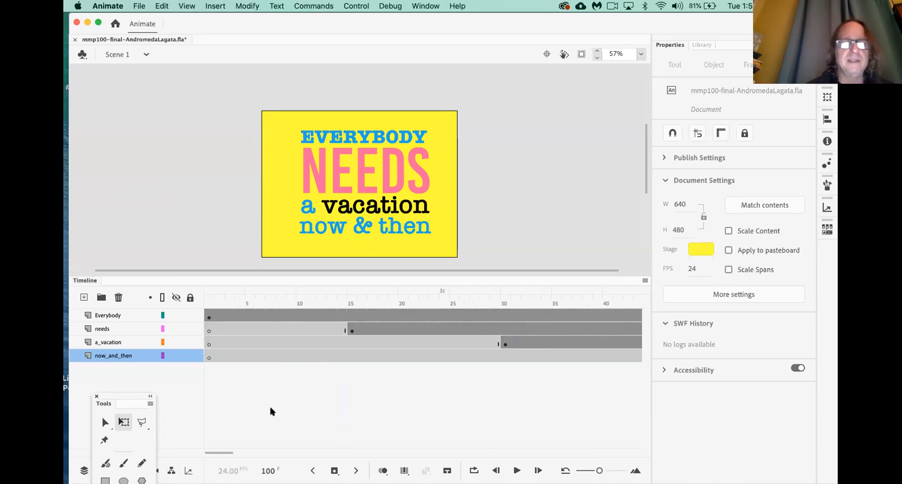
left_click_drag(211, 299, 183, 298)
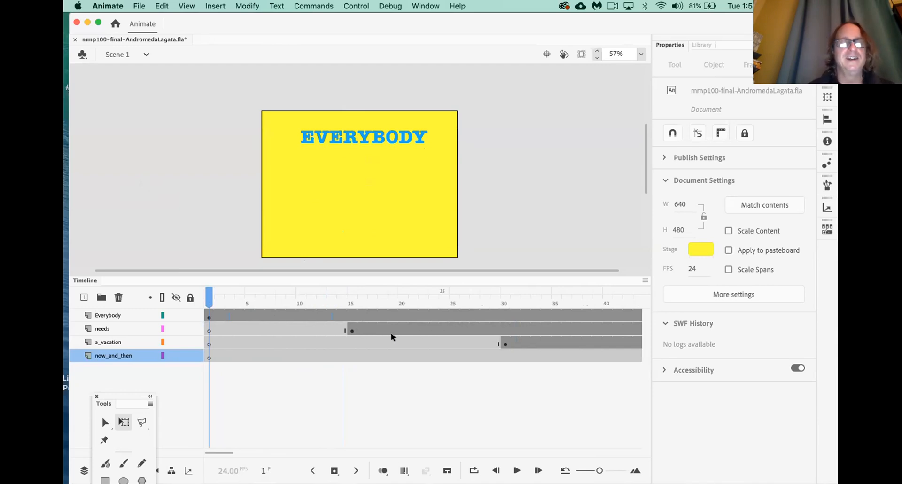
left_click(207, 317)
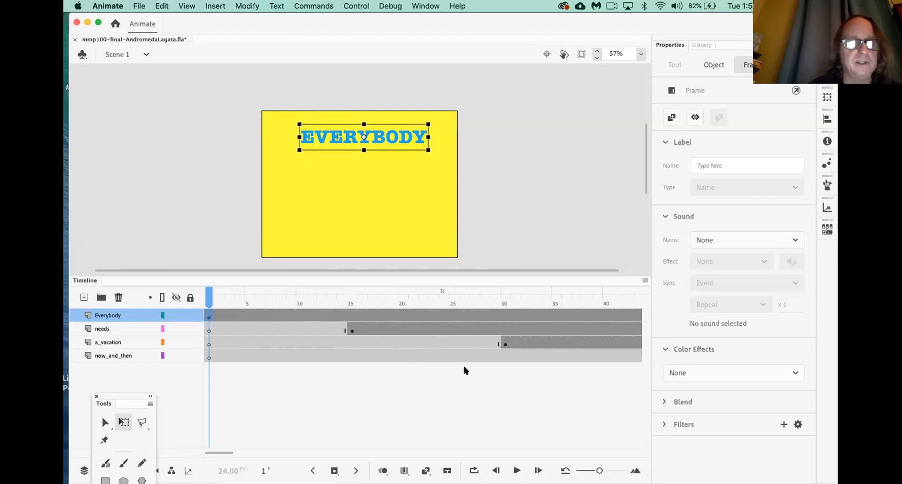
Add classic tweens to the Everybody keyframe at frame 1 and needs at frame 15
right_click(208, 316)
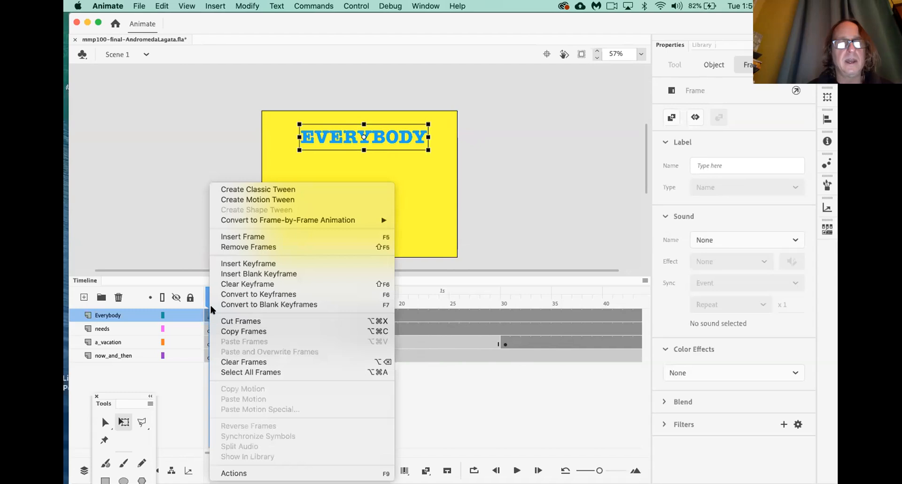
left_click(257, 190)
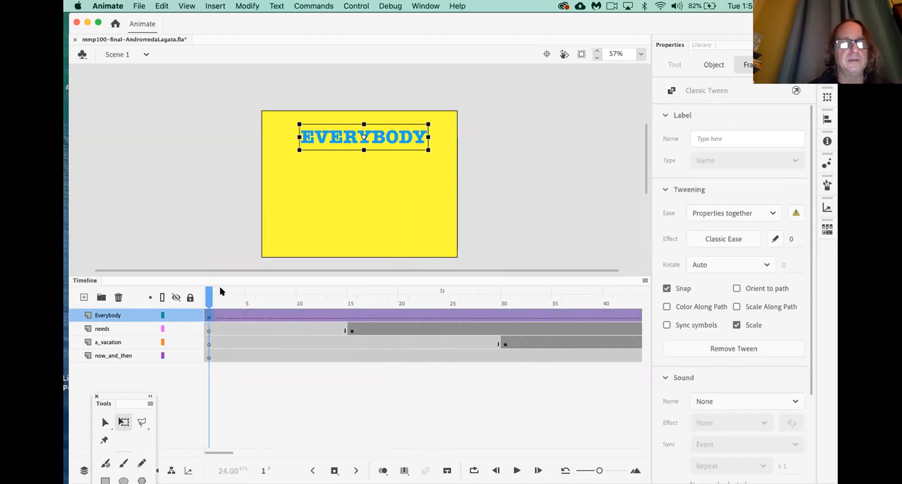
left_click(352, 331)
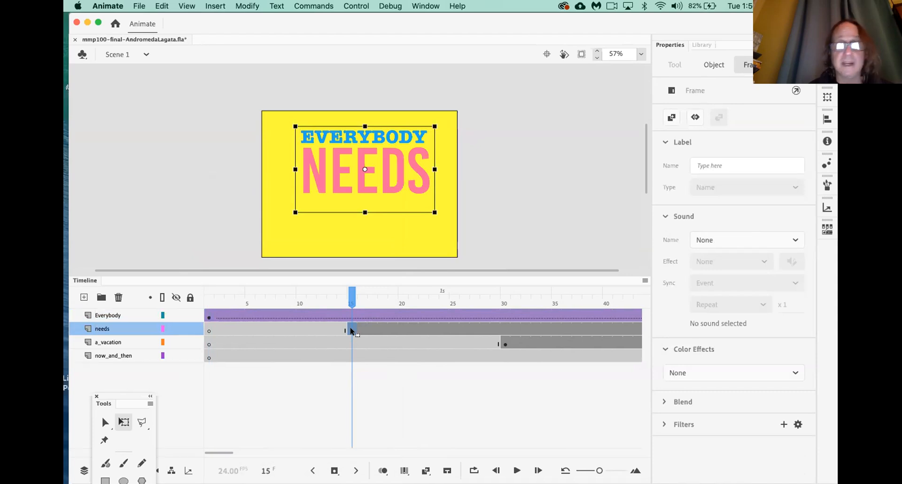
right_click(351, 330)
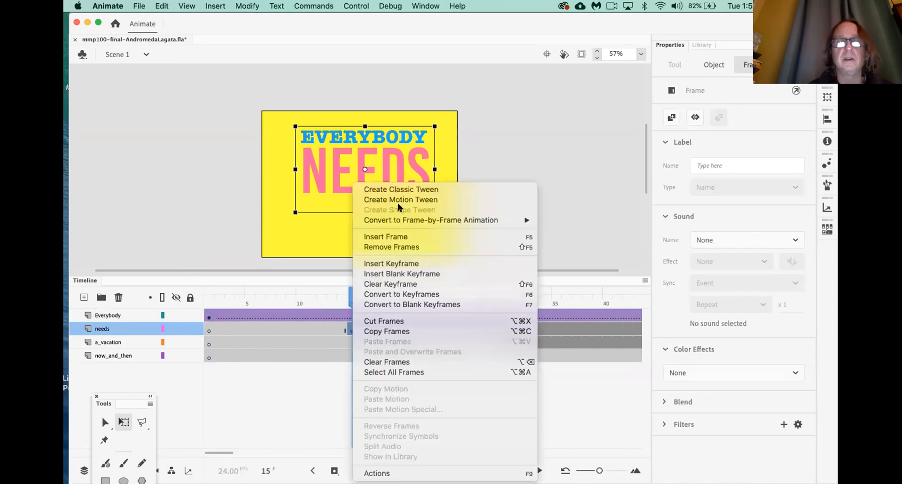
left_click(403, 190)
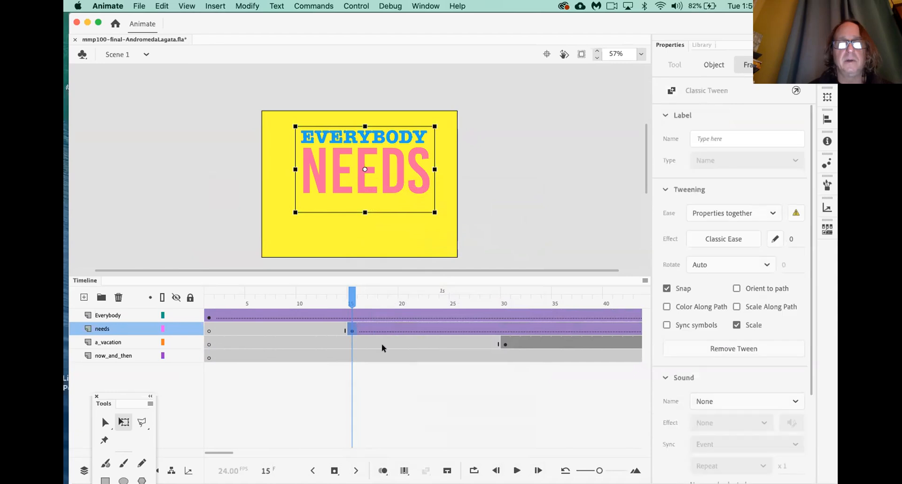
Add classic tweens to the a_vacation keyframe at frame 30 and now_and_then at frame 45
scroll(381, 343, "right", 5)
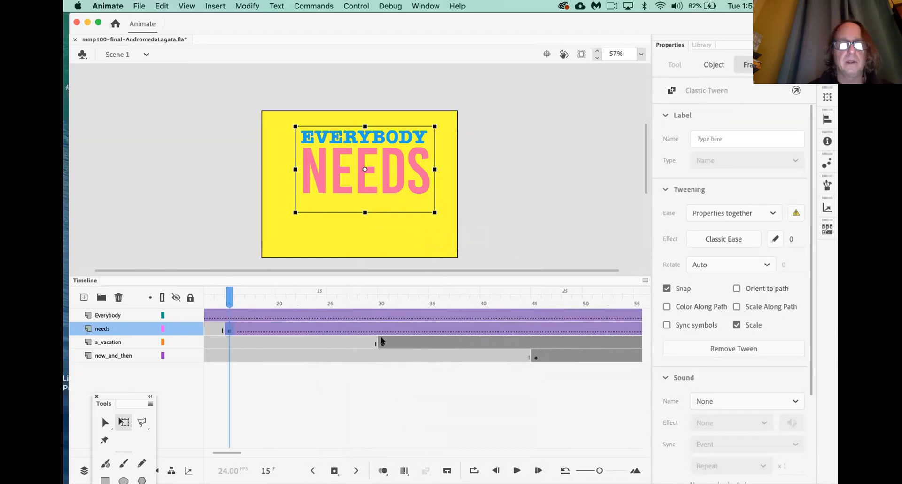
left_click(382, 343)
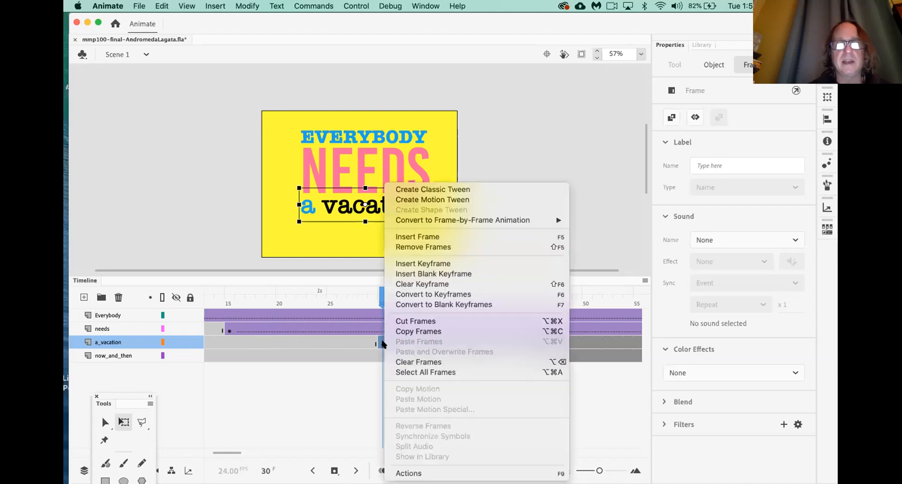
left_click(426, 188)
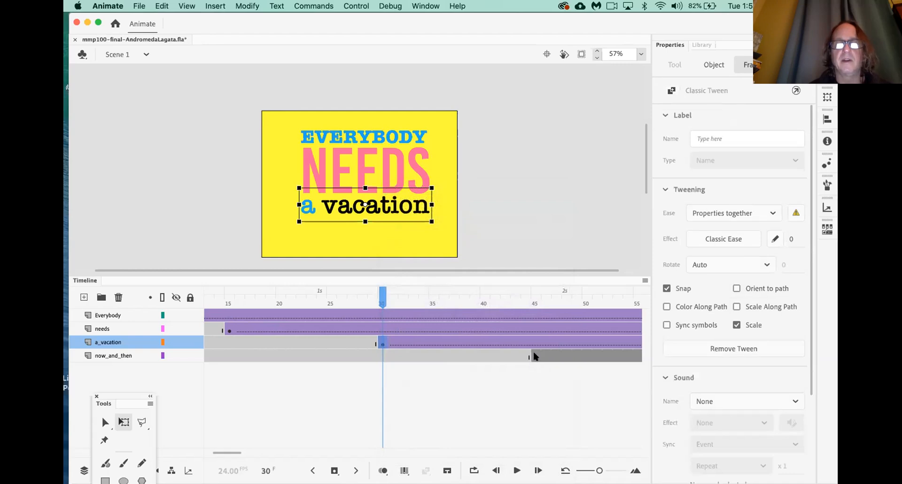
left_click(535, 356)
right_click(535, 357)
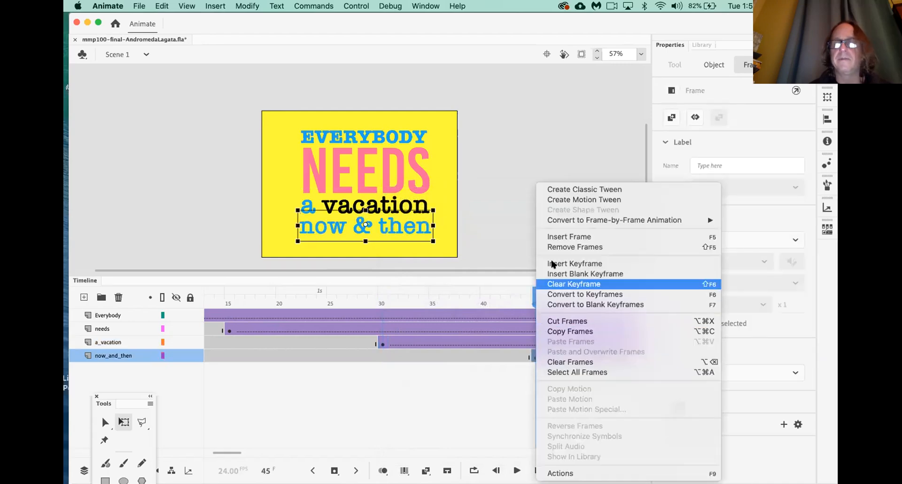
left_click(555, 190)
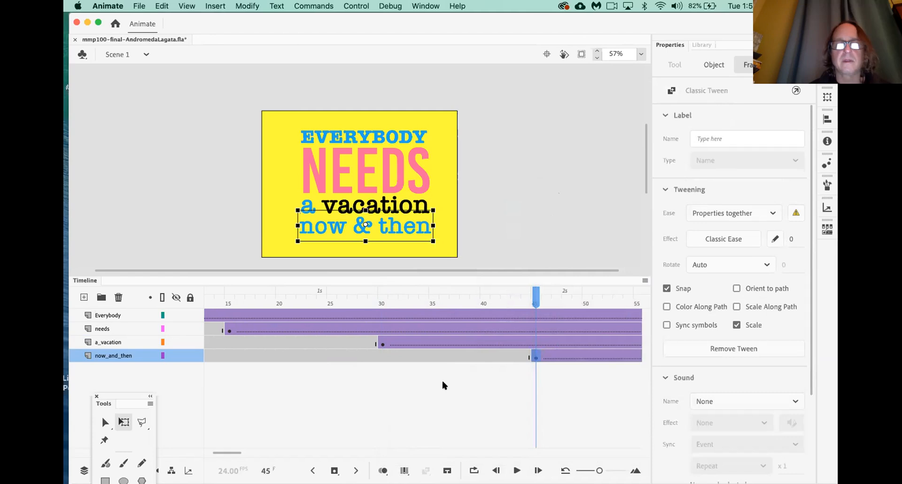
scroll(442, 385, "left", 5)
left_click_drag(259, 301, 216, 297)
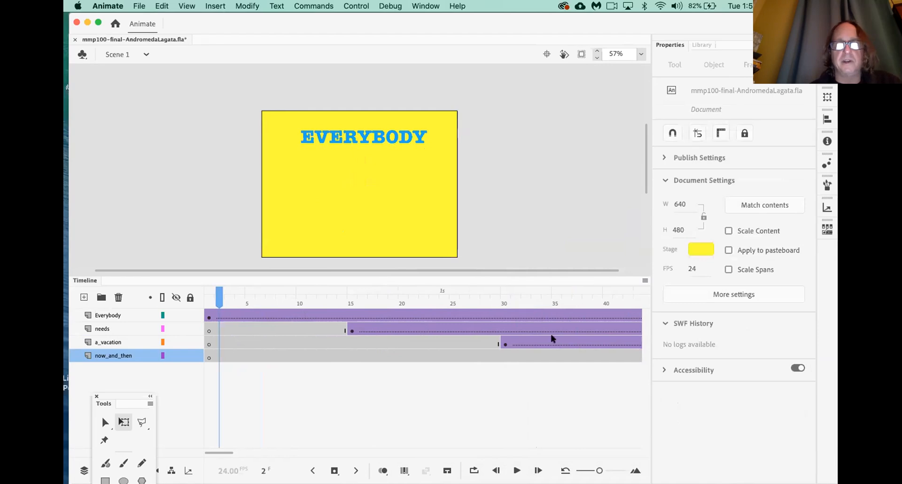
Insert a keyframe at frame 10 on the Everybody layer to end its frame 1–10 classic tween
left_click(205, 295)
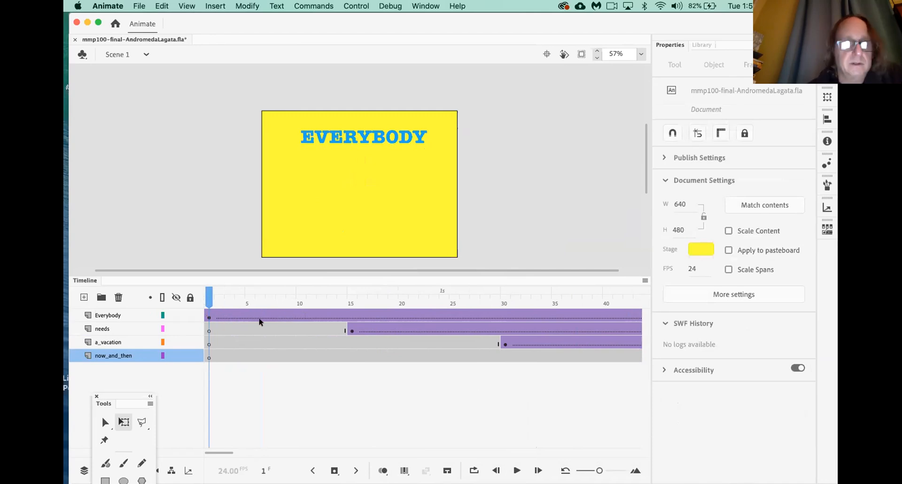
left_click(299, 316)
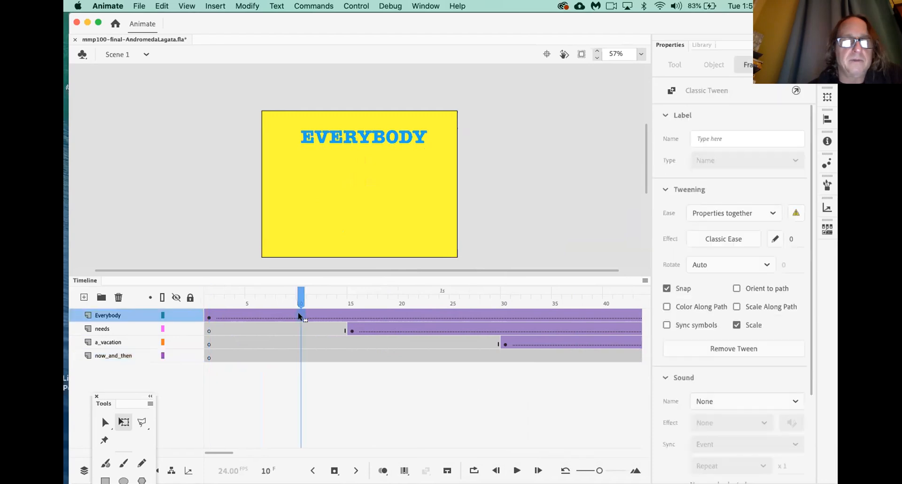
key("F6")
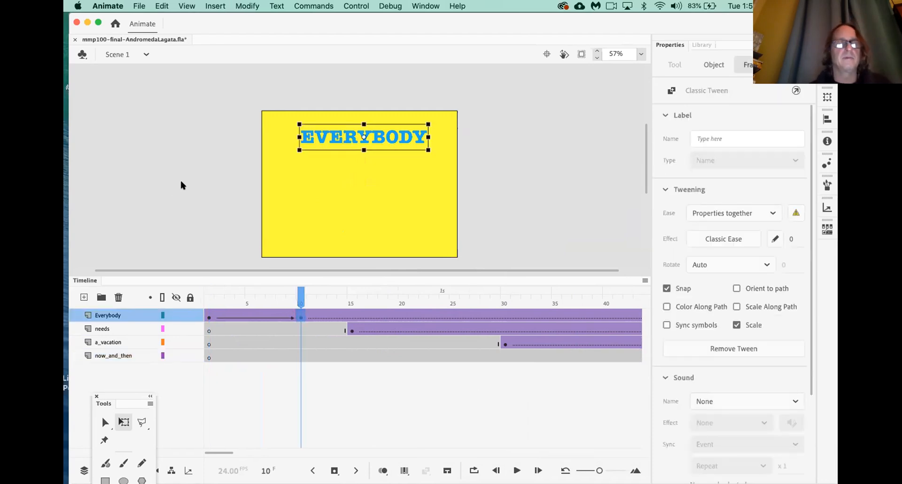
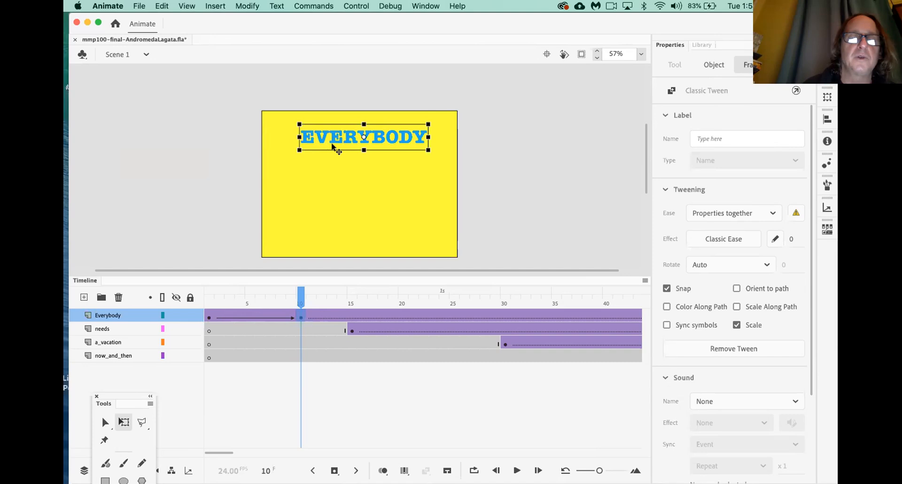
Drag EVERYBODY higher at frame 1 so it slides down to its frame-10 position, then preview it
left_click(208, 318)
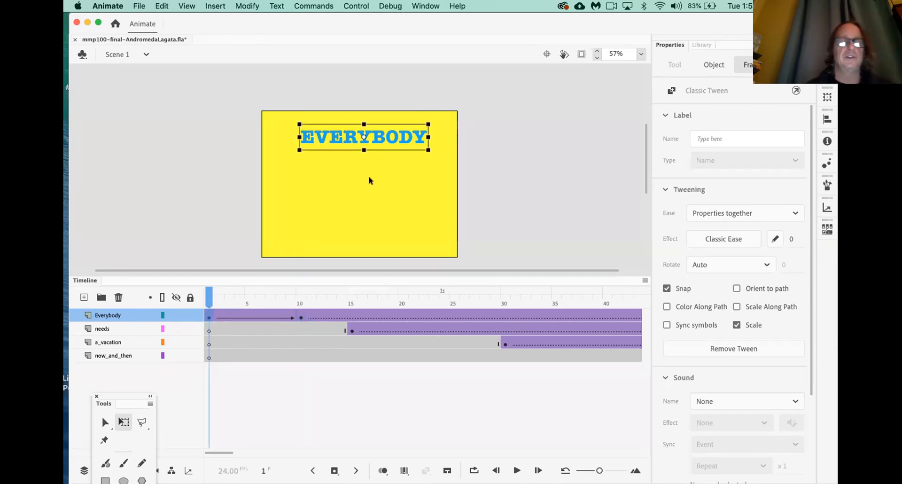
left_click_drag(393, 143, 391, 120)
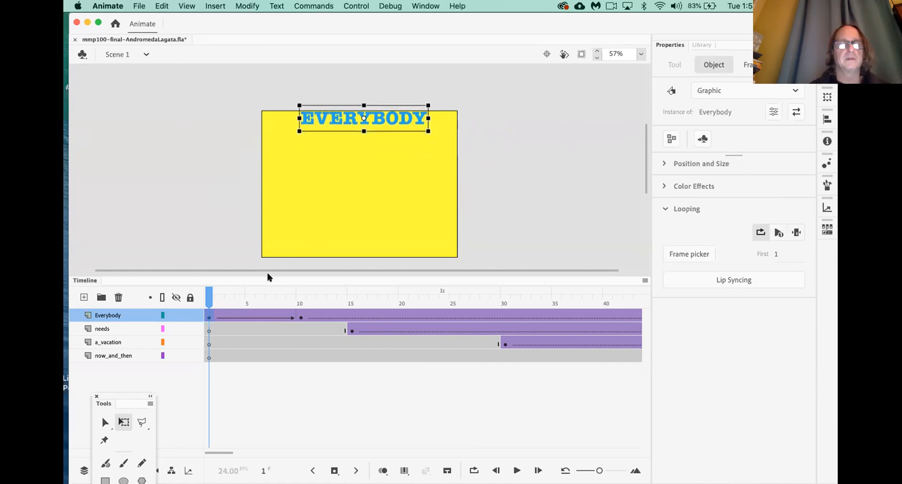
key("Return")
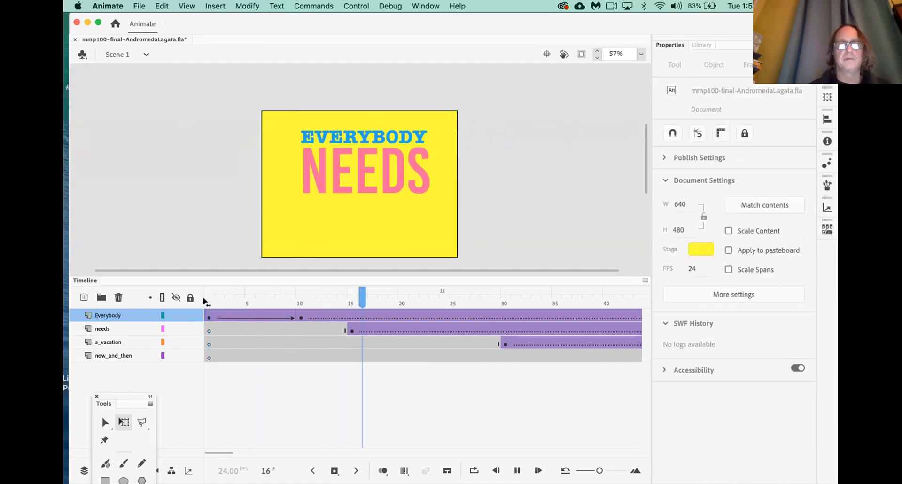
left_click(206, 316)
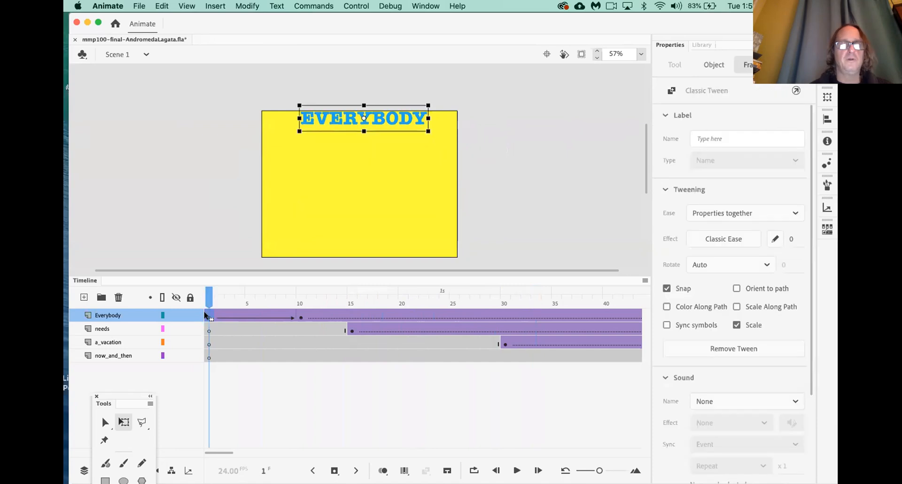
left_click(301, 318)
left_click_drag(299, 300, 350, 321)
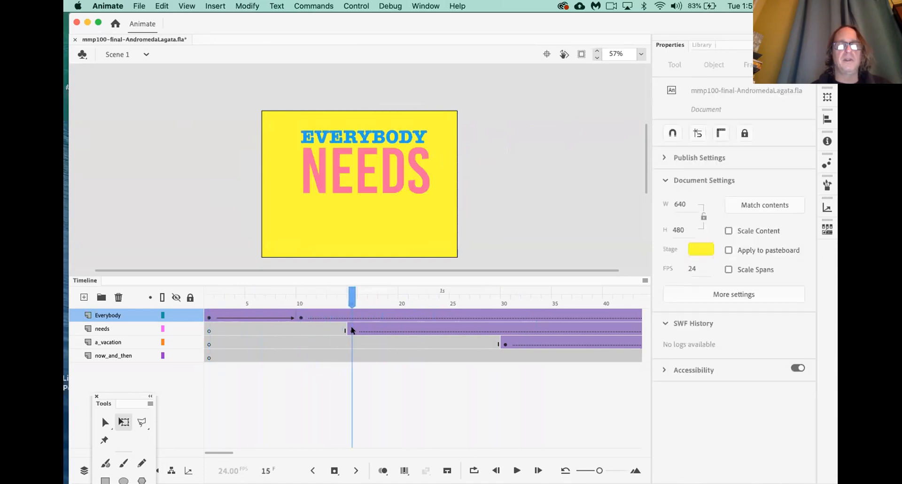
left_click(352, 331)
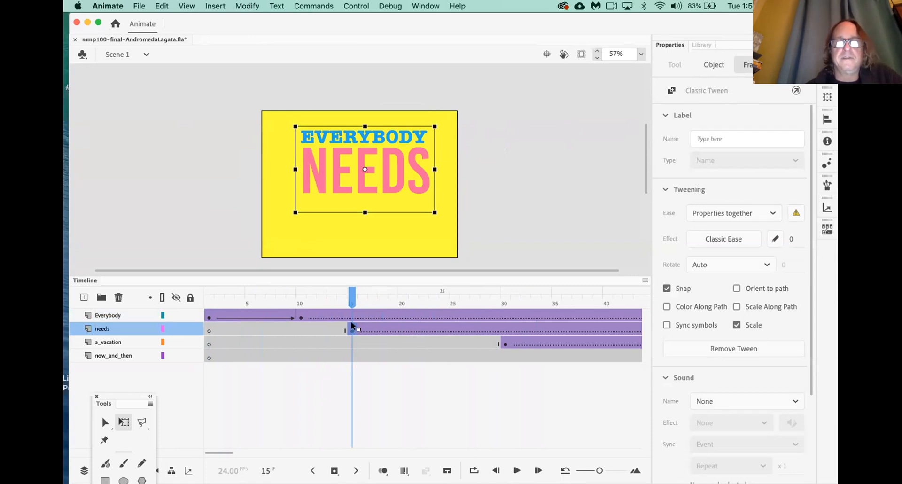
Add a keyframe at frame 25 on needs and drag NEEDS lower at frame 15, then preview
left_click(454, 331)
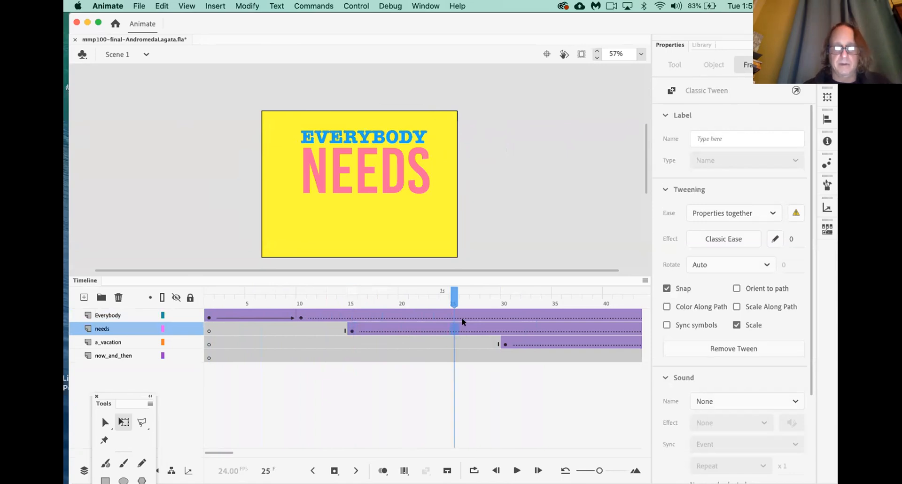
key("F6")
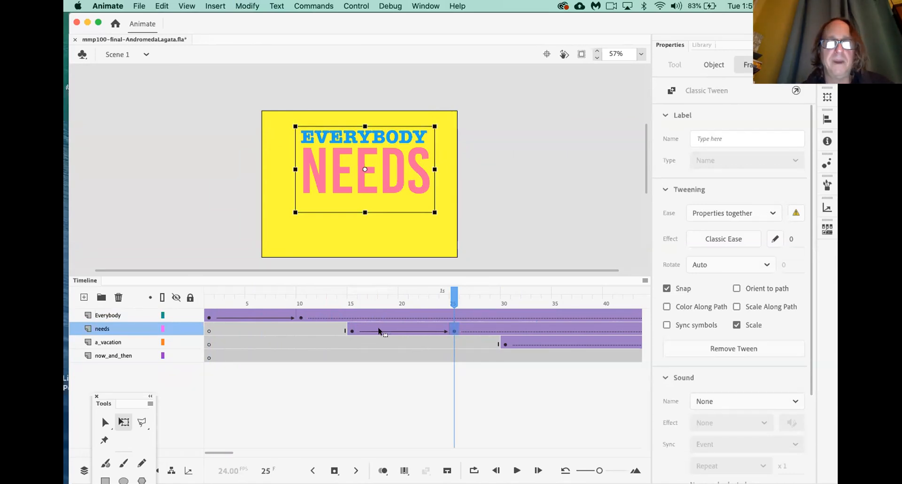
left_click(351, 329)
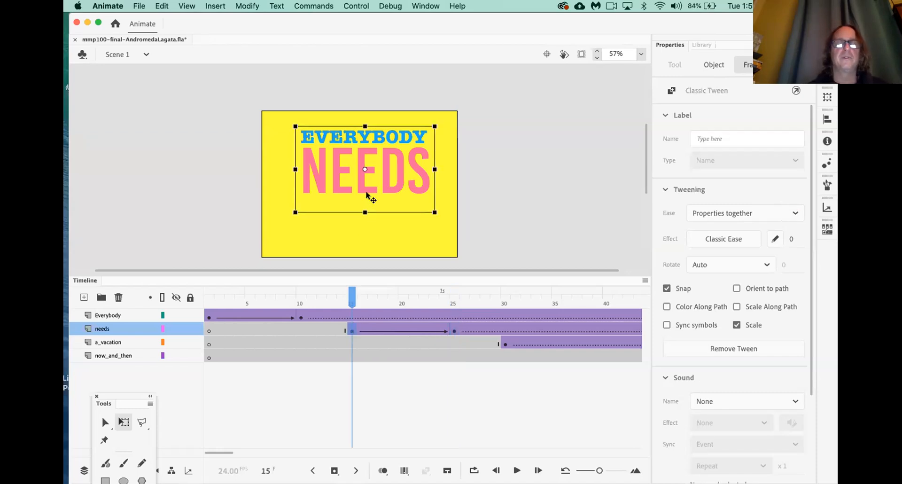
left_click_drag(367, 191, 364, 248)
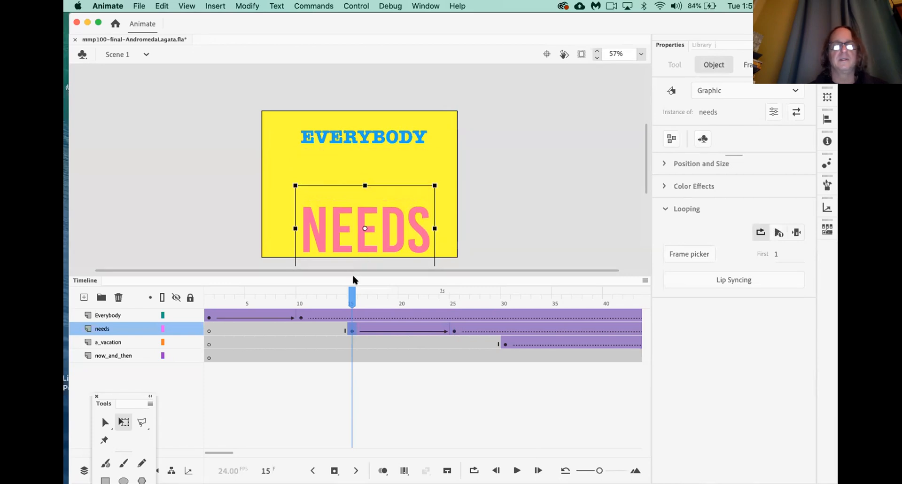
key("Return")
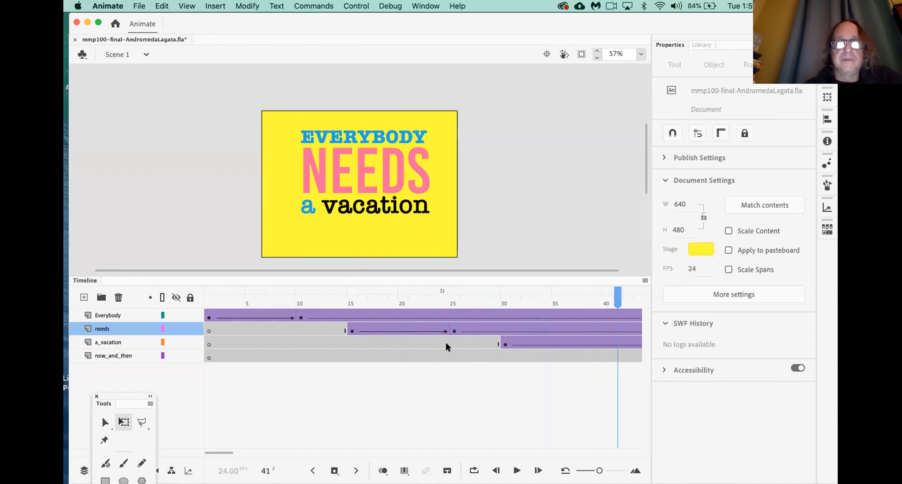
Insert a keyframe at frame 40 on the a_vacation layer
left_click(505, 345)
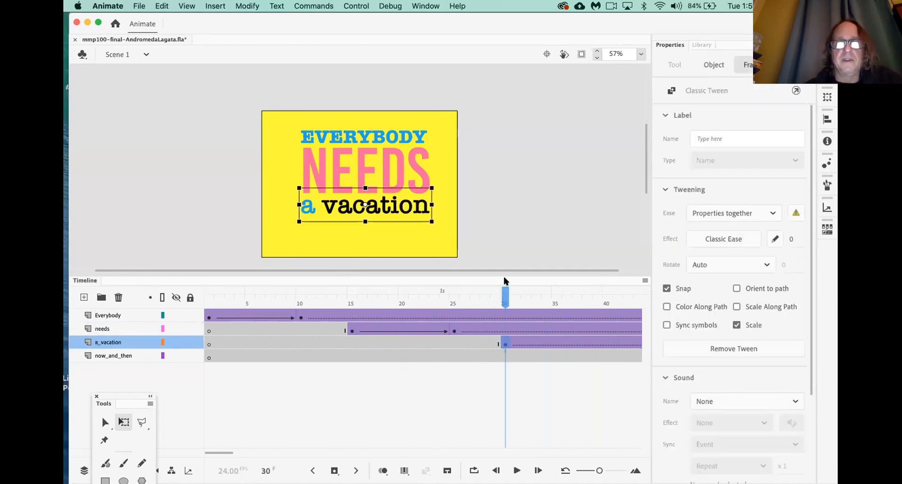
scroll(446, 378, "right", 5)
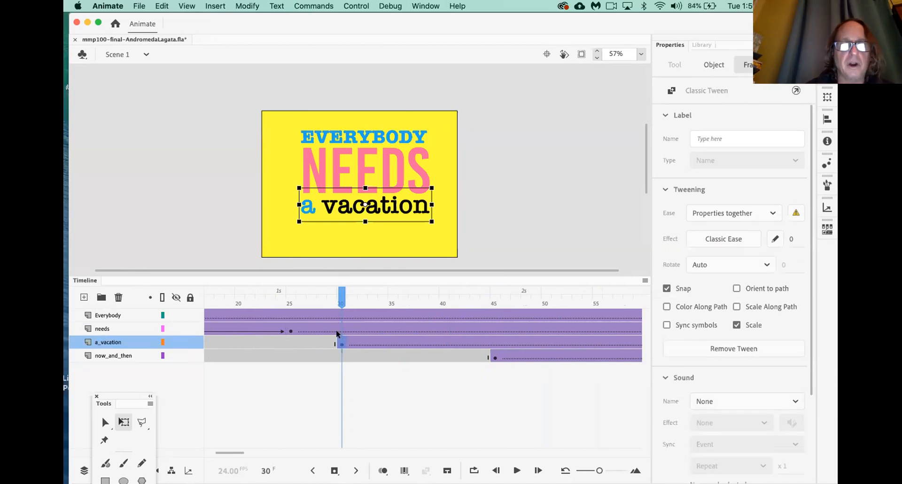
left_click(442, 347)
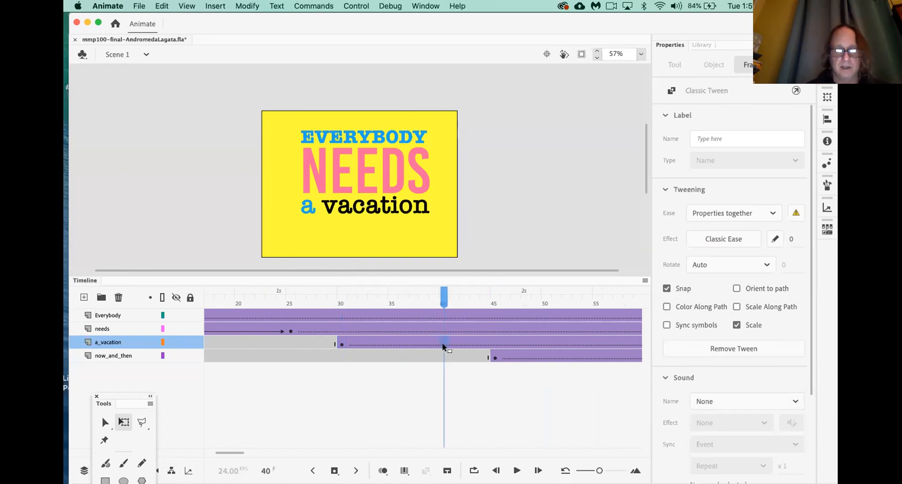
key("F6")
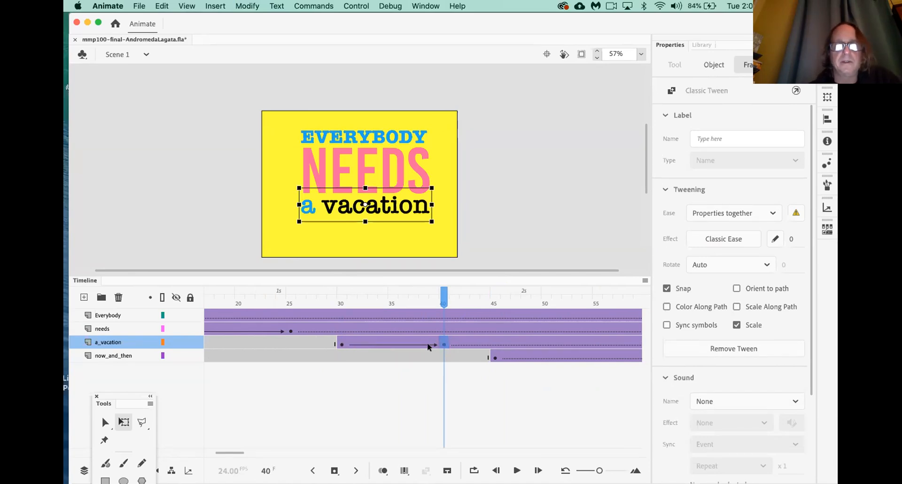
Undo the stray moves of NEEDS and a vacation, lock the needs layer, and scrub the tween
left_click(342, 344)
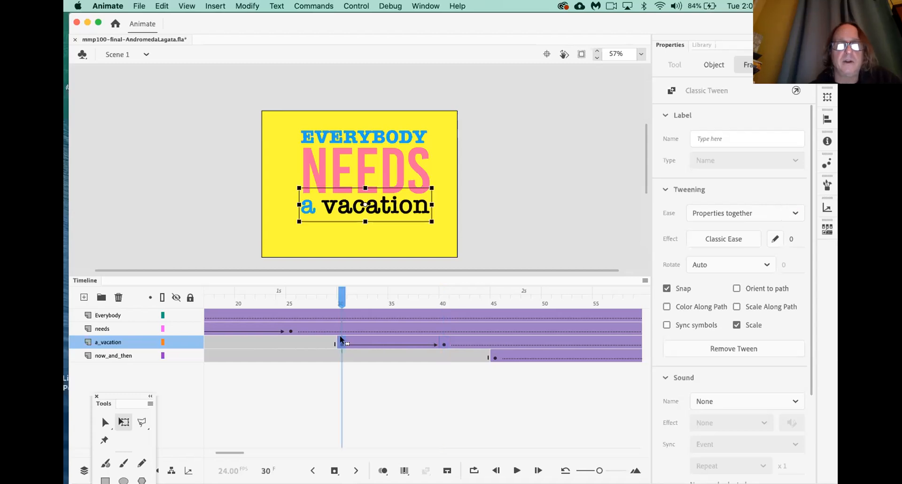
left_click_drag(385, 211, 372, 211)
key("super+z")
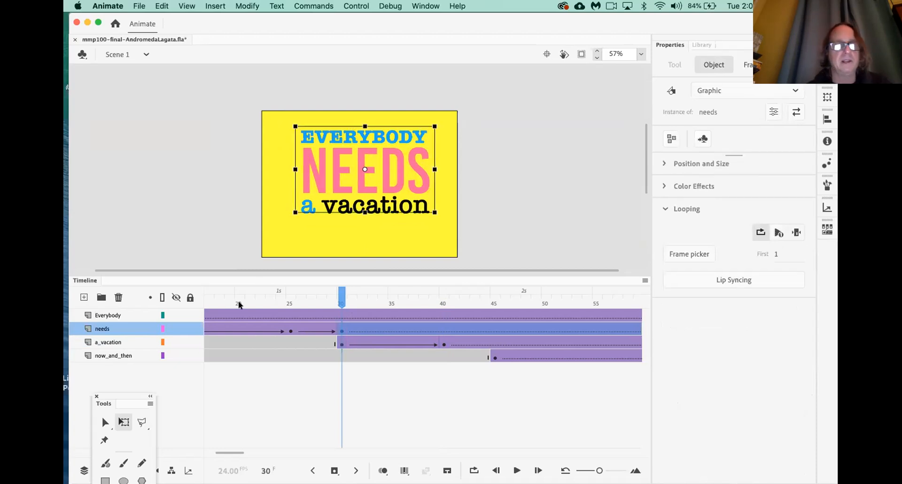
left_click(190, 328)
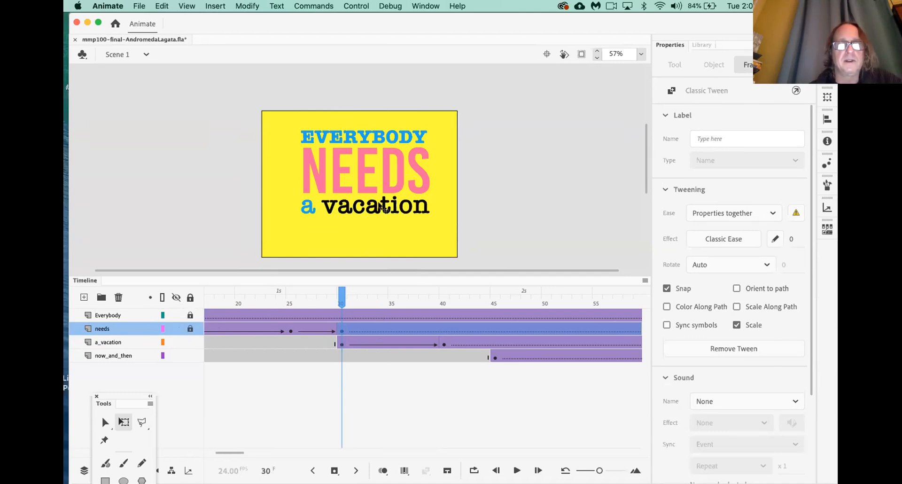
left_click_drag(379, 207, 371, 211)
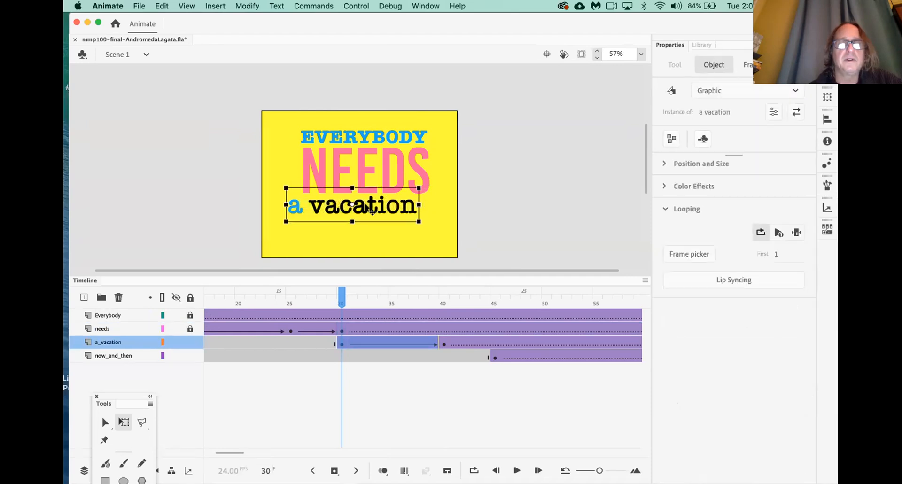
key("cmd+z")
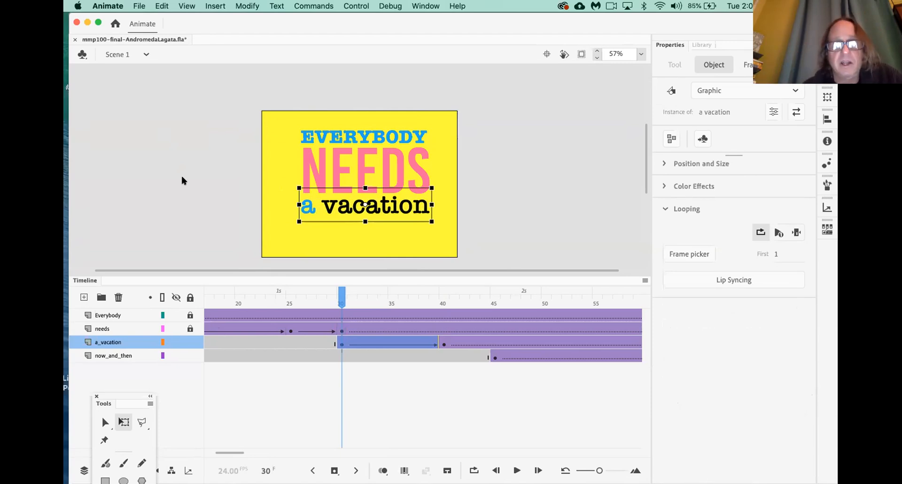
left_click(342, 345)
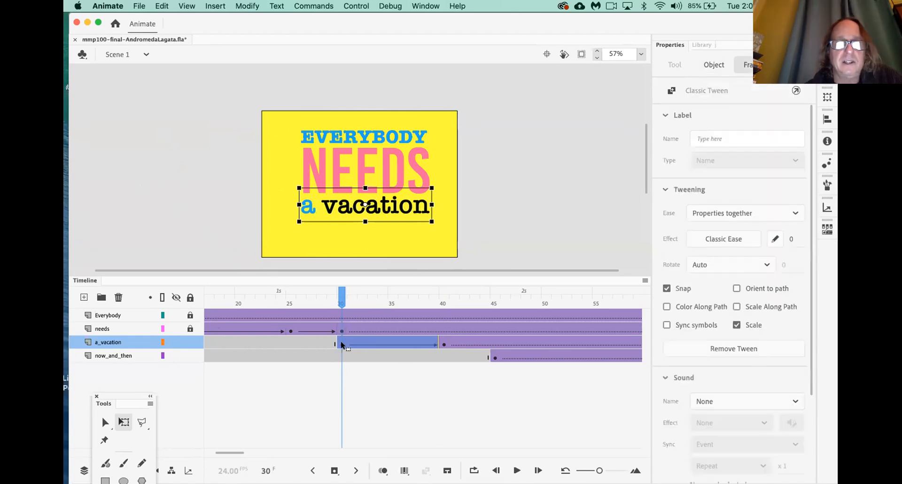
left_click_drag(341, 297, 377, 300)
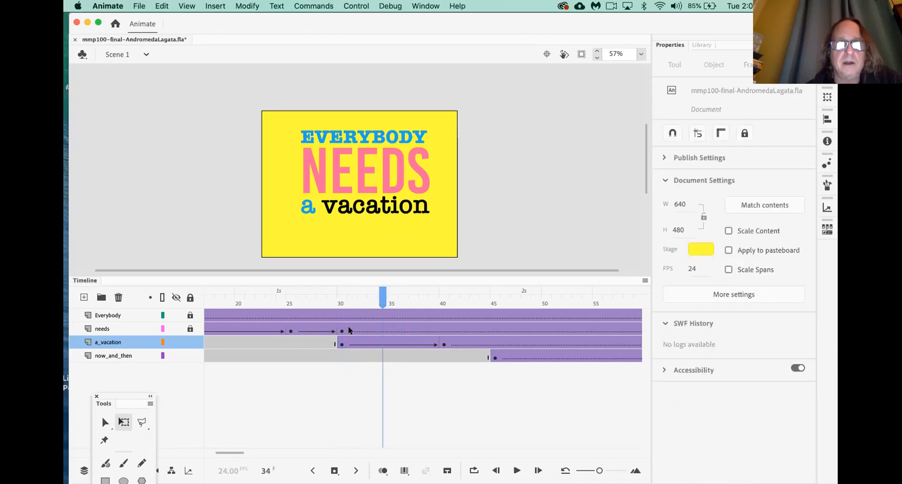
left_click(342, 344)
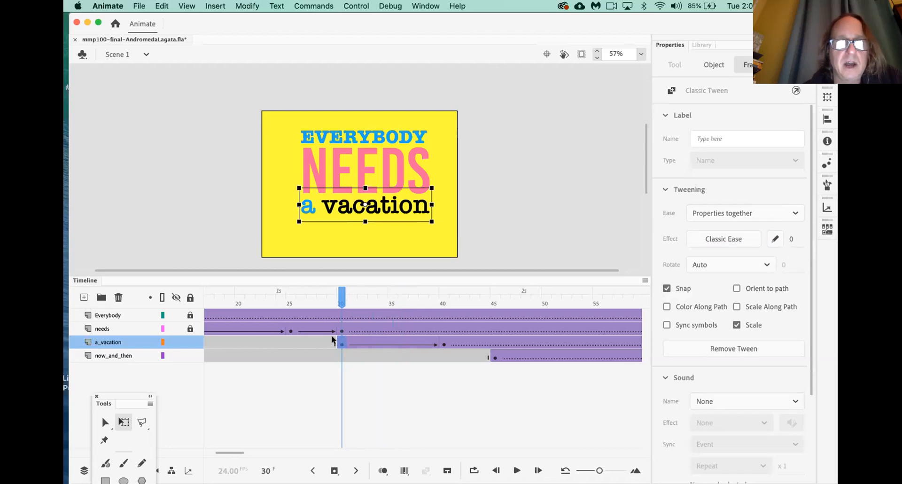
Give the frame-30 a vacation instance an Alpha color effect of 23%, then replay from frame 1
left_click(335, 217)
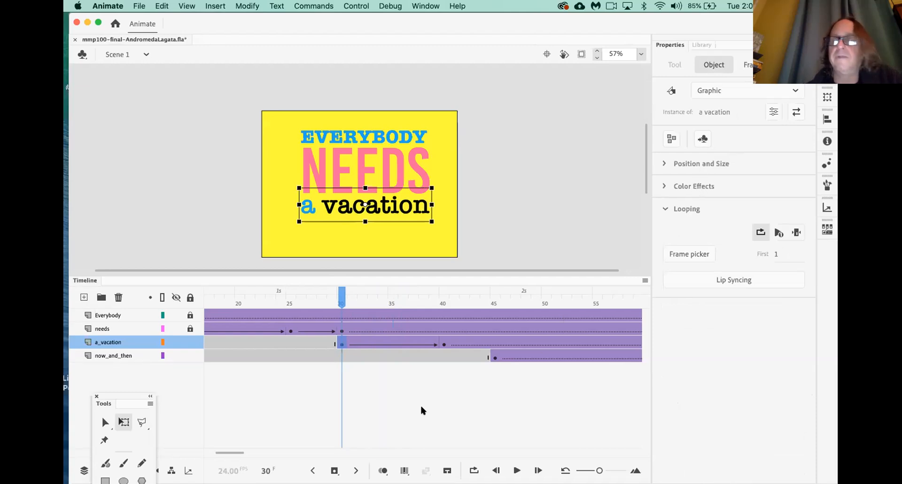
left_click(664, 186)
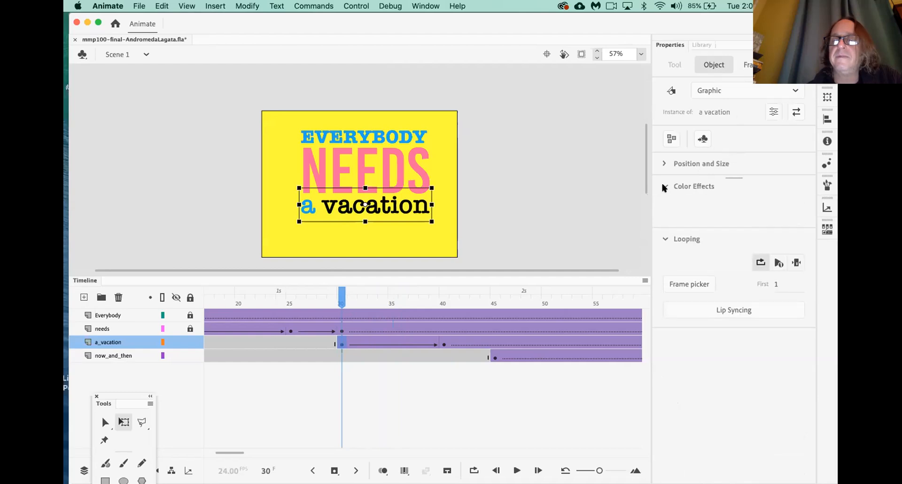
left_click(342, 344)
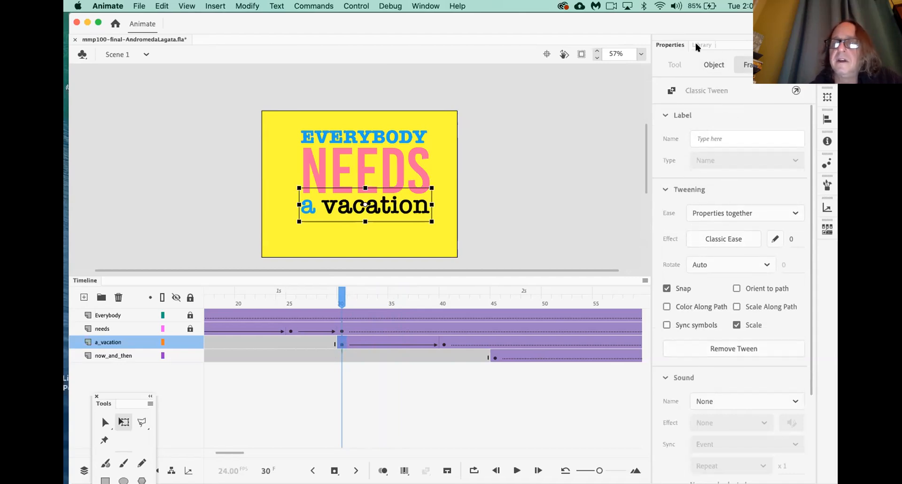
left_click(334, 215)
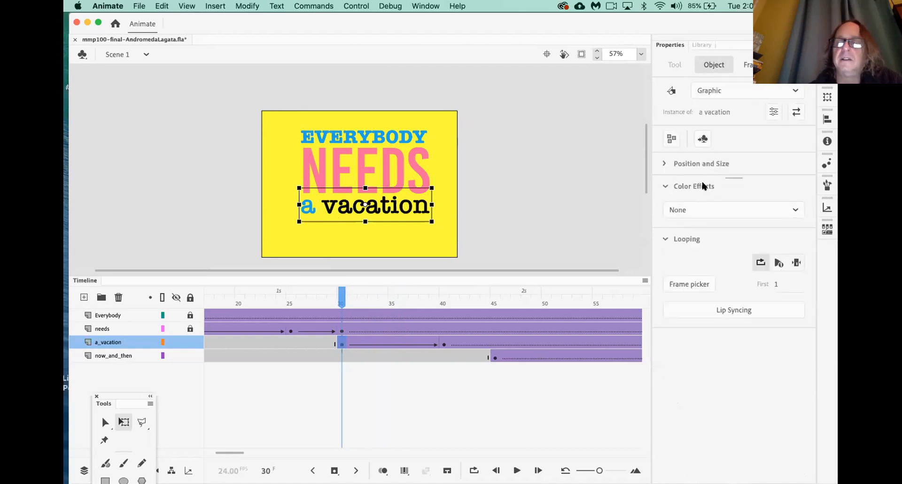
left_click(693, 207)
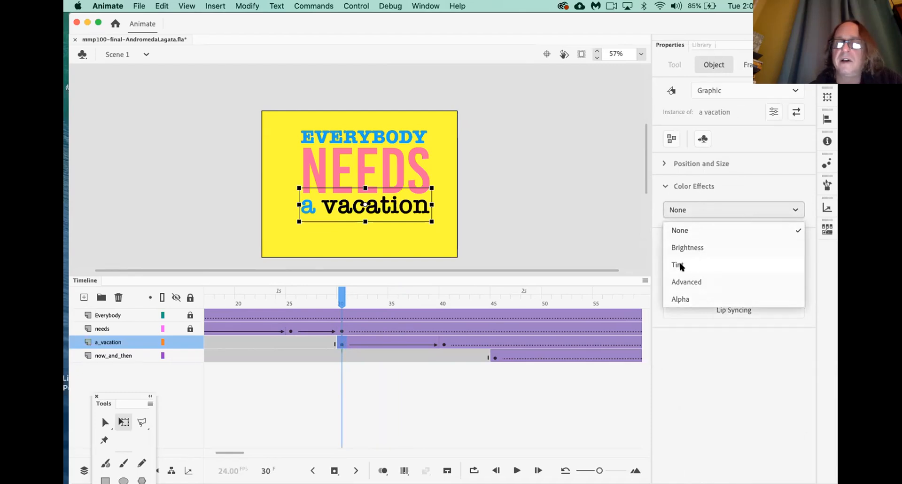
left_click(683, 299)
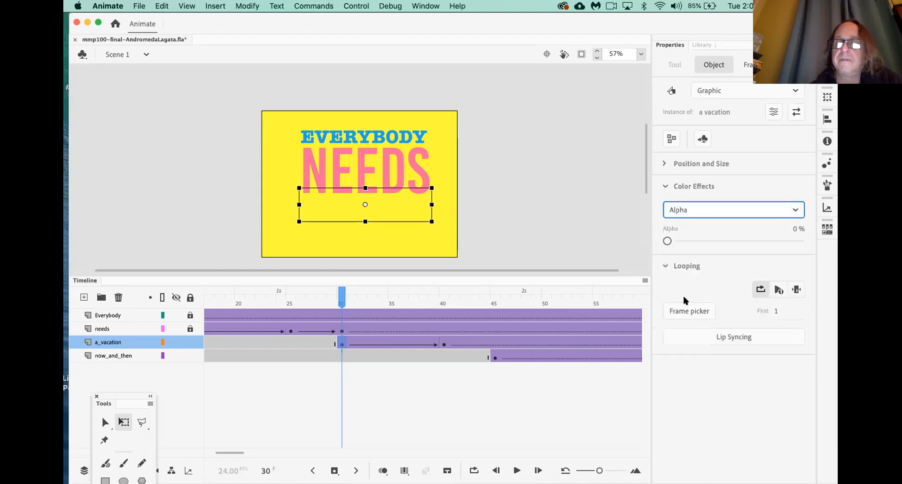
left_click_drag(667, 240, 594, 237)
left_click_drag(333, 298, 66, 285)
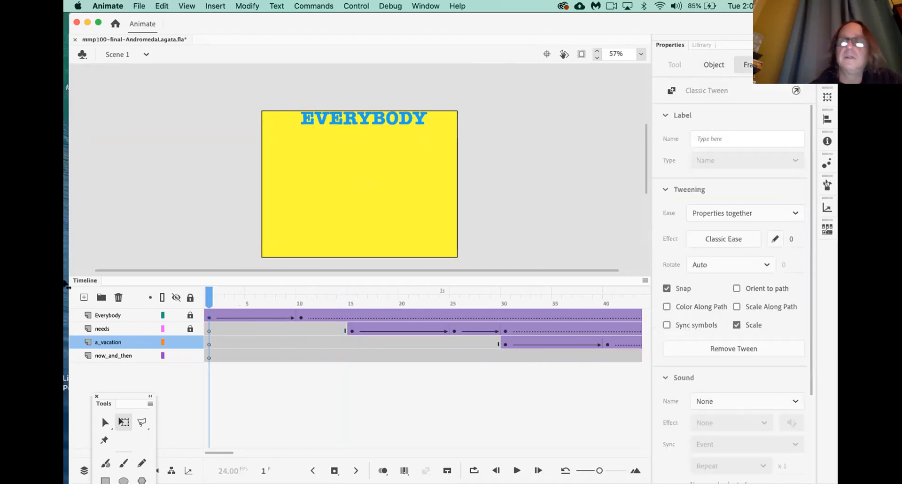
key("Return")
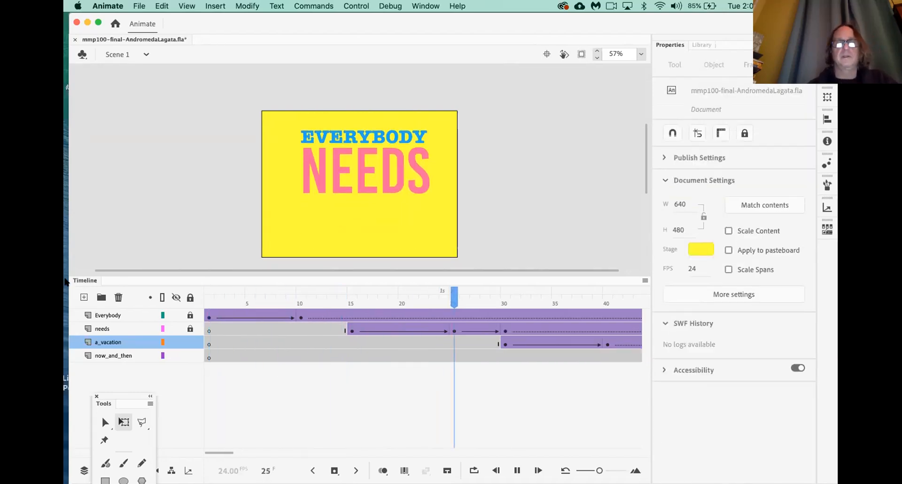
Play the kinetic text animation through 'now & then' and save the .fla file
key("Return")
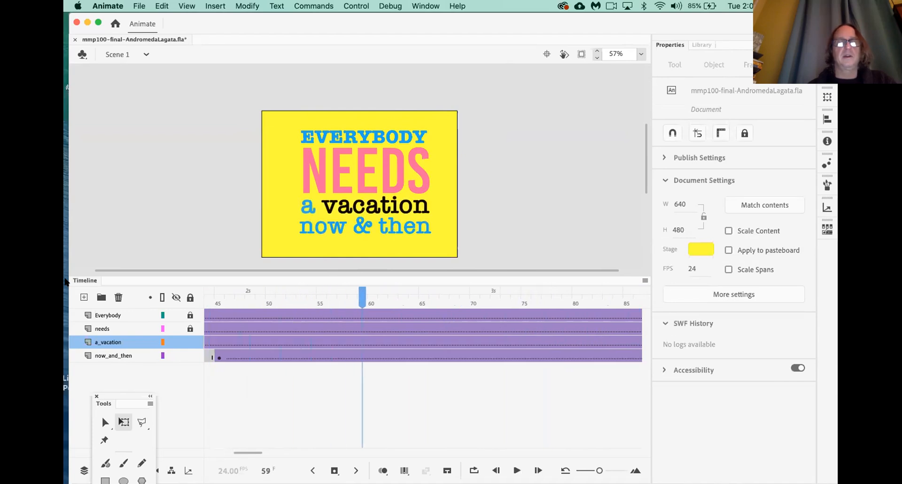
key("super+s")
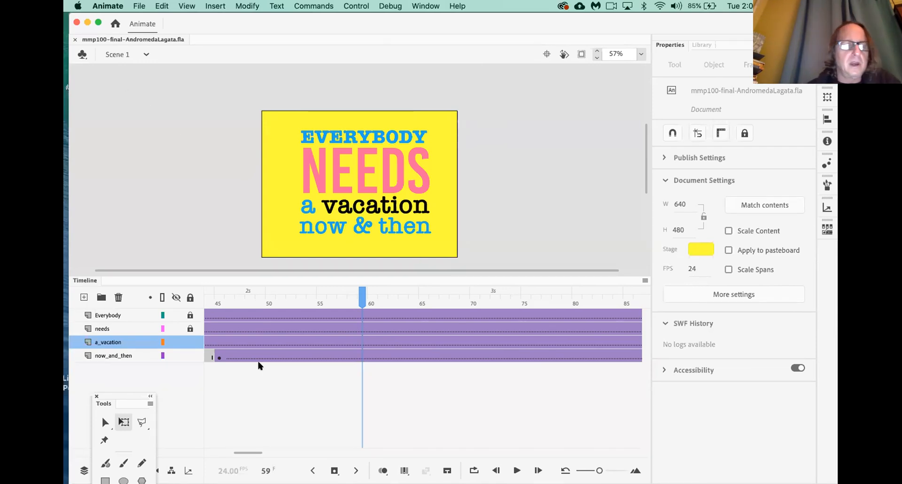
scroll(258, 350, "left", 5)
Replay the animation from frame 1 twice to review the timing
left_click_drag(262, 298, 159, 295)
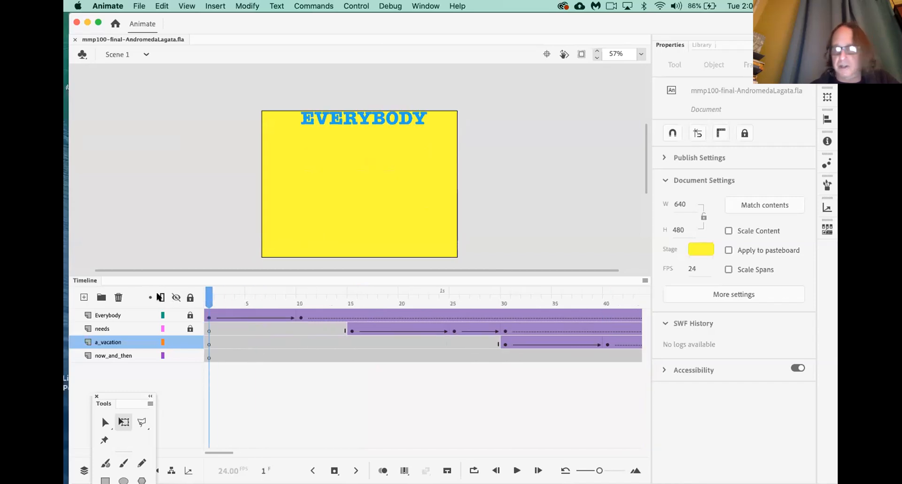
key("Return")
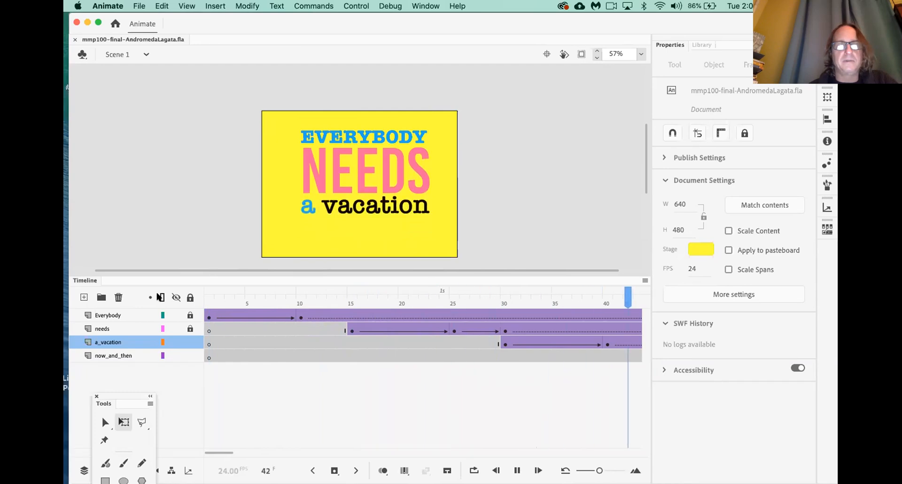
key("Return")
left_click_drag(237, 305, 66, 286)
key("Return")
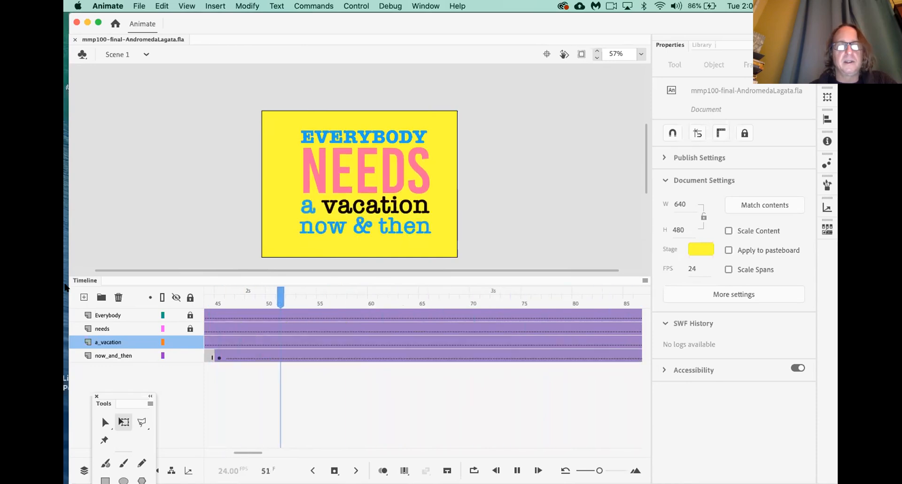
key("Return")
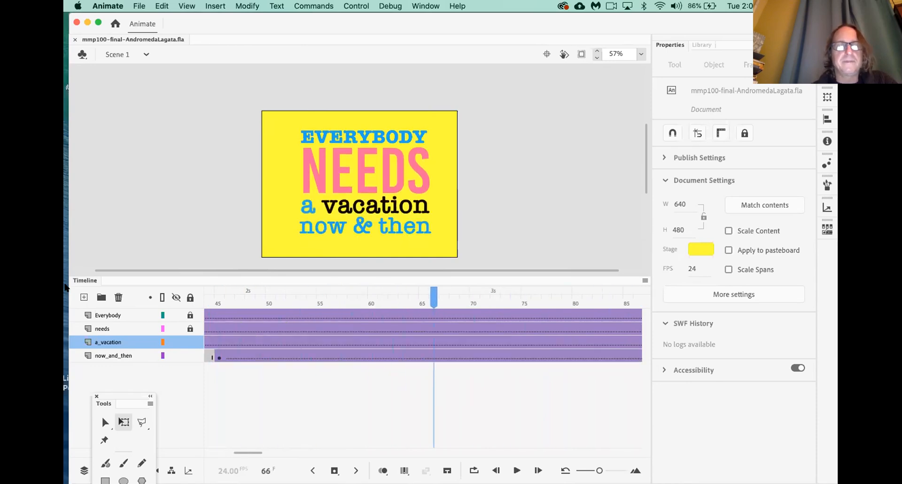
Nudge the now & then text down at frame 45 and replay from the start
left_click(217, 357)
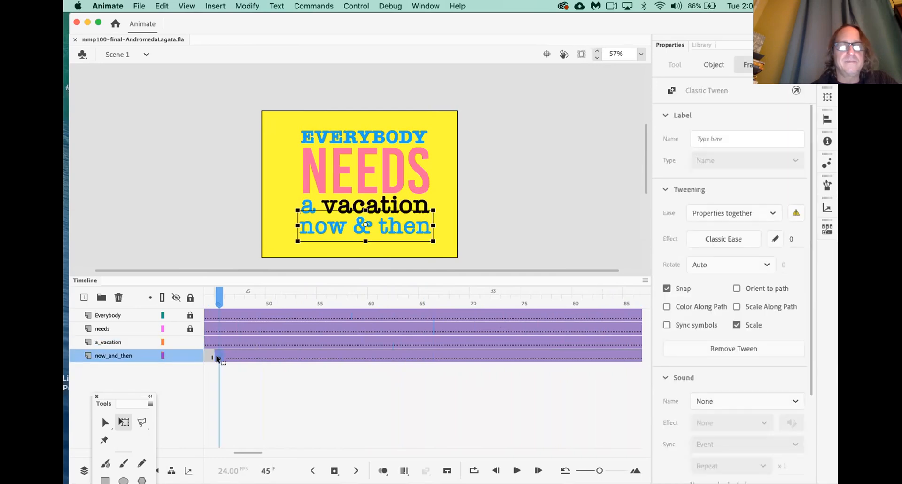
key("Down")
key("Down")
key("Down")
key("Down")
key("Down")
key("Down")
key("Down")
key("Down")
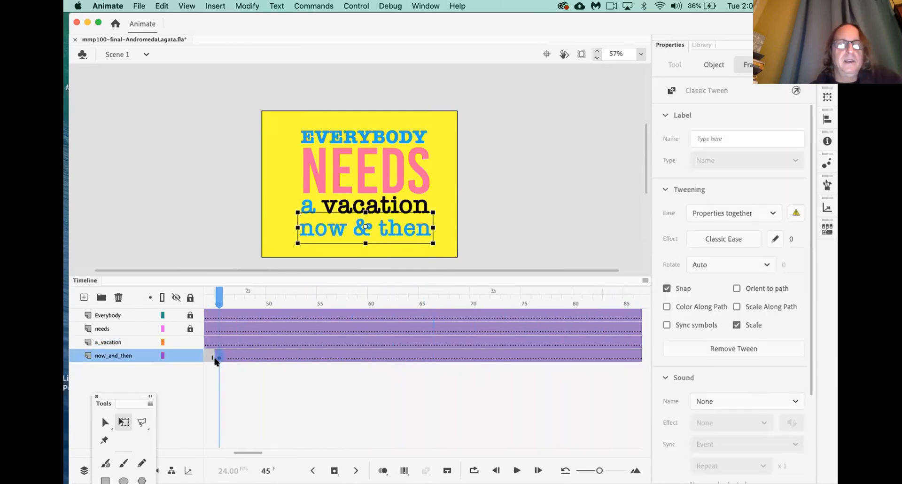
left_click_drag(218, 300, 162, 300)
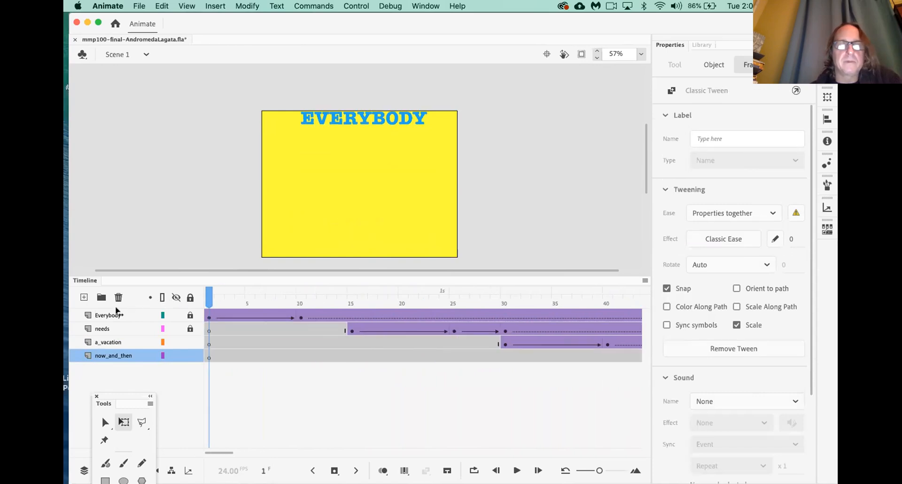
key("Return")
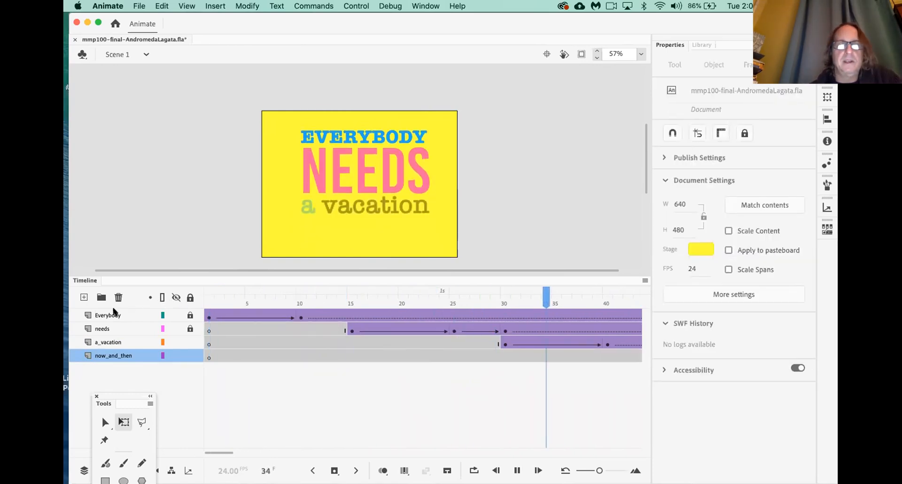
key("Return")
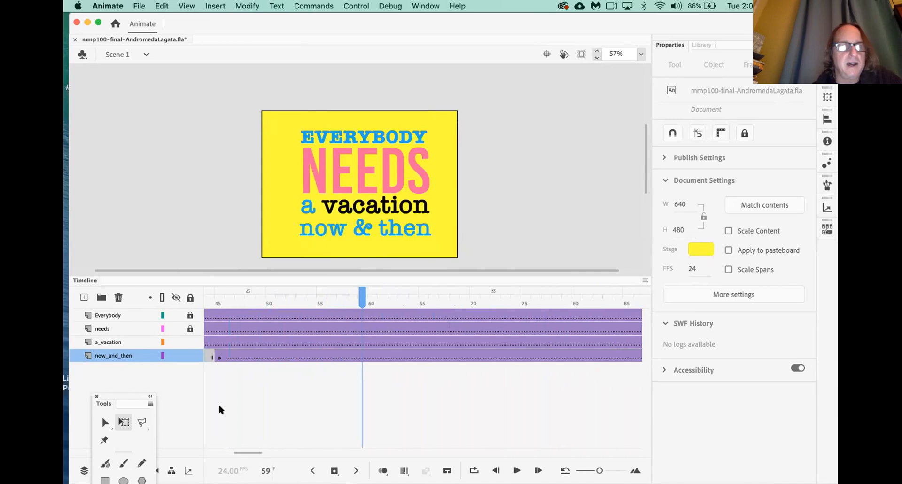
scroll(220, 402, "left", 2)
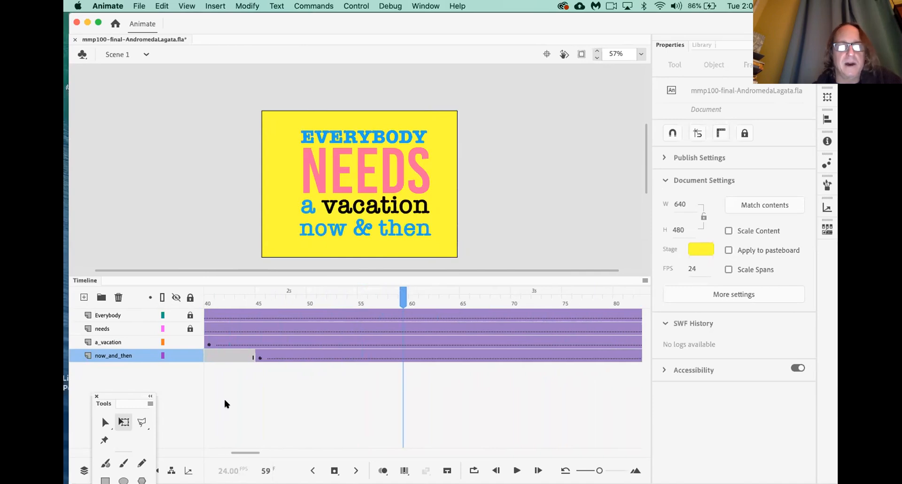
Add a keyframe at frame 55 on now_and_then and move the frame-45 text lower
left_click(258, 357)
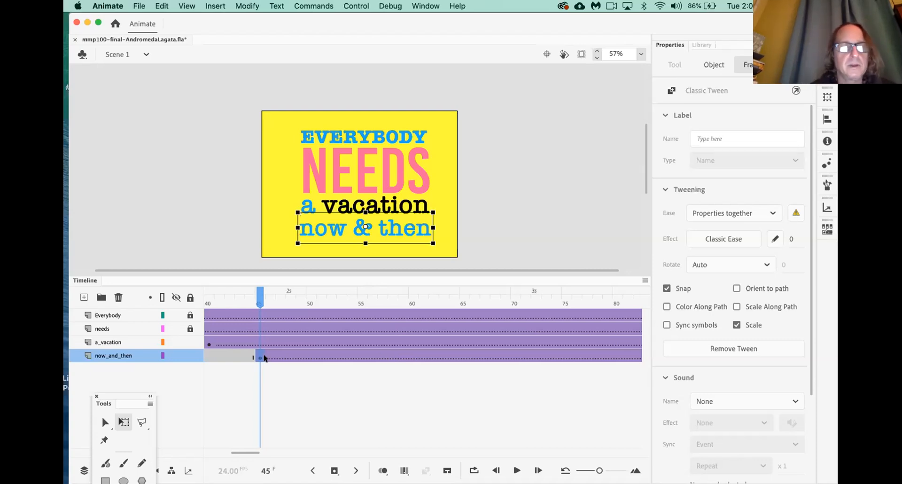
left_click(362, 357)
key("F6")
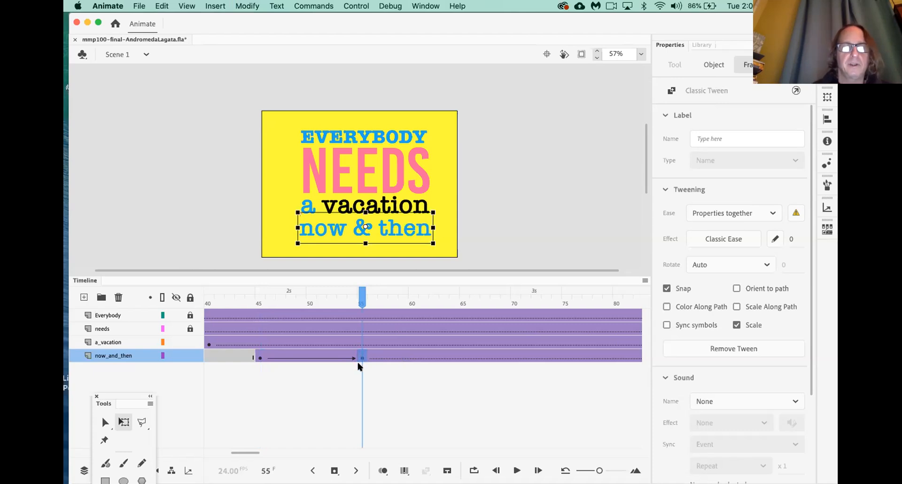
left_click(259, 358)
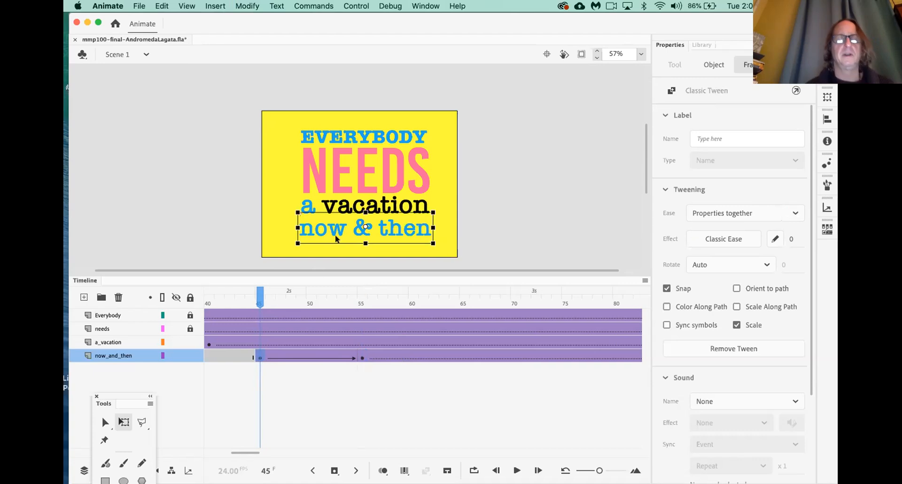
left_click_drag(336, 235, 334, 253)
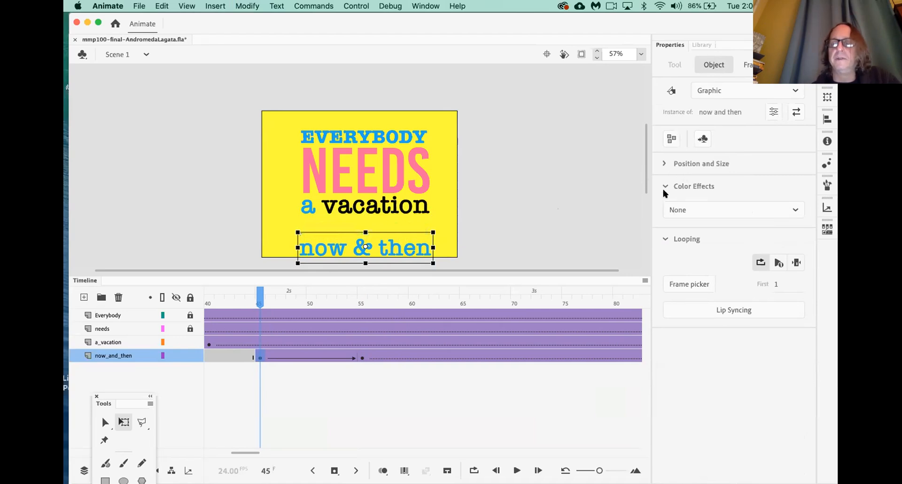
Set the frame-45 now & then text to Alpha 0% so it fades in
left_click(689, 209)
left_click(681, 298)
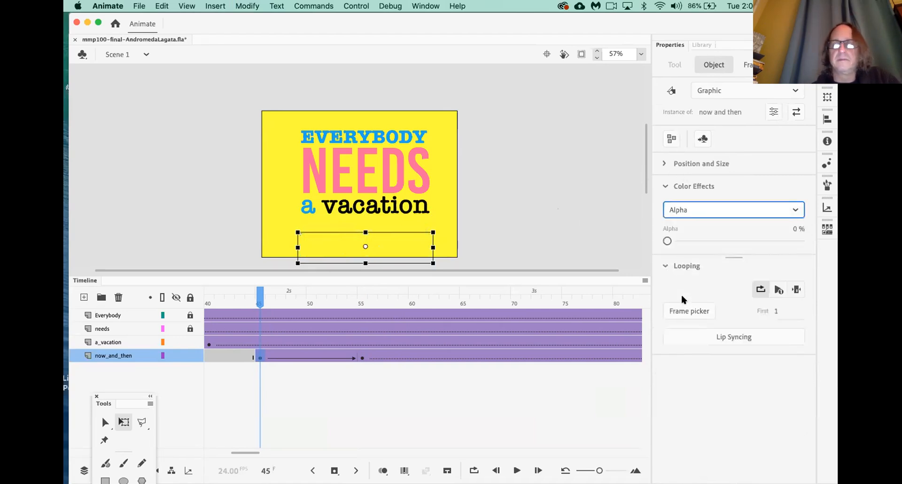
left_click(563, 224)
scroll(318, 378, "left", 10)
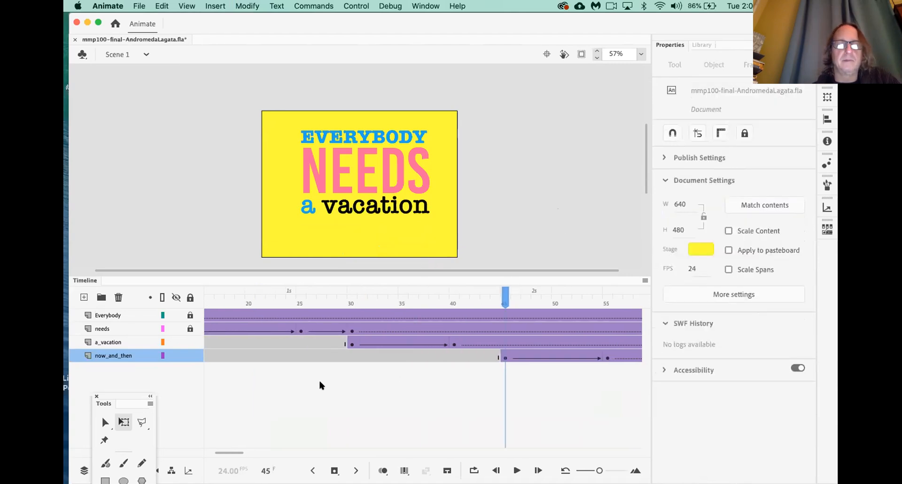
key("Return")
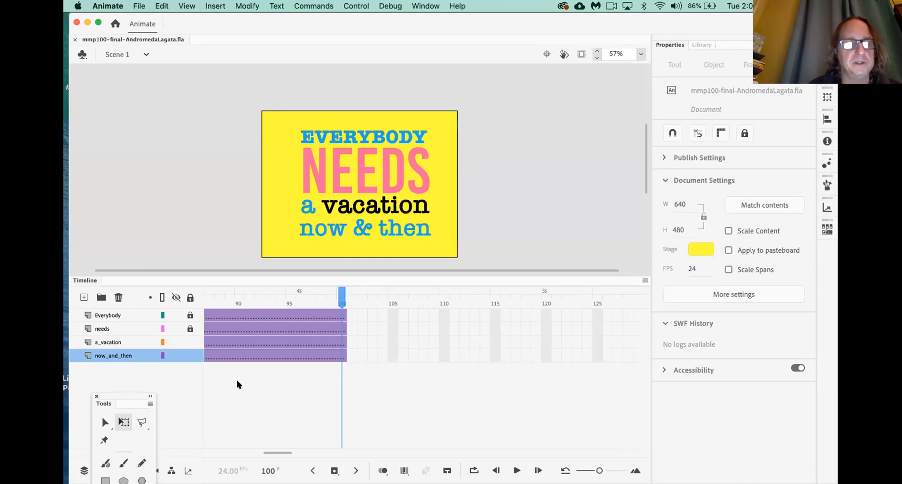
Create a layer named BG and drag it below now_and_then to the bottom of the stack
scroll(235, 378, "left", 10)
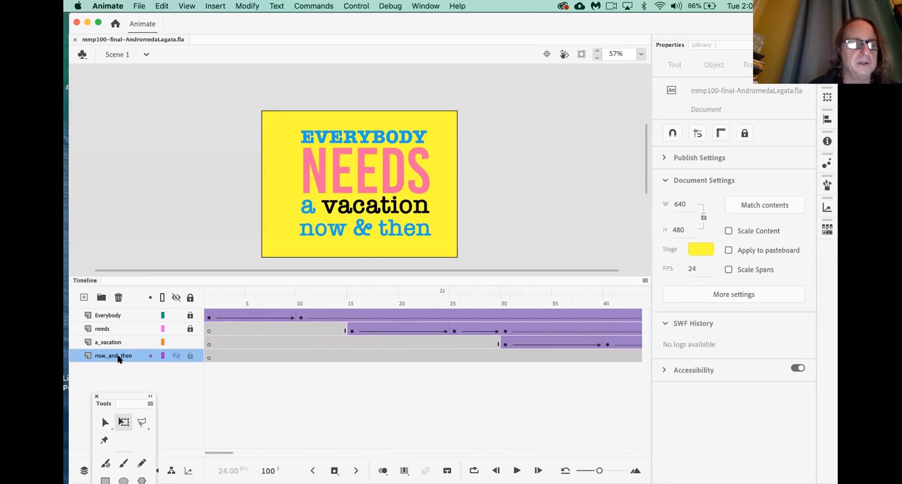
left_click(118, 356)
left_click(84, 297)
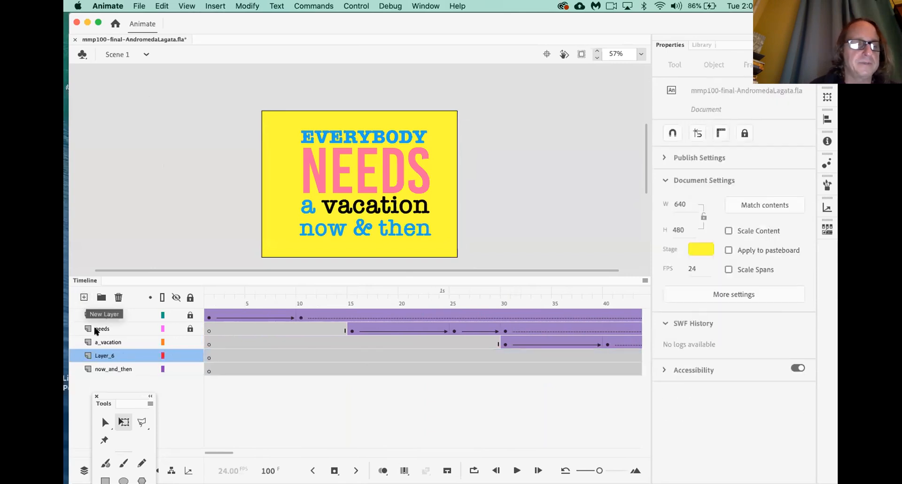
double_click(112, 356)
type("BG")
left_click(203, 408)
left_click(112, 351)
left_click_drag(112, 350, 114, 368)
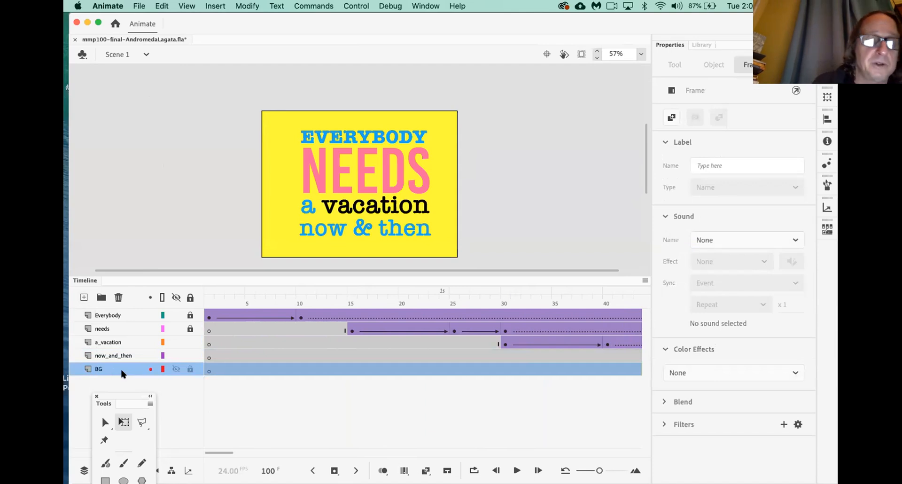
left_click_drag(121, 396, 104, 186)
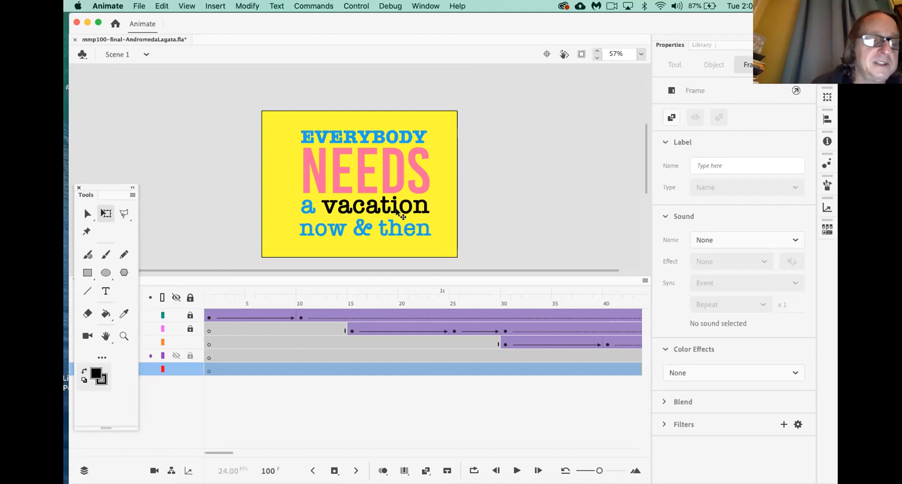
Draw a rectangle filled with the stage's yellow covering the whole stage
left_click(87, 272)
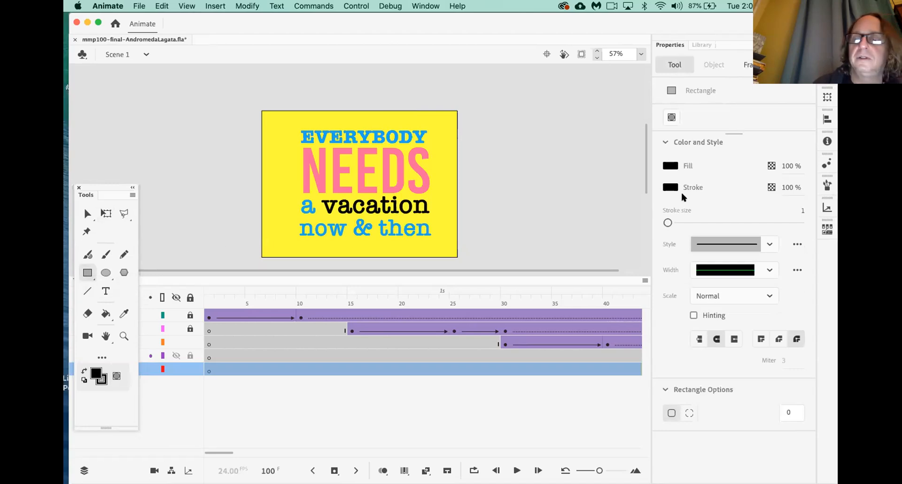
left_click(666, 169)
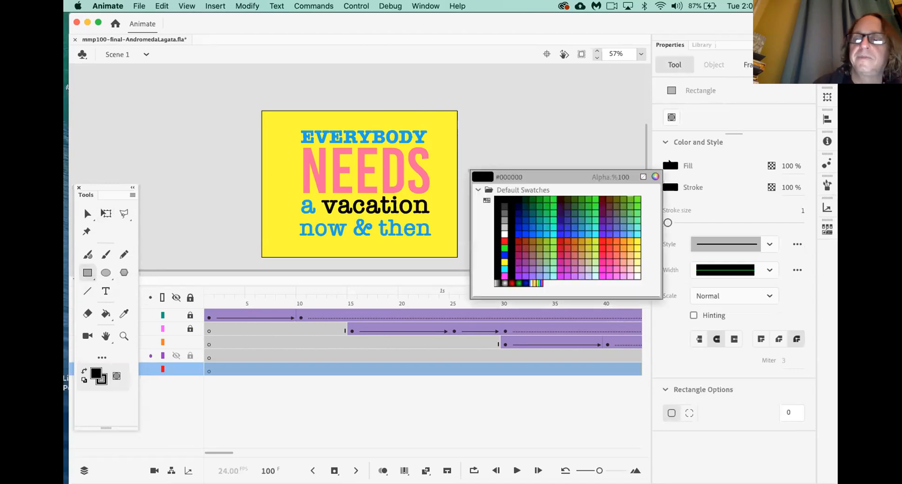
left_click(442, 154)
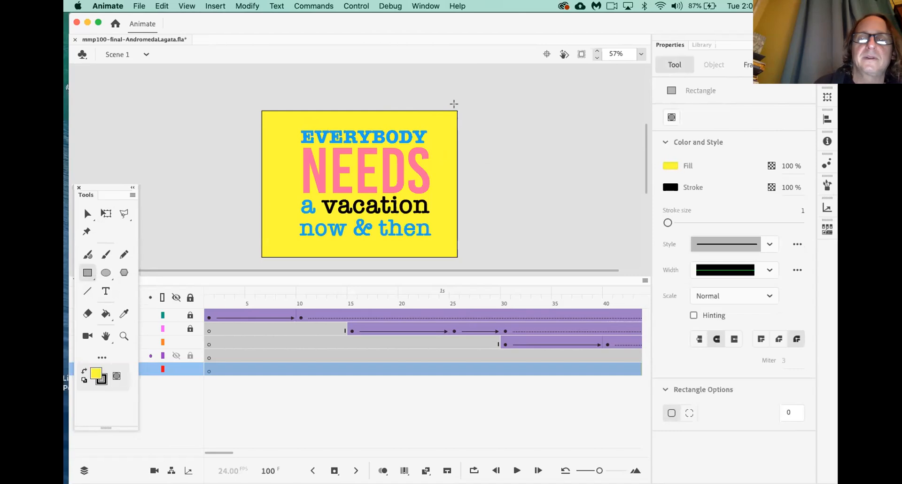
left_click_drag(460, 108, 257, 259)
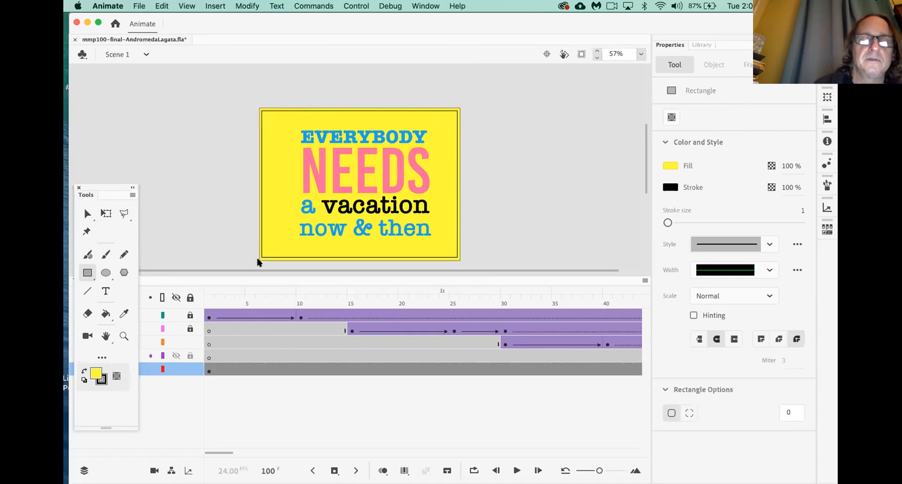
Convert the yellow rectangle into a Graphic symbol named BG
left_click(87, 214)
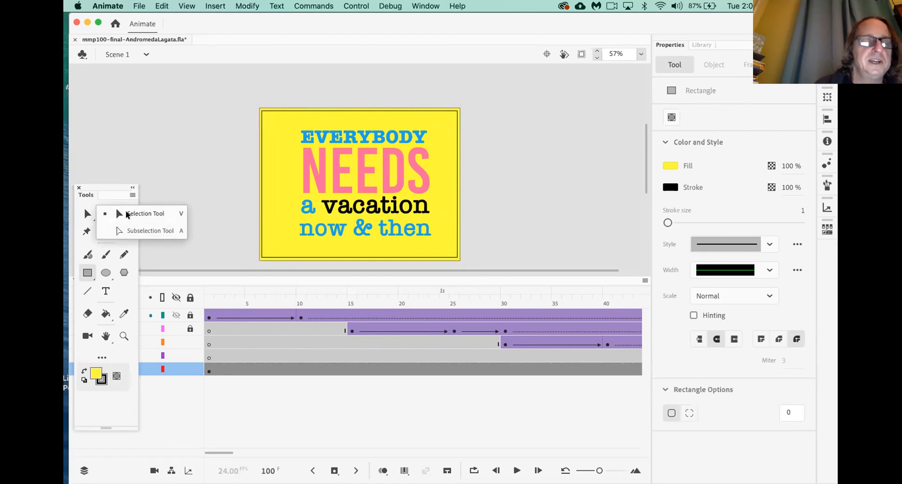
left_click(125, 213)
left_click(268, 202)
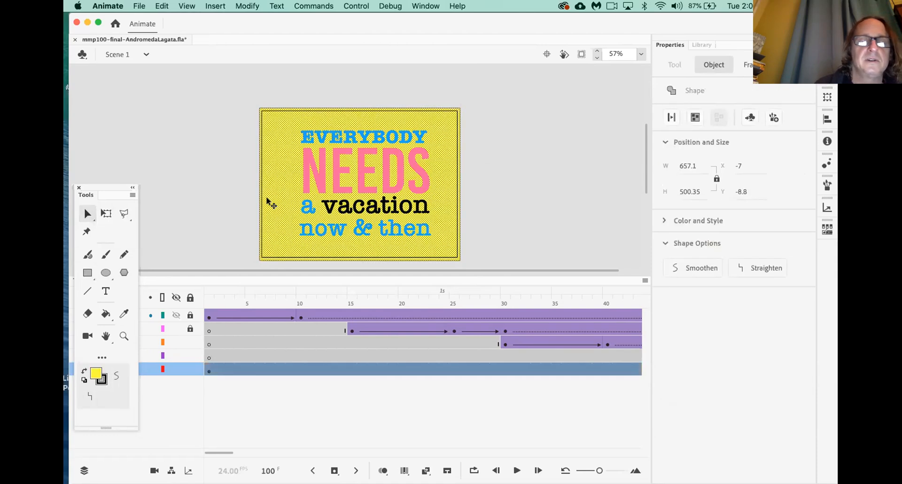
right_click(270, 203)
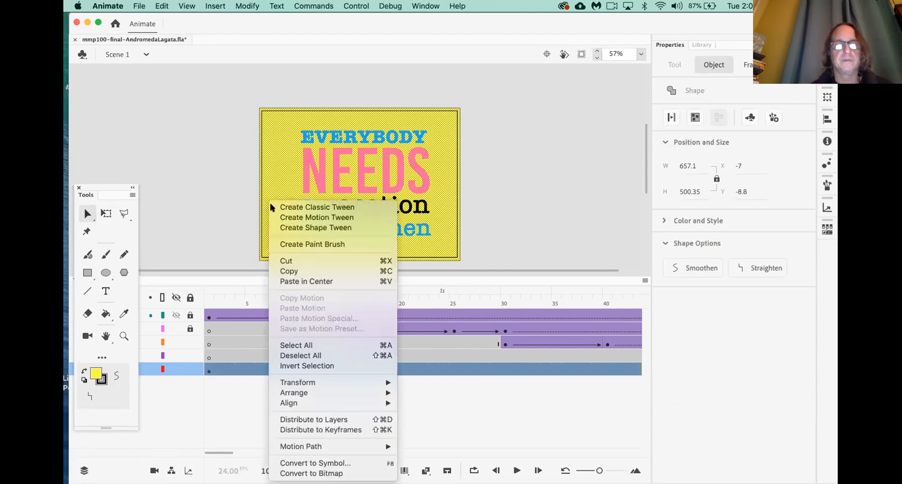
left_click(312, 463)
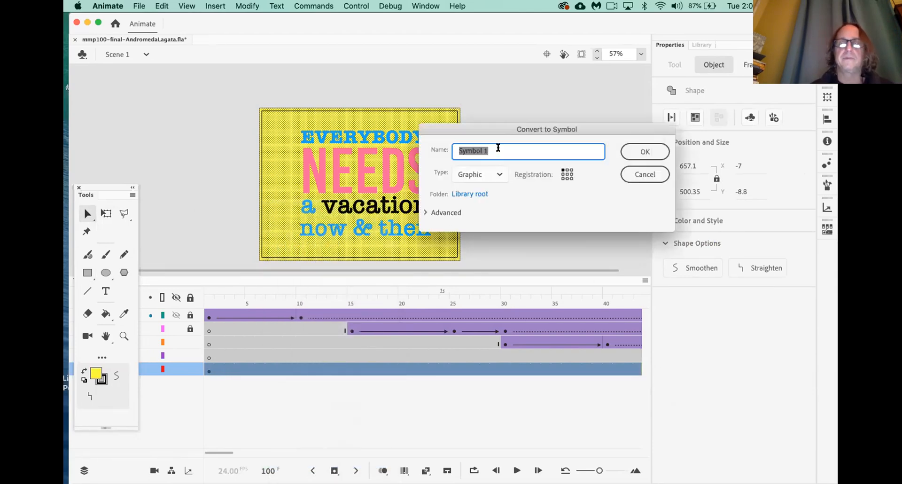
type("BG")
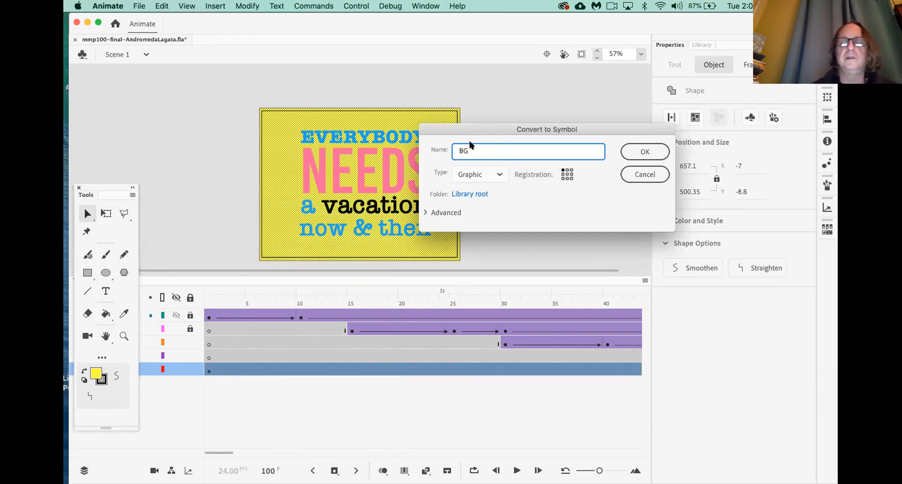
left_click(656, 150)
Open the Library and preview the Everybody, needs, now and then and BG symbols
left_click(711, 46)
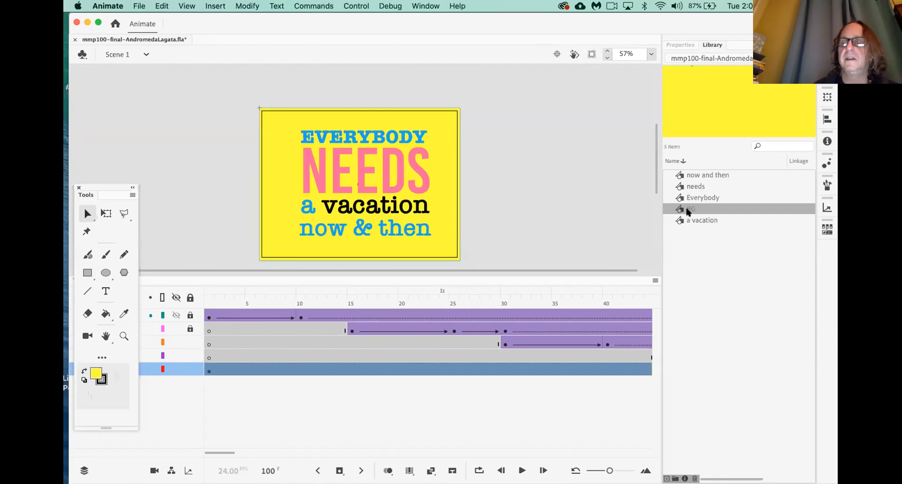
left_click(690, 198)
left_click(689, 186)
left_click(689, 175)
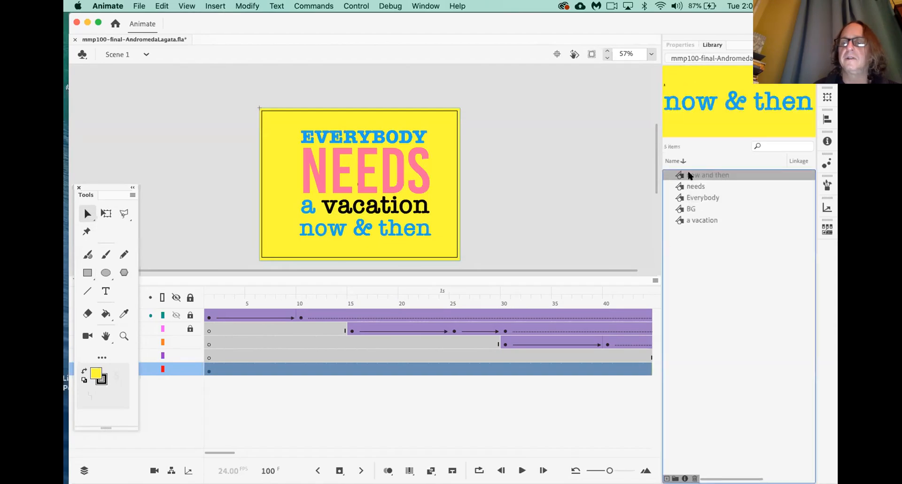
left_click(689, 210)
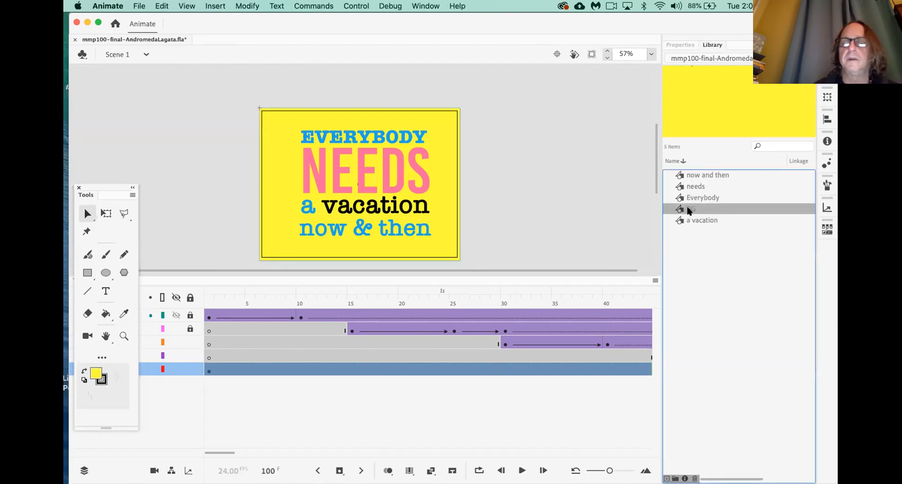
left_click_drag(682, 211, 332, 367)
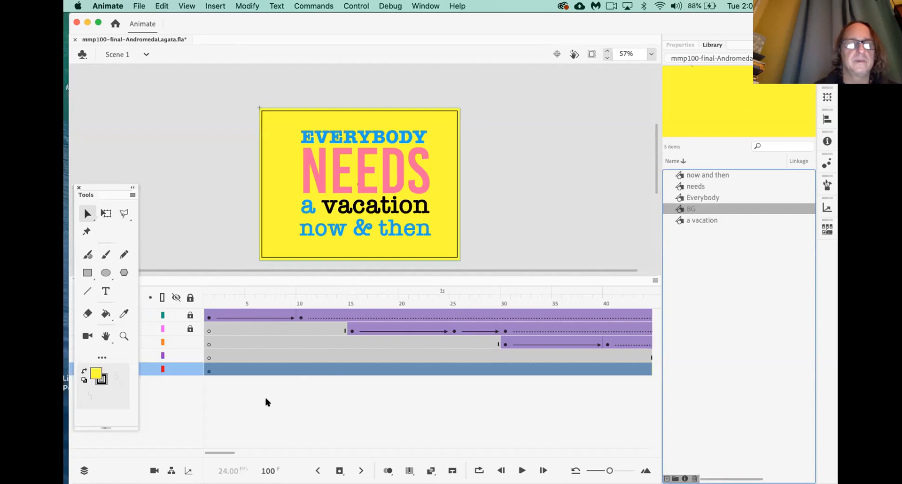
Create a classic tween on frame 1 of the BG layer and scrub the opening frames
left_click(208, 372)
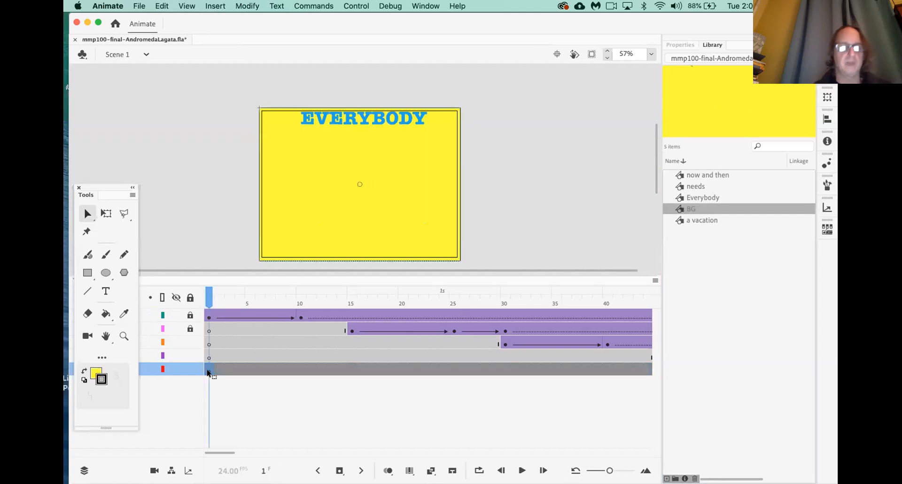
right_click(208, 371)
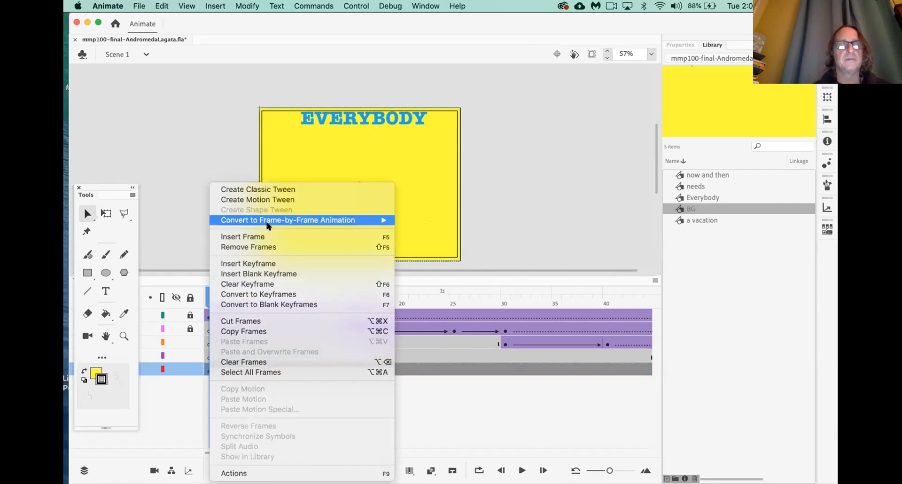
left_click(263, 189)
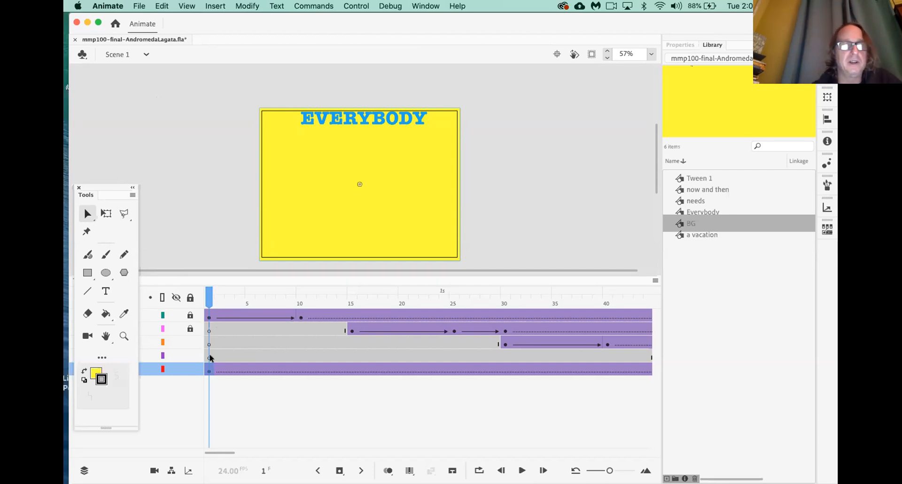
left_click_drag(207, 297, 401, 319)
Insert a keyframe at frame 20 on the BG layer and select the background instance
left_click(403, 370)
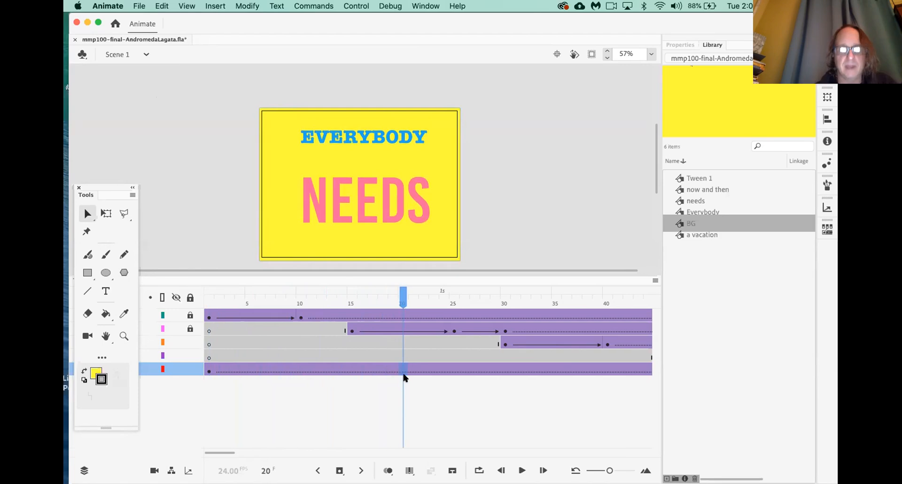
key("F6")
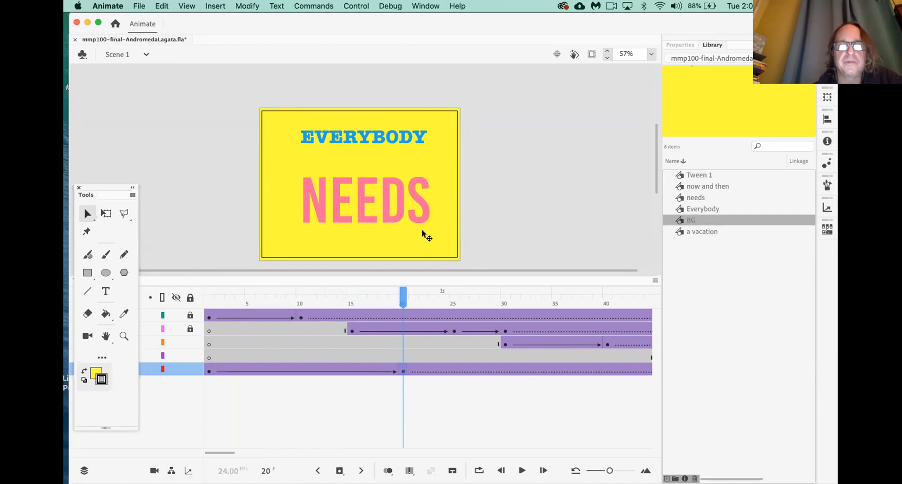
left_click(429, 239)
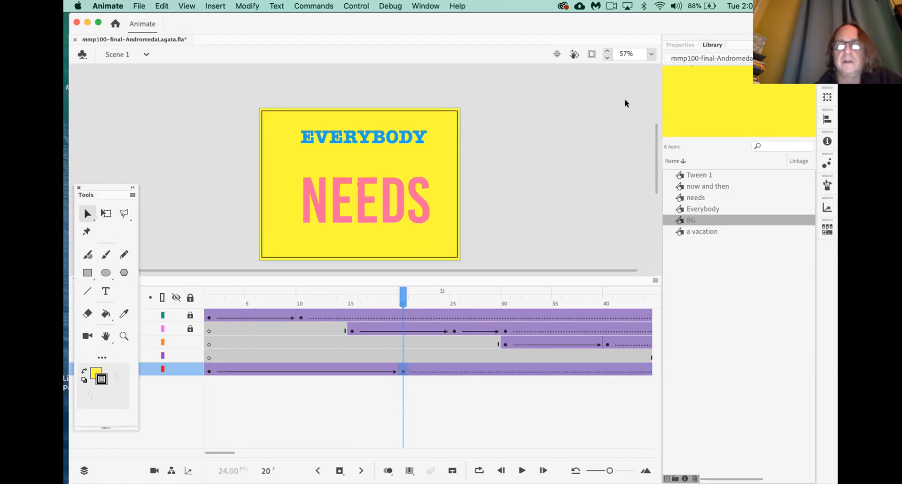
Apply a 100% Tint color effect of pale green #CCFFCC to the frame-20 background
left_click(673, 45)
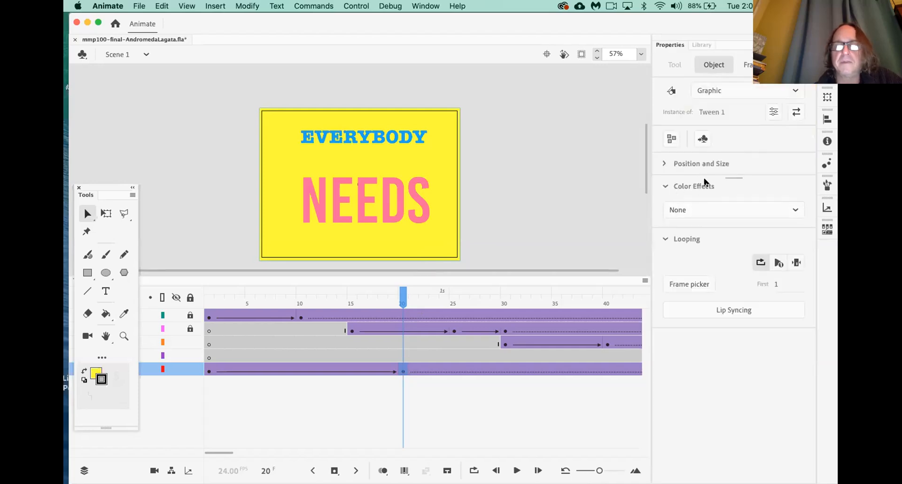
left_click(704, 206)
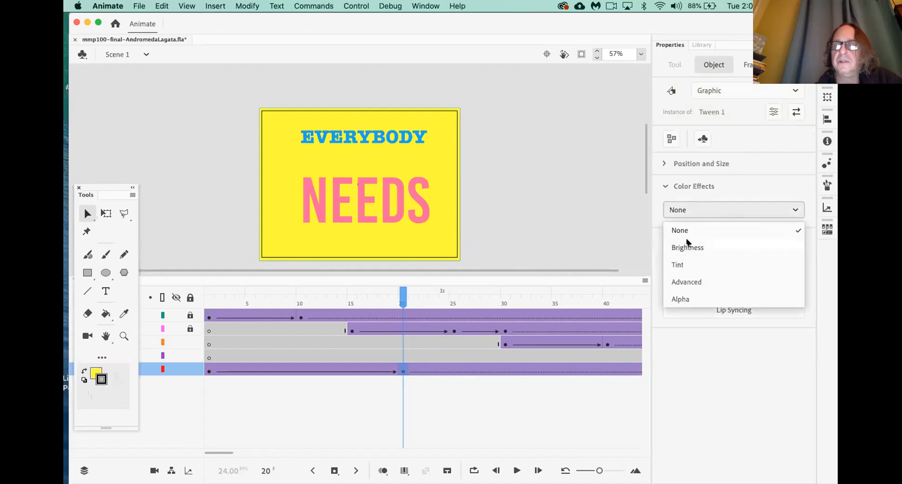
left_click(681, 266)
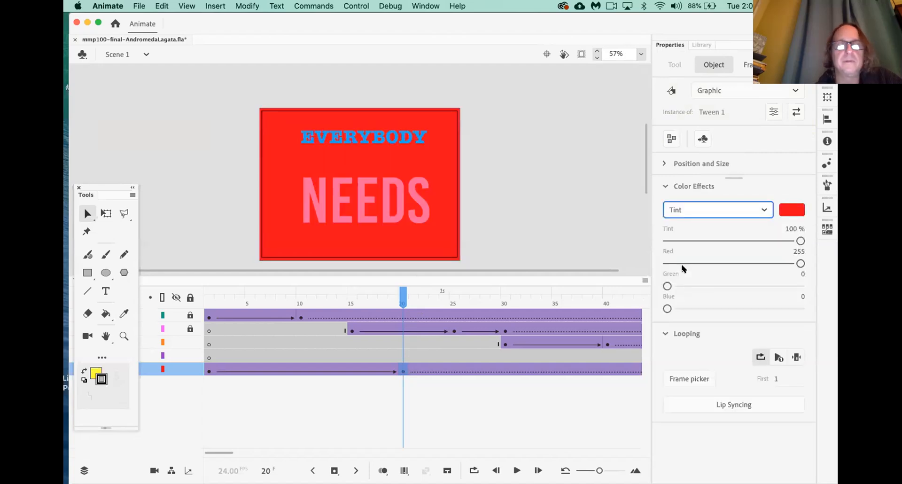
left_click(791, 209)
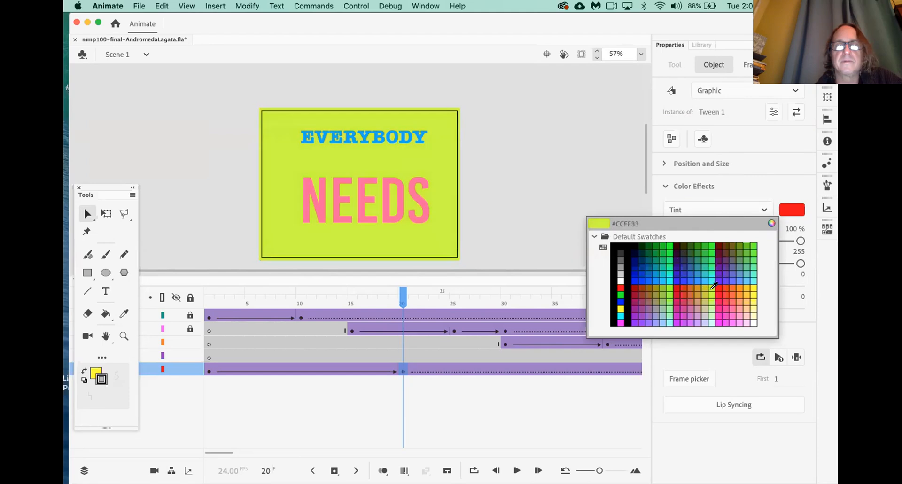
left_click(710, 308)
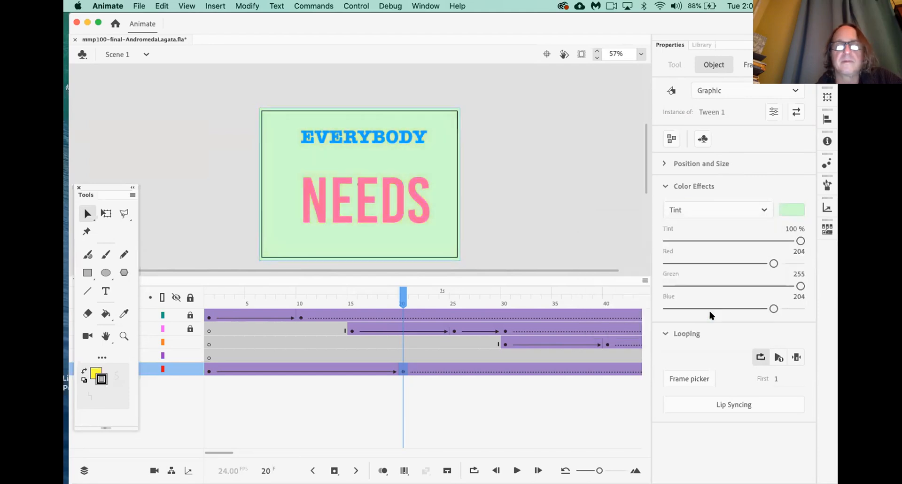
left_click_drag(800, 241, 824, 240)
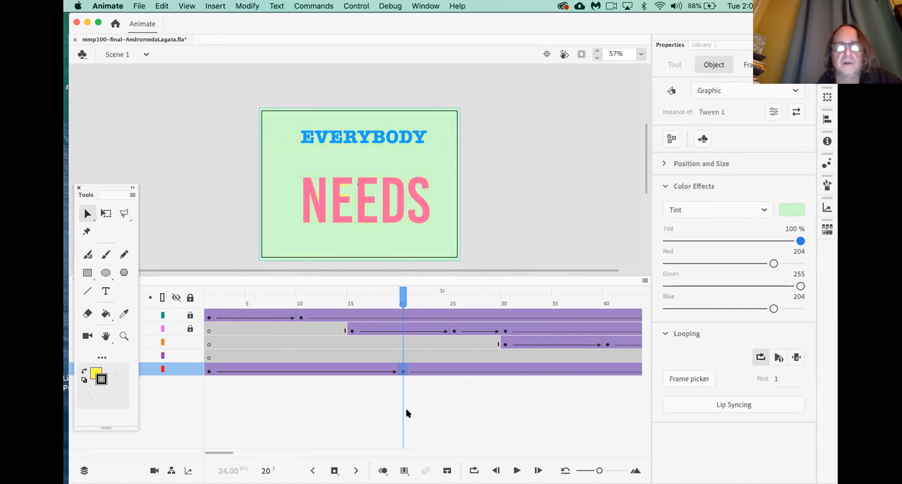
Add a keyframe at frame 40 on the BG layer and tint the background bright green #99FF33
scroll(446, 394, "right", 8)
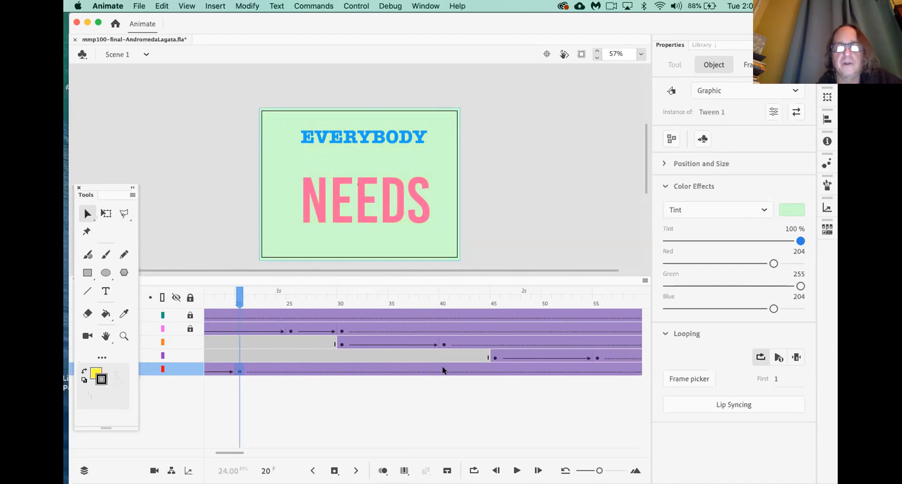
left_click(442, 370)
key("F6")
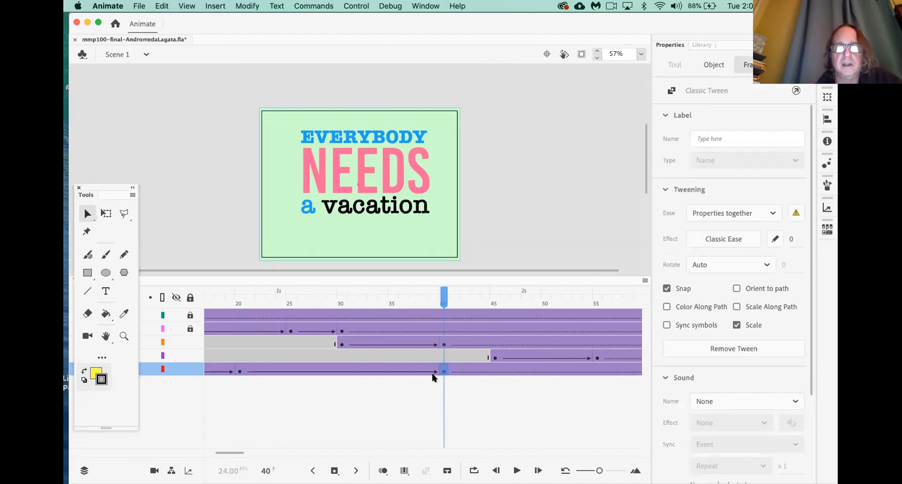
left_click(431, 245)
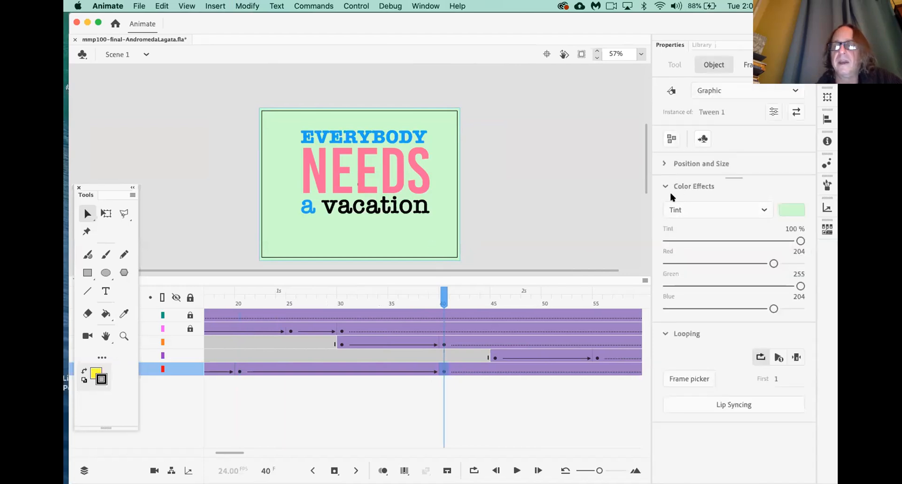
left_click_drag(800, 240, 656, 239)
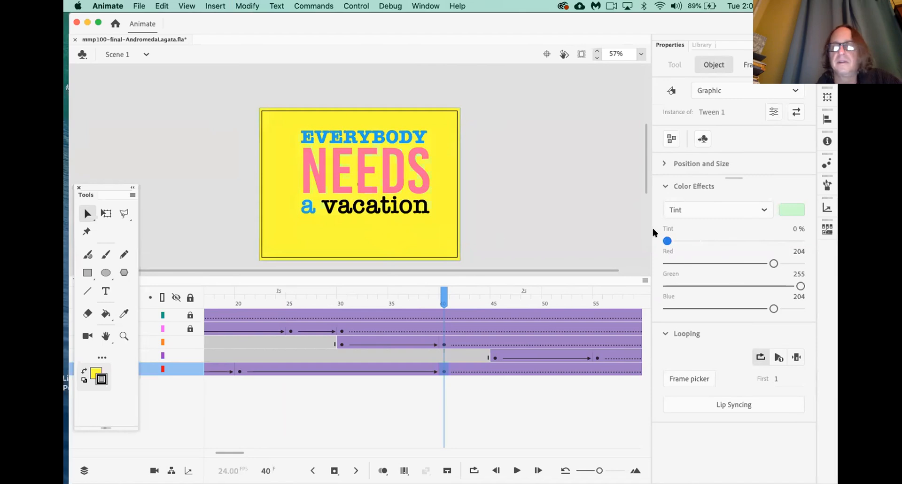
left_click_drag(666, 240, 764, 241)
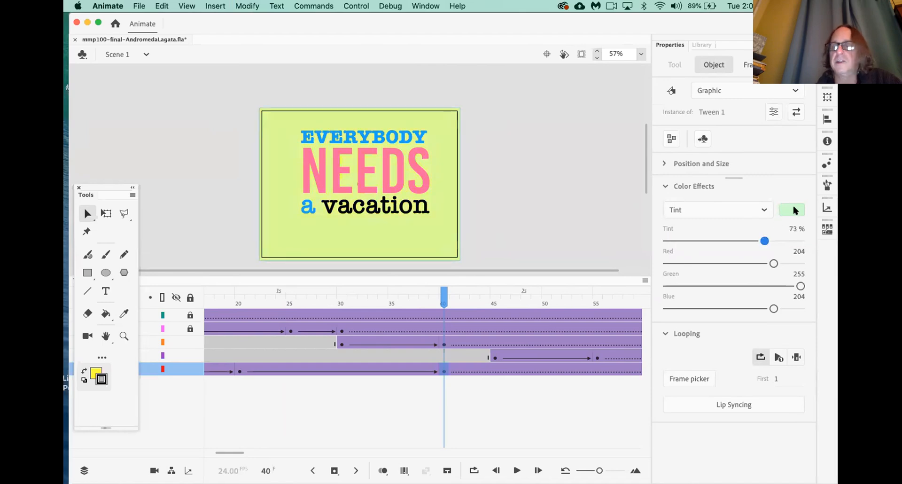
left_click(793, 207)
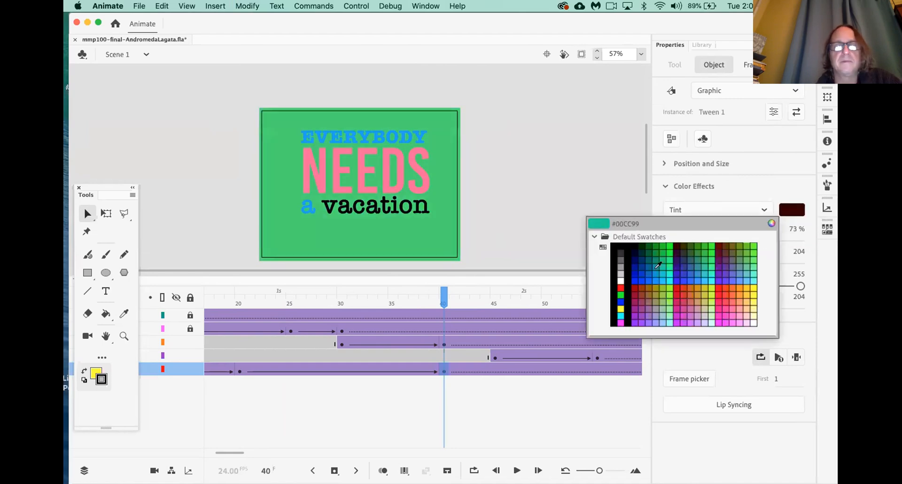
left_click(671, 289)
left_click_drag(764, 241, 817, 239)
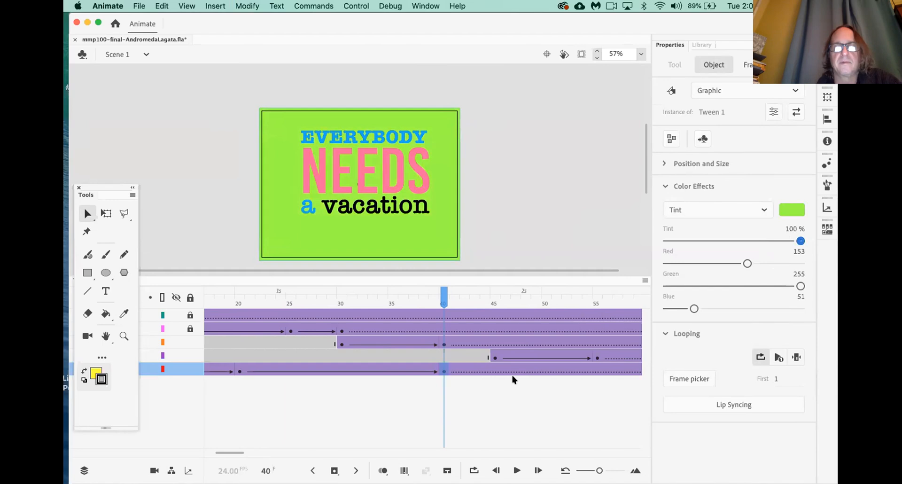
Test-play the movie with the full-strength green background, then close the preview window
scroll(511, 376, "right", 5)
scroll(513, 379, "right", 4)
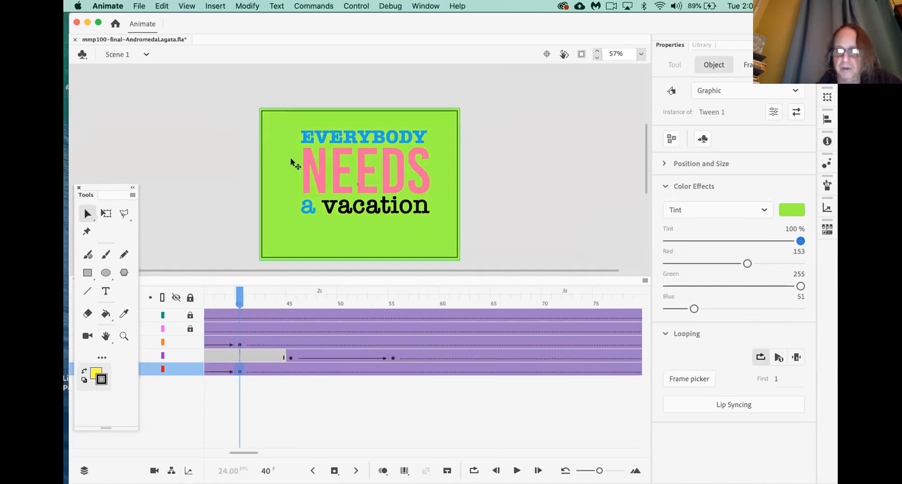
key("super+Return")
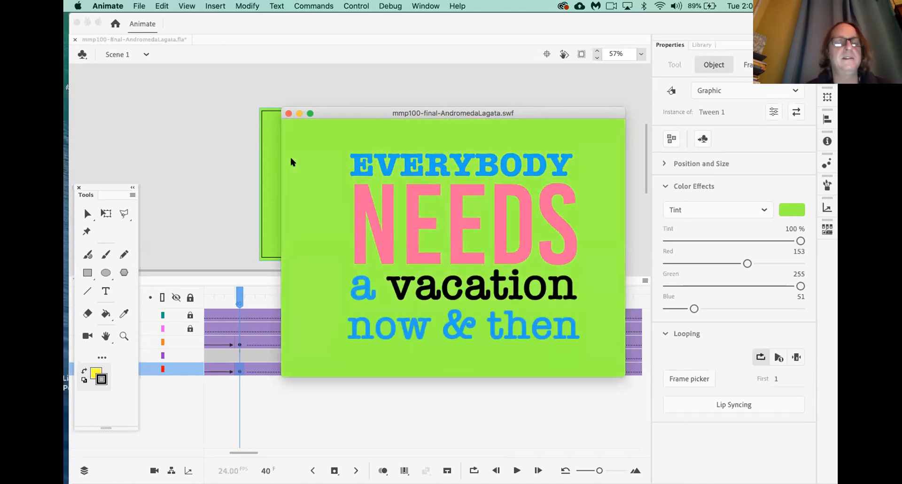
left_click(288, 113)
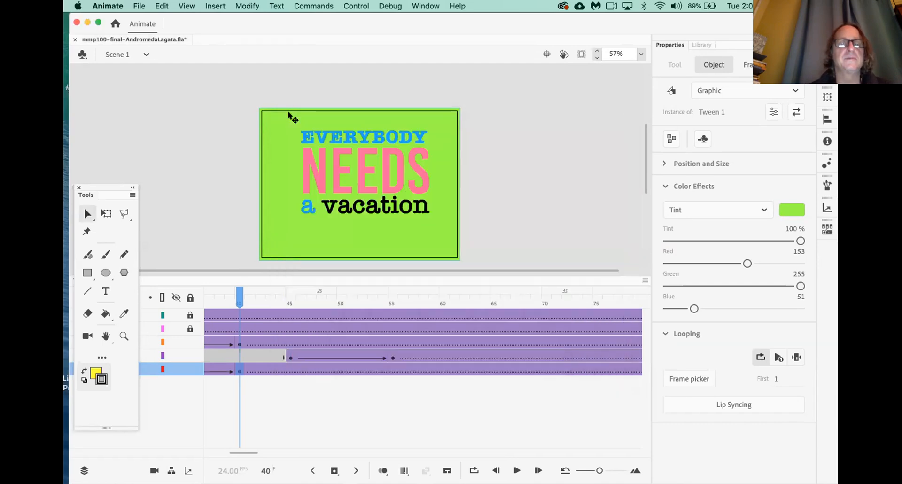
left_click(240, 371)
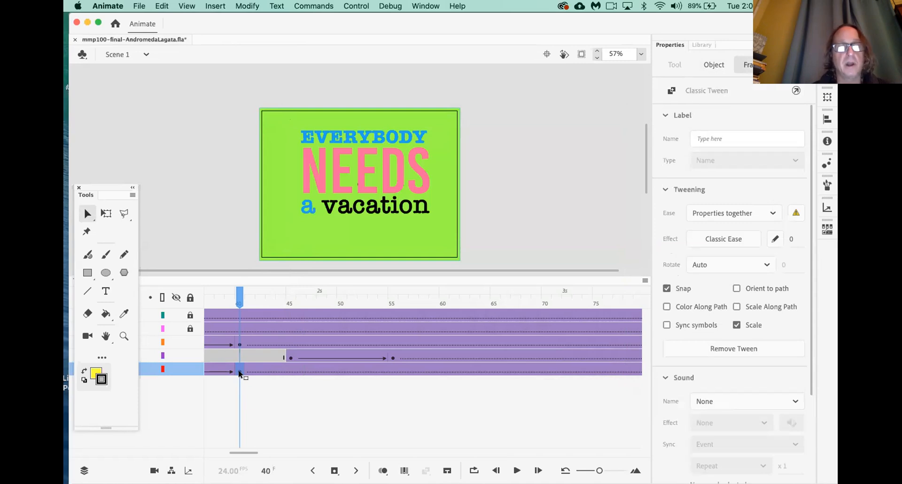
left_click(547, 371)
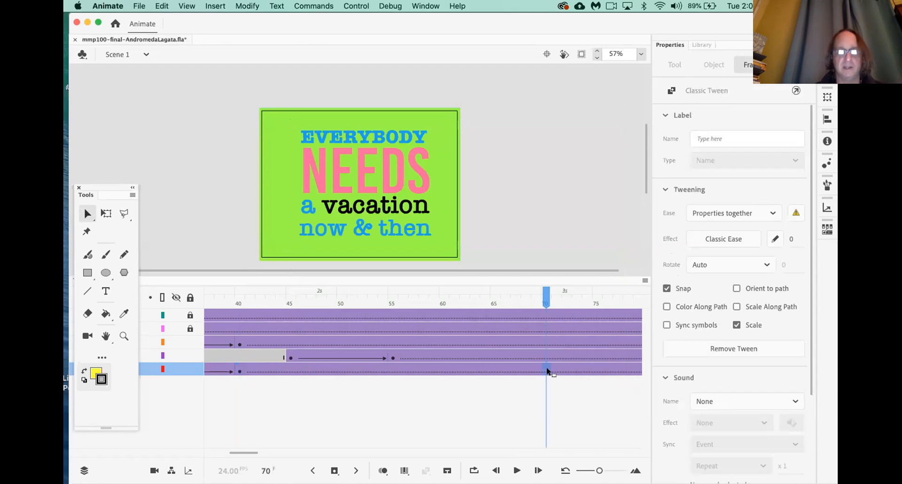
key("F6")
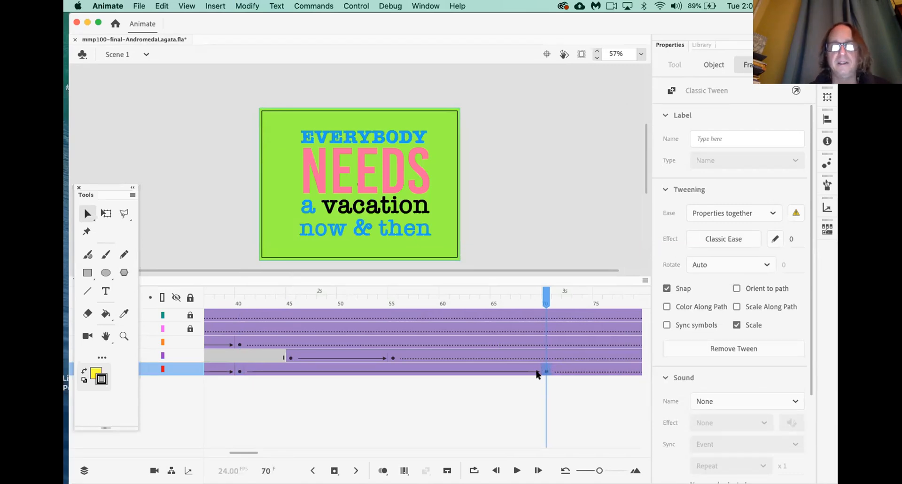
left_click(239, 371)
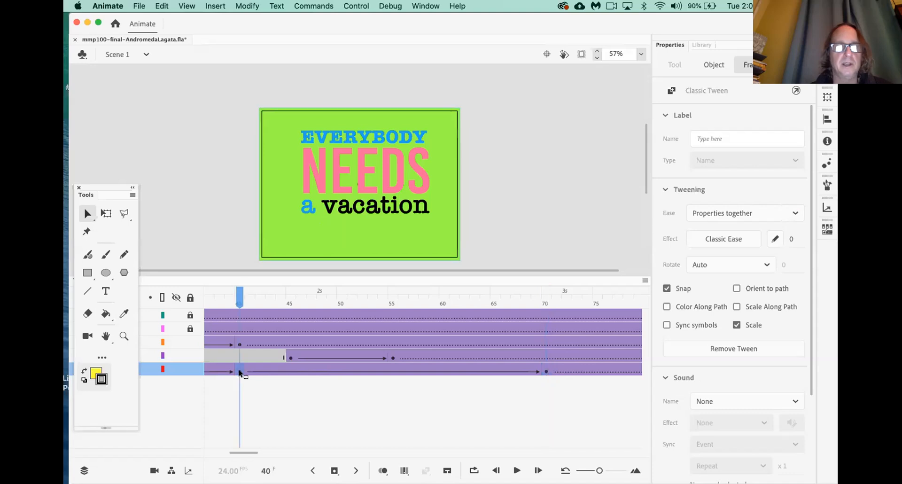
left_click(546, 371)
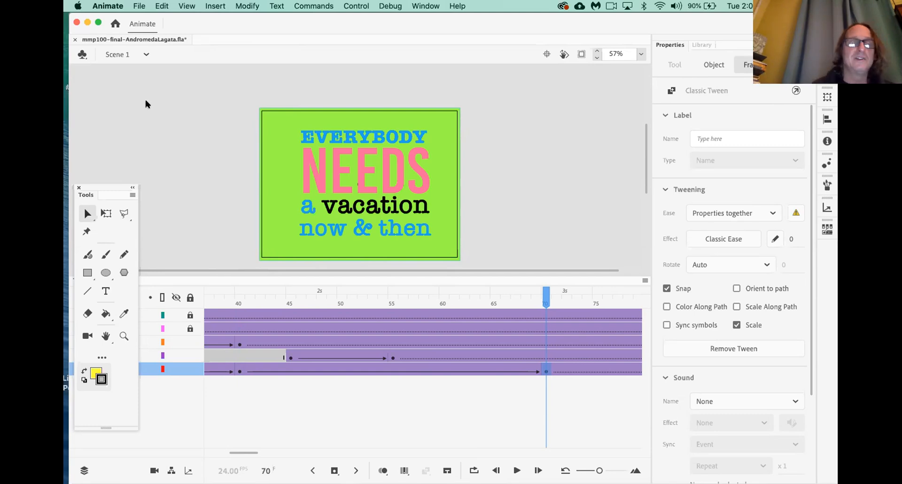
left_click(239, 370)
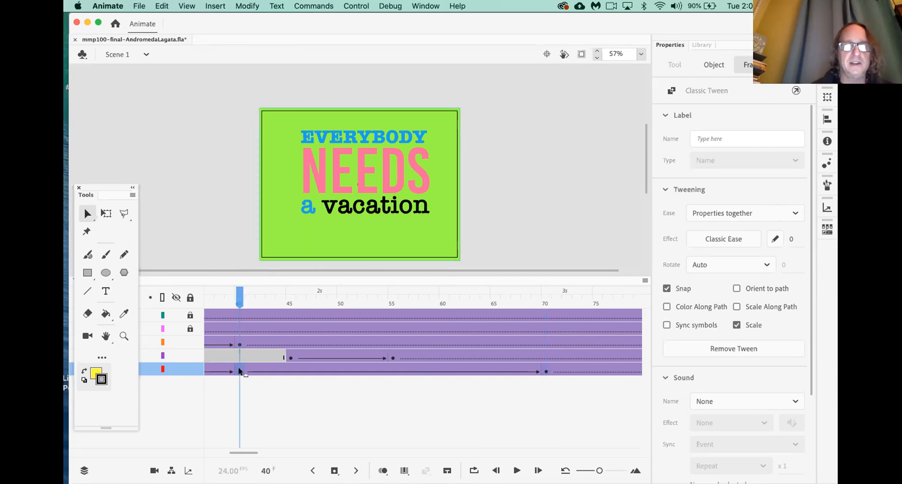
left_click_drag(239, 295, 545, 285)
scroll(524, 390, "right", 5)
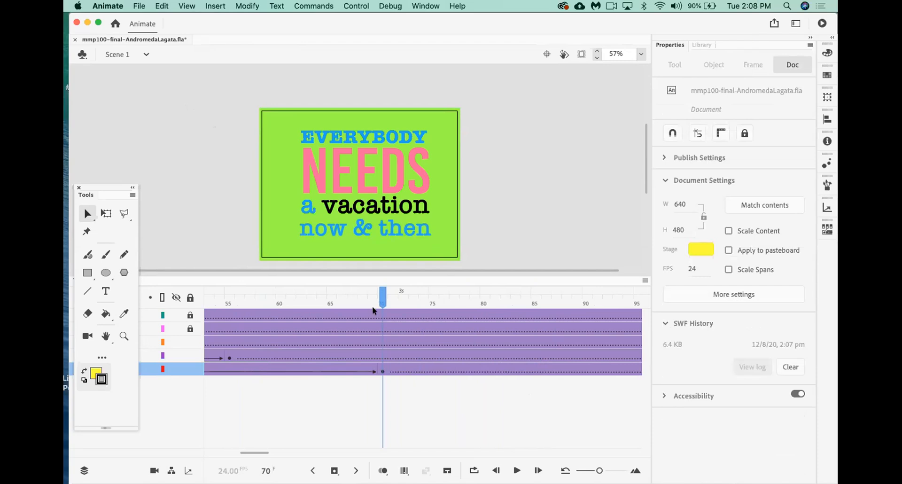
Keyframe the background at frame 77 with 0% tint so it returns to yellow, then save and test
left_click(454, 371)
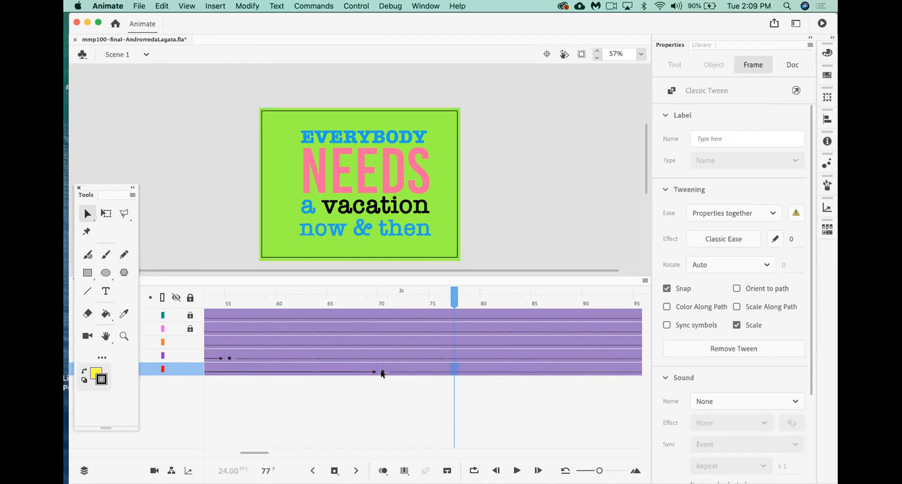
key("F6")
left_click(446, 247)
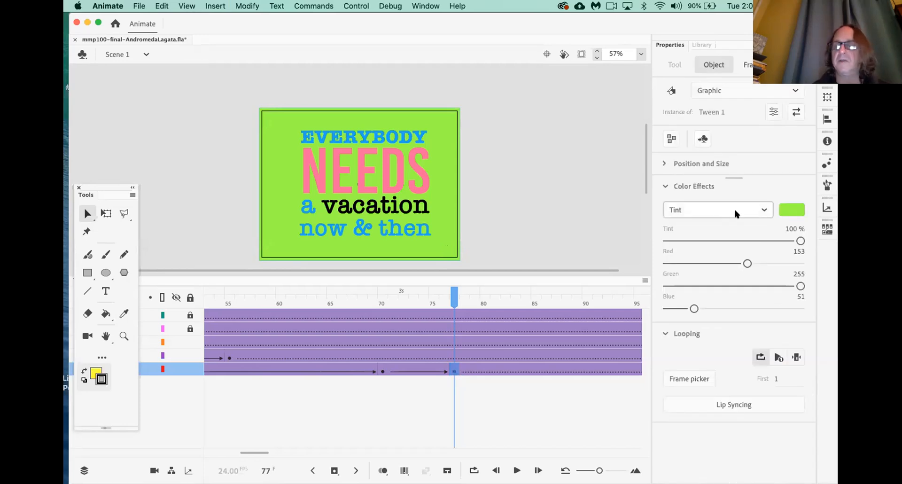
left_click_drag(800, 241, 636, 228)
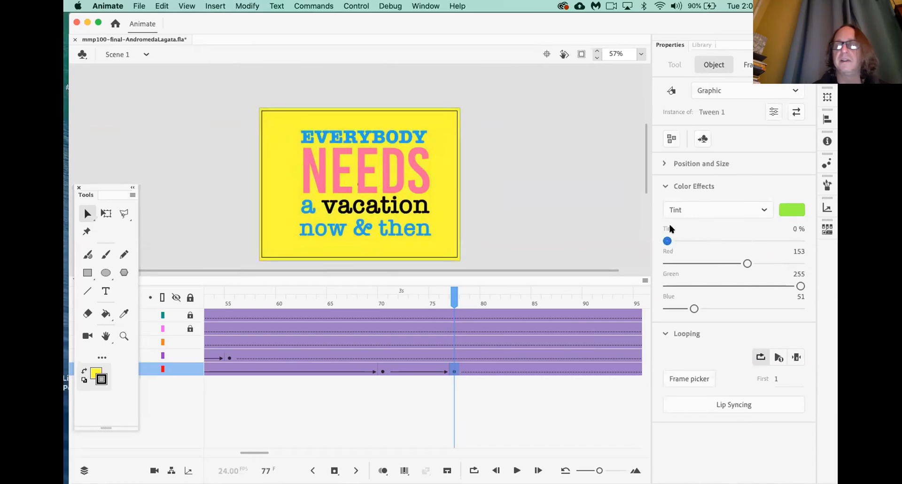
left_click(585, 233)
key("super+s")
key("super+Return")
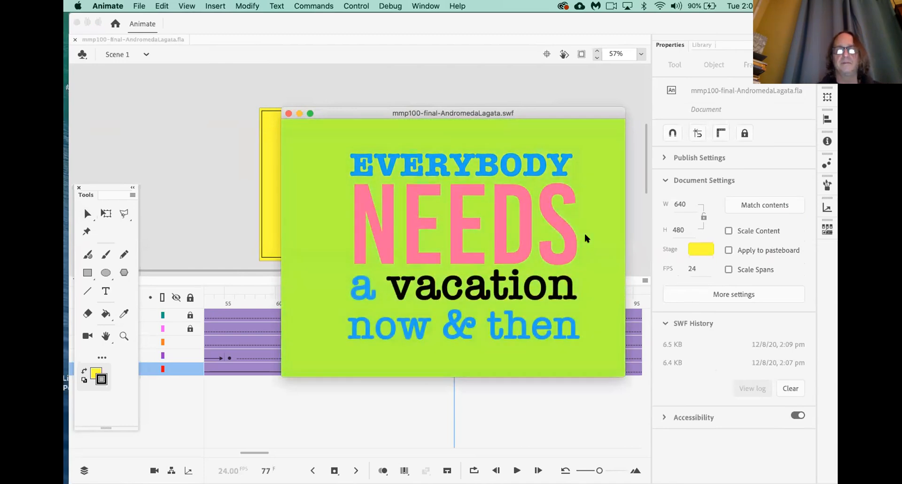
Close the SWF test window to get back to the stage at frame 77
left_click(289, 114)
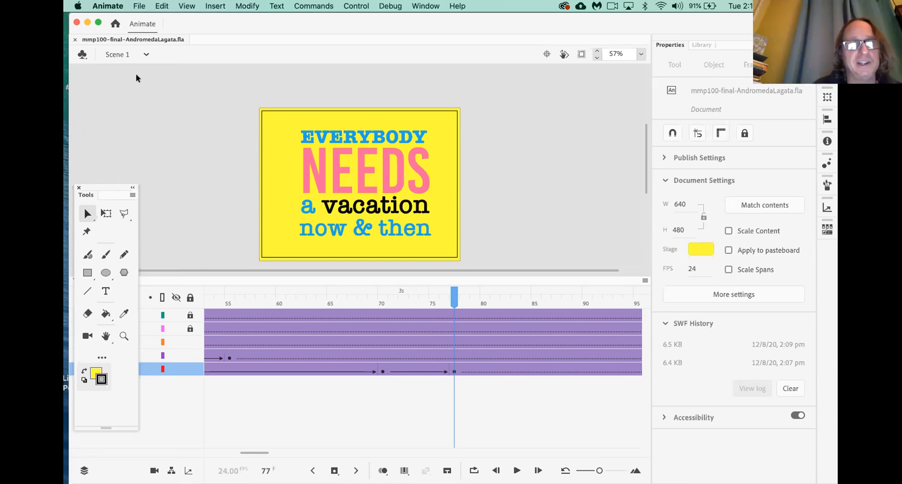
Insert keyframes at frame 100 on the top, pink, orange, purple and red layers
scroll(362, 332, "right", 10)
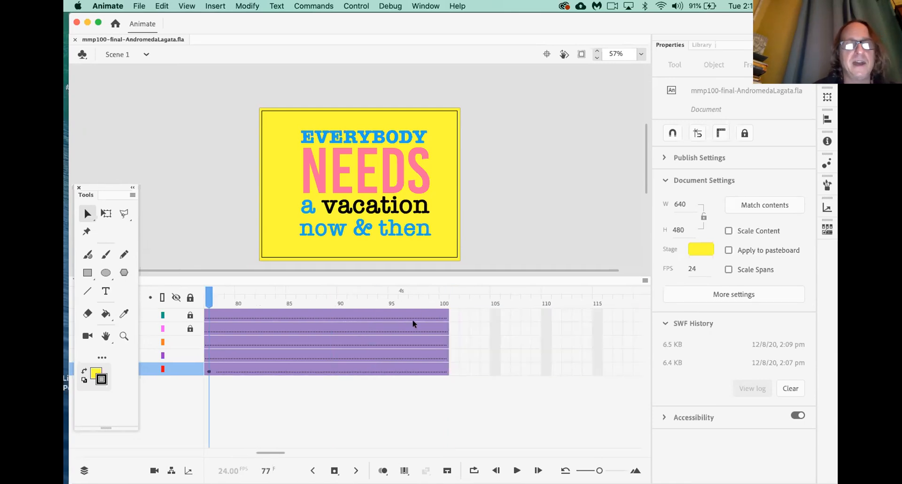
left_click_drag(288, 297, 394, 298)
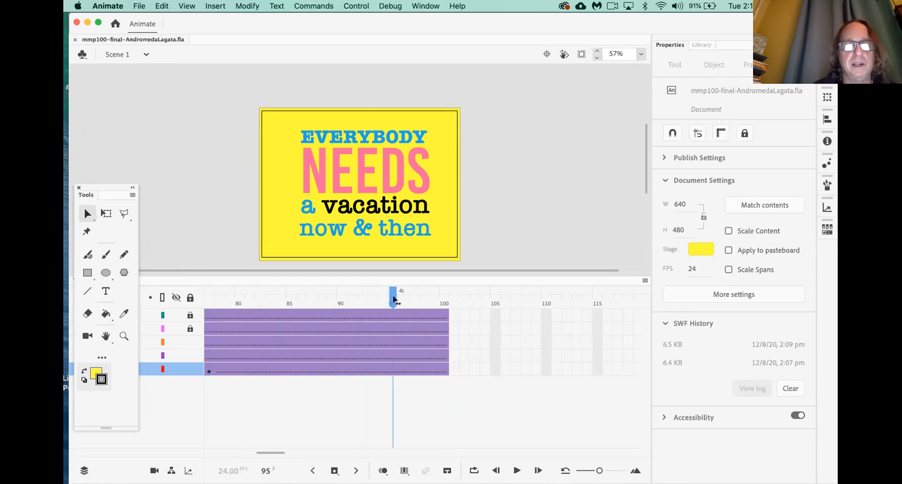
left_click(445, 316)
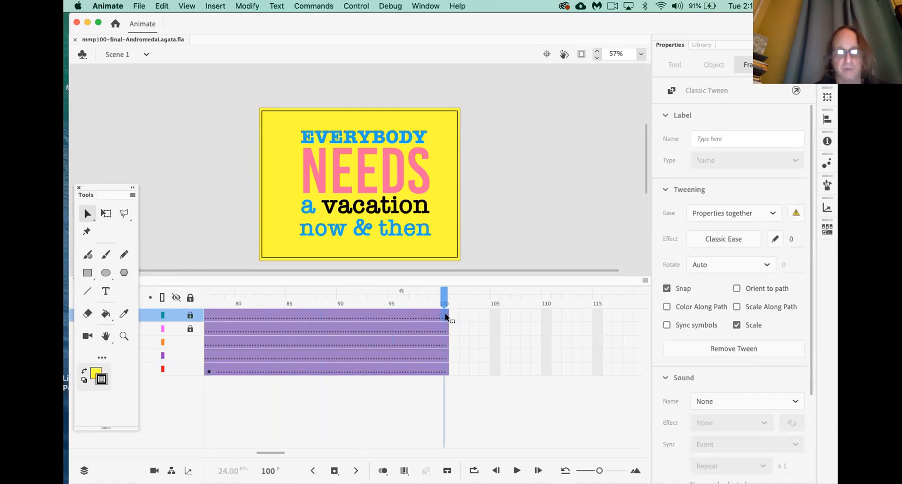
key("F6")
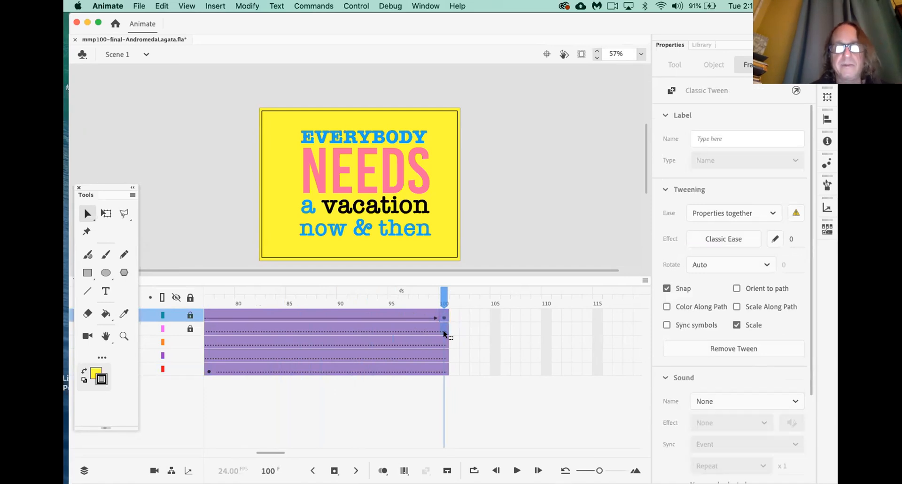
left_click(443, 334)
key("F6")
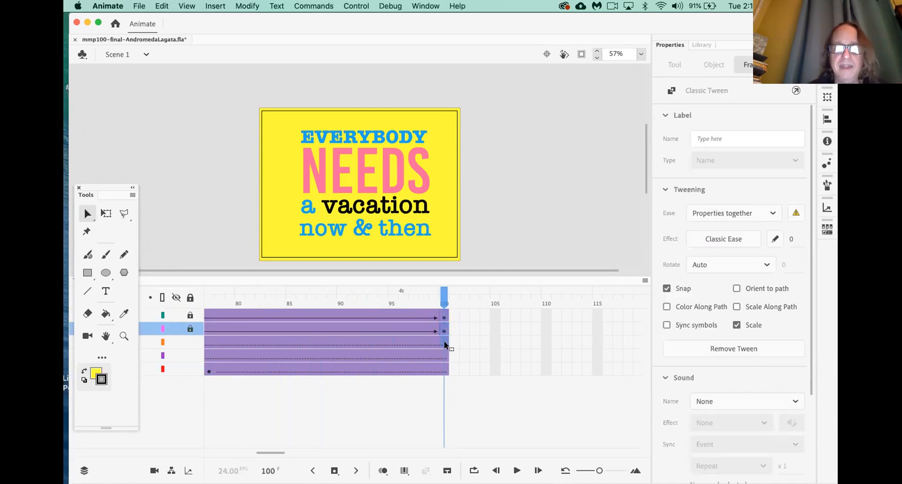
left_click(444, 342)
key("F6")
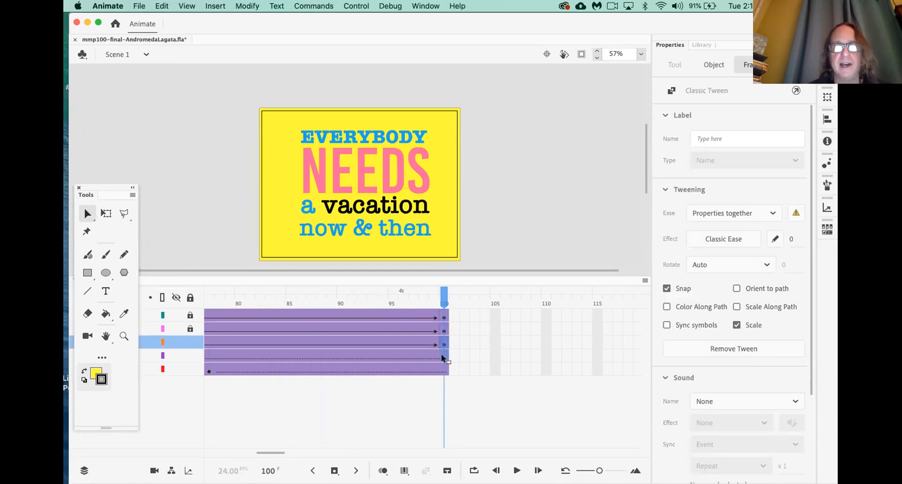
left_click(442, 355)
key("F6")
left_click(444, 372)
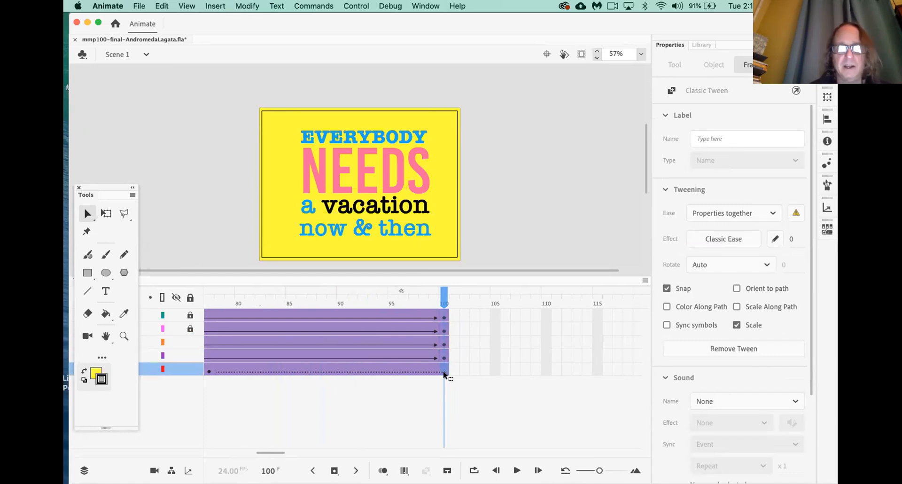
key("F6")
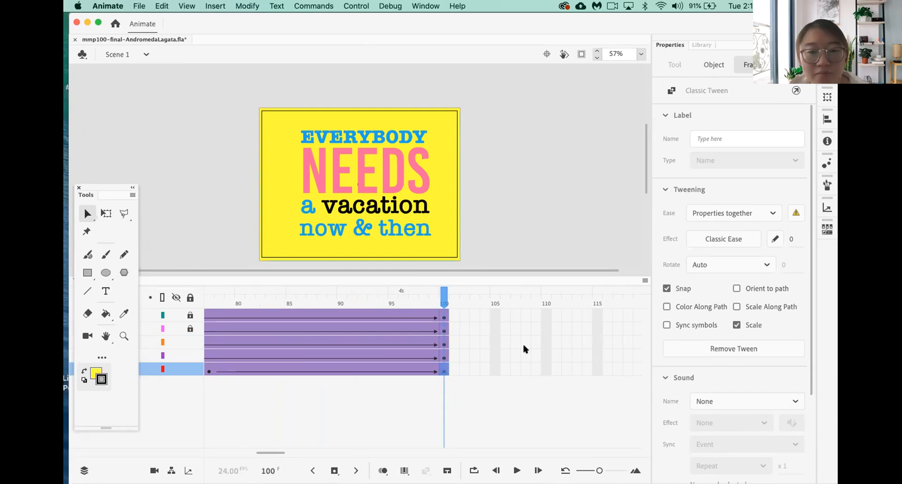
Scrub from frame 96 to frame 100 to check the motion
scroll(530, 363, "right", 5)
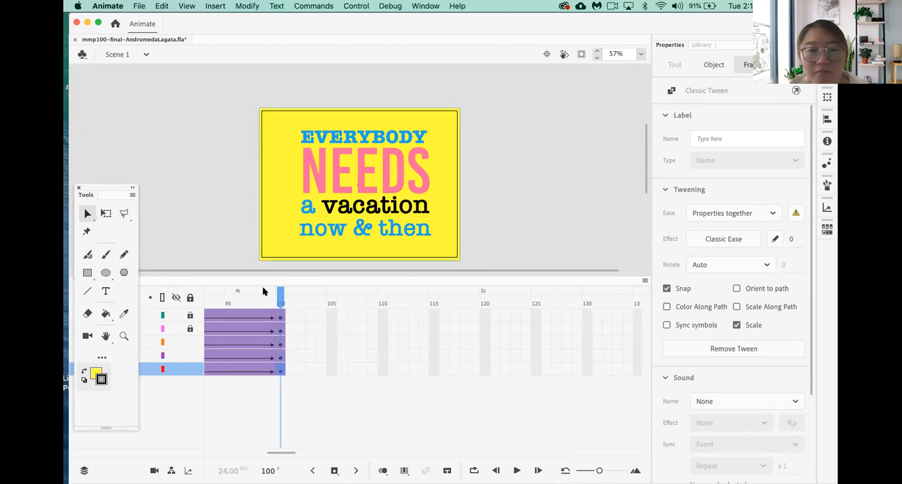
mouse_move(219, 302)
left_mouse_down()
mouse_move(248, 300)
mouse_move(234, 300)
left_mouse_up()
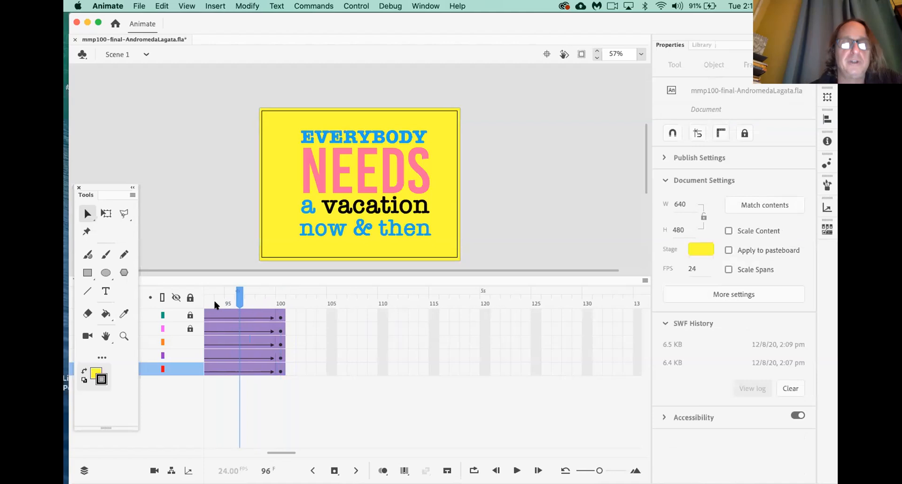
left_click_drag(240, 294, 281, 297)
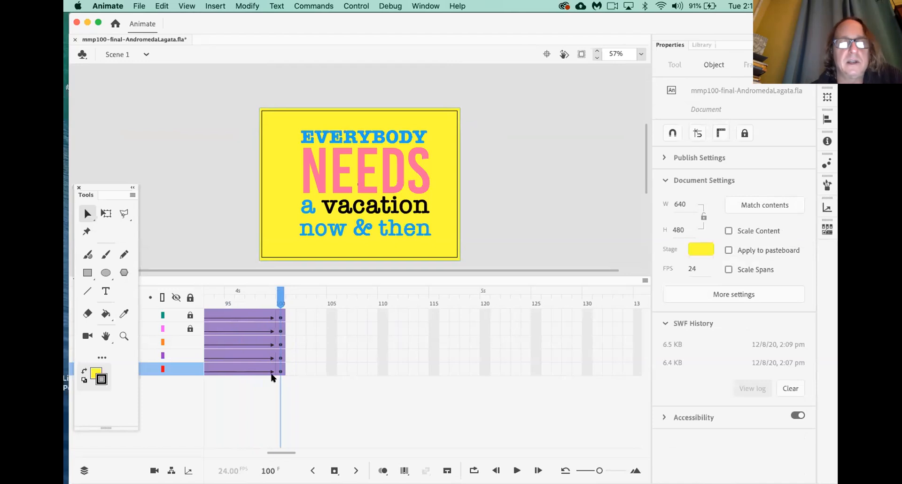
Extend all five layers to frame 107, then scrub frames 100–107 to preview
left_click(350, 315)
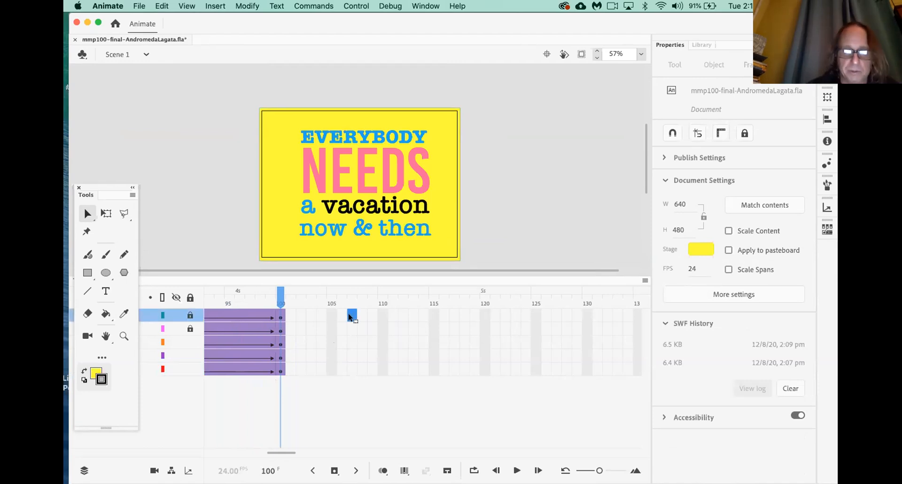
key("F5")
left_click(353, 329)
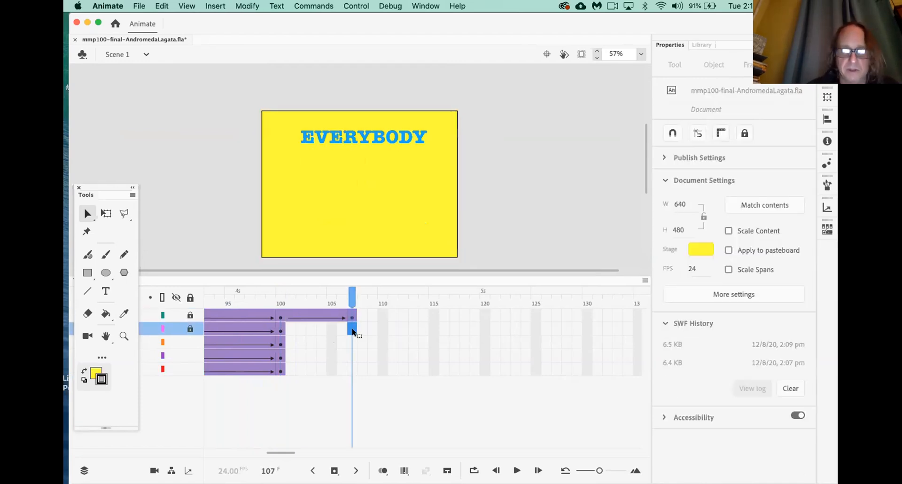
key("F5")
left_click(352, 343)
key("F5")
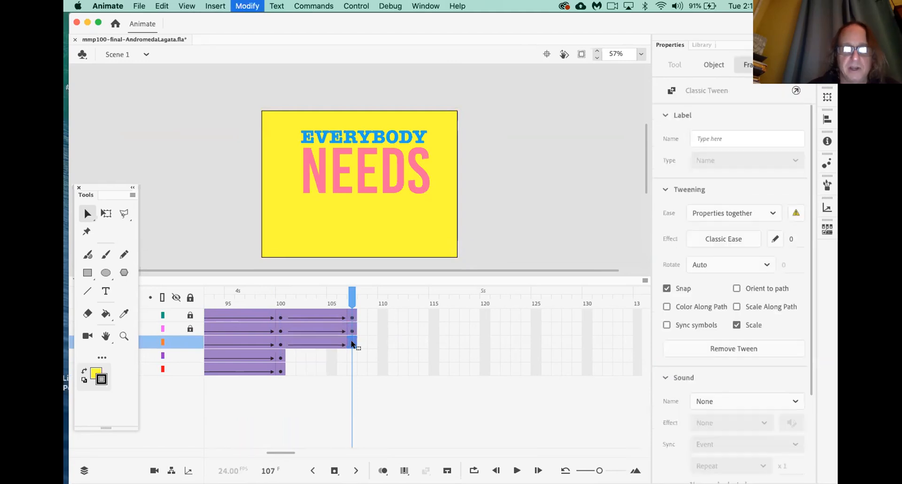
left_click(351, 356)
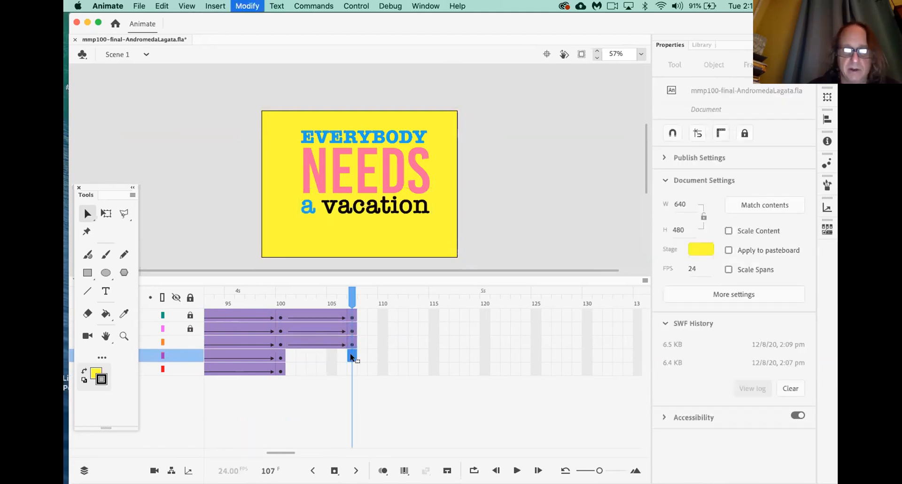
key("F5")
left_click(351, 370)
key("F5")
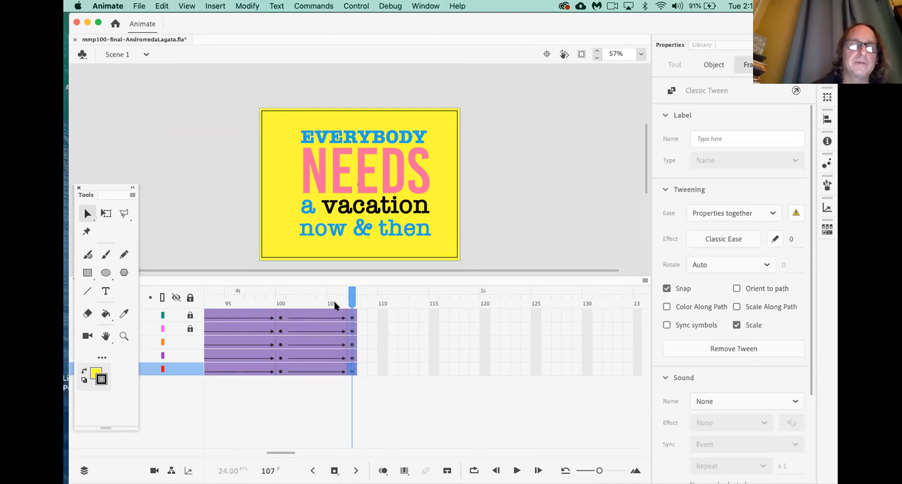
left_click(281, 317)
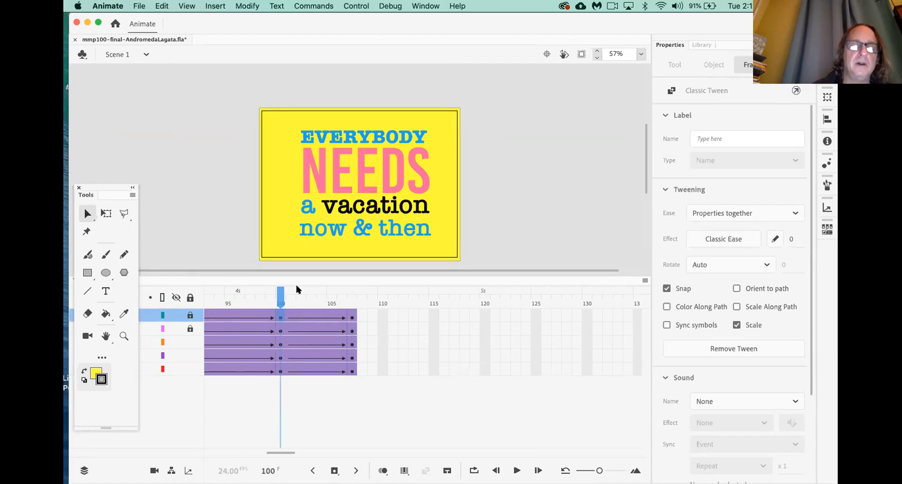
left_click_drag(281, 299, 353, 300)
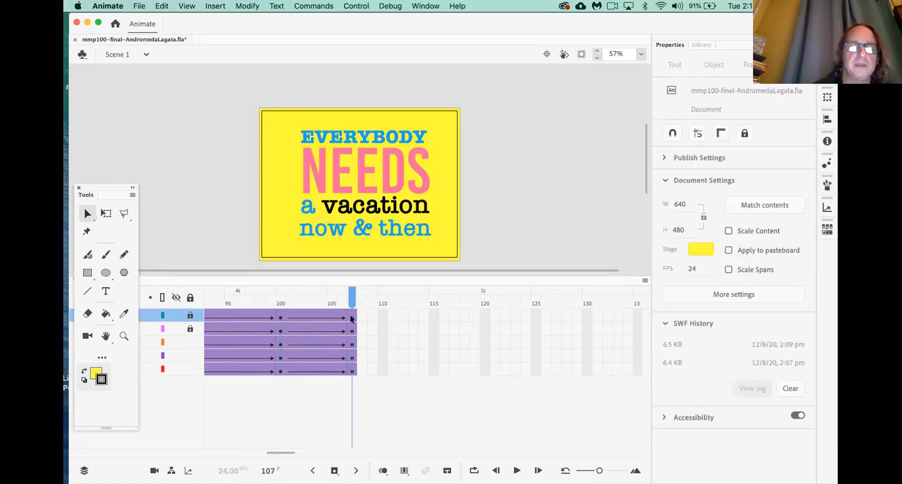
Lock all but the top layer and set EVERYBODY's alpha to 0% at frame 107
left_click(364, 136)
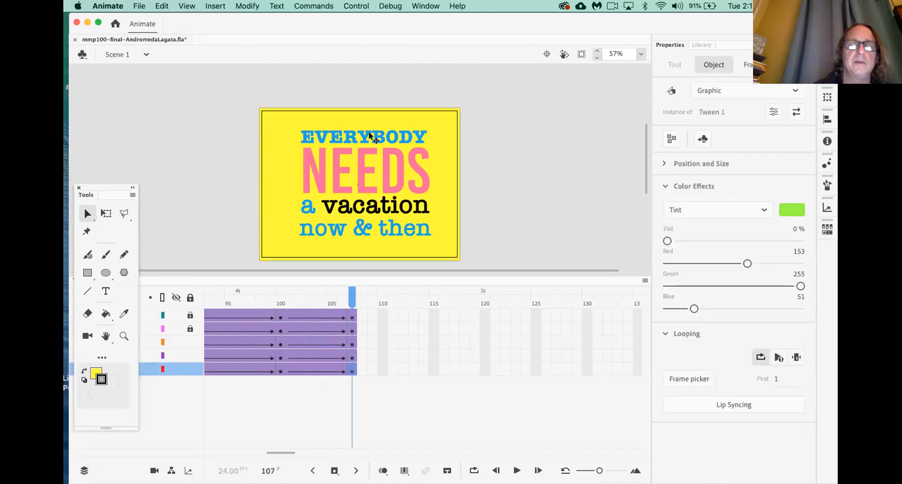
left_click(191, 298)
left_click(190, 297)
left_click_drag(189, 328, 189, 368)
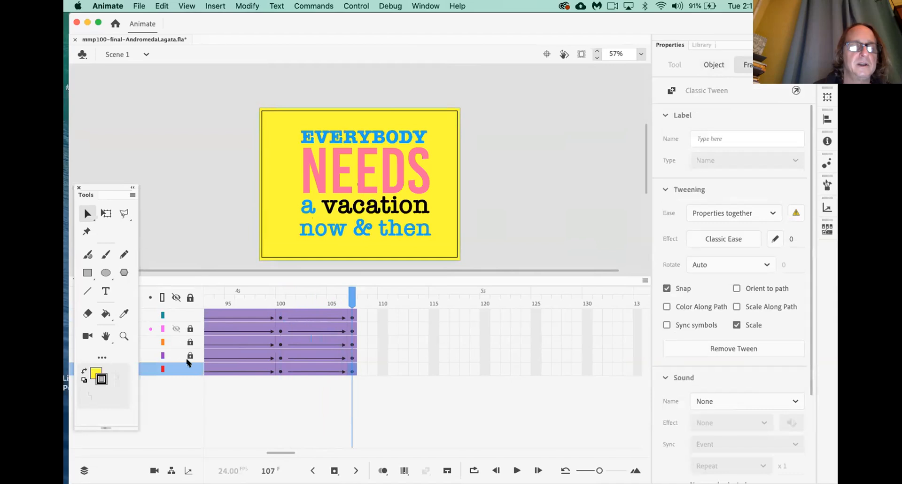
left_click(387, 137)
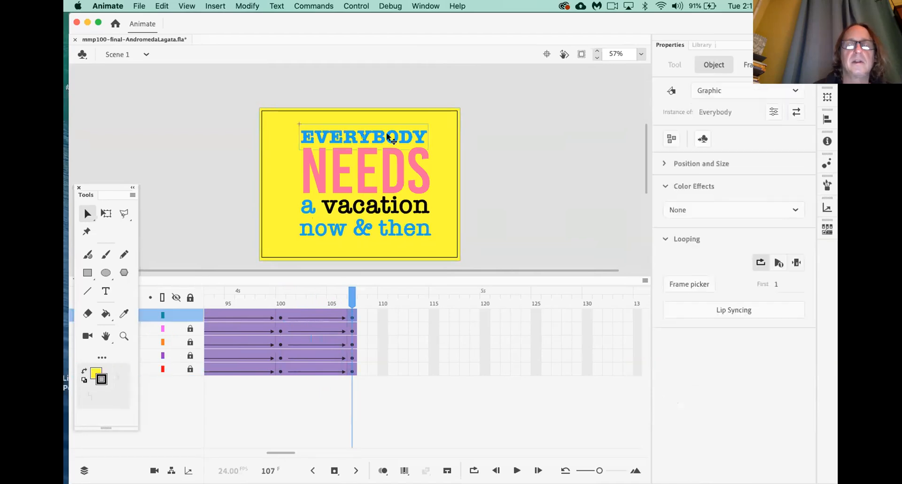
left_click(692, 208)
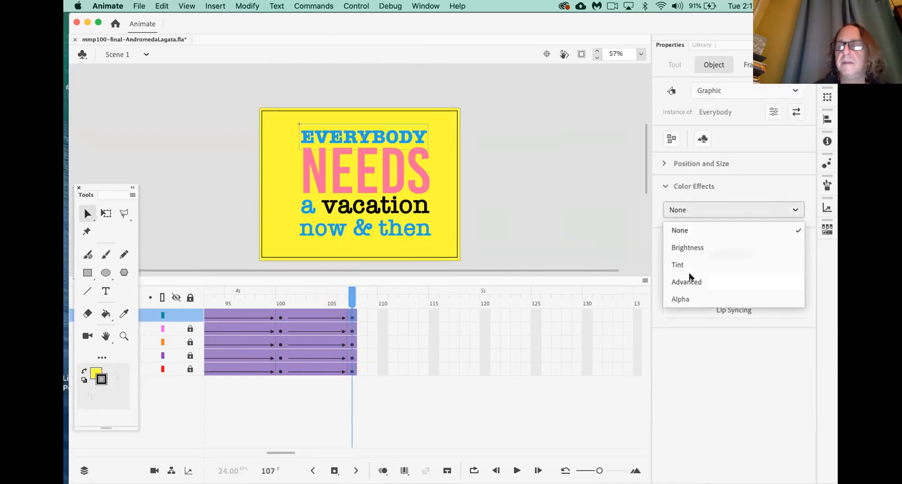
left_click(682, 298)
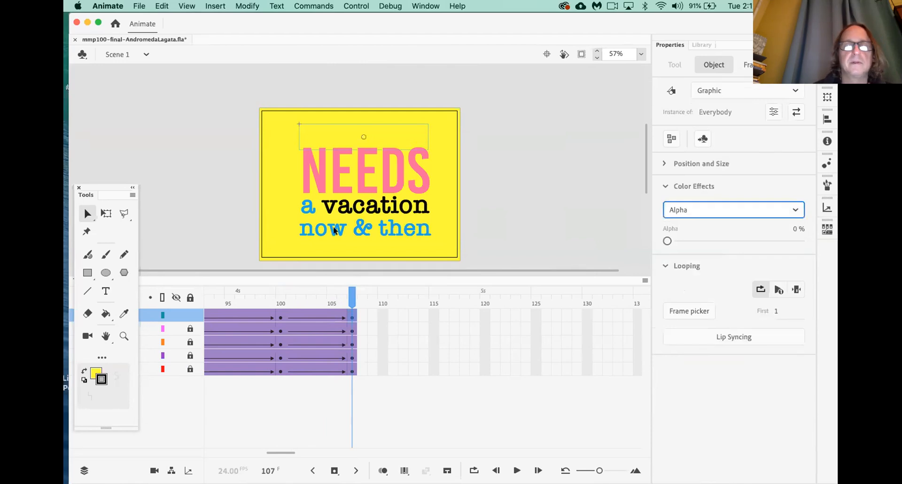
Set the NEEDS instance to 0% alpha, then relock its layer
left_click(190, 328)
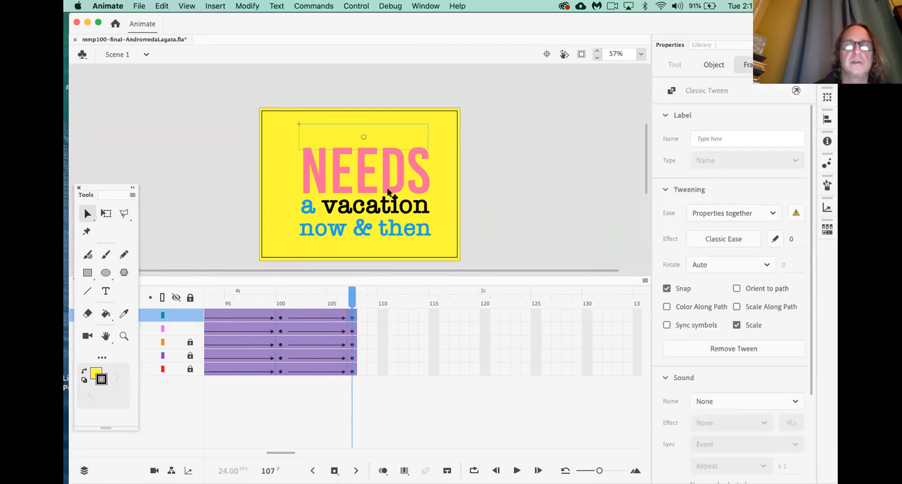
left_click(393, 191)
left_click(705, 210)
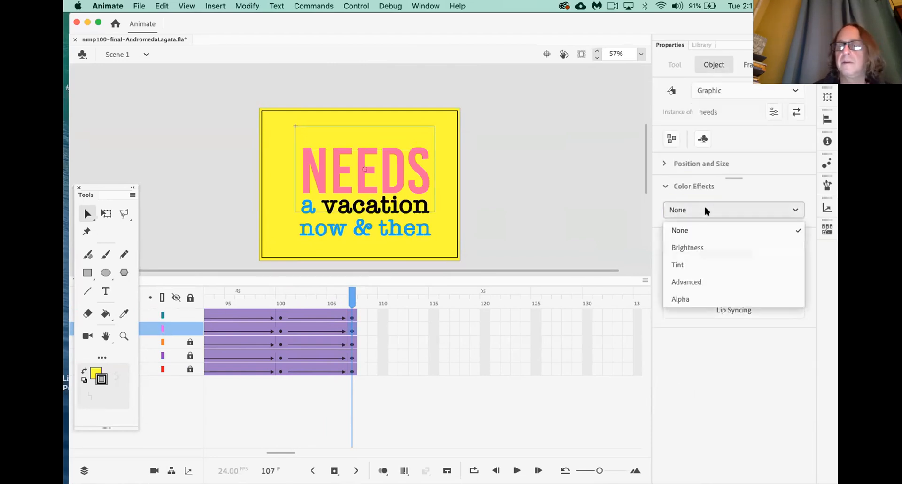
left_click(692, 301)
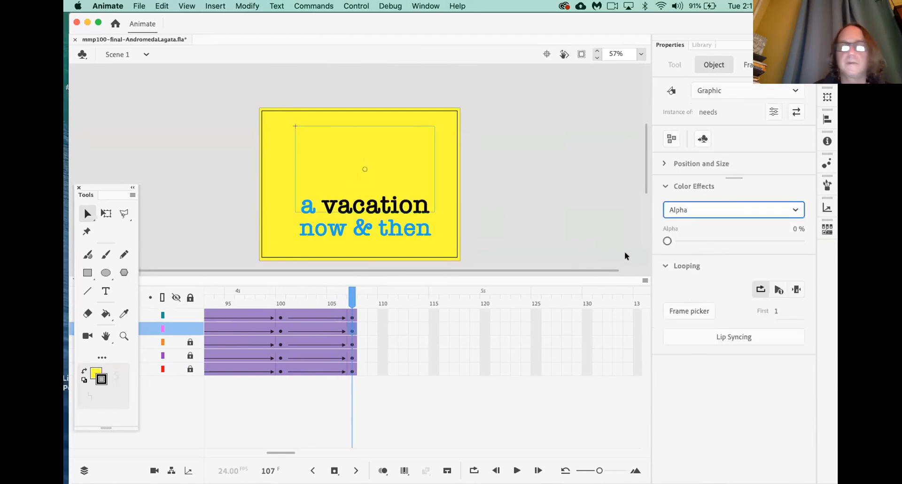
left_click(189, 328)
Set the 'a vacation' instance to 0% alpha, locking the other layers around it
left_click(190, 314)
left_click(189, 342)
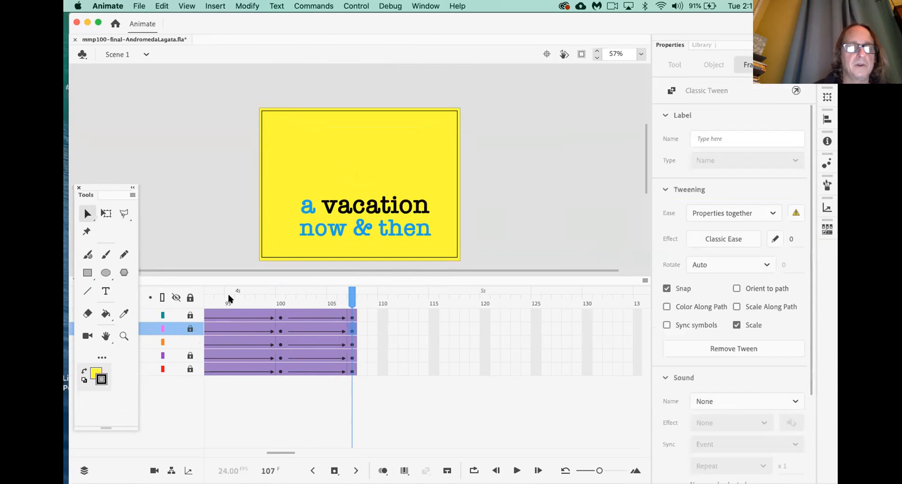
left_click(373, 206)
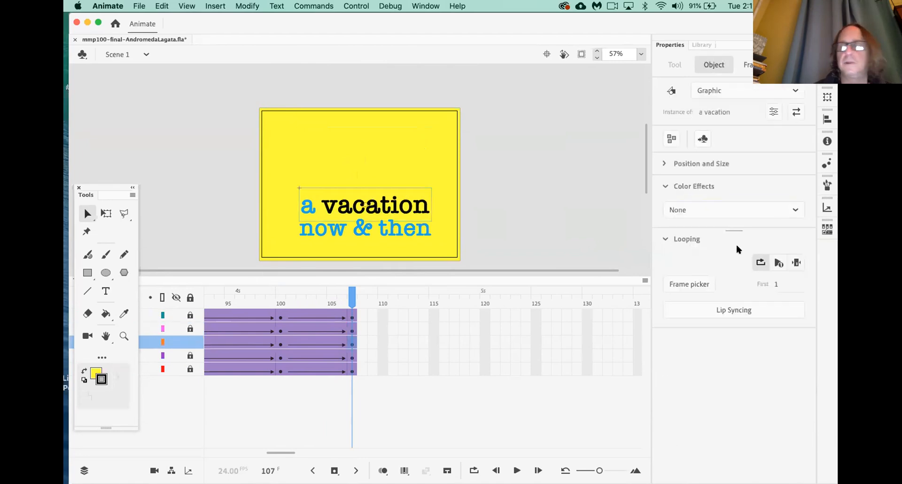
left_click(723, 211)
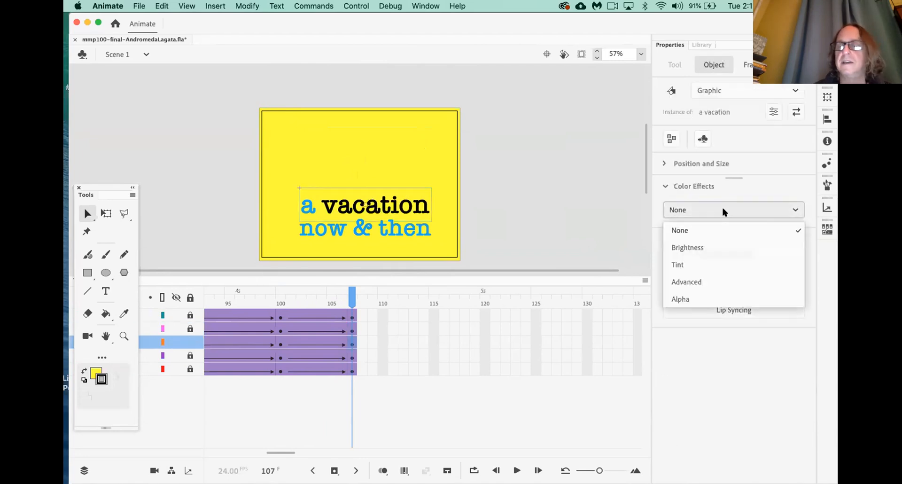
left_click(689, 299)
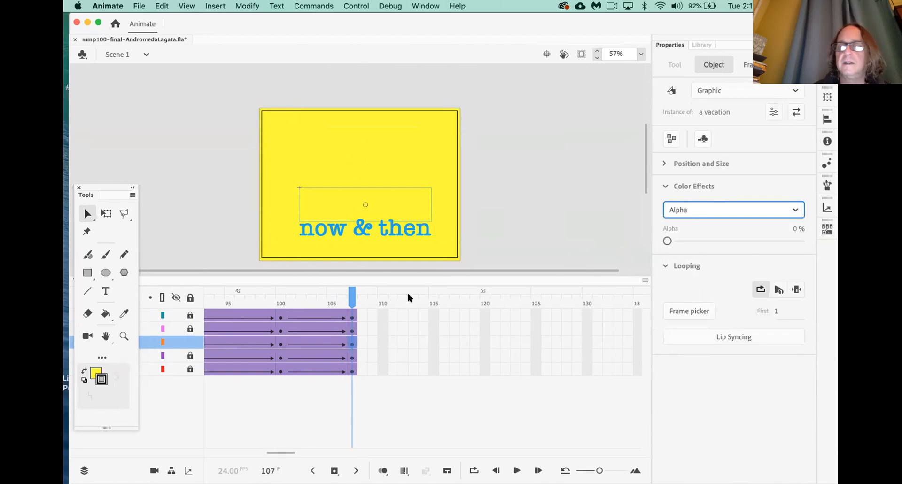
left_click(191, 343)
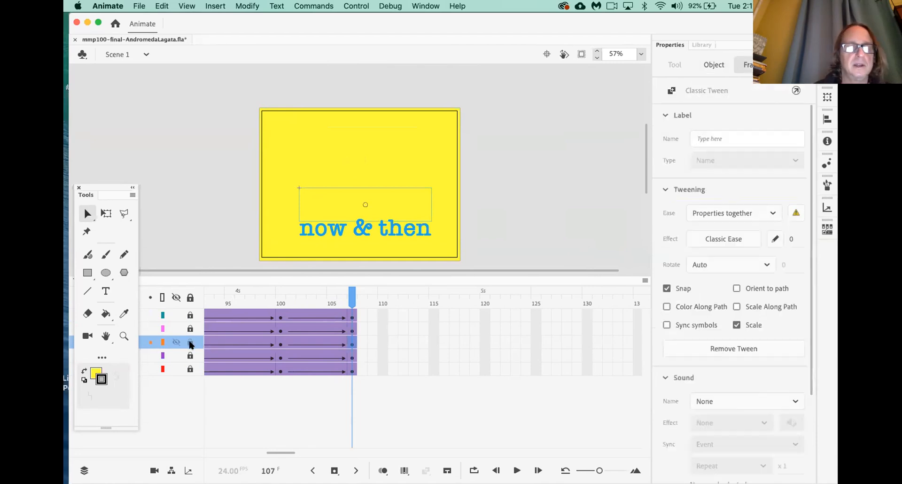
Set 'now & then' to 0% alpha and return the playhead to frame 87
left_click(191, 297)
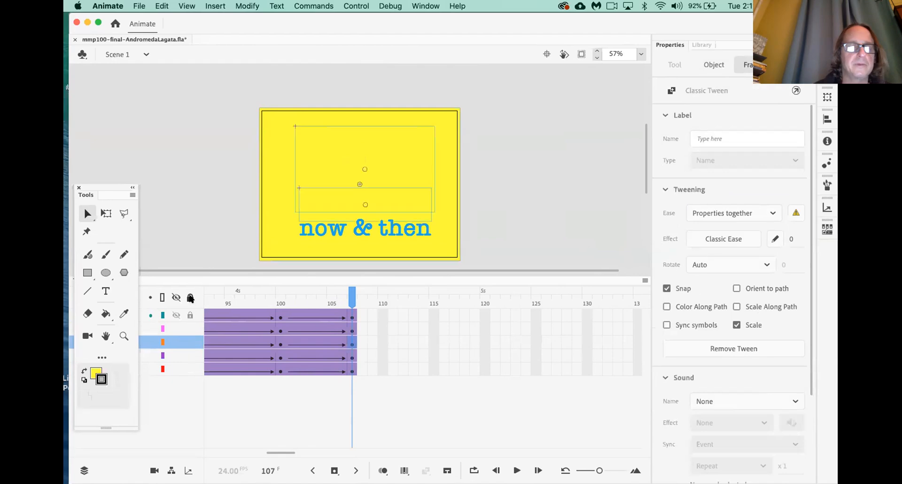
left_click(361, 240)
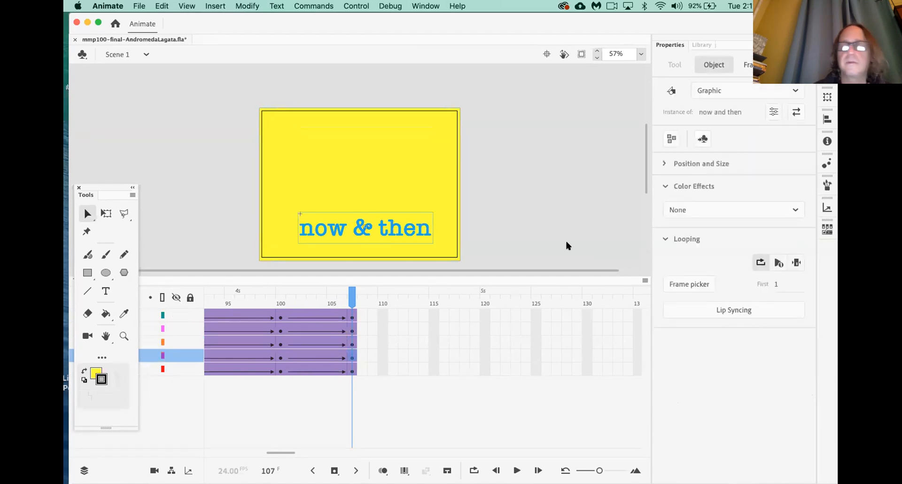
left_click(702, 210)
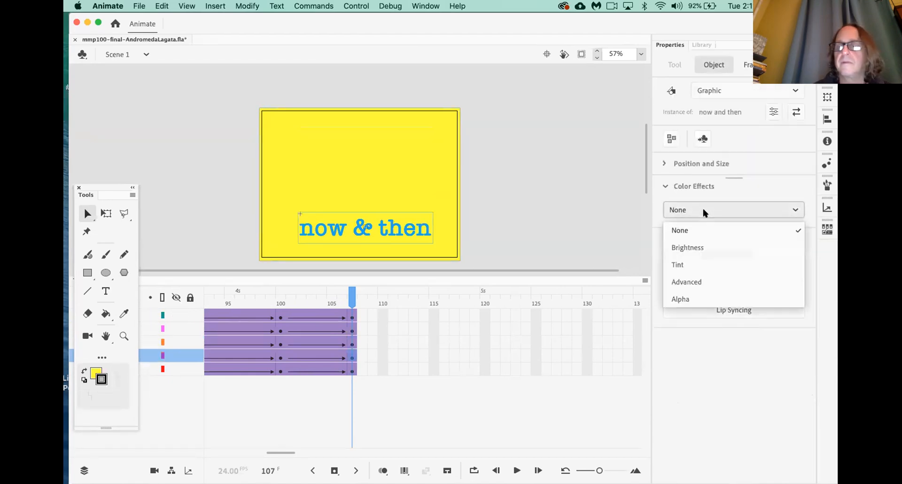
left_click(685, 299)
scroll(266, 384, "left", 5)
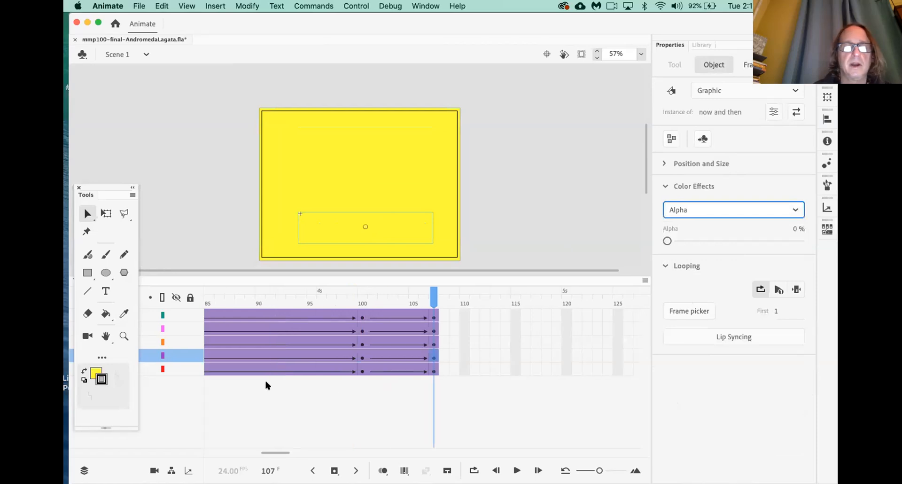
left_click(229, 301)
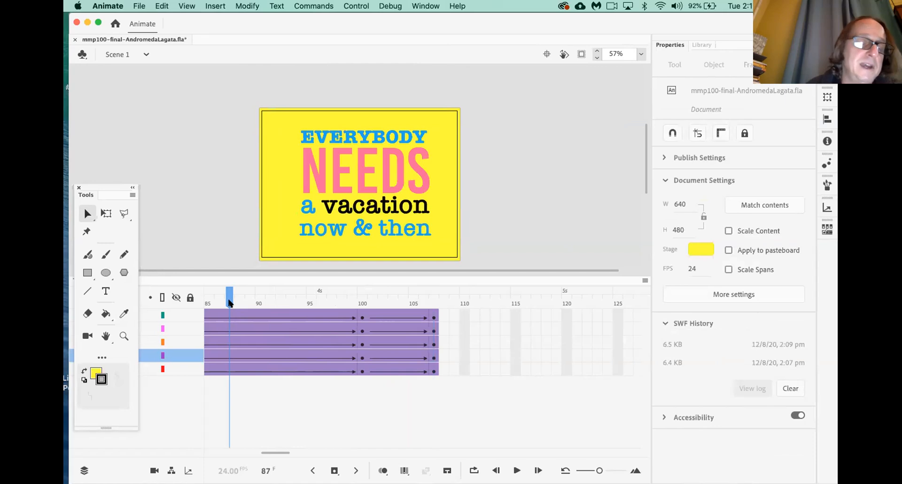
Play the fade-out, then add a new layer above the Everybody layer
key("Return")
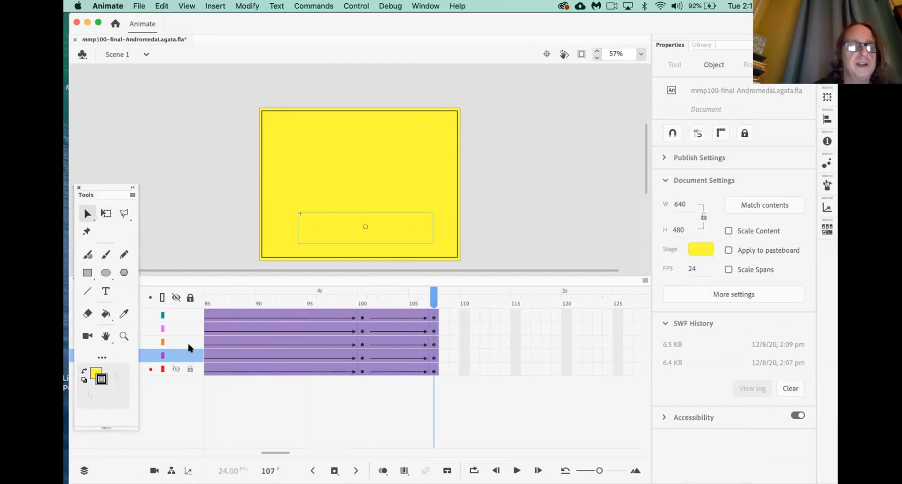
left_click_drag(121, 193, 142, 402)
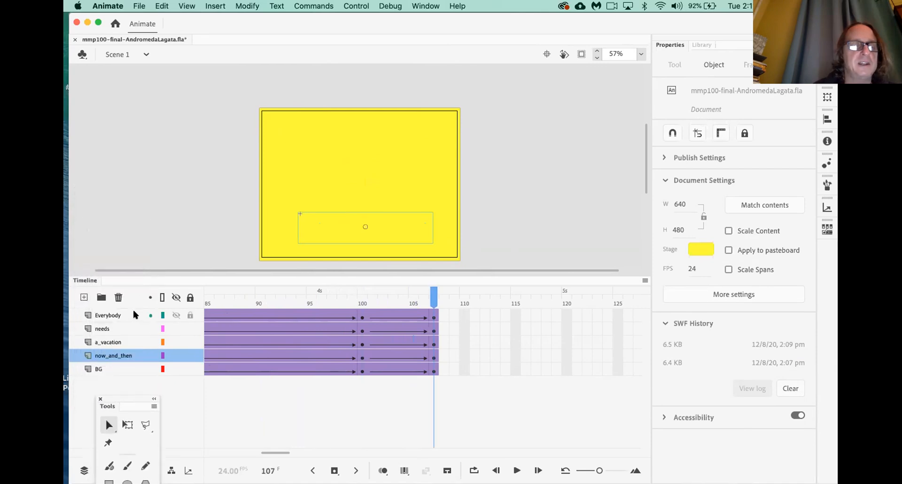
left_click(122, 317)
left_click(84, 297)
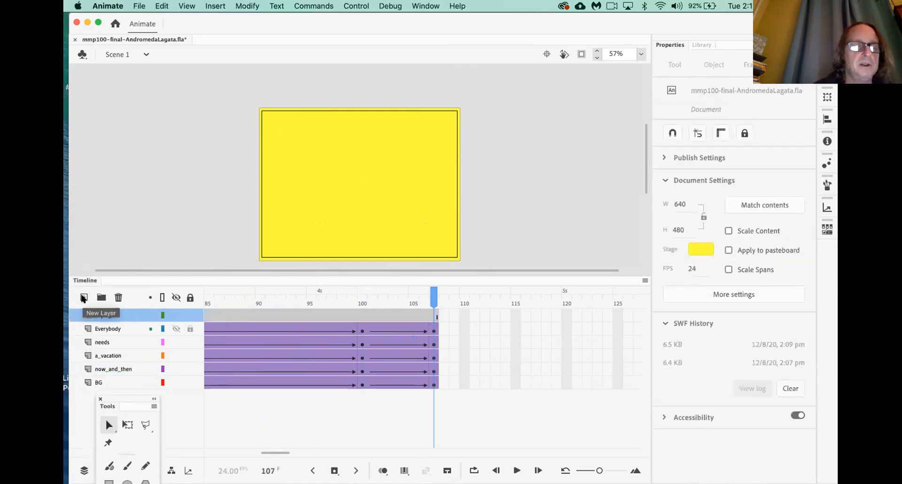
Insert a blank keyframe at frame 108 on the new Layer_7
right_click(442, 314)
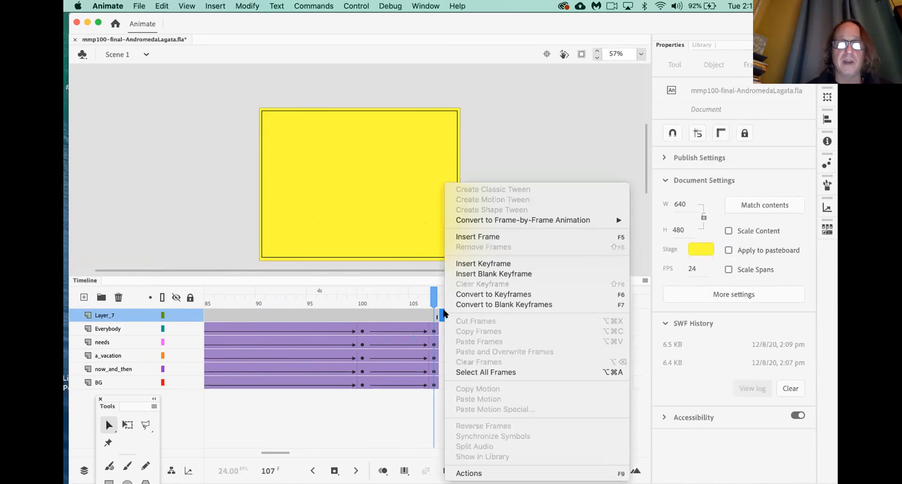
left_click(492, 274)
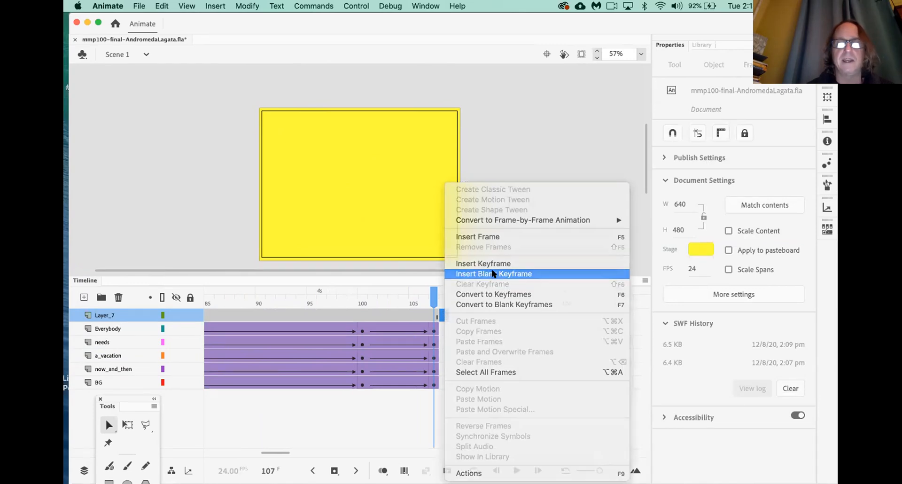
left_click(464, 342)
left_click(395, 313)
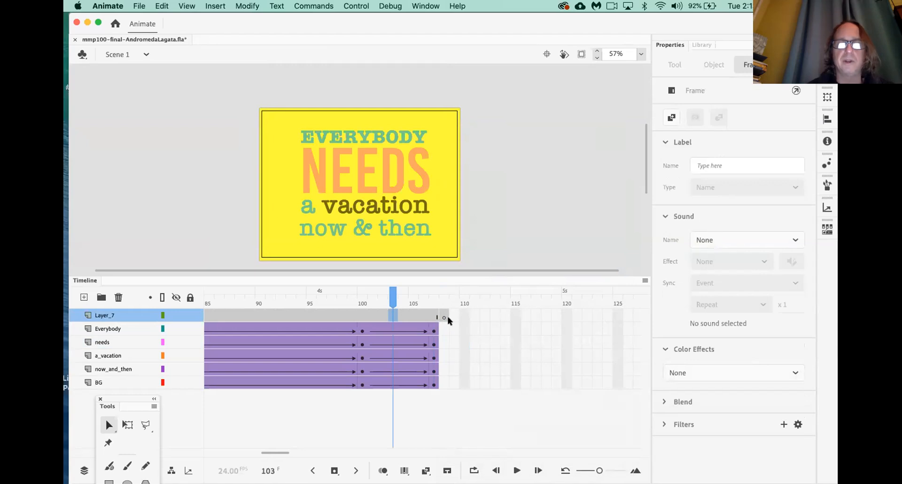
left_click(443, 319)
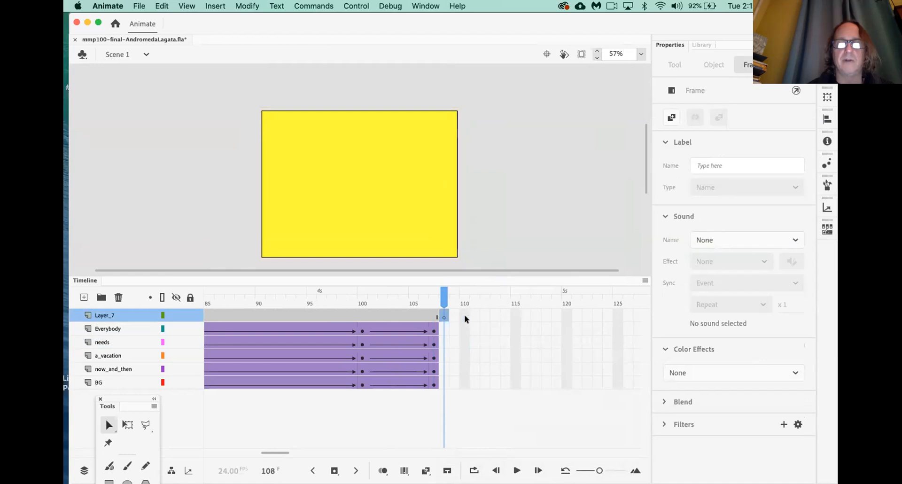
right_click(464, 318)
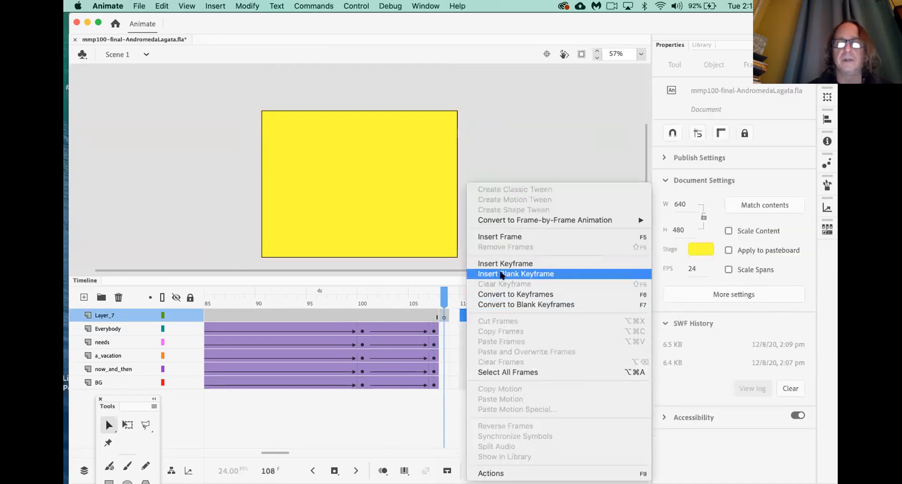
left_click(501, 274)
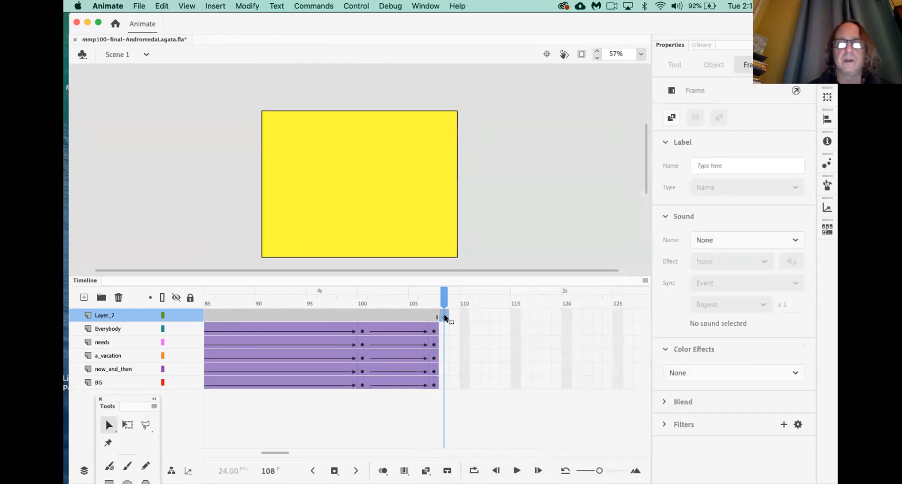
right_click(134, 397)
left_click(134, 357)
Add the text AMEN on the stage and make it black
left_click_drag(112, 399, 125, 315)
left_click(138, 417)
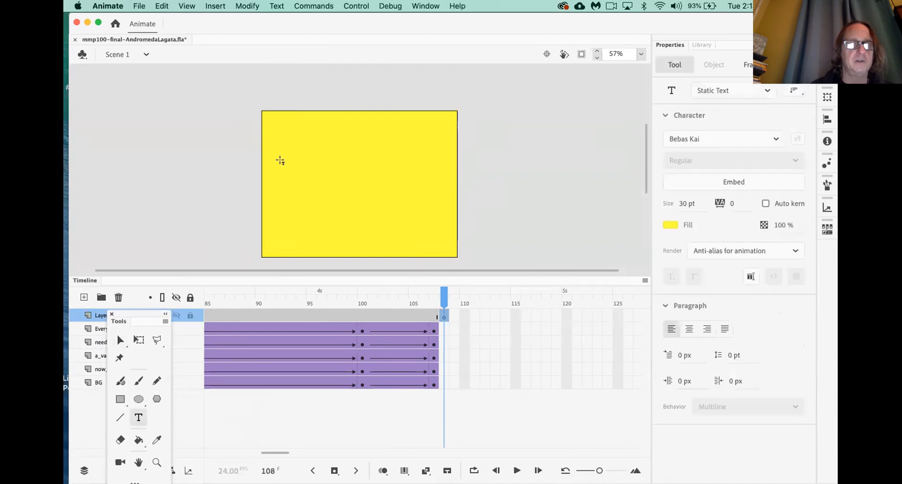
left_click(304, 181)
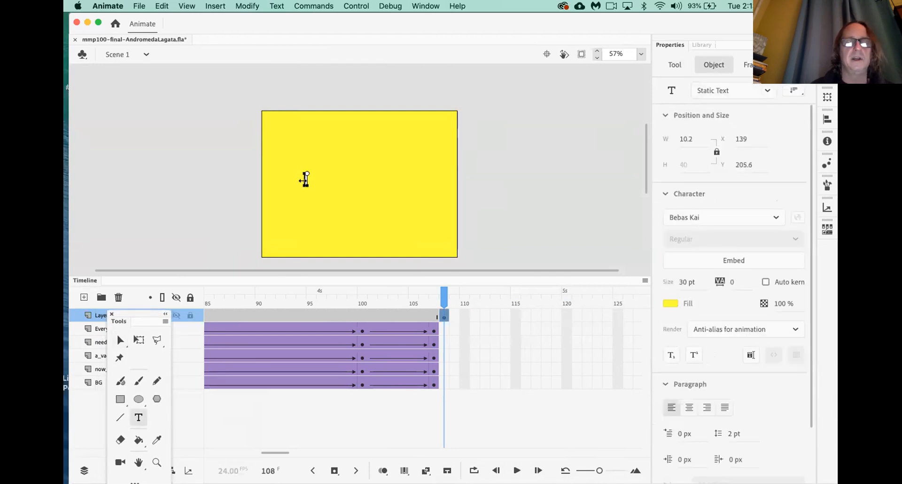
type("AMER")
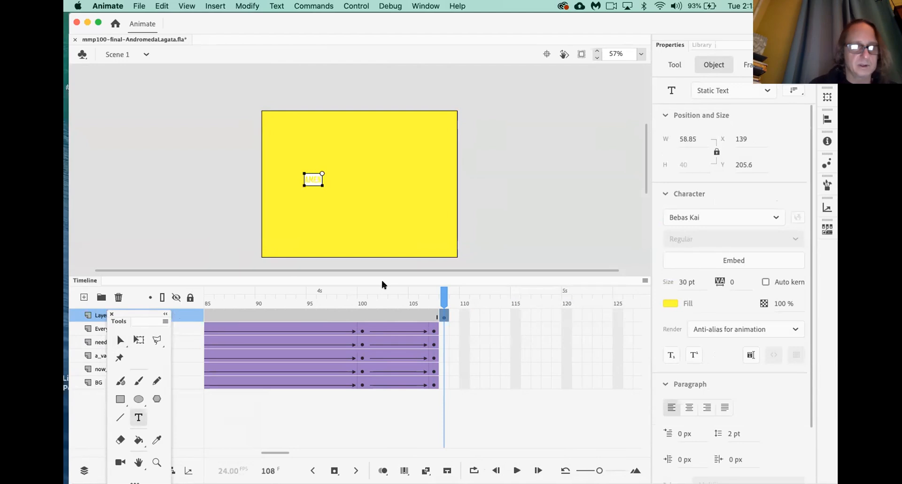
double_click(314, 179)
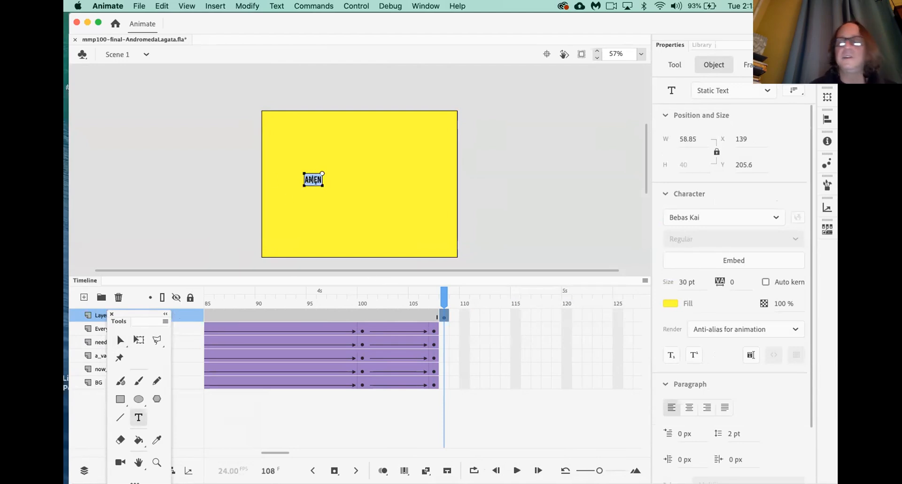
left_click(670, 304)
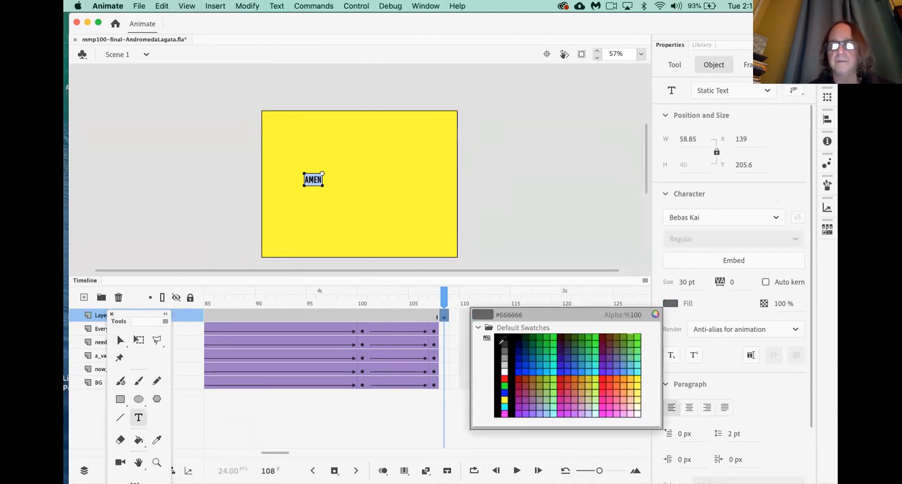
left_click(504, 336)
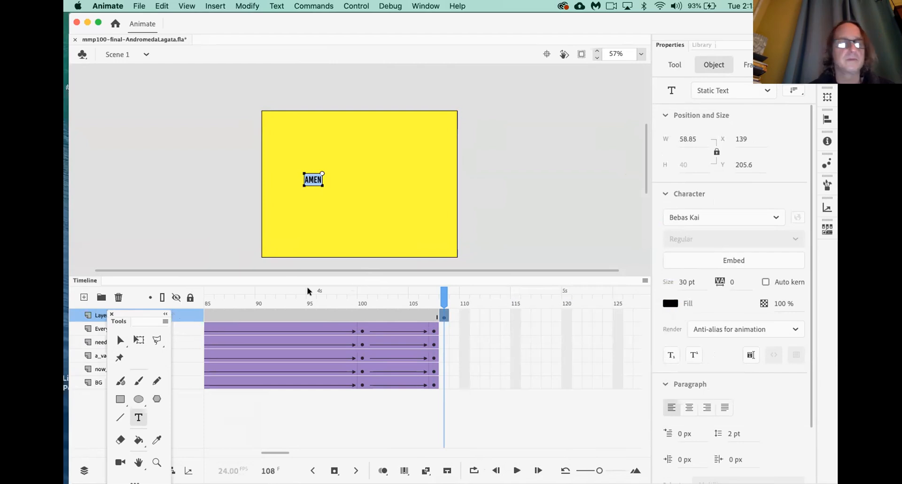
Enlarge the text, append '!' to read AMEN!, and center it on the yellow background
left_click(138, 339)
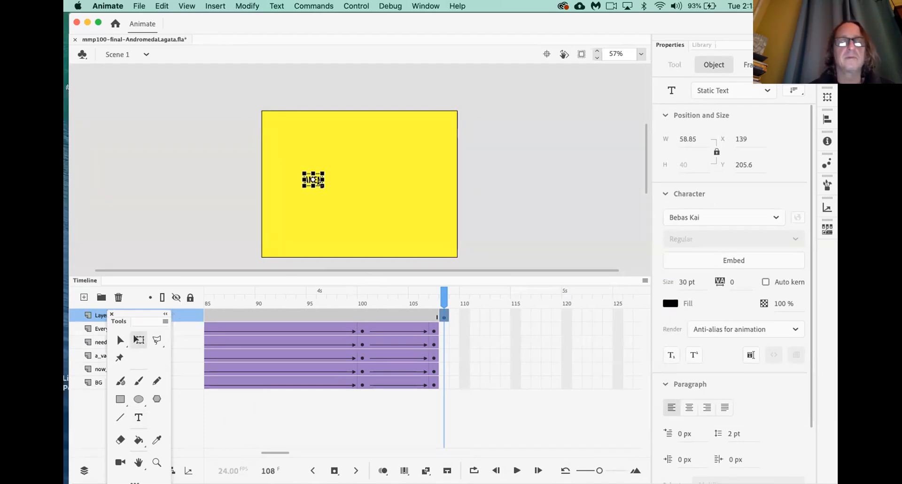
left_click_drag(324, 186, 379, 224)
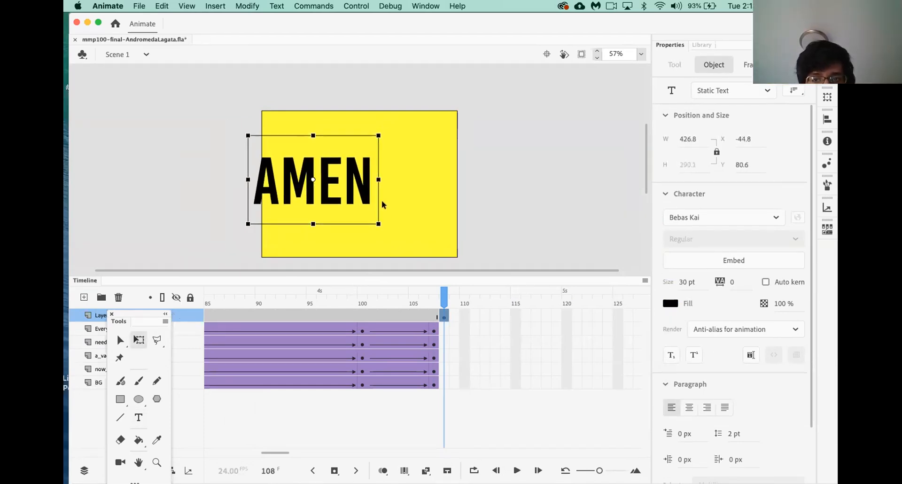
key("t")
left_click(368, 196)
type("!")
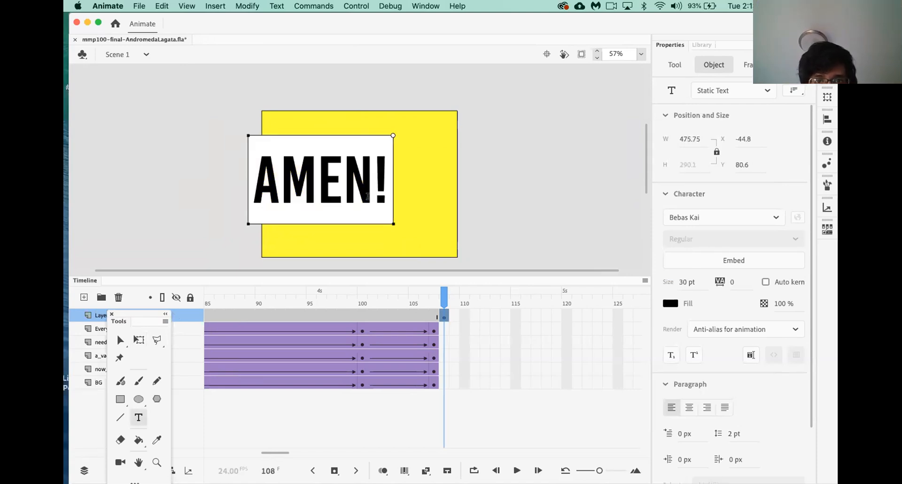
left_click(119, 341)
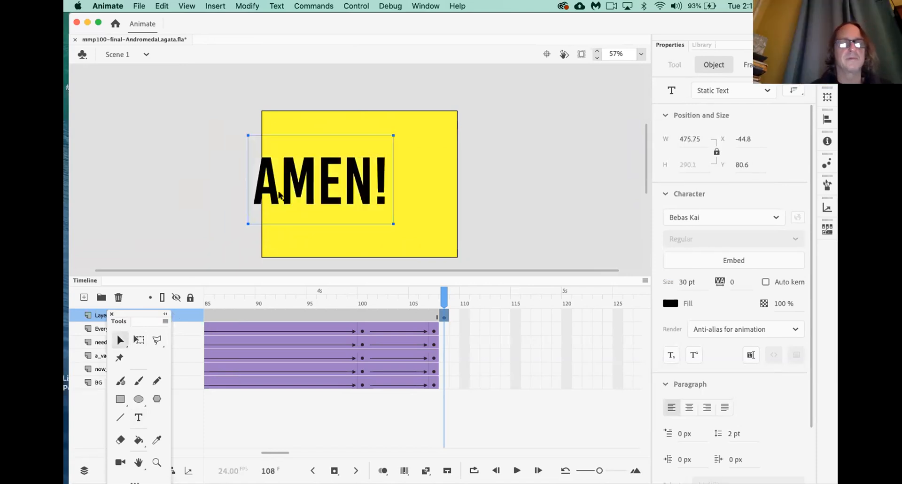
left_click_drag(291, 199, 334, 203)
scroll(466, 337, "right", 5)
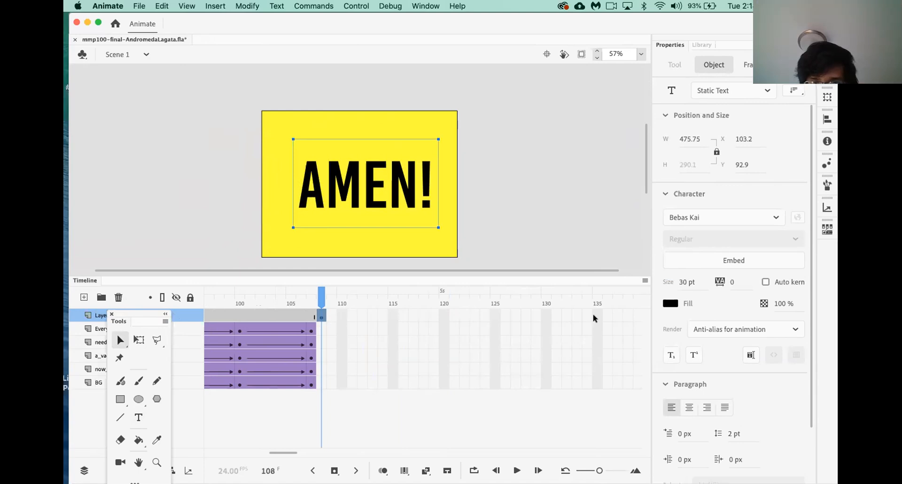
Extend the top layer's frames out to frame 130
left_click(545, 315)
left_click(544, 382, "shift")
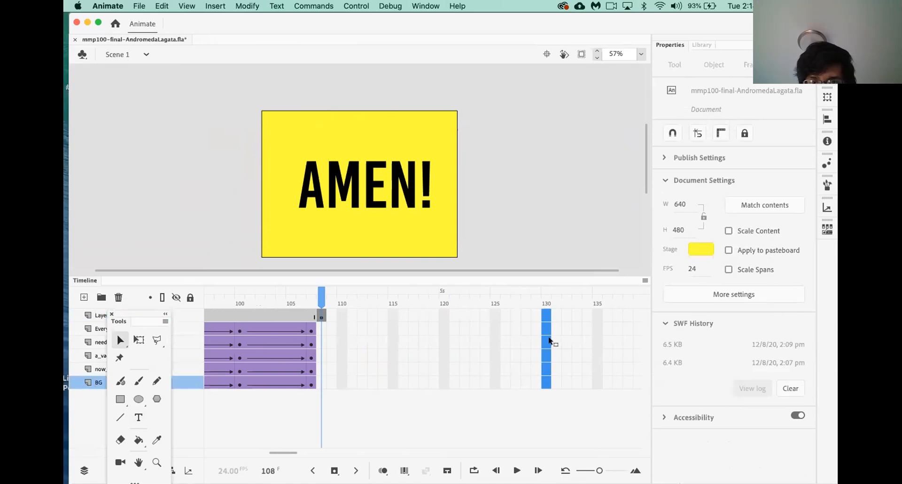
left_click(550, 263)
left_click(545, 315)
key("F5")
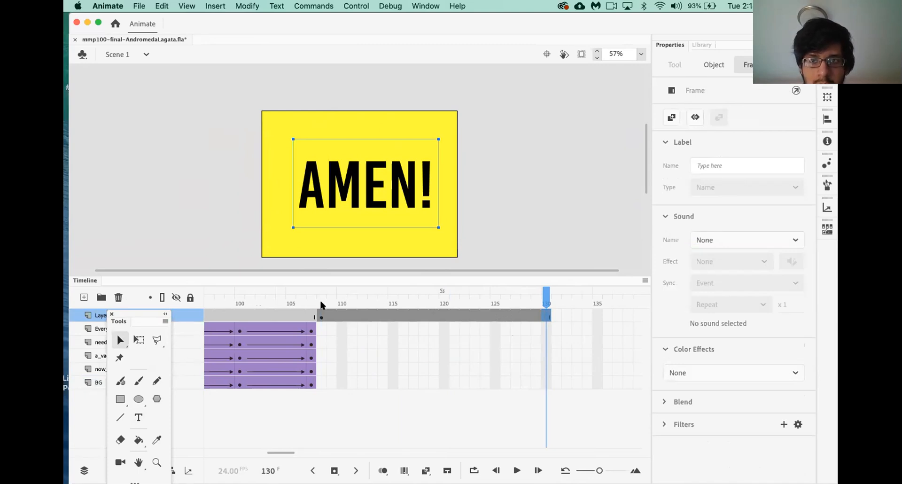
left_click(323, 317)
Convert the AMEN! text into a graphic symbol named amen
left_click(334, 201)
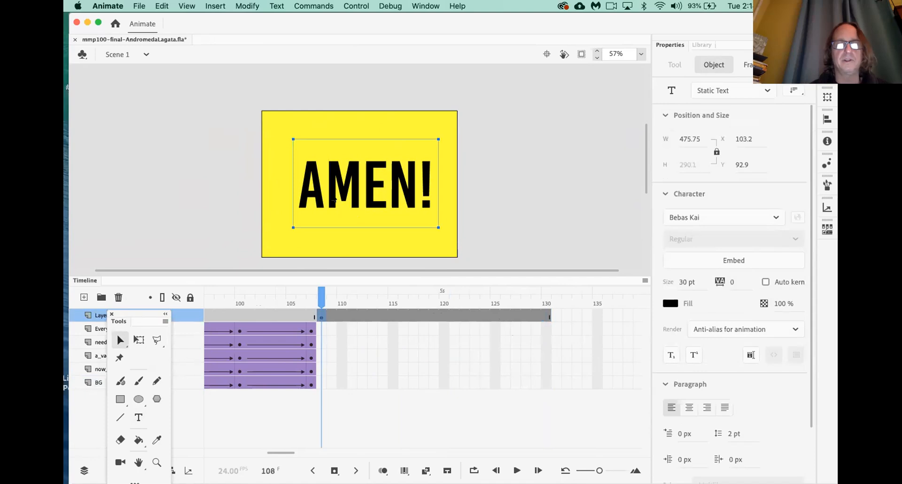
right_click(333, 201)
left_click(371, 452)
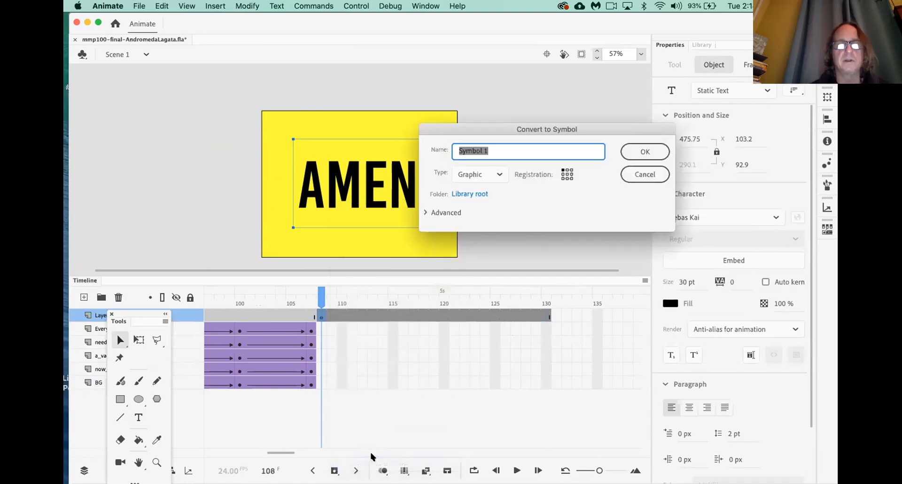
type("amen")
left_click(649, 147)
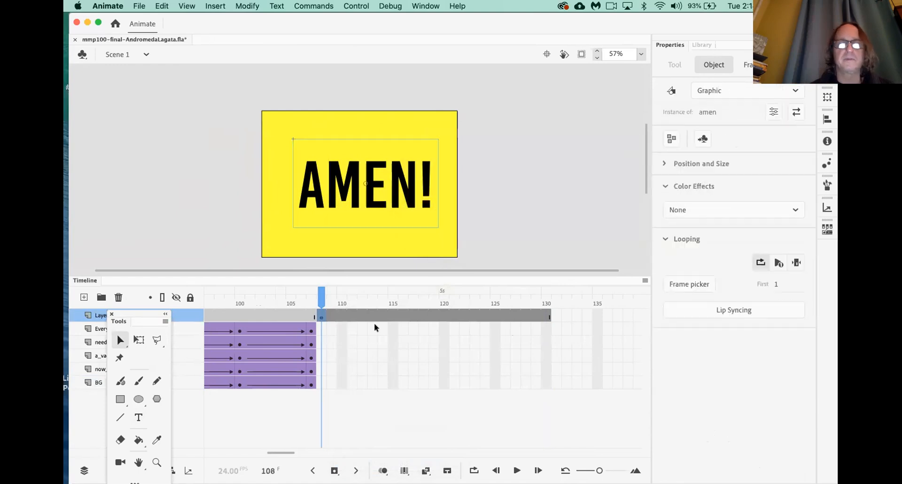
Add a classic tween across the top layer's span and a keyframe at frame 117
left_click(322, 318)
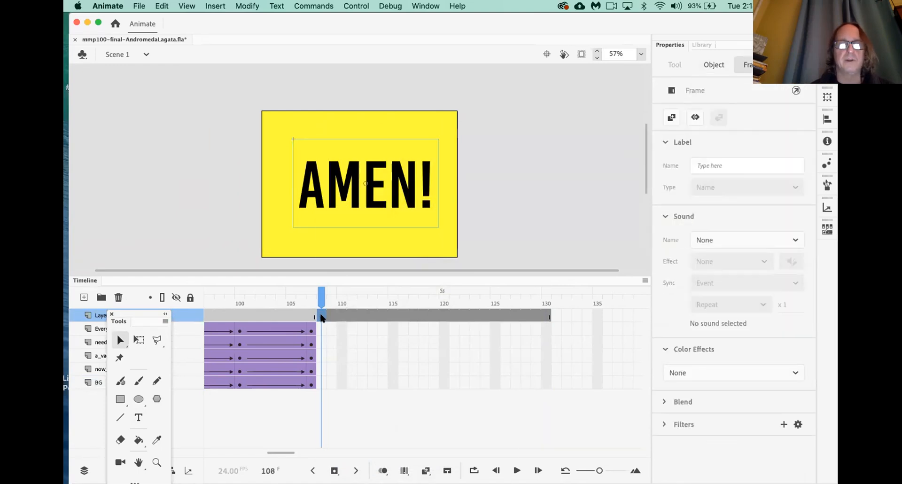
right_click(322, 316)
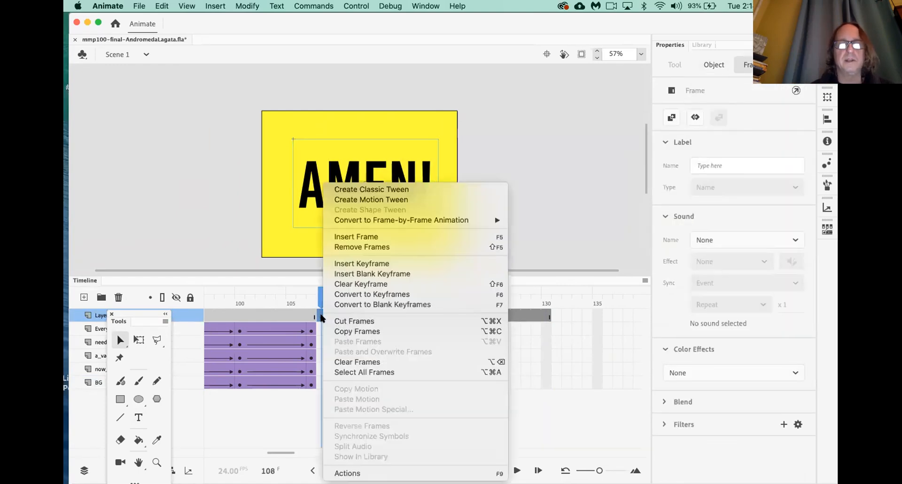
left_click(375, 190)
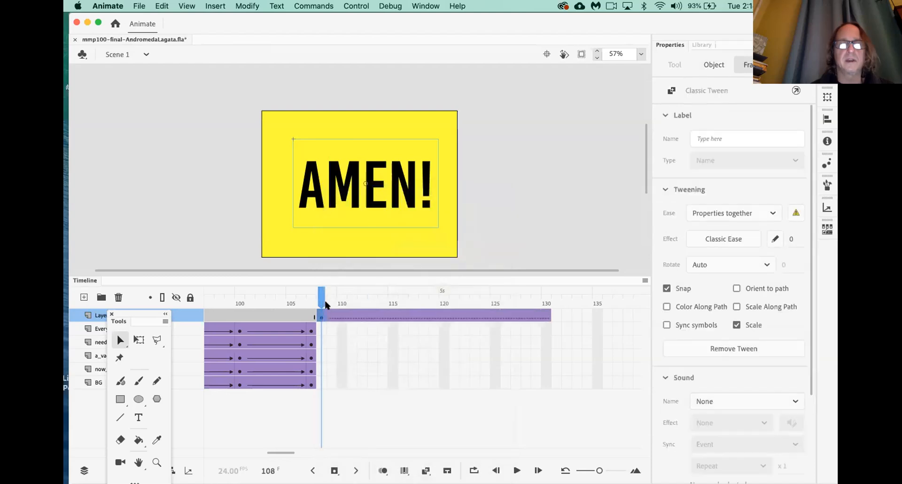
left_click_drag(321, 300, 412, 299)
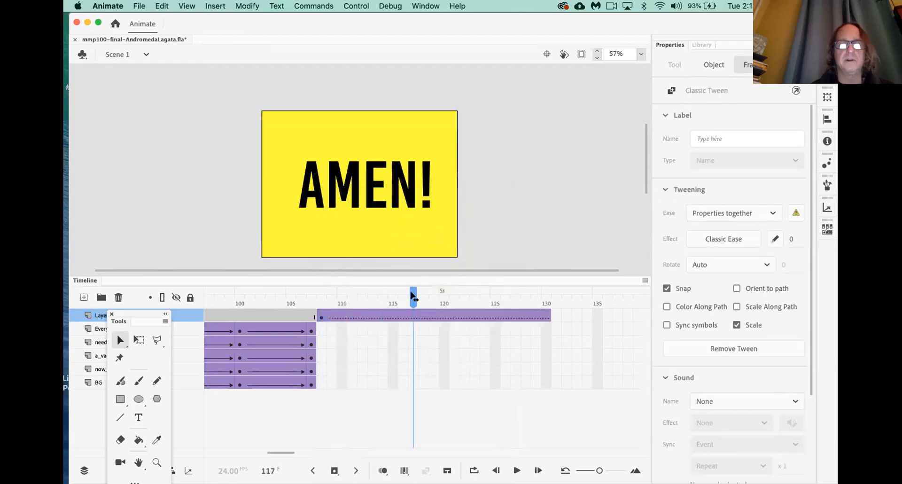
left_click(413, 315)
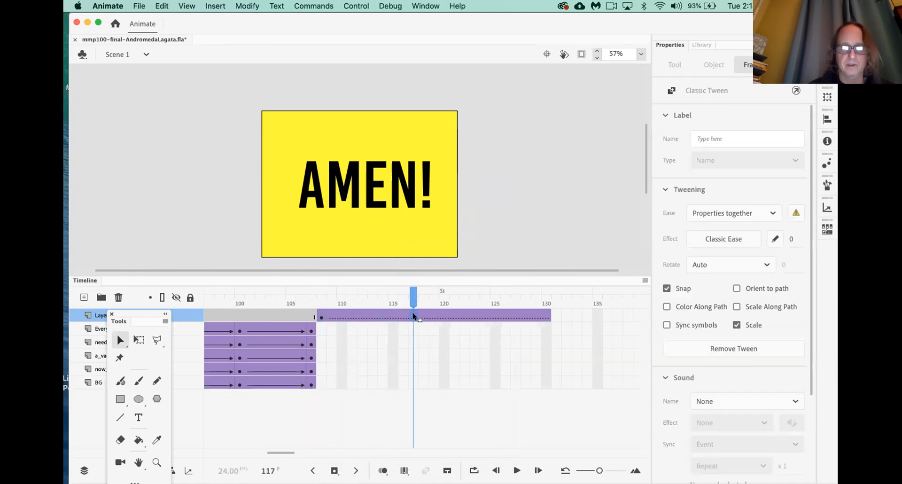
key("F6")
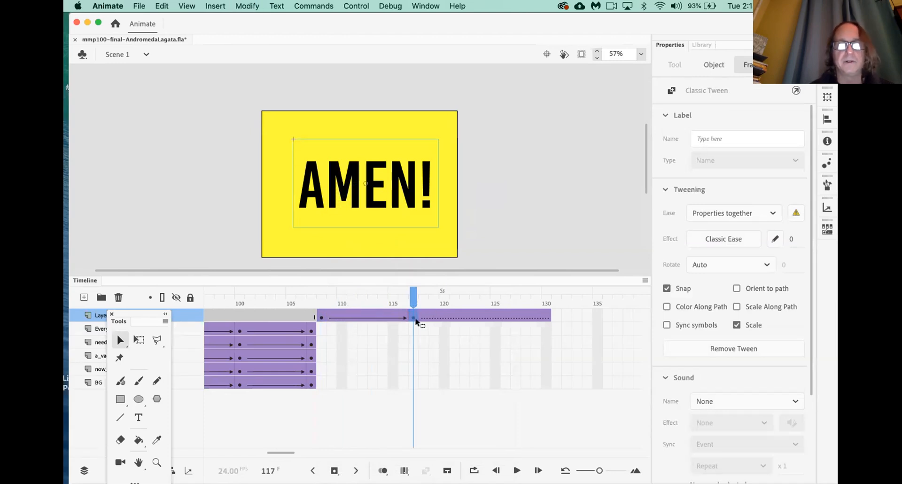
At frame 108, move AMEN! up to the stage top, set Alpha to 8%, and test the movie
left_click(322, 317)
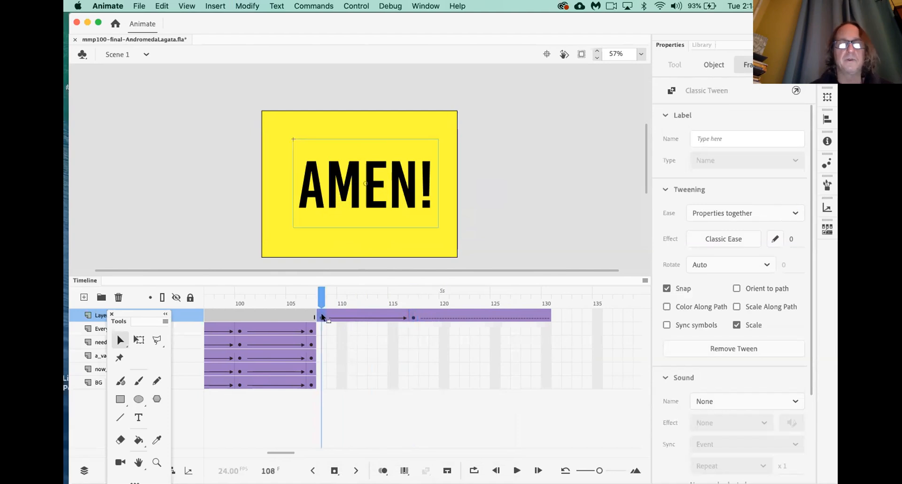
left_click_drag(359, 199, 357, 149)
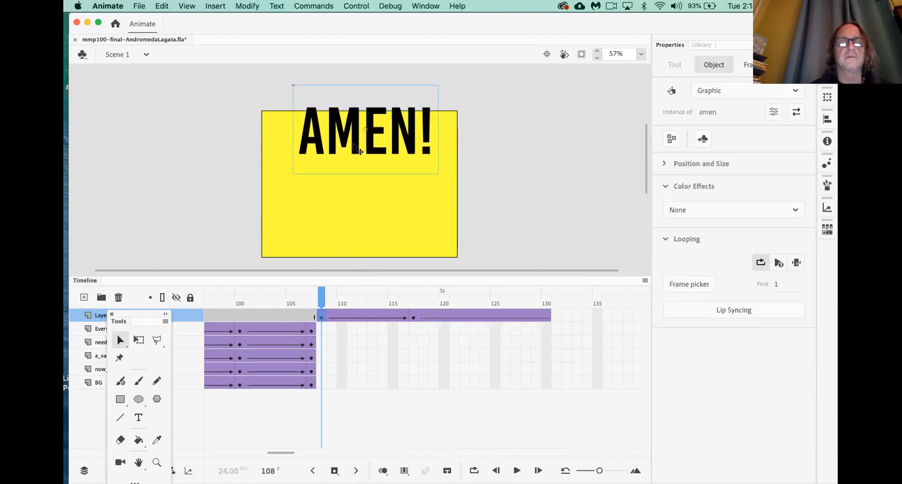
left_click(726, 208)
left_click(700, 298)
left_click_drag(667, 241, 677, 240)
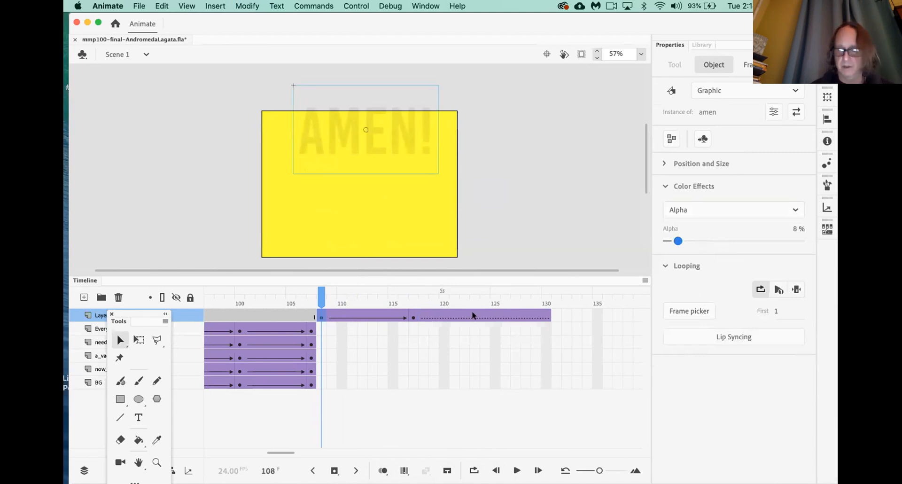
key("super+Return")
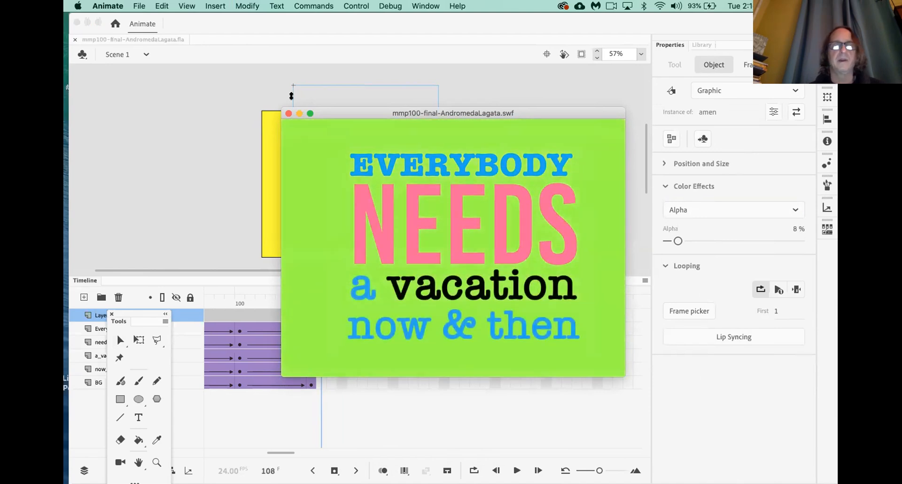
Close the test movie and select frame 155 on the top layer
left_click(288, 113)
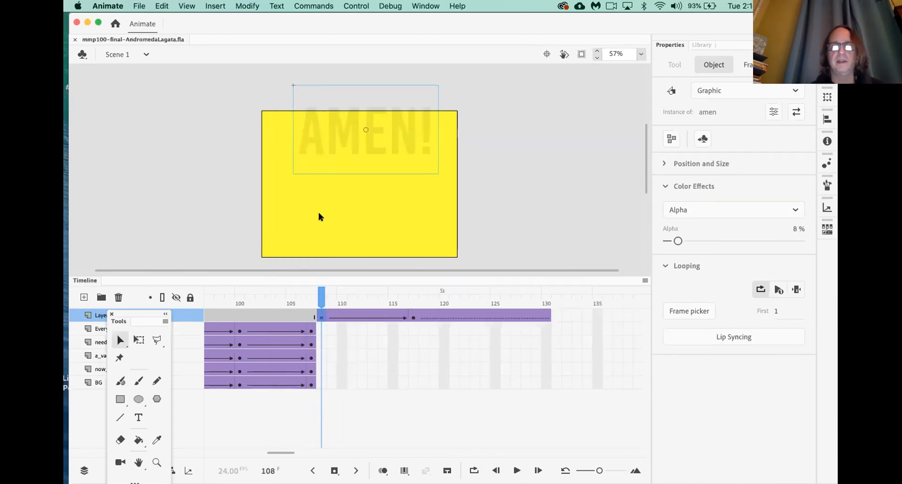
scroll(569, 310, "right", 10)
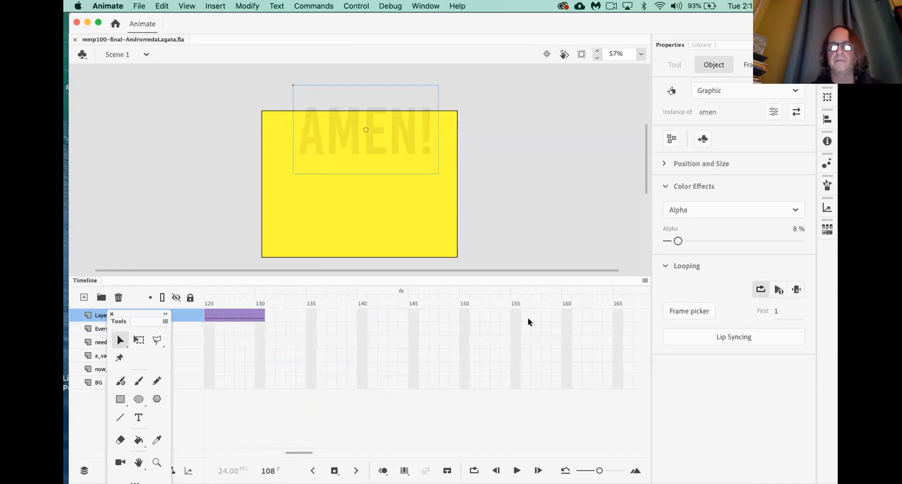
left_click(515, 315)
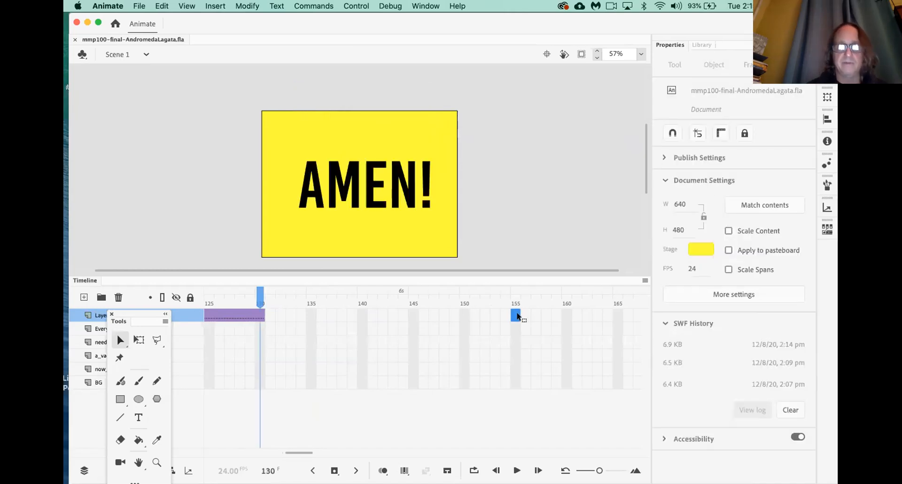
Extend the AMEN! layer to frame 155, save, test the movie, and close the preview
key("F5")
key("super+s")
key("super+Return")
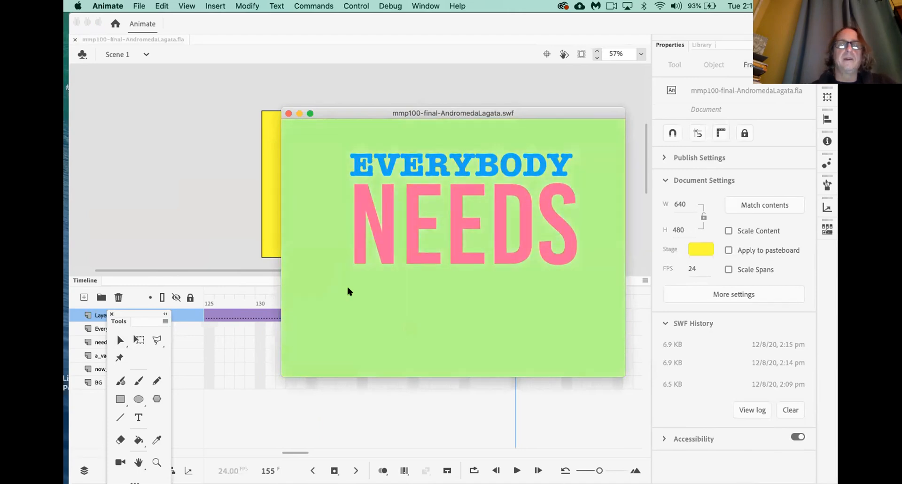
left_click(186, 99)
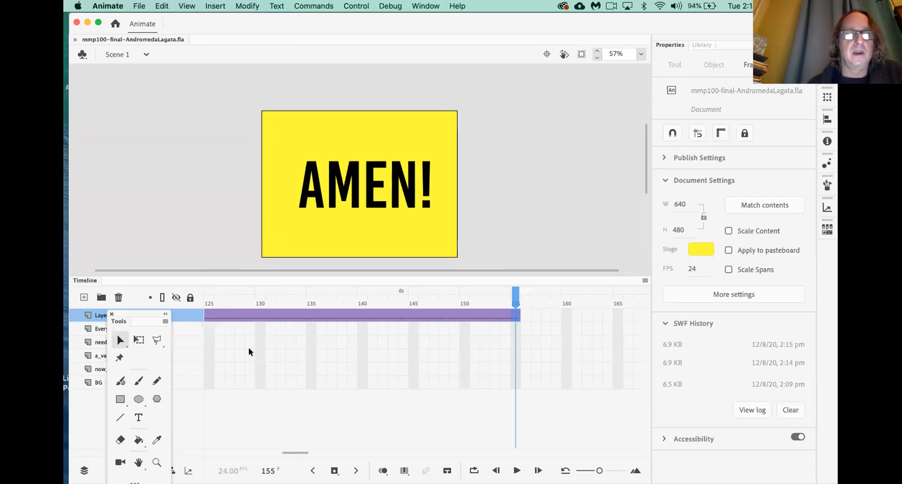
scroll(250, 350, "left", 10)
scroll(249, 350, "left", 4)
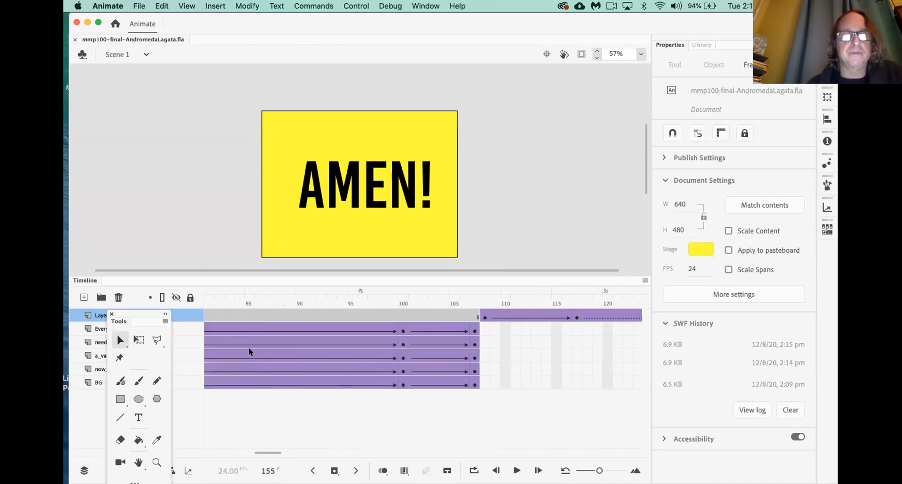
mouse_move(235, 301)
left_mouse_down()
mouse_move(302, 301)
mouse_move(238, 296)
left_mouse_up()
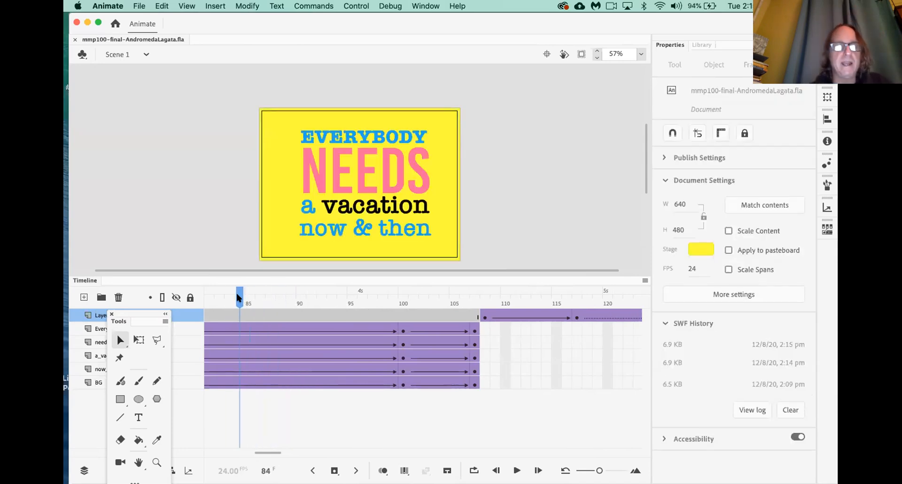
scroll(256, 356, "left", 20)
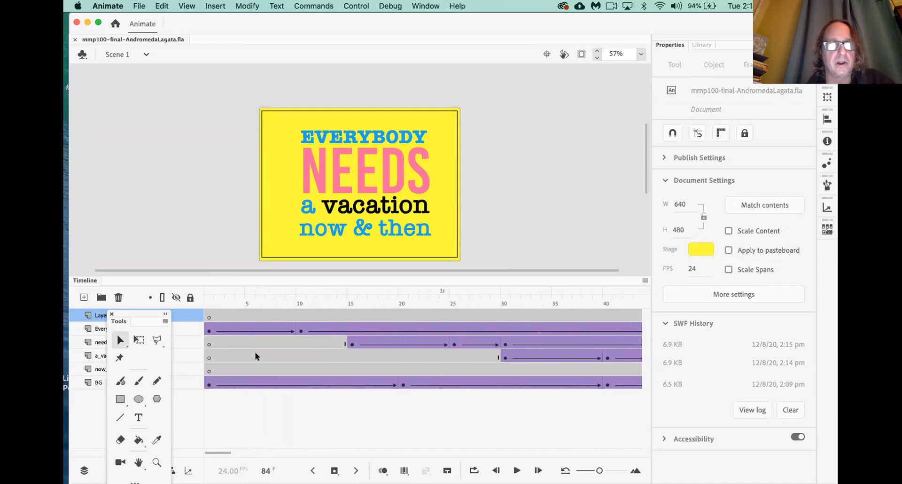
left_click(208, 303)
key("Return")
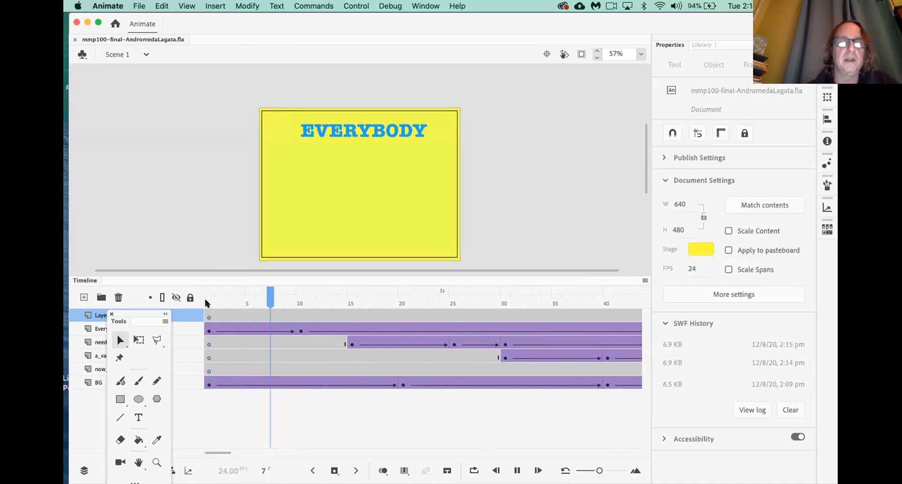
key("Return")
left_click_drag(415, 301, 510, 307)
scroll(413, 377, "right", 3)
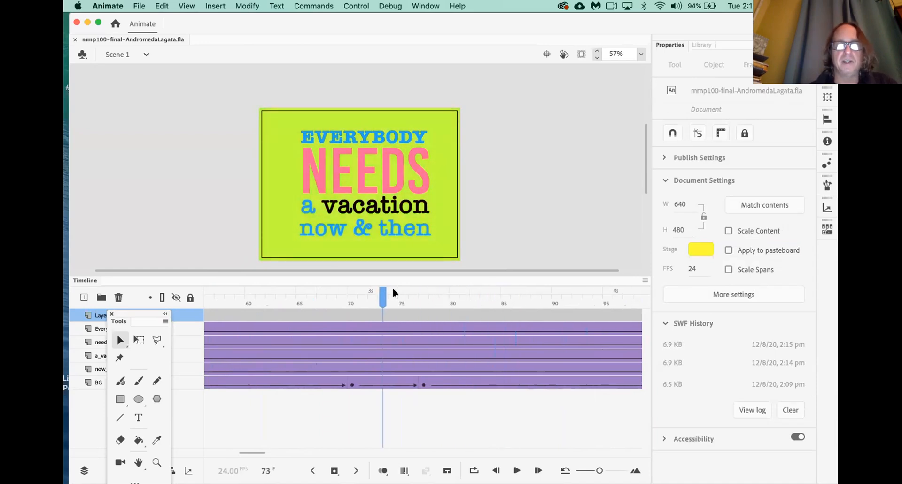
left_click_drag(383, 300, 481, 301)
scroll(445, 357, "right", 10)
scroll(369, 322, "left", 3)
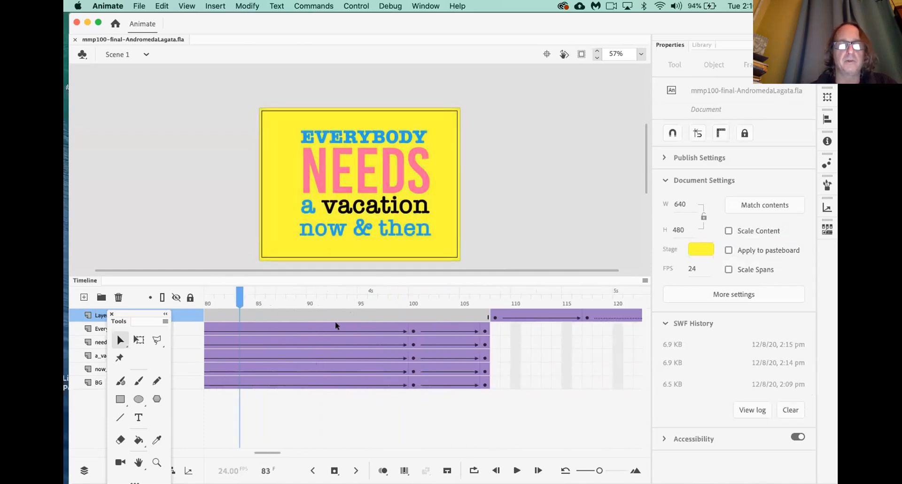
left_click_drag(245, 298, 337, 307)
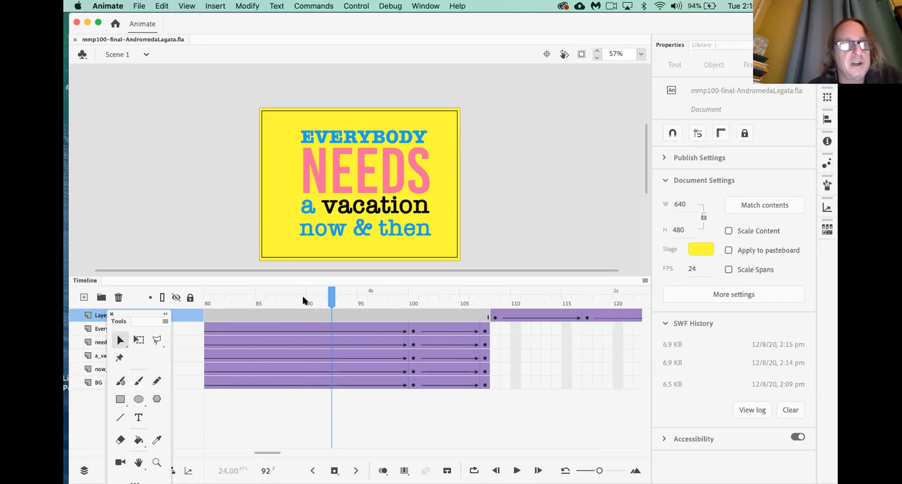
Select frame 92 on the Everybody, needs, a_vacation, now_and_then and BG layers
left_click_drag(147, 309, 177, 422)
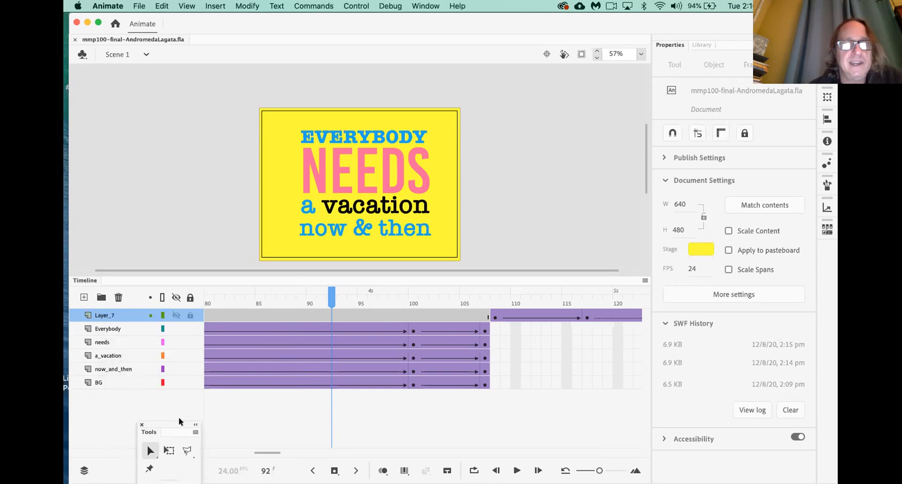
left_click(331, 316)
left_click(332, 330)
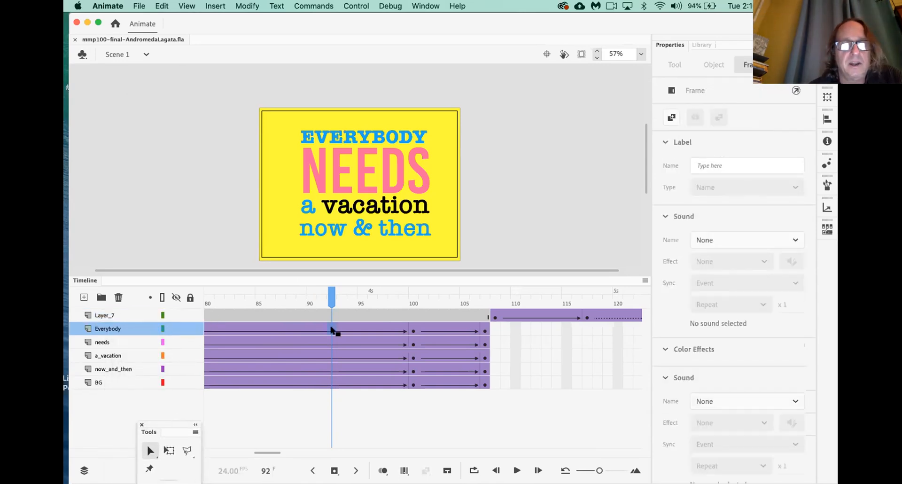
left_click(331, 344)
left_click(332, 357)
left_click(331, 370)
left_click(329, 383)
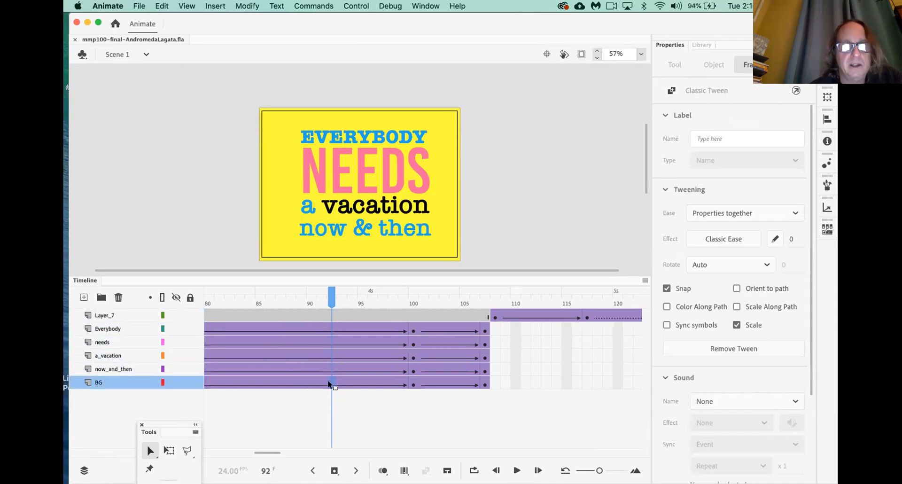
left_click(331, 301)
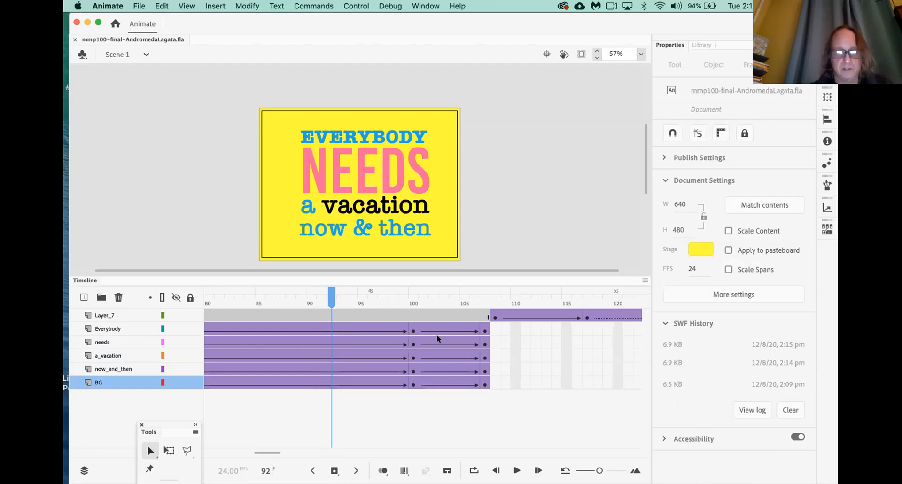
Insert extra frames at frame 92 across all layers, then test the movie
key("F5")
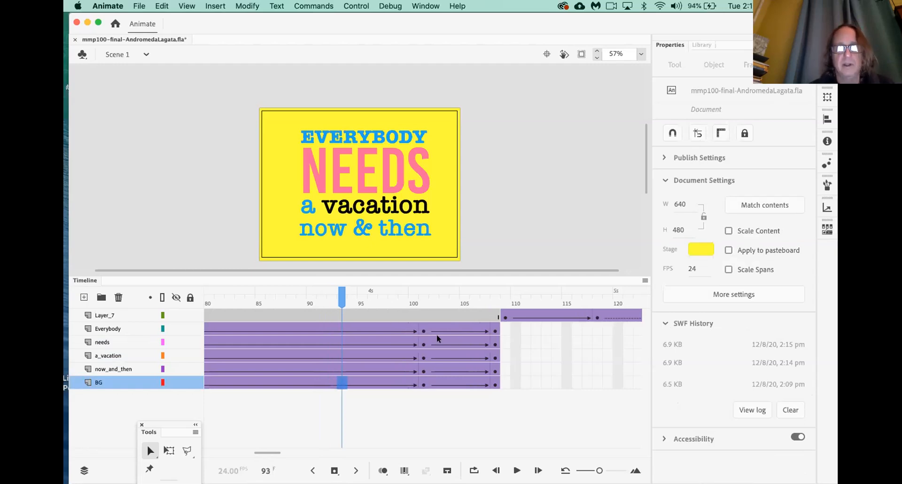
key("F5")
key("F5")
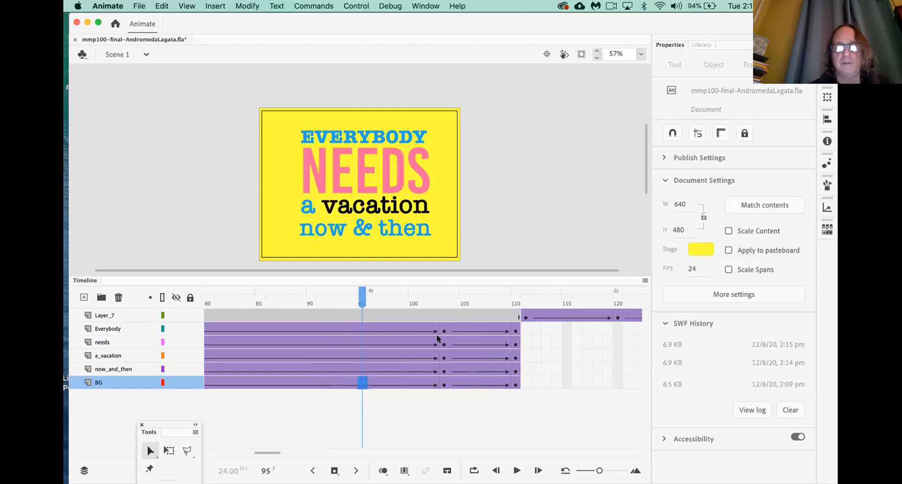
key("F5")
key("F5")
key("F5")
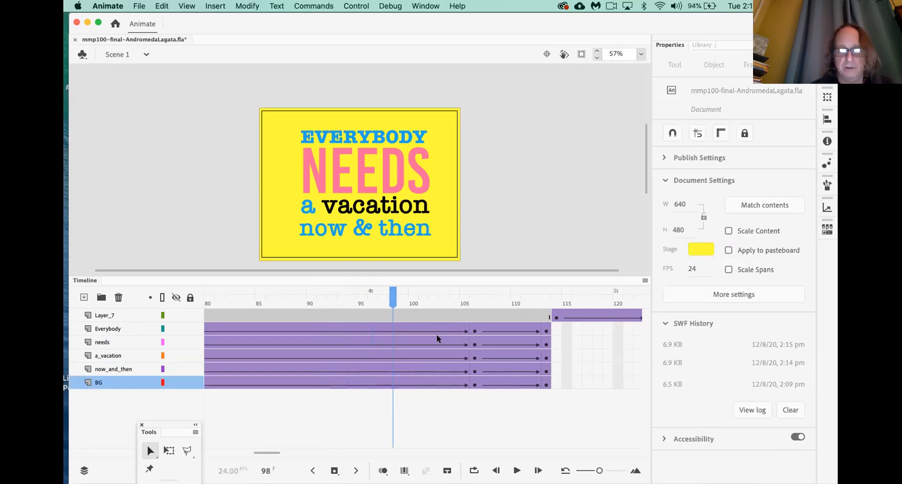
key("F5")
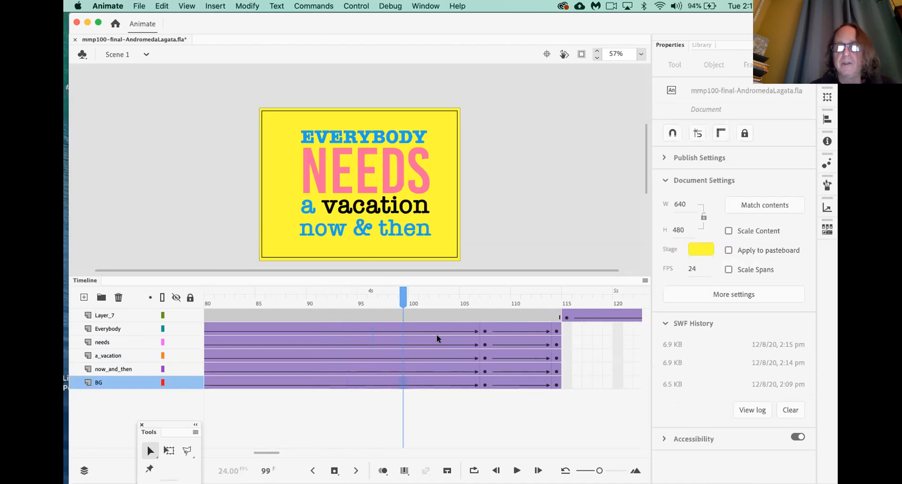
key("F5")
key("F5")
key("F5")
key("F5")
key("F5")
key("F5")
key("F5")
key("F5")
key("F5")
key("F5")
key("F5")
key("F5")
key("F5")
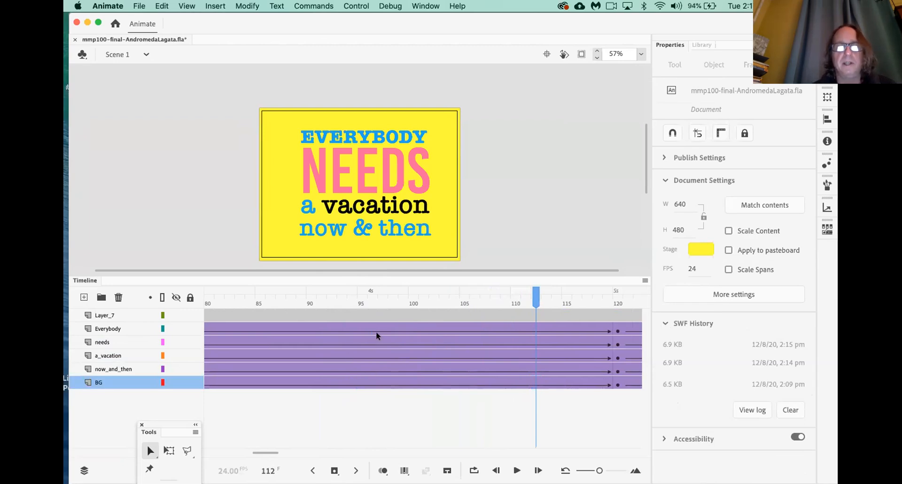
key("super+Return")
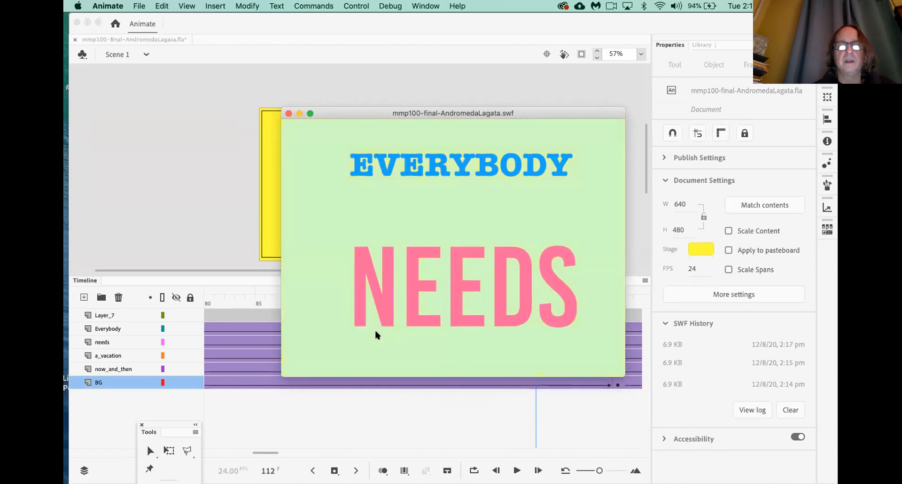
Close the test movie and extend Layer_7's AMEN! span from frame 140 to about 180
left_click(288, 112)
scroll(378, 331, "right", 10)
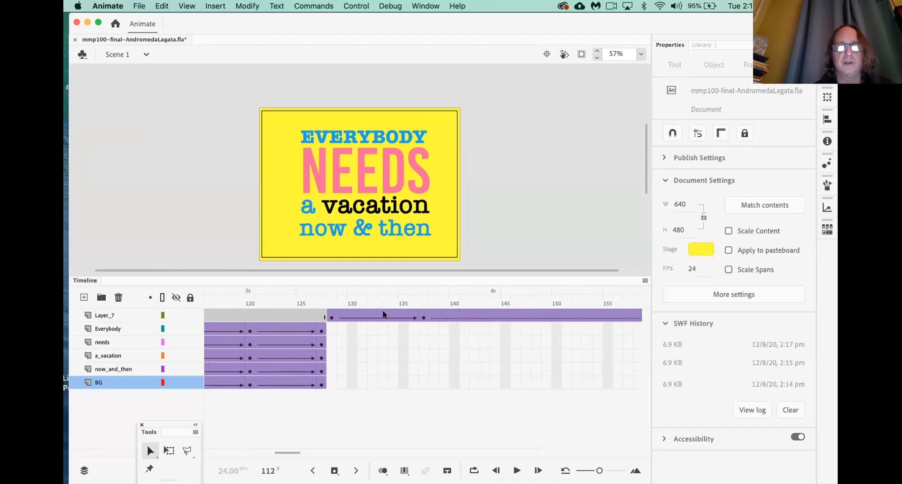
left_click(454, 316)
scroll(444, 351, "right", 2)
scroll(443, 351, "right", 8)
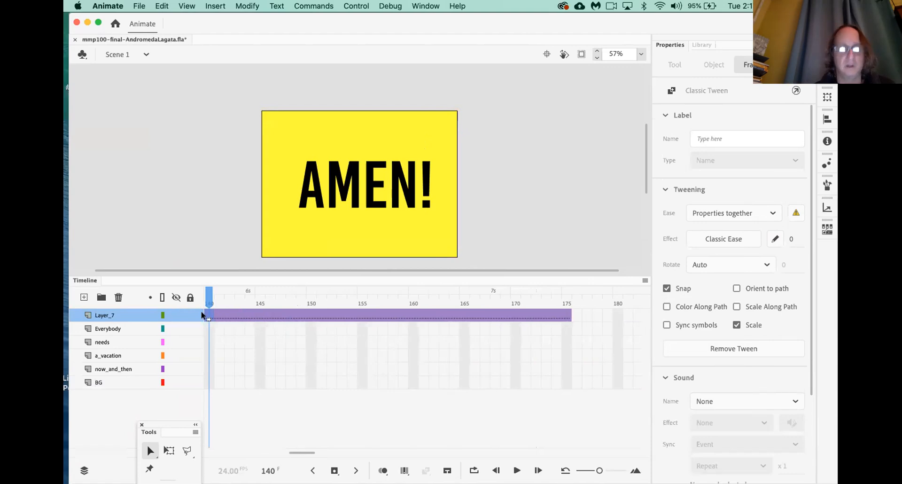
key("F5")
key("F5")
key("F5")
key("F5")
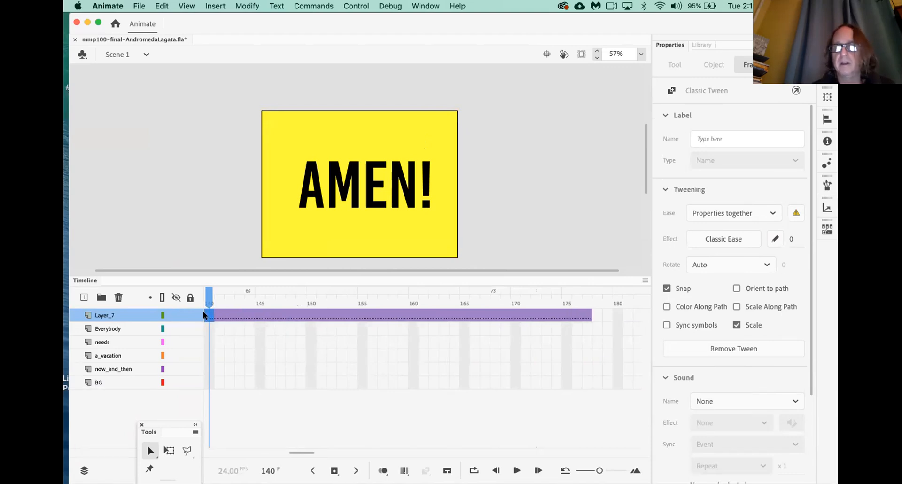
key("F5")
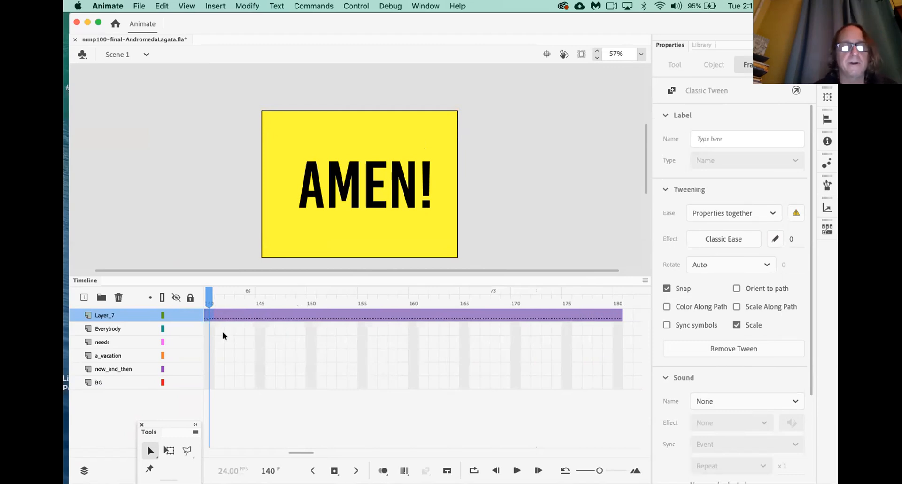
scroll(221, 331, "left", 10)
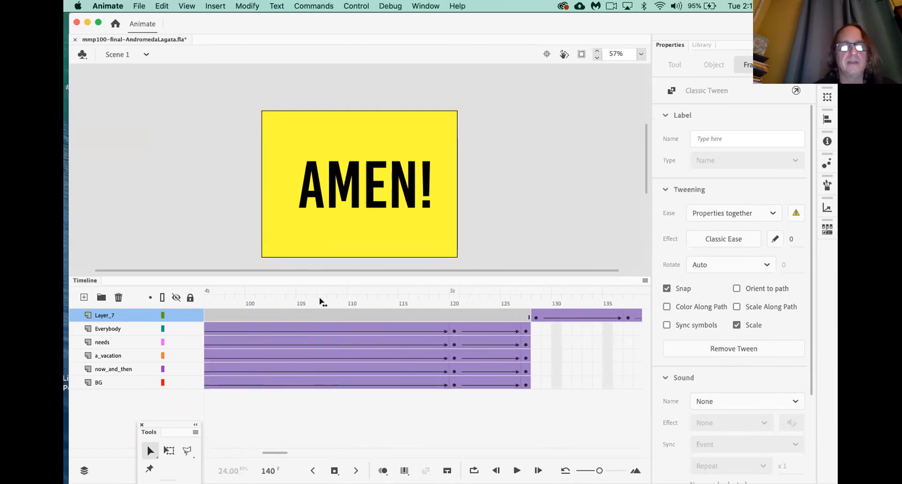
left_click(321, 302)
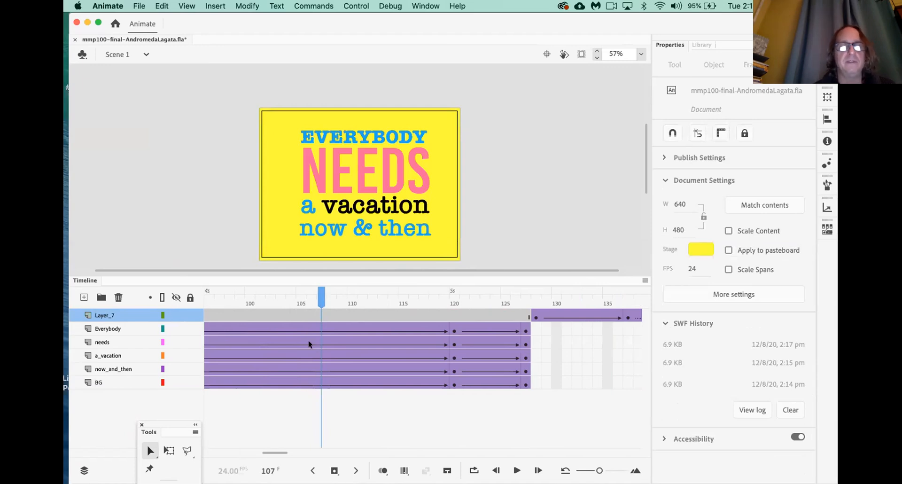
Select frame 107 on Layer_7, deselect, and test the movie ending on AMEN!
left_click(319, 315)
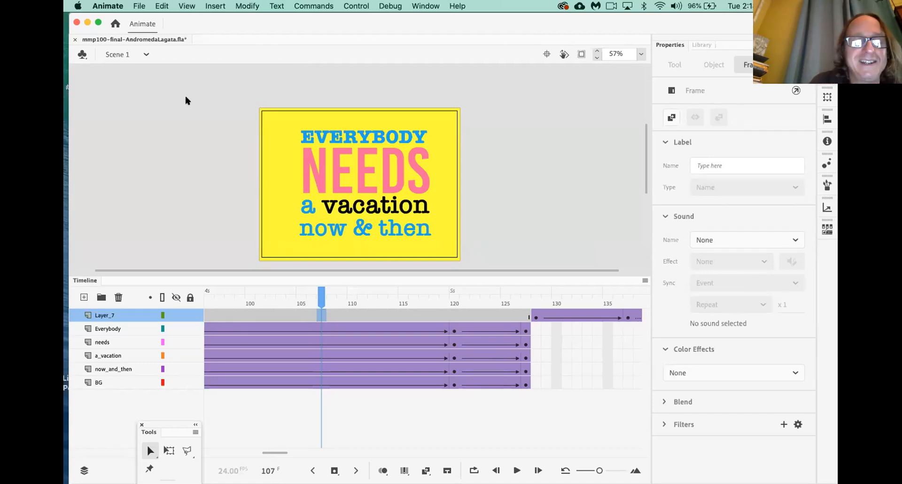
left_click(205, 202)
key("super+Return")
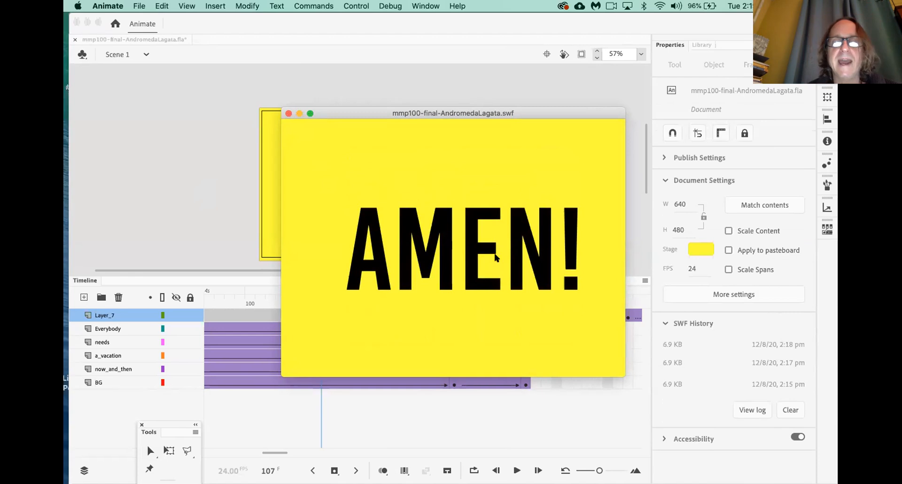
Close the test movie and select frame 216 on Layer_7
left_click(288, 113)
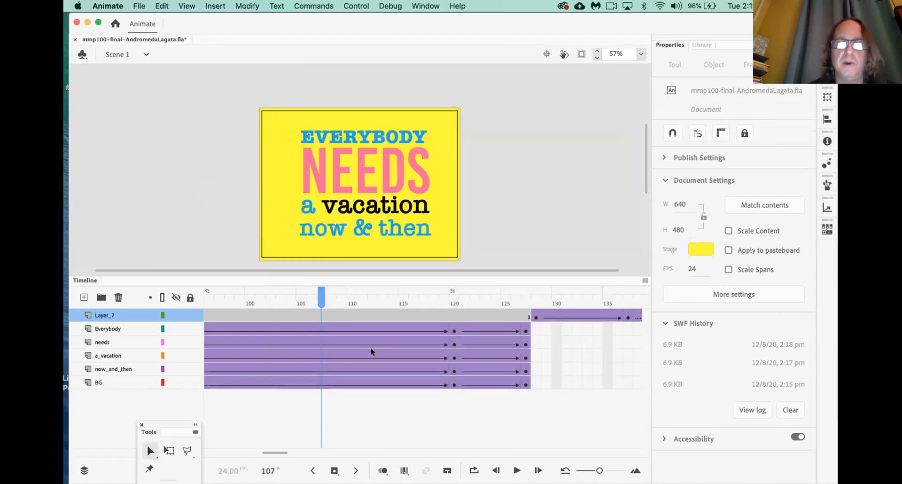
scroll(370, 347, "right", 10)
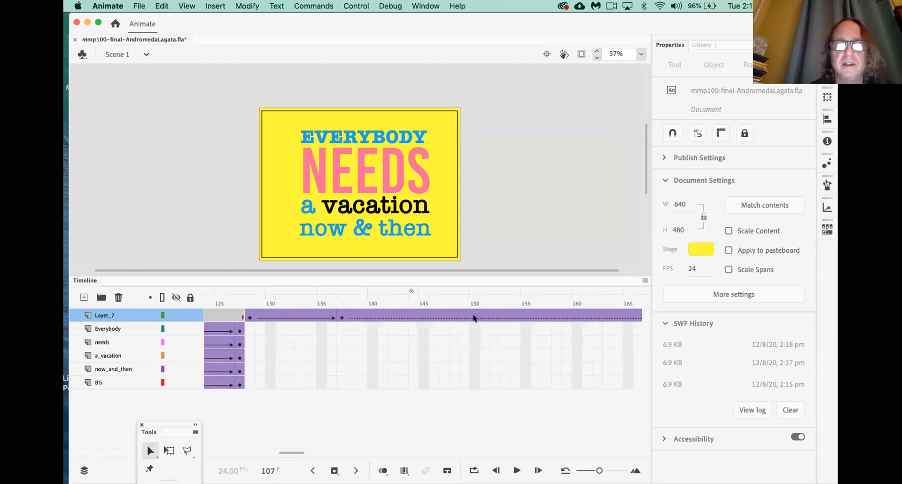
scroll(441, 345, "right", 5)
scroll(438, 346, "right", 10)
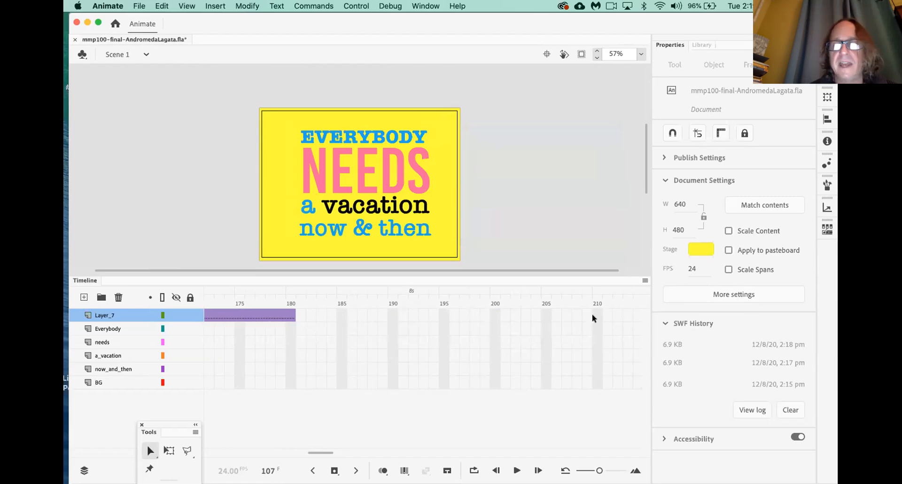
scroll(581, 314, "right", 3)
left_click(574, 314)
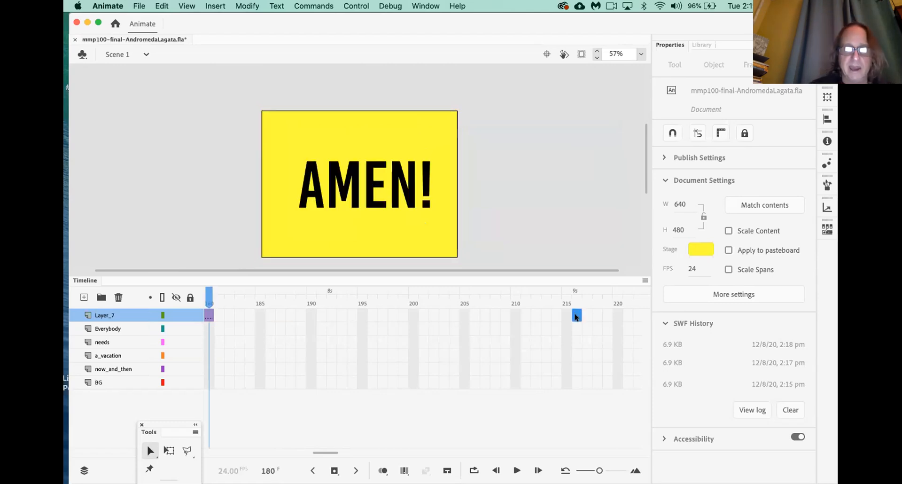
Extend Layer_7 to frame 216 so AMEN! holds longer, then save the file
key("F5")
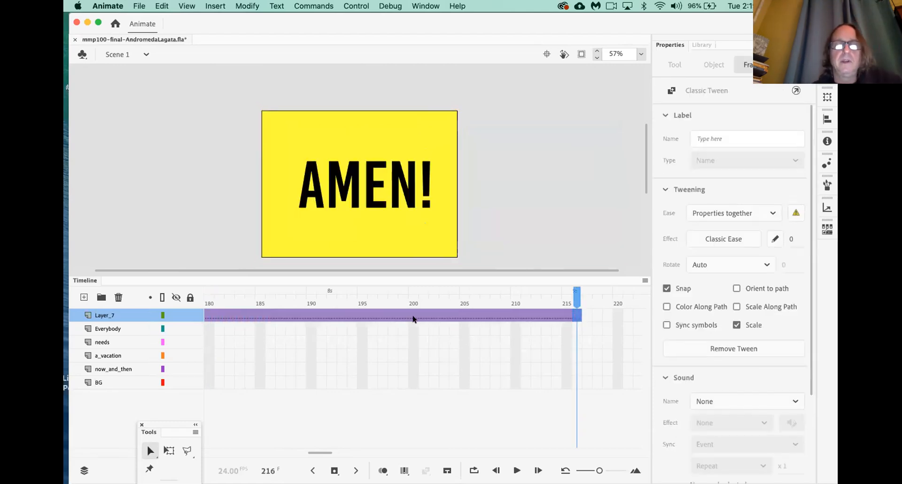
scroll(392, 332, "left", 5)
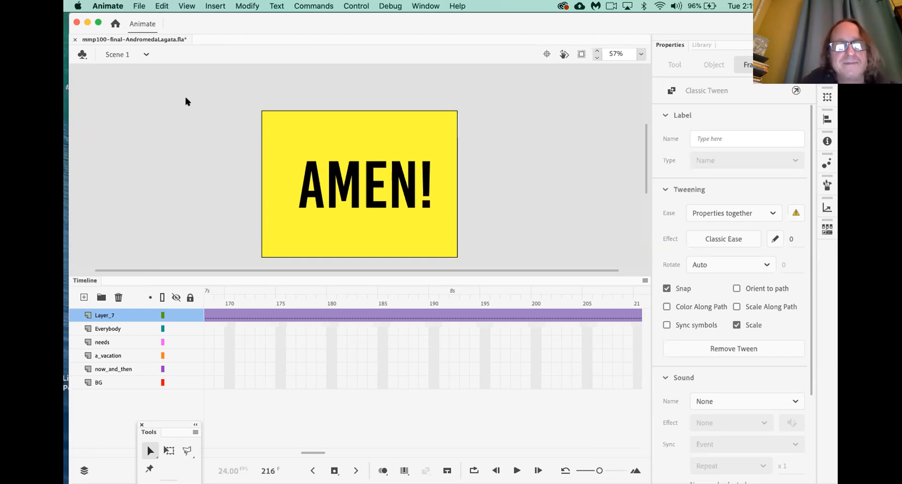
key("super+s")
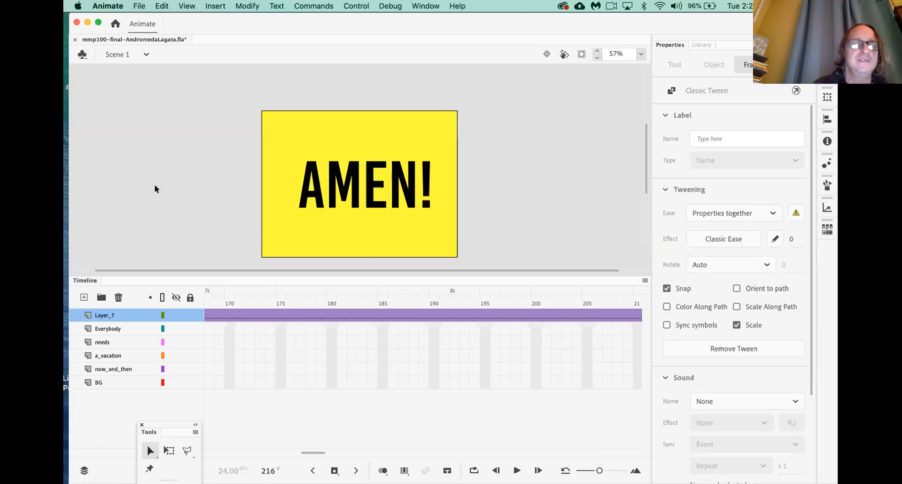
left_click(151, 178)
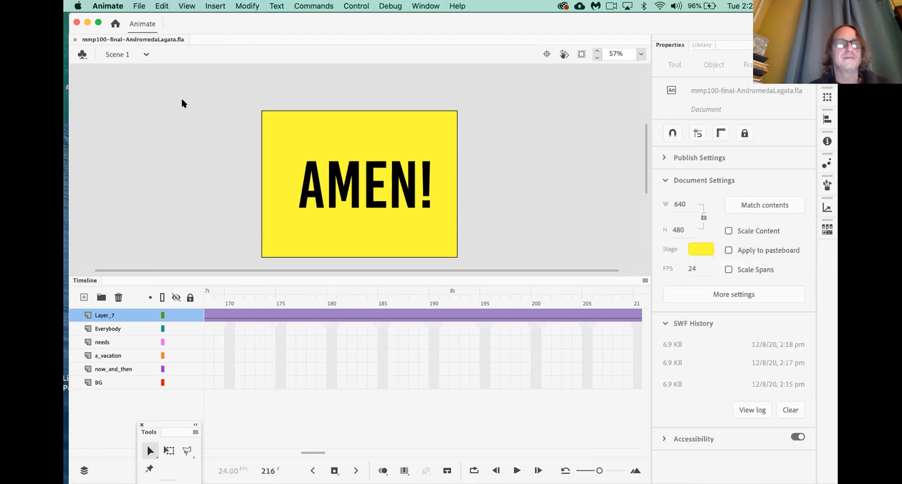
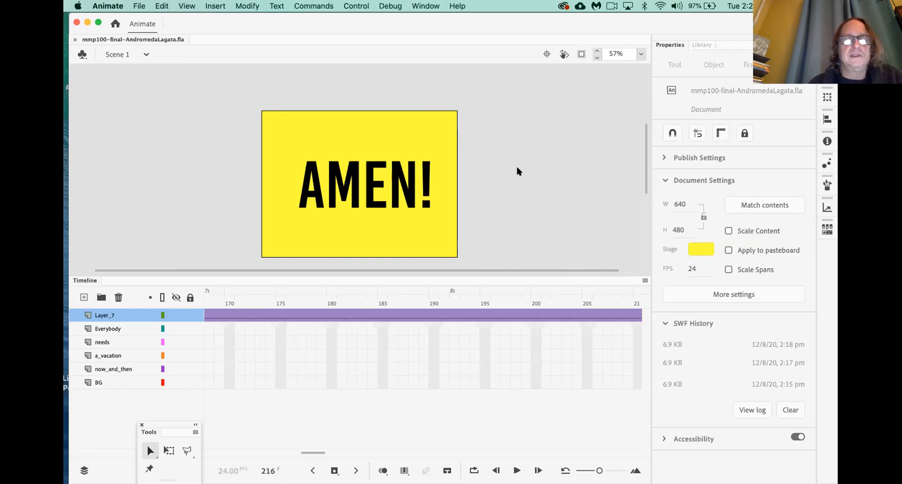
Scroll the timeline to frames 133–172 and move the playhead back to frame 137
scroll(367, 249, "right", 2)
scroll(368, 249, "down", 2)
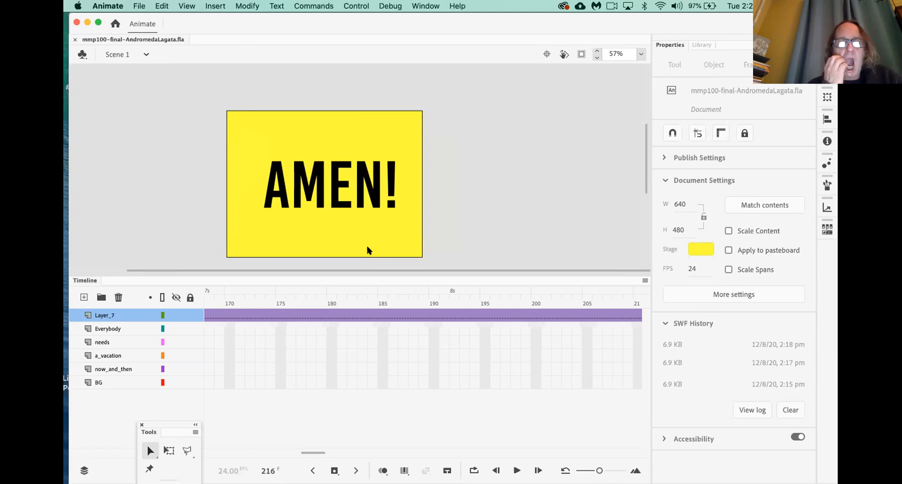
scroll(367, 249, "down", 3)
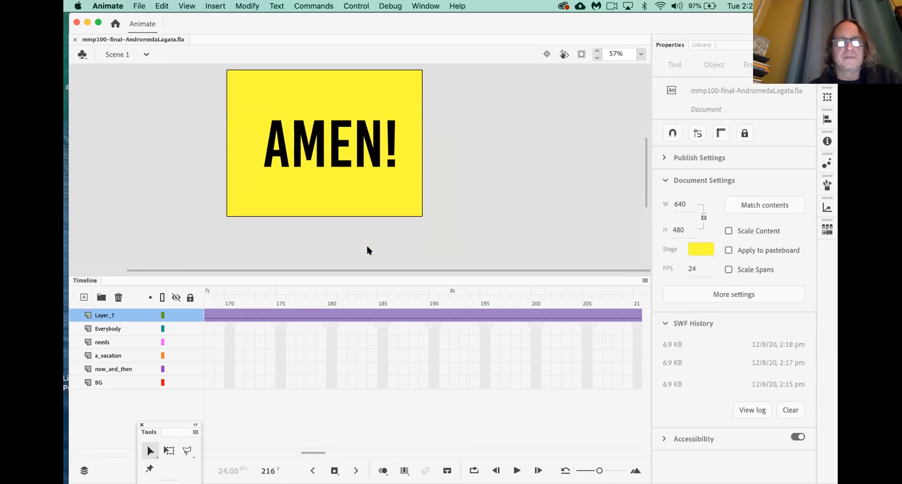
scroll(379, 306, "right", 4)
scroll(381, 307, "left", 2)
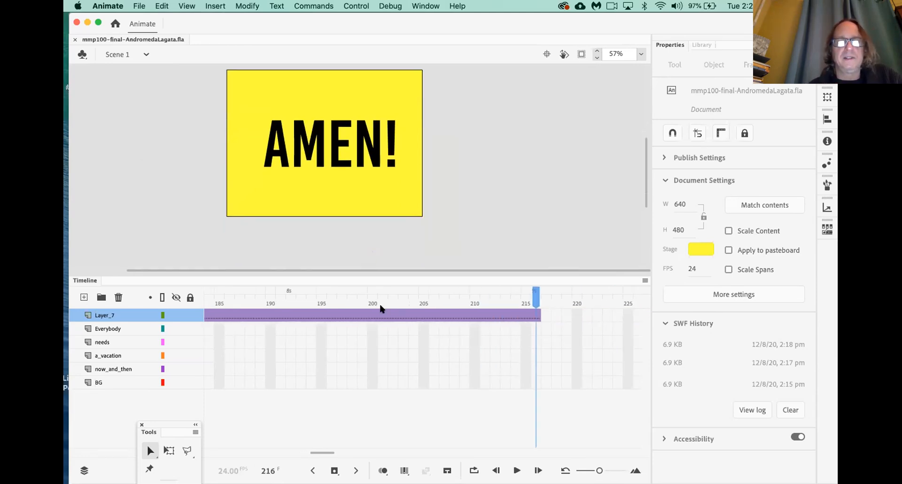
scroll(348, 327, "left", 10)
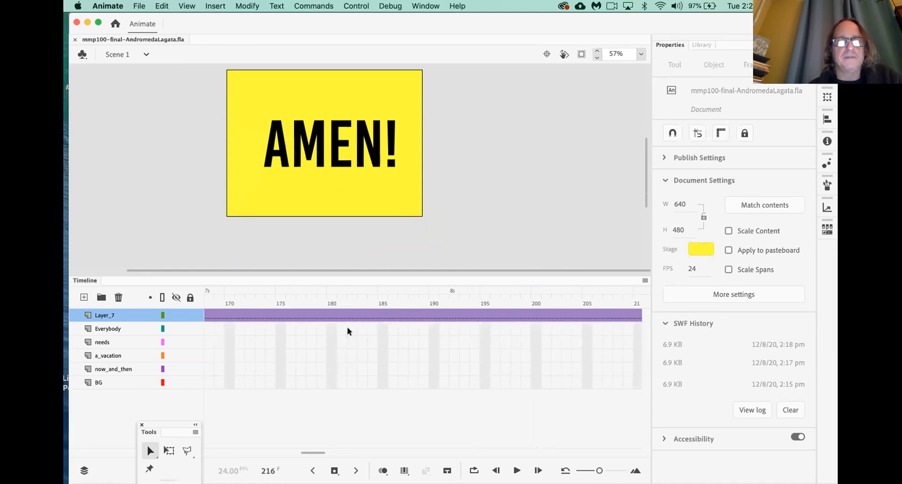
left_click_drag(257, 296, 219, 290)
Add a keyframe for AMEN! at frame 145 on Layer_7
left_click(260, 303)
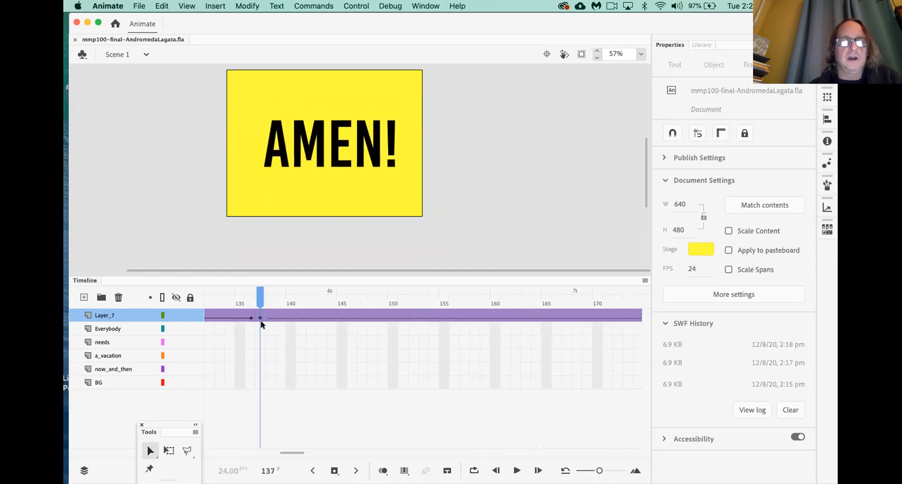
left_click(339, 314)
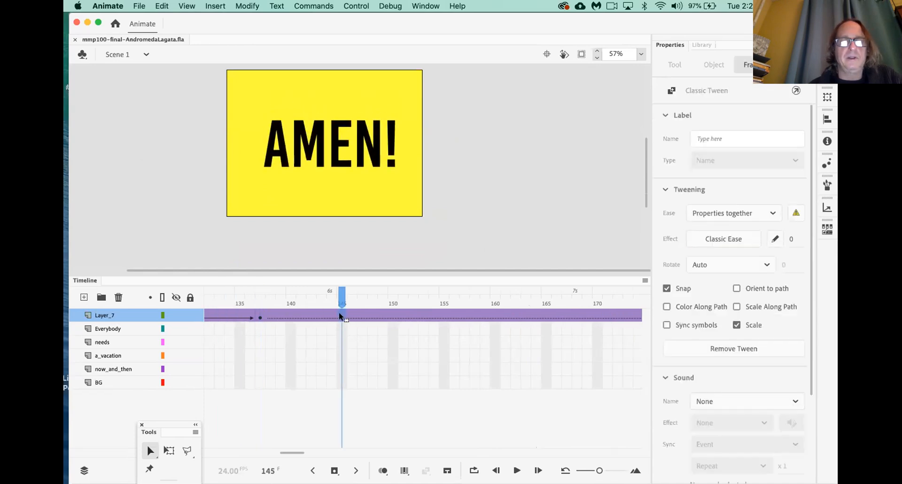
key("F6")
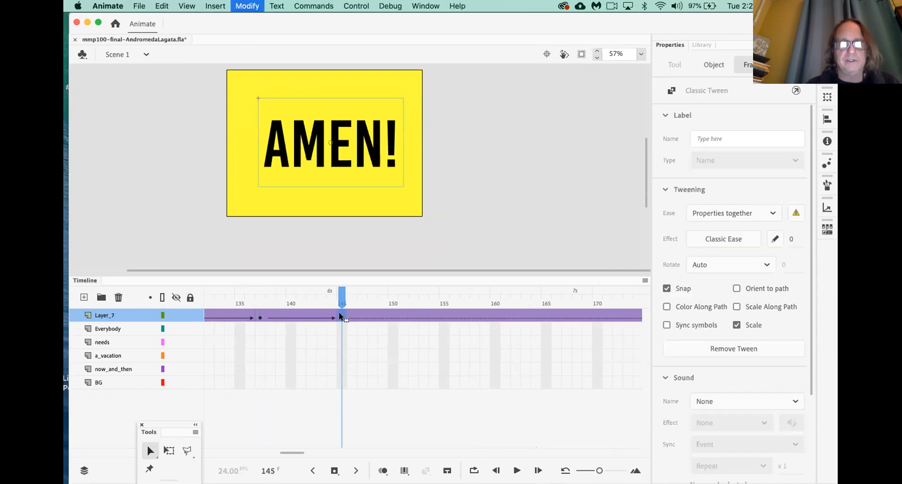
Shift AMEN! left at frame 155, creating a keyframe joined by a classic tween
scroll(362, 342, "right", 2)
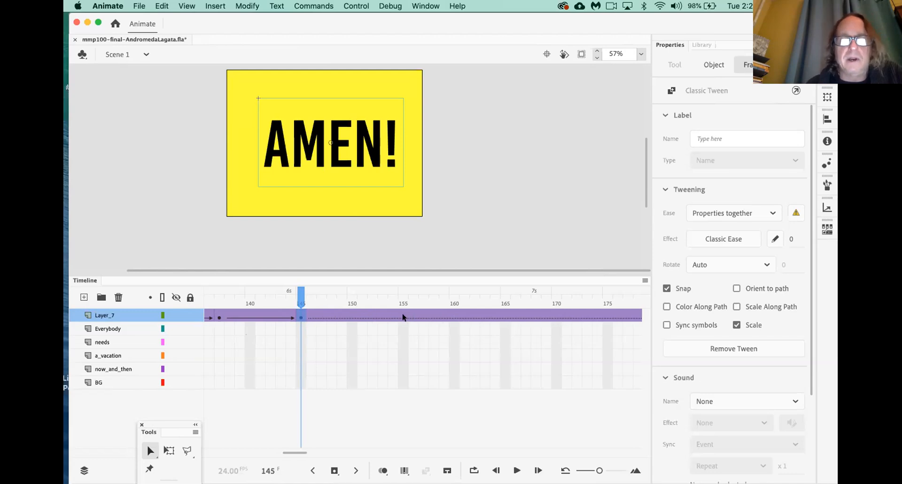
left_click_drag(229, 297, 407, 303)
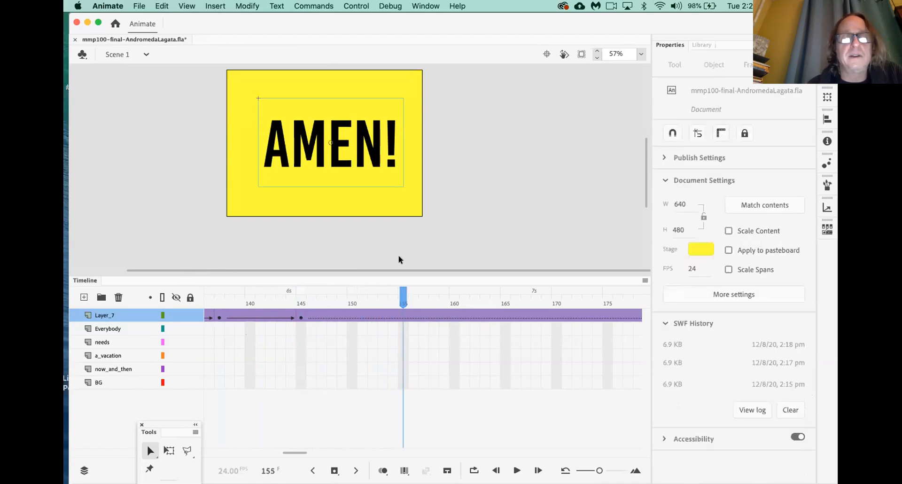
left_click_drag(374, 160, 345, 167)
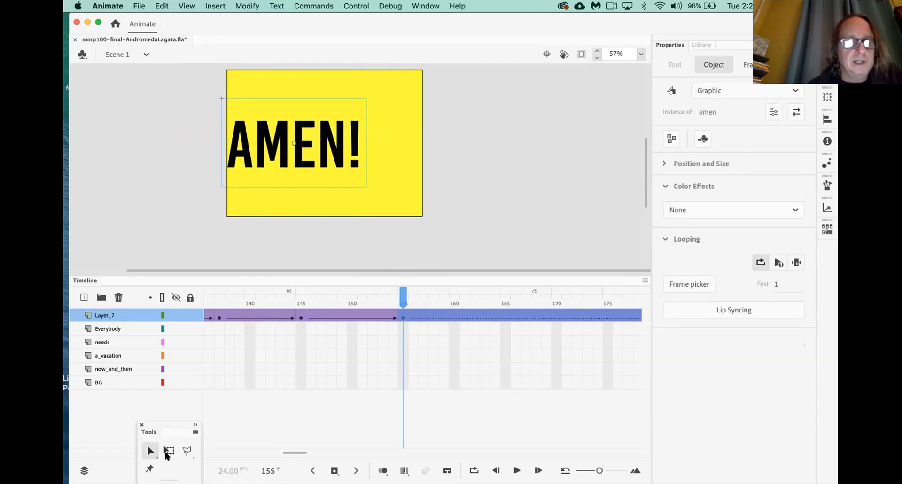
left_click(402, 318)
left_click_drag(402, 298, 419, 300)
left_click(414, 302)
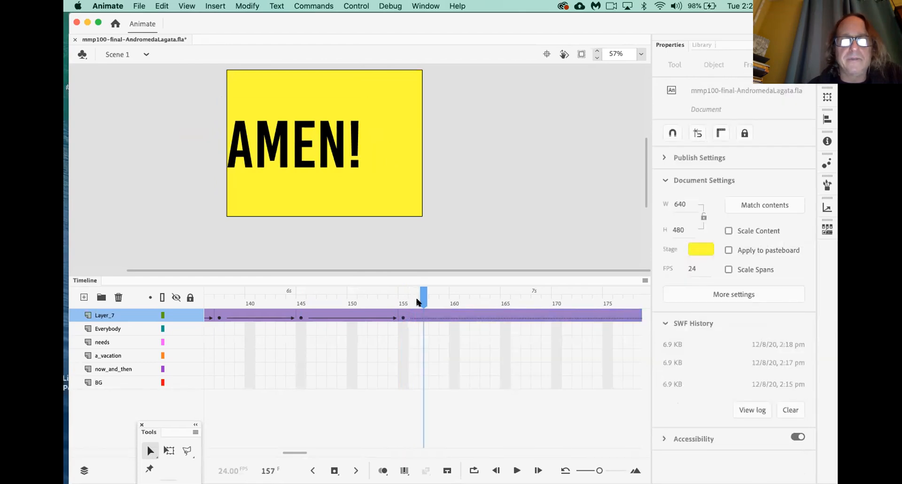
left_click(421, 318)
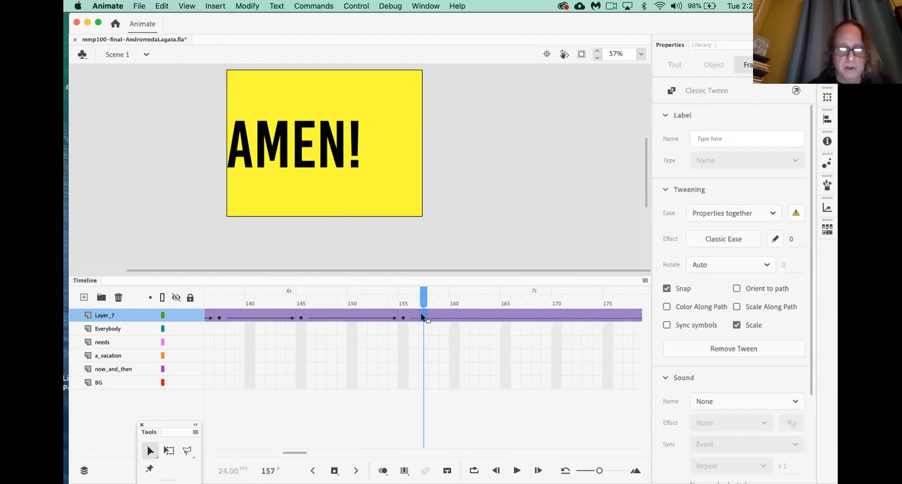
Add a keyframe at frame 157 and squash AMEN! narrower and taller with Free Transform
key("F6")
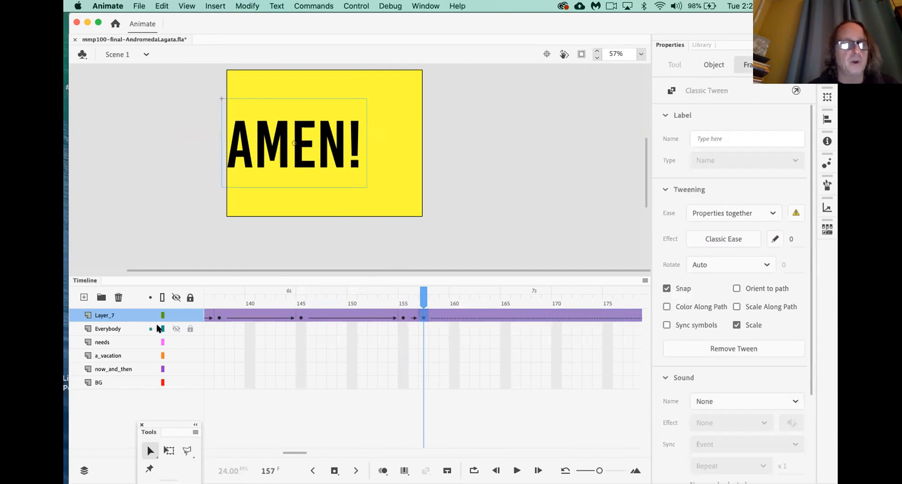
left_click(168, 450)
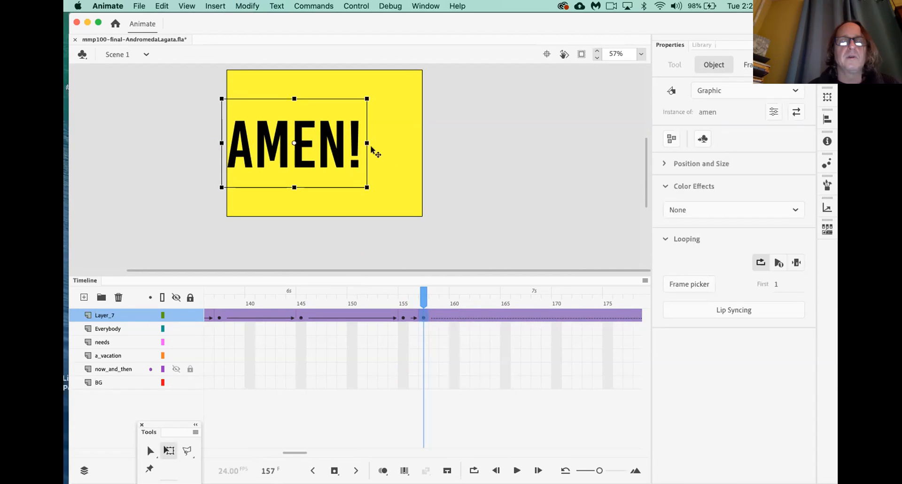
left_click_drag(367, 143, 291, 145)
left_click_drag(265, 95, 263, 86)
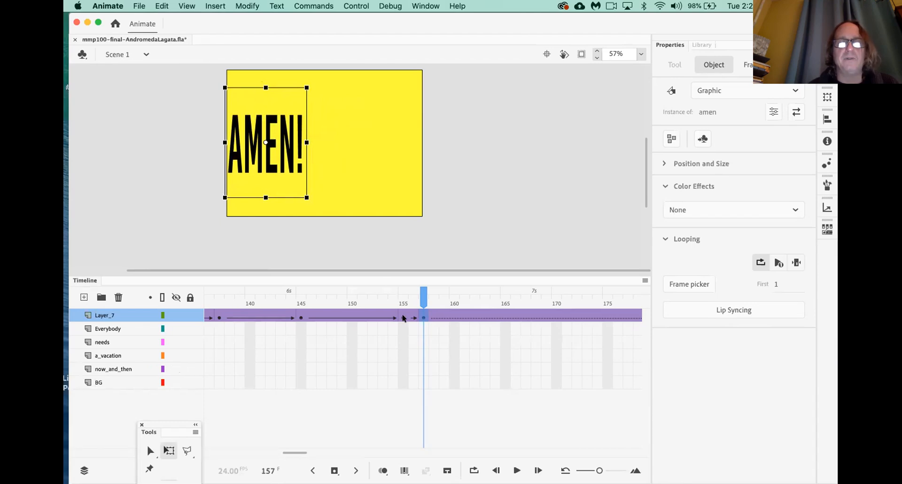
Copy the normal-shape frame 155 keyframe to frame 159 and preview from frame 145
left_click(443, 314)
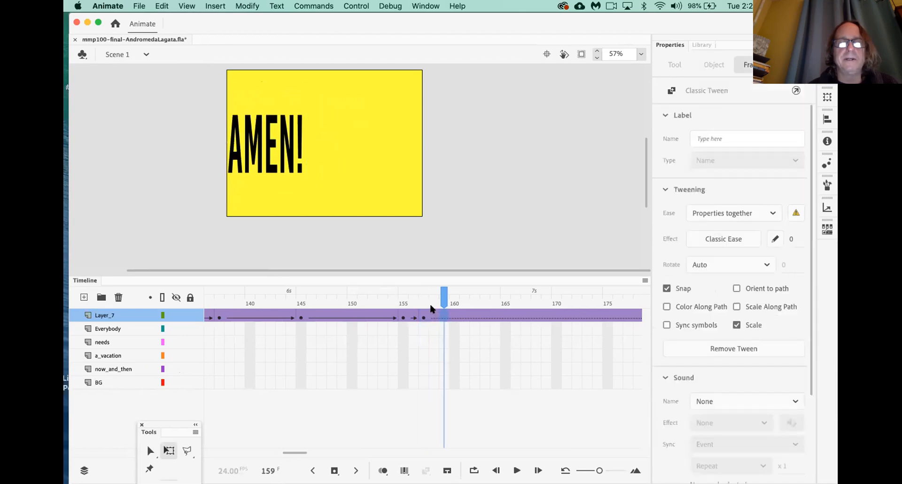
left_click(423, 317)
left_click(442, 318)
left_click(403, 318)
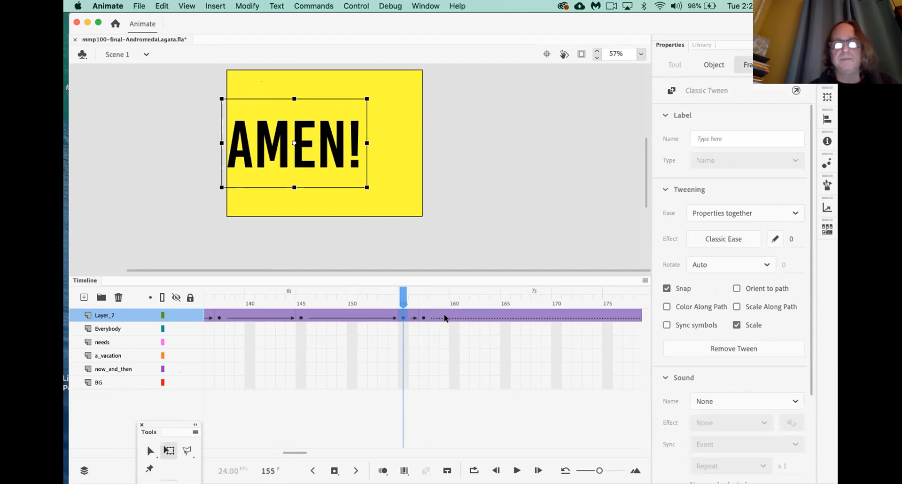
left_click(420, 318)
left_click(402, 317)
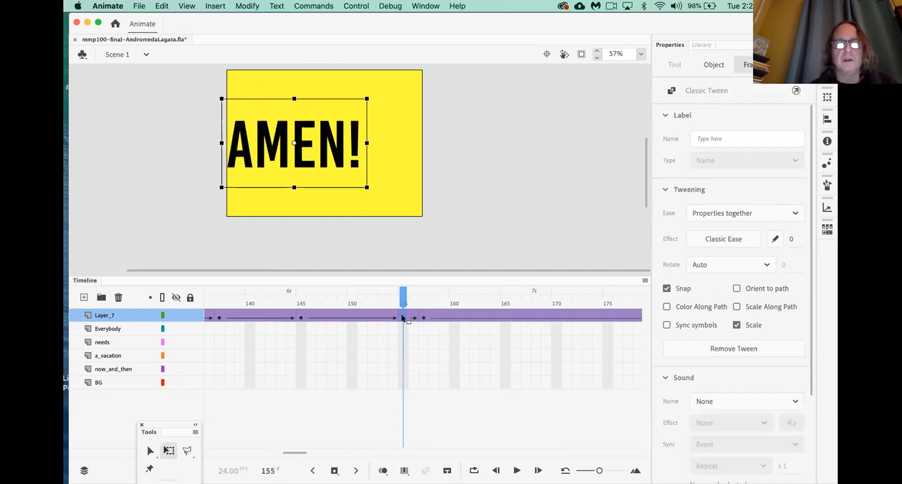
left_click_drag(404, 318, 439, 317)
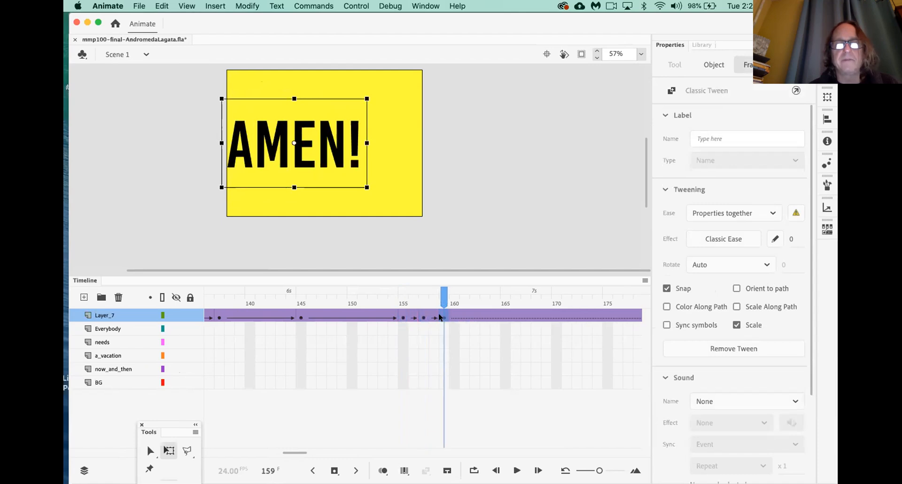
left_click(297, 300)
key("Return")
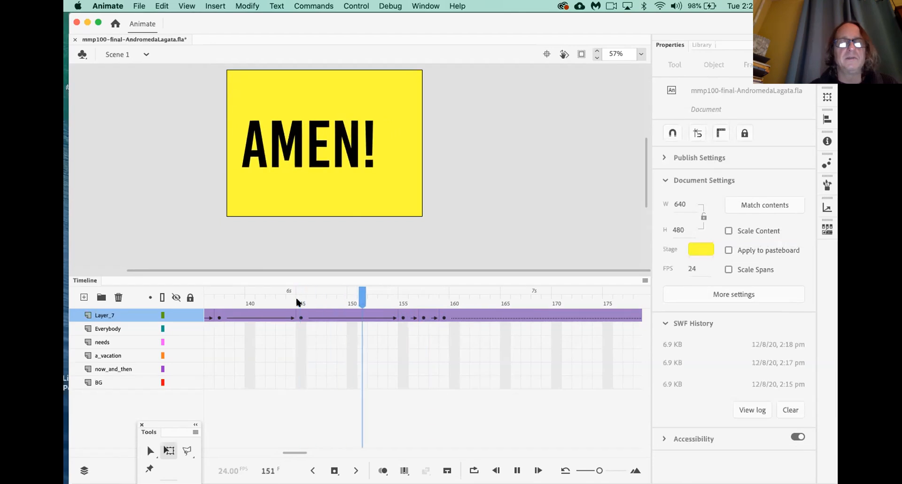
Insert a frame at 158 to hold the squash longer, then replay to check timing
key("Return")
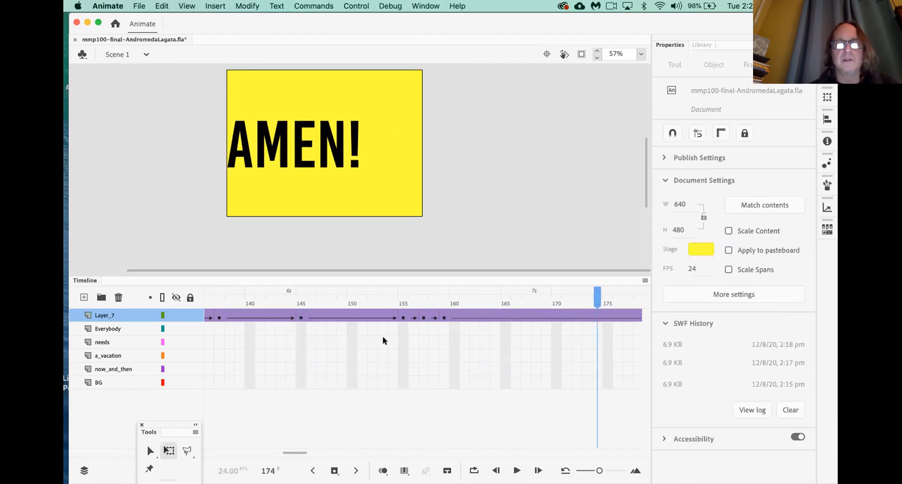
left_click(423, 318)
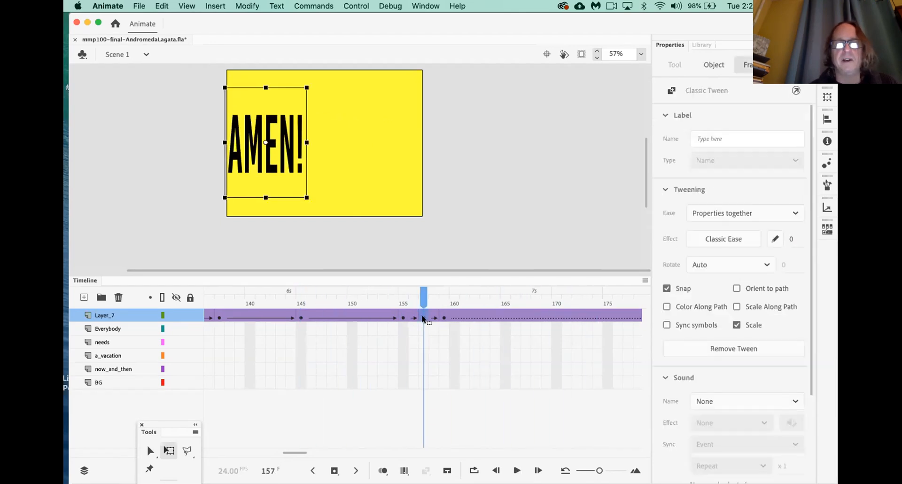
left_click(434, 318)
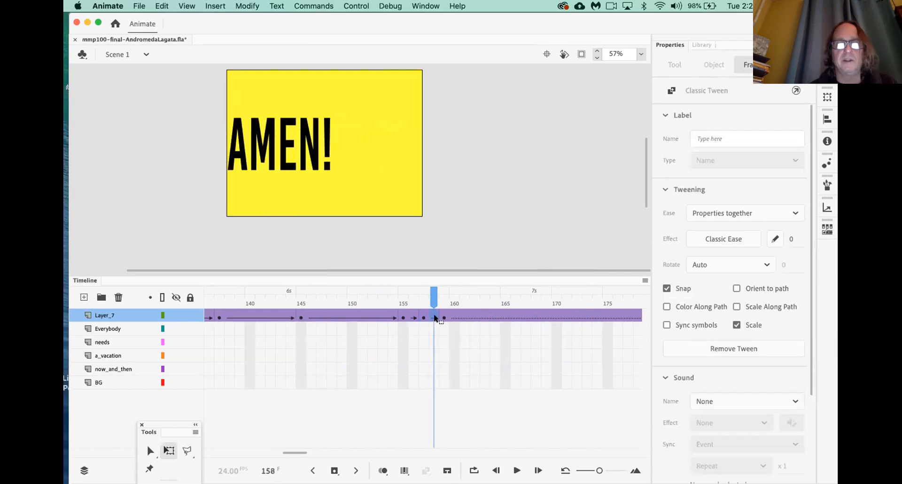
key("F5")
key("F5")
key("F5")
key("F5")
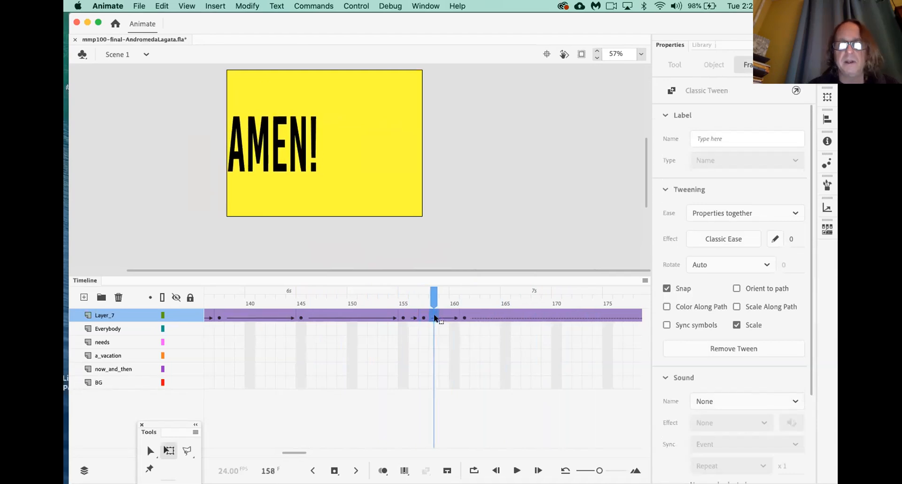
left_click(333, 304)
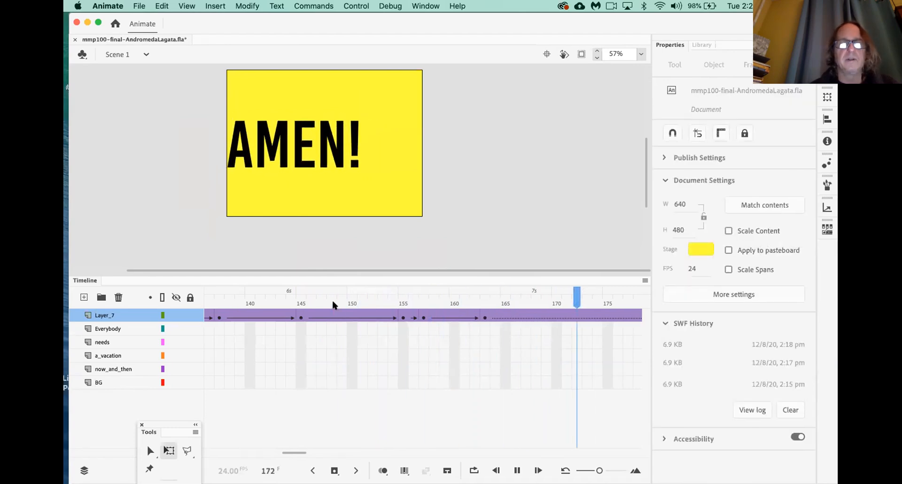
key("Return")
scroll(322, 322, "left", 5)
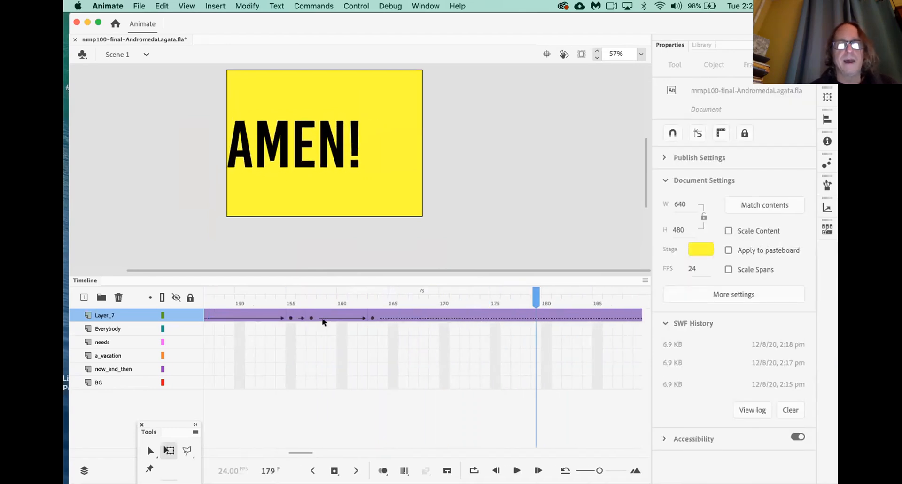
left_click(248, 303)
key("Return")
key("Return")
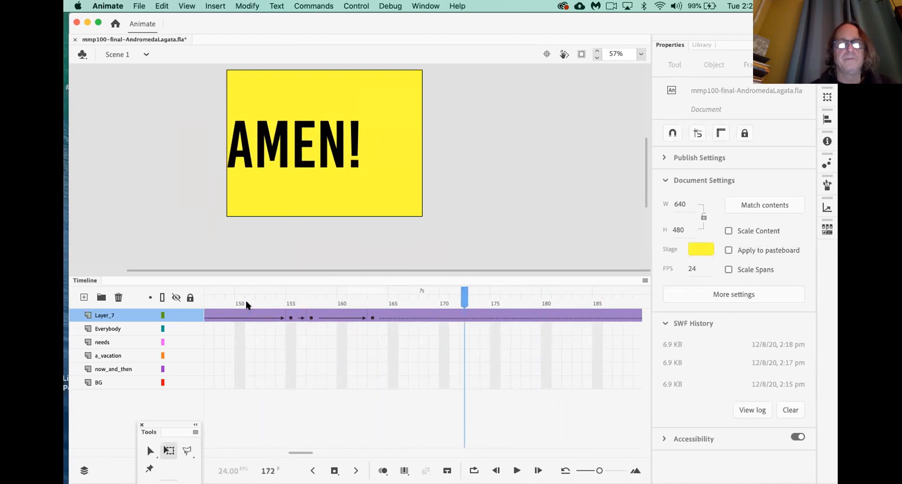
Add a keyframe at frame 170 and move AMEN! right to the stage centre
left_click(371, 317)
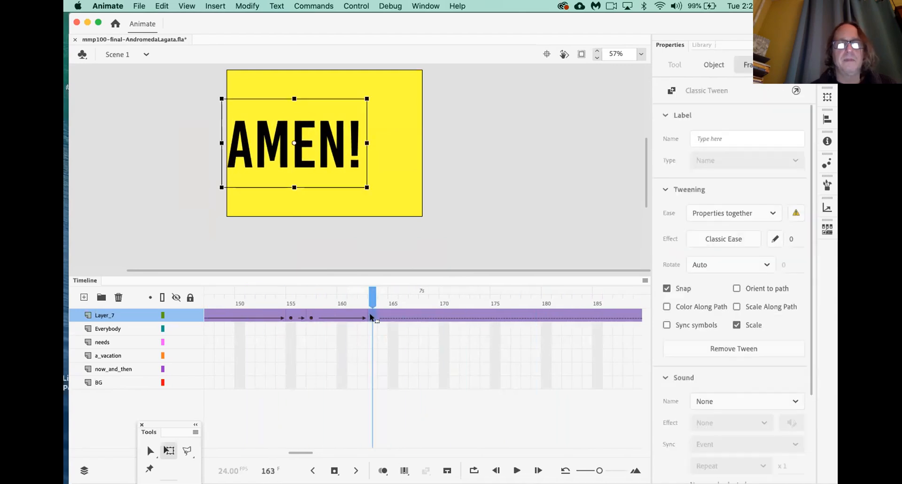
left_click(444, 319)
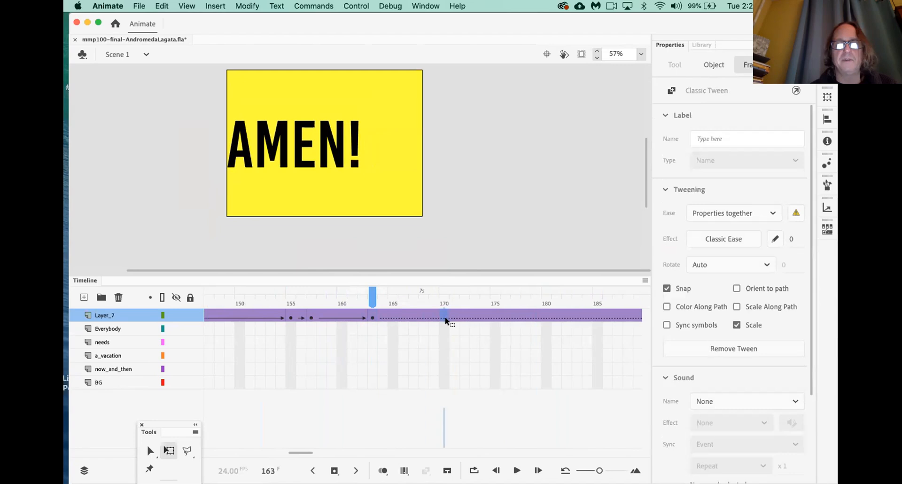
key("F6")
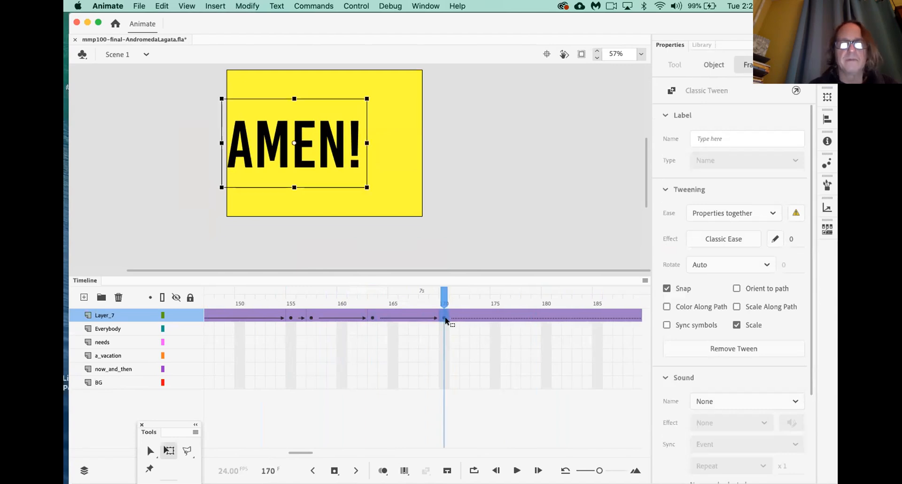
left_click_drag(301, 161, 343, 166)
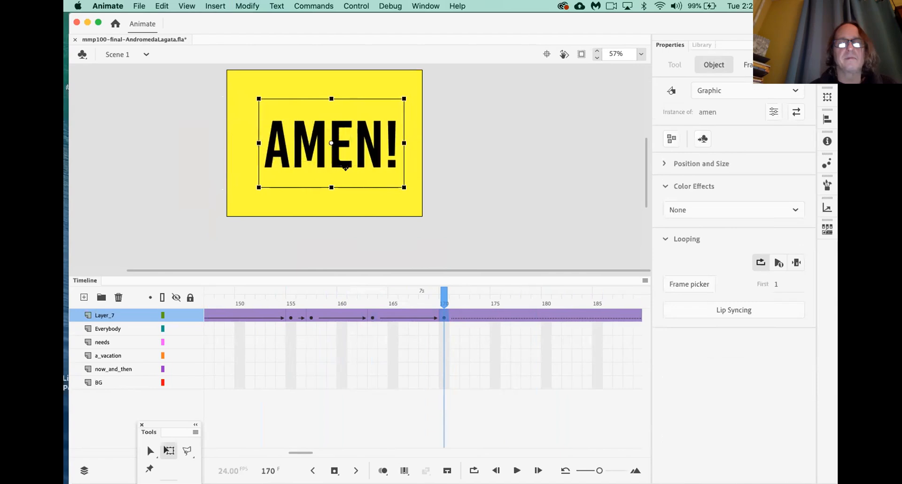
left_click(210, 300)
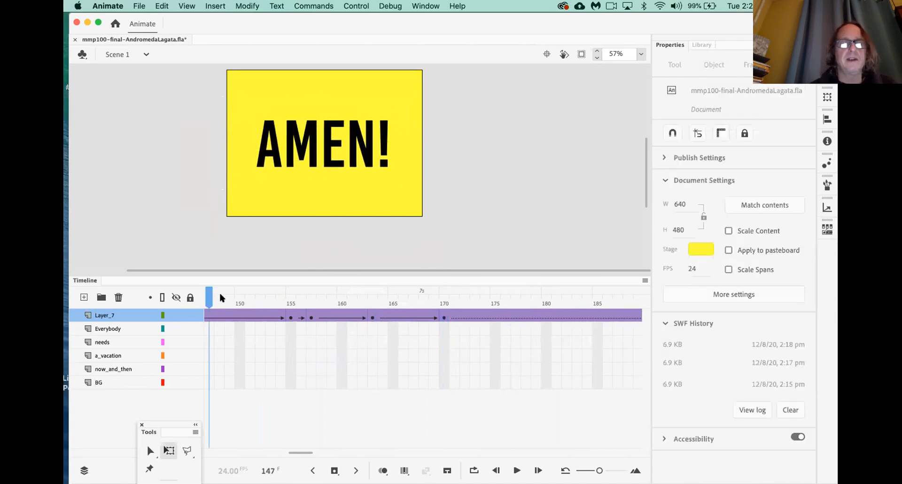
scroll(238, 329, "left", 3)
left_click(219, 303)
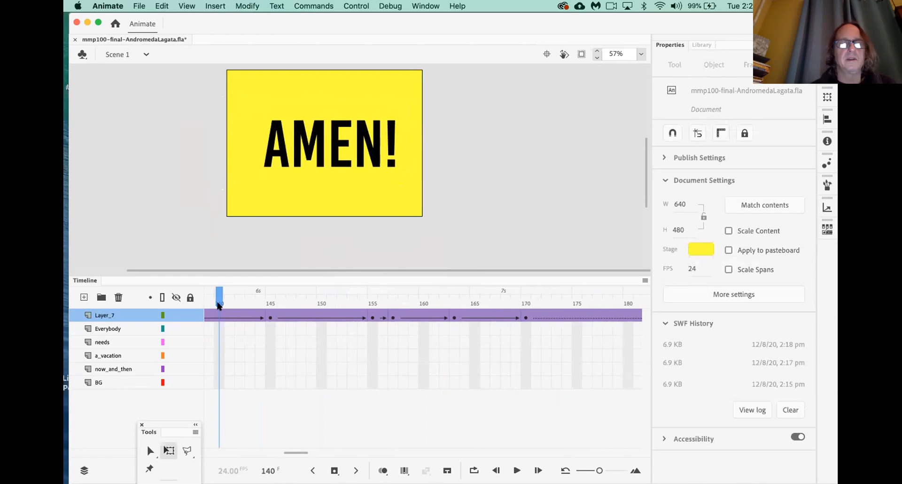
scroll(249, 348, "left", 10)
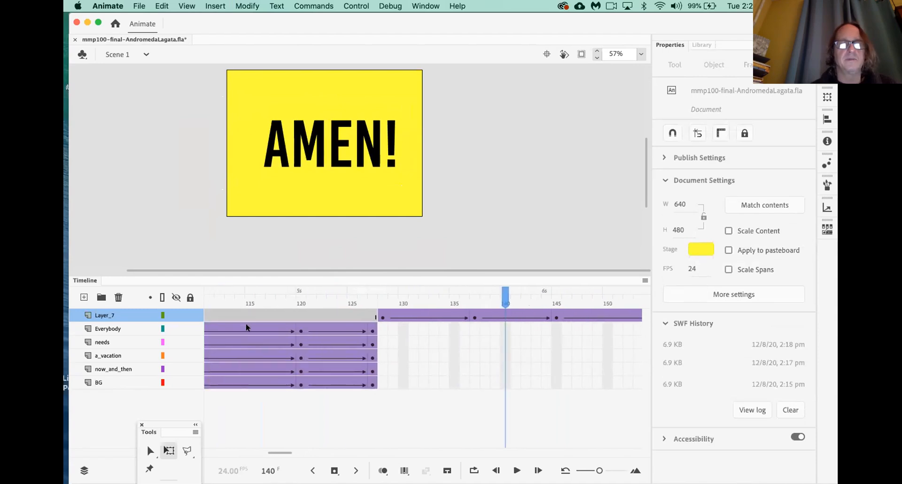
left_click(230, 303)
key("Return")
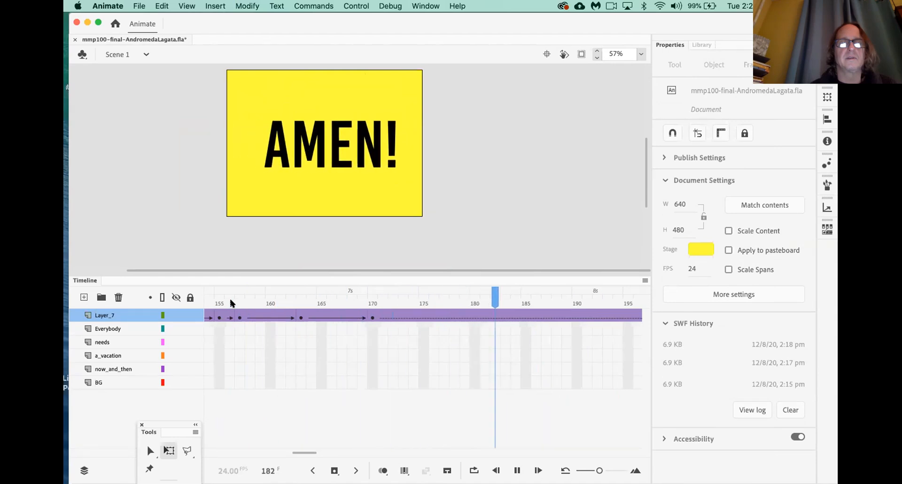
key("Return")
scroll(293, 338, "left", 6)
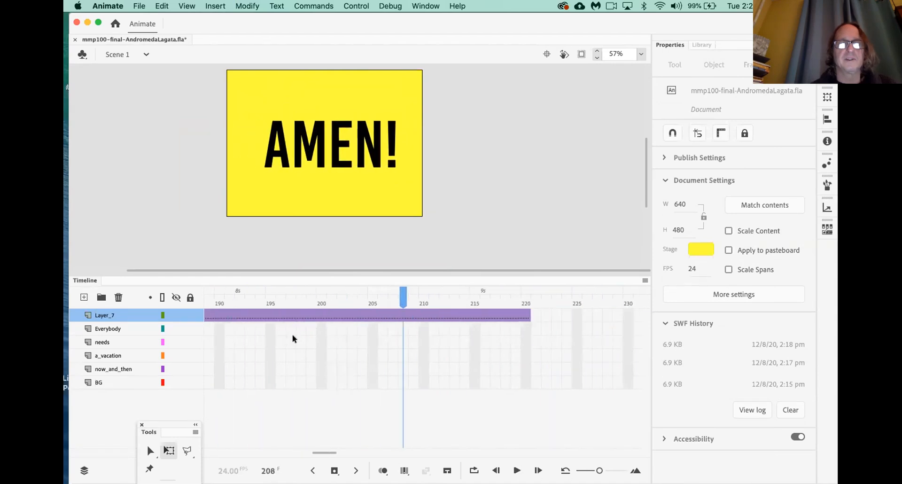
scroll(292, 334, "left", 6)
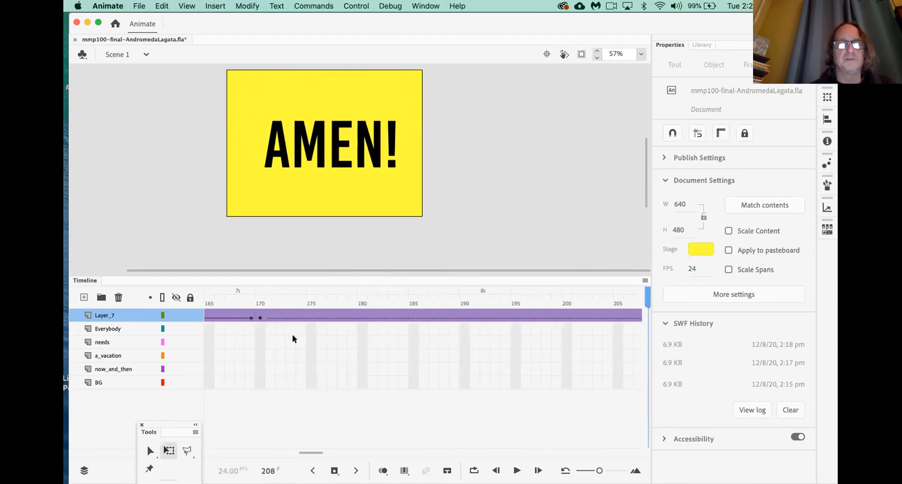
left_click_drag(276, 296, 301, 300)
Review the keyframes at 155, 163 and 157, then test the movie with Cmd+Enter
left_click(268, 318)
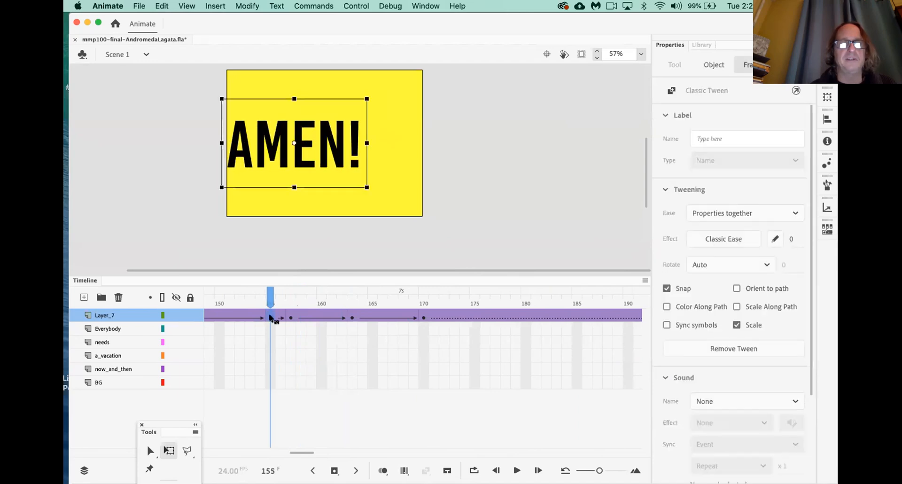
left_click(351, 318)
left_click(291, 318)
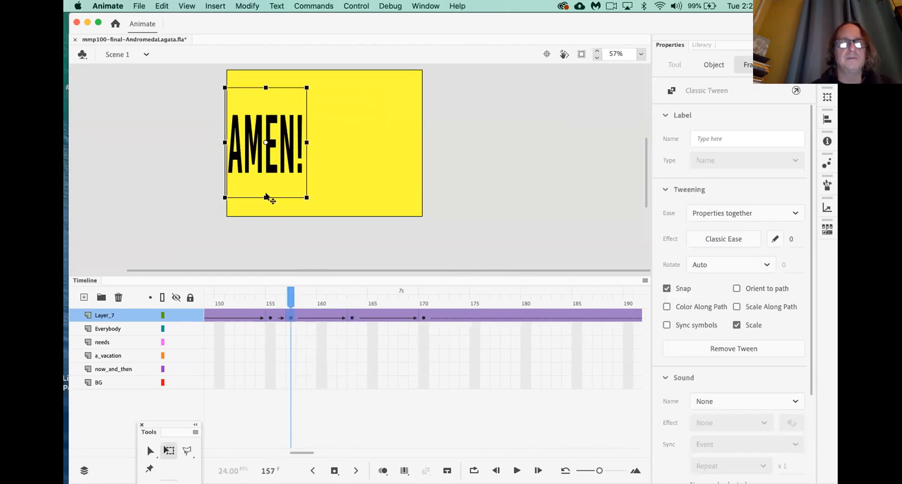
left_click(346, 233)
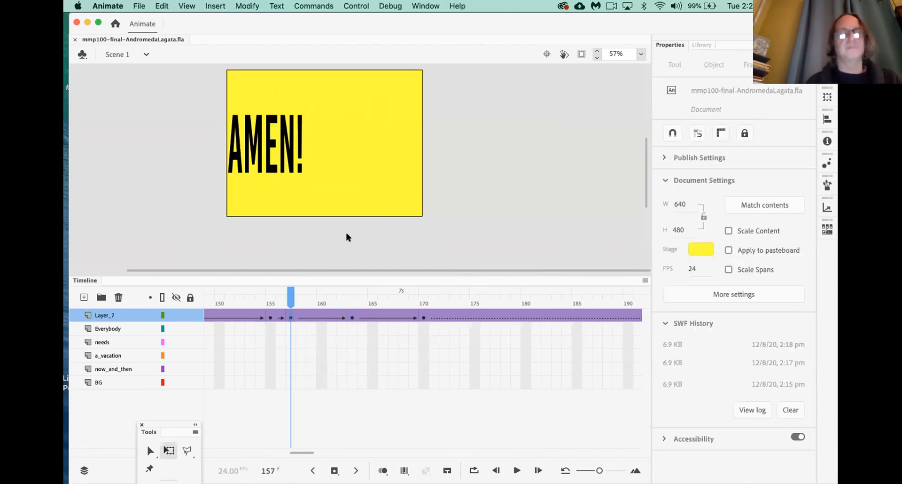
key("super+Return")
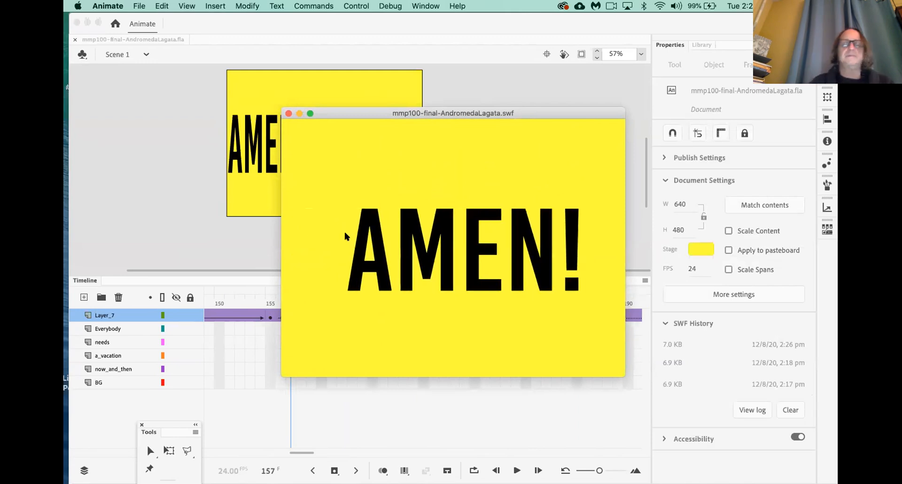
left_click(288, 113)
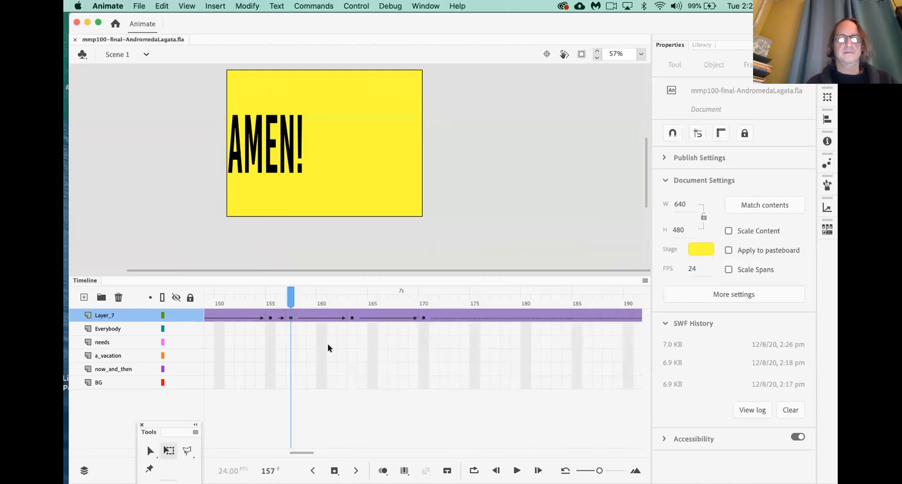
Drag the squeezed keyframe from frame 157 to 159 and replay from frame 151
left_click(302, 341)
left_click(291, 317)
left_click_drag(291, 317, 311, 318)
left_click(229, 302)
key("Return")
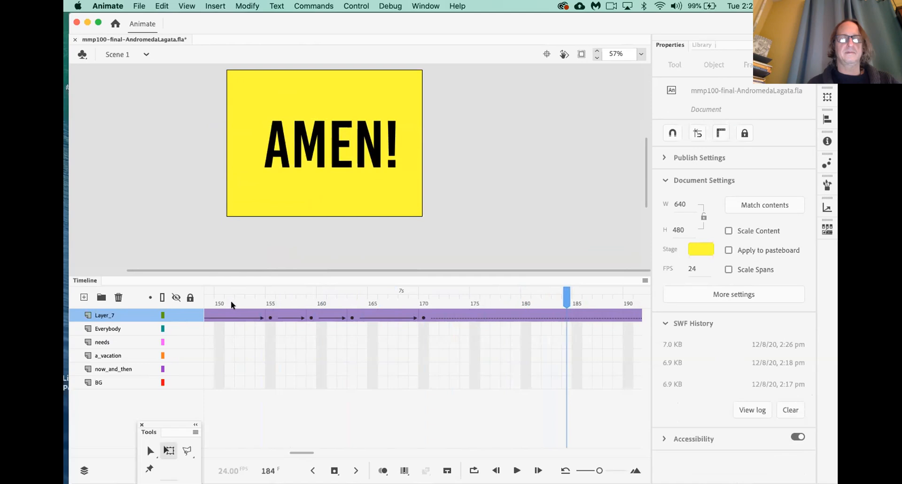
left_click(270, 317)
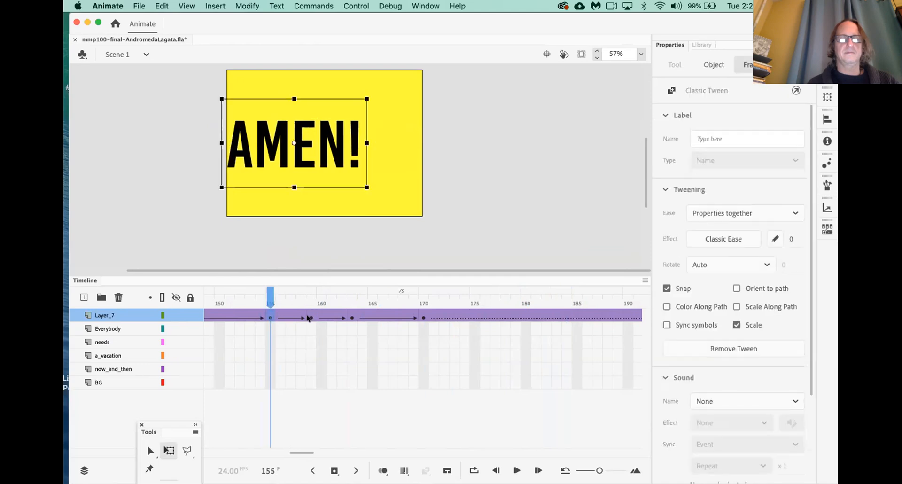
Shift that keyframe back to frame 158 and stretch AMEN! to full stage height
left_click(309, 317)
left_click_drag(307, 317, 300, 318)
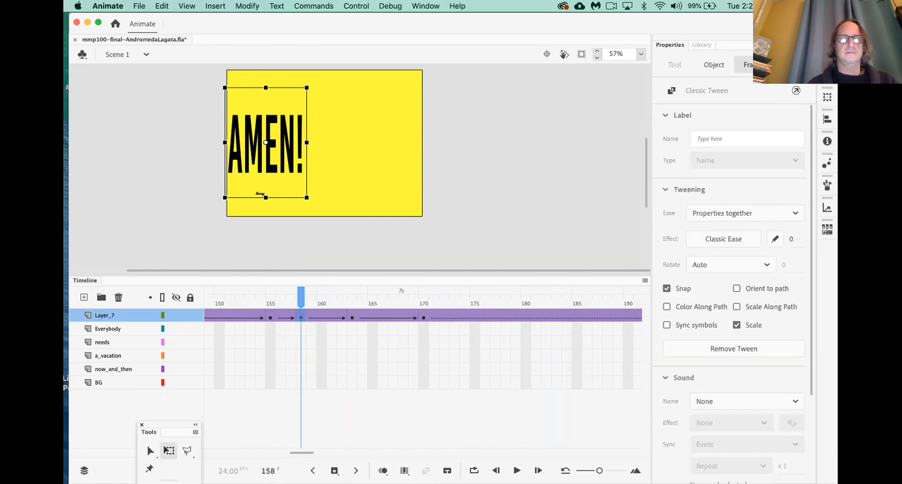
left_click_drag(265, 197, 265, 211)
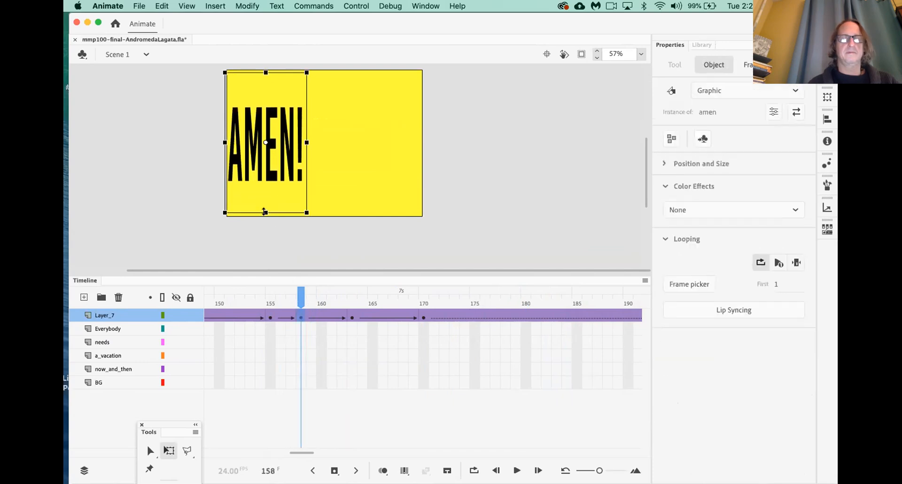
left_click(236, 303)
key("Return")
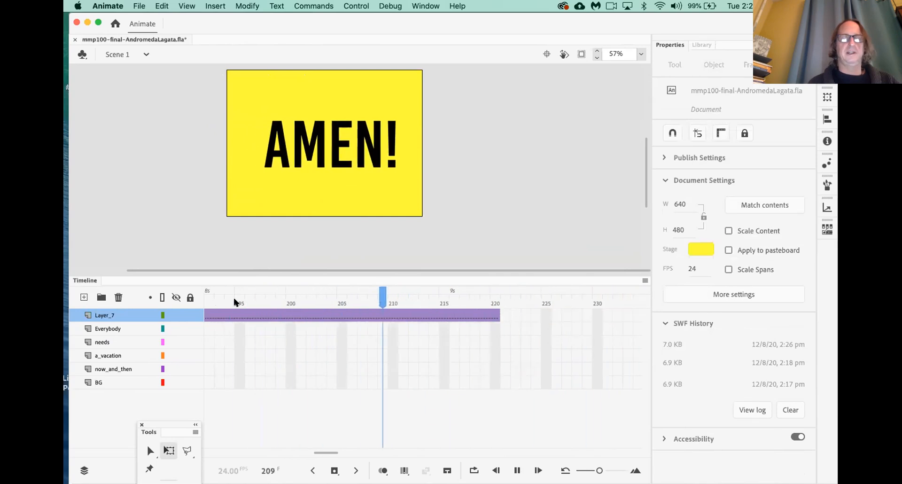
key("super+Return")
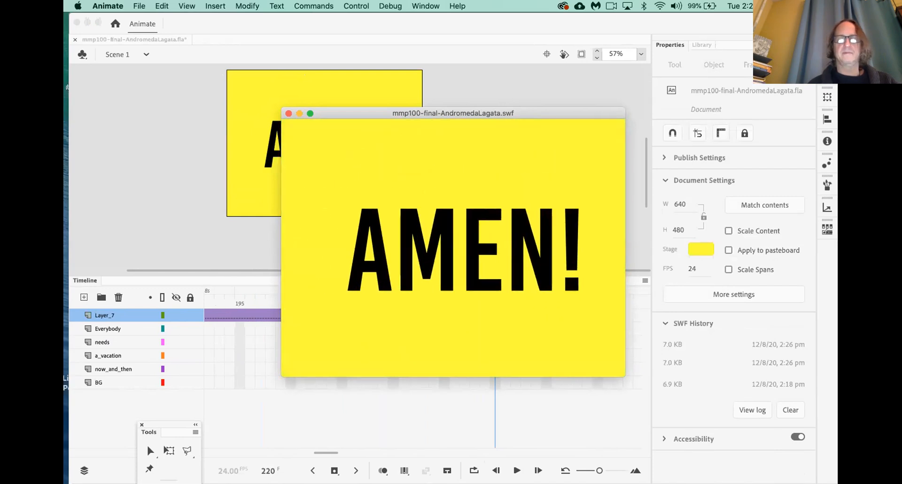
left_click(287, 113)
left_click(261, 355)
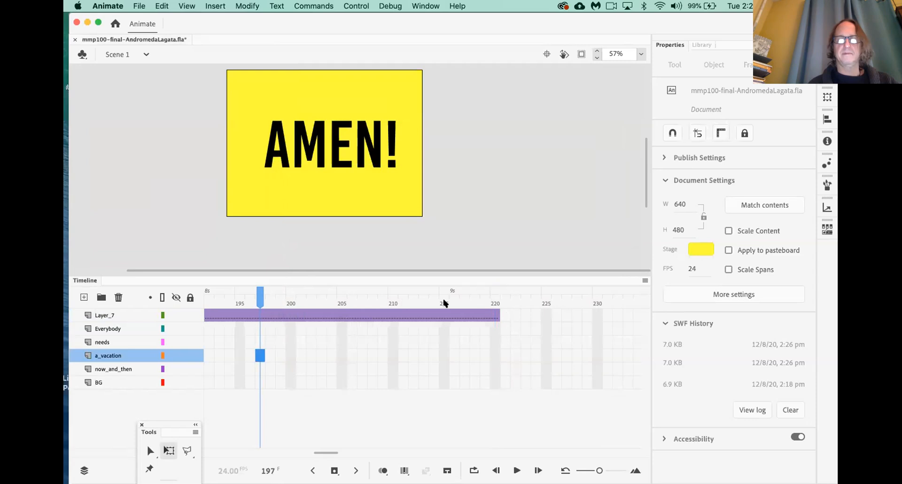
left_click(444, 303)
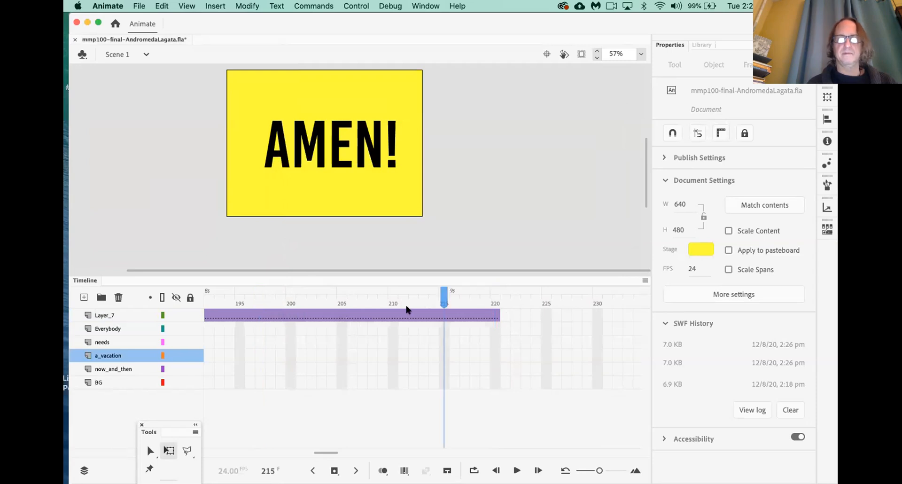
key("shift+comma")
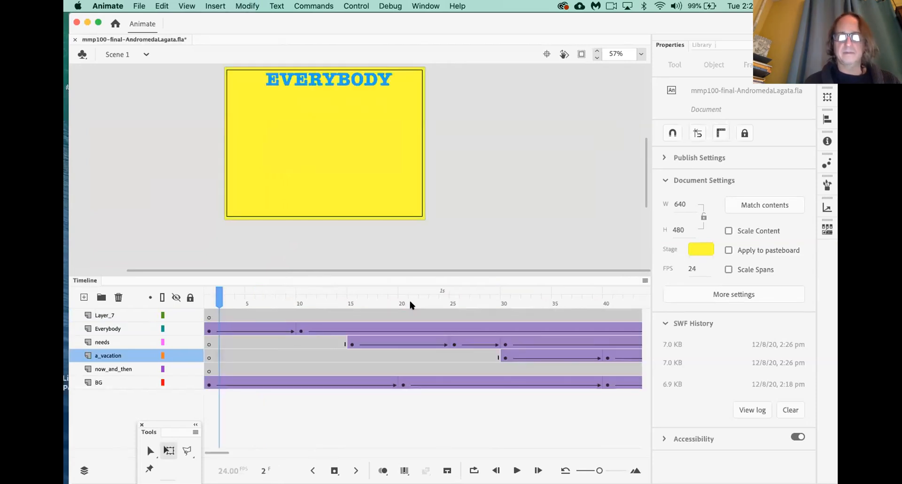
Insert keyframes at frames 215 and 220 on Layer_7
key("shift+period")
scroll(420, 332, "left", 2)
left_click(310, 319)
left_click(291, 318)
key("F6")
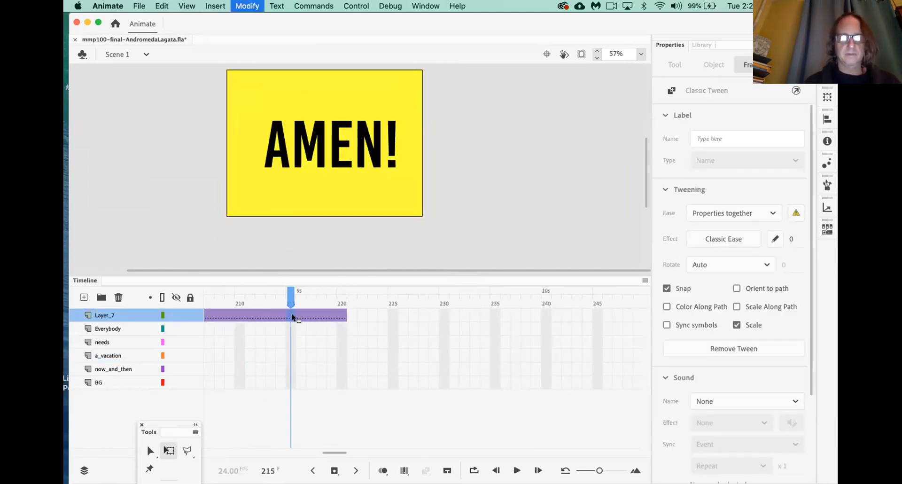
left_click(342, 316)
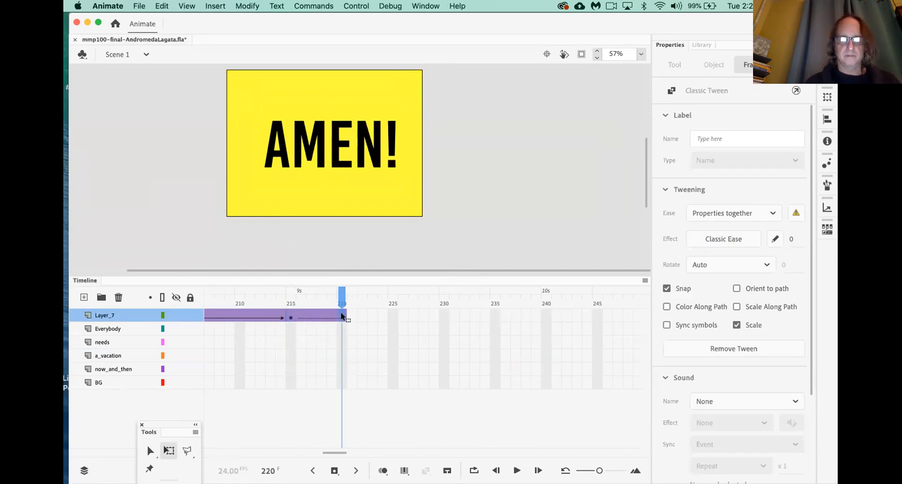
key("F6")
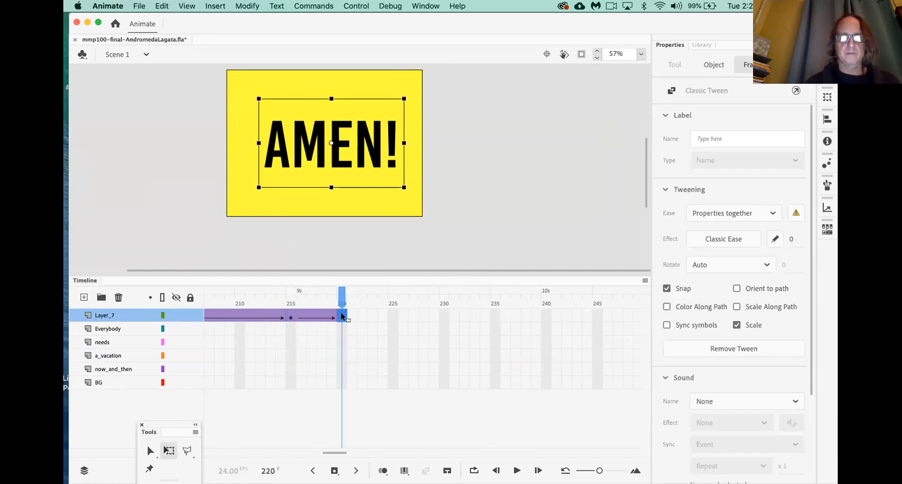
Set AMEN! to Alpha 0% at frame 220, then save and test the movie
left_click(333, 159)
left_click(686, 209)
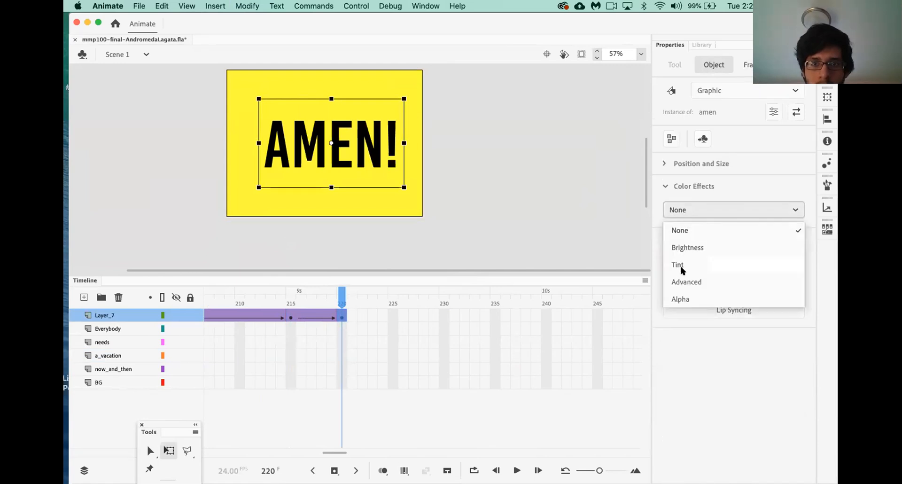
left_click(683, 291)
left_click_drag(678, 240, 601, 239)
left_click(500, 211)
key("super+s")
key("super+Return")
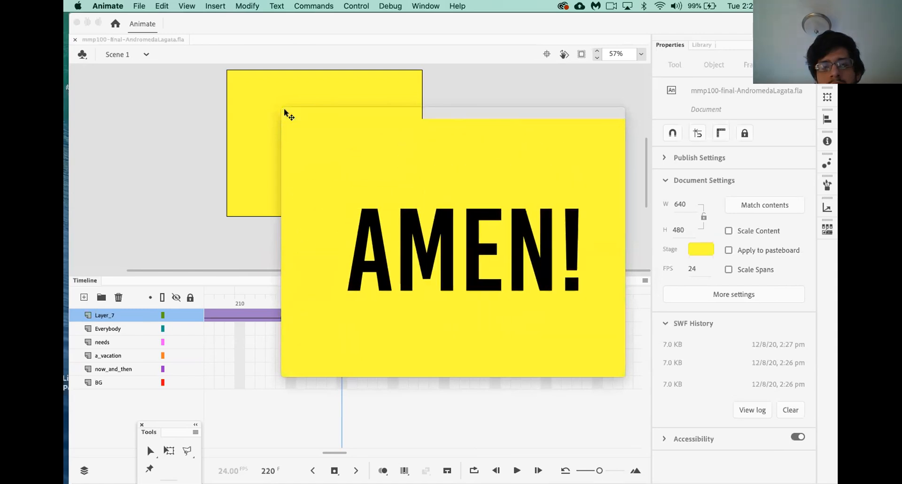
Close the SWF test window to return to the stage at frame 220
left_click(286, 113)
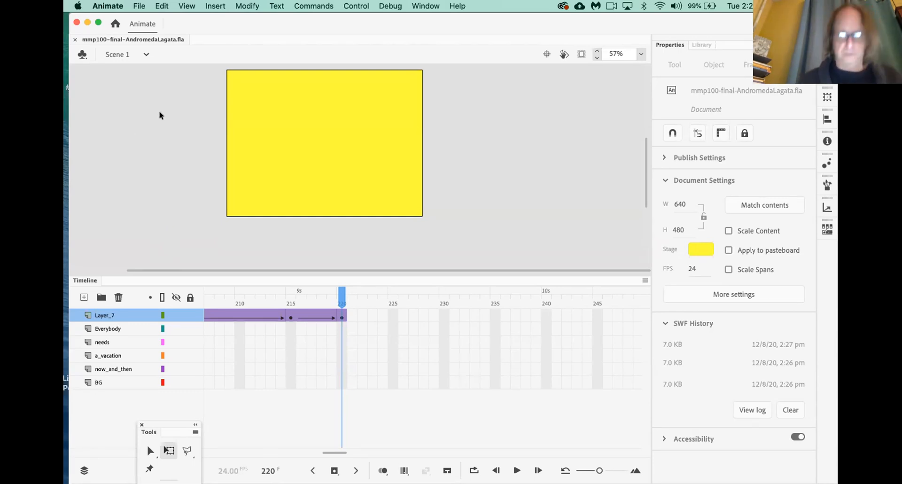
Create a new 640×480 document with Cmd+N
key("super+n")
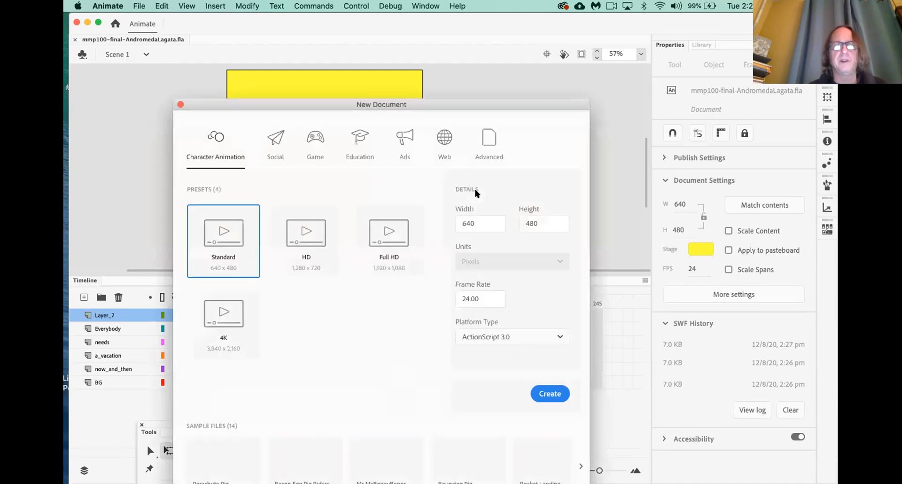
left_click(549, 394)
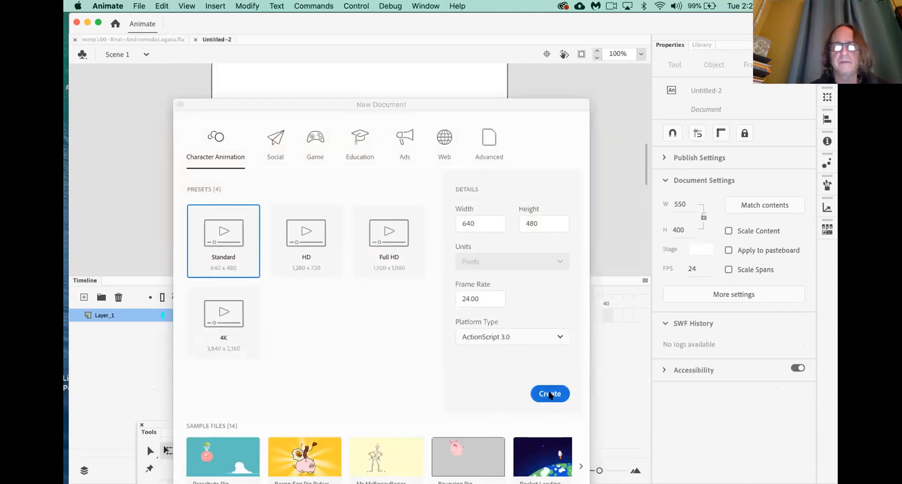
scroll(401, 186, "up", 2)
scroll(401, 186, "left", 5)
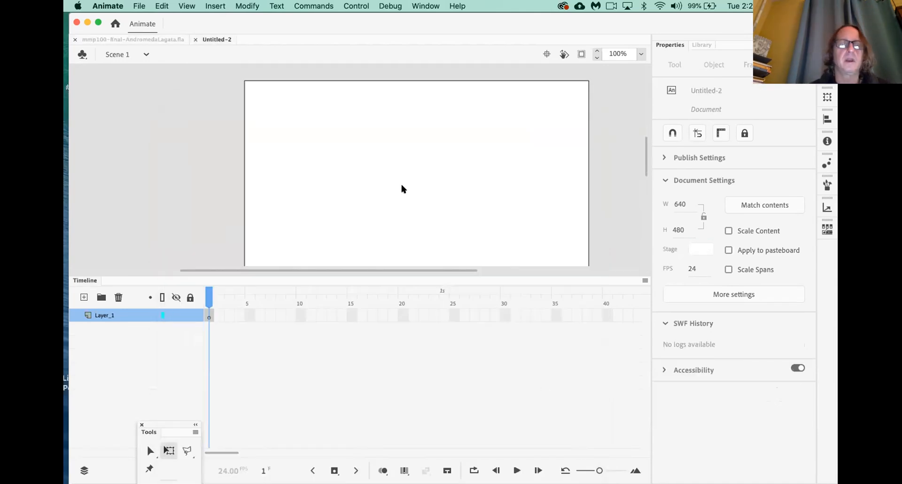
scroll(401, 187, "right", 3)
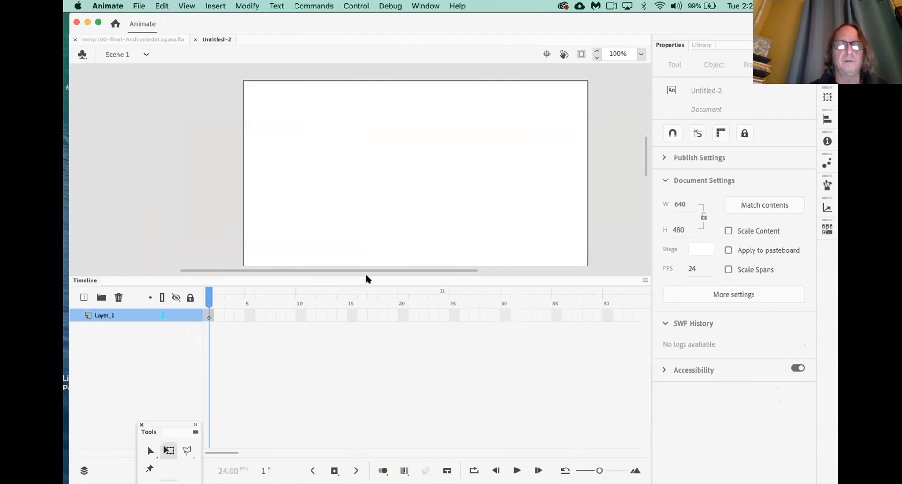
Lower the timeline divider and dock the full Tools panel beside the stage
left_click_drag(365, 278, 364, 342)
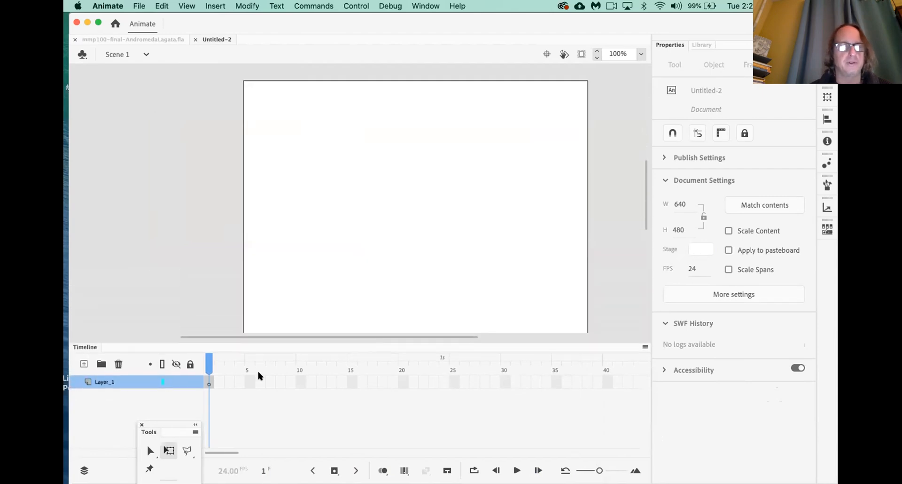
left_click_drag(177, 415, 145, 100)
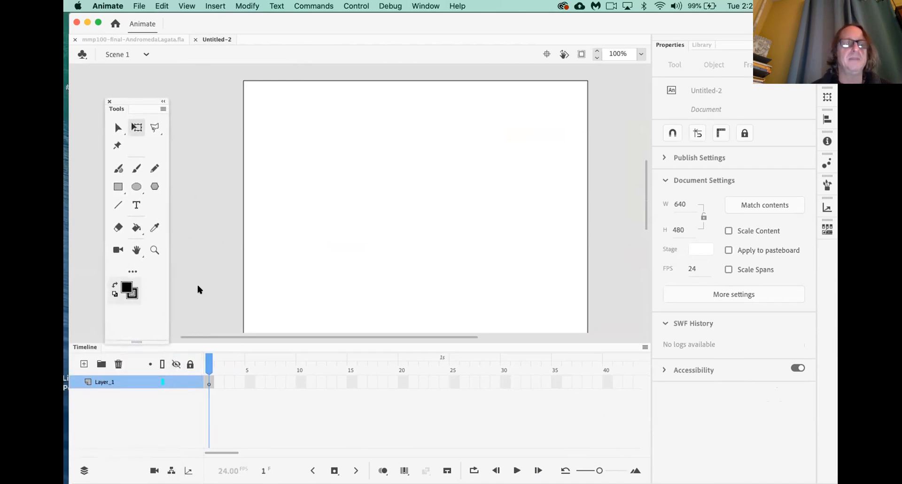
left_click(154, 169)
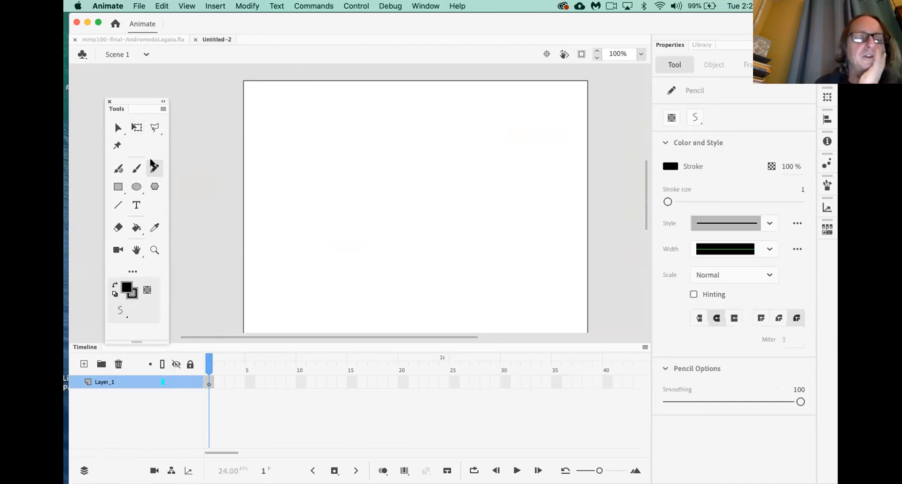
Set the stroke to black and pencil-draw a crossed-arc leaf with a lens-shaped leaf below
left_click(132, 293)
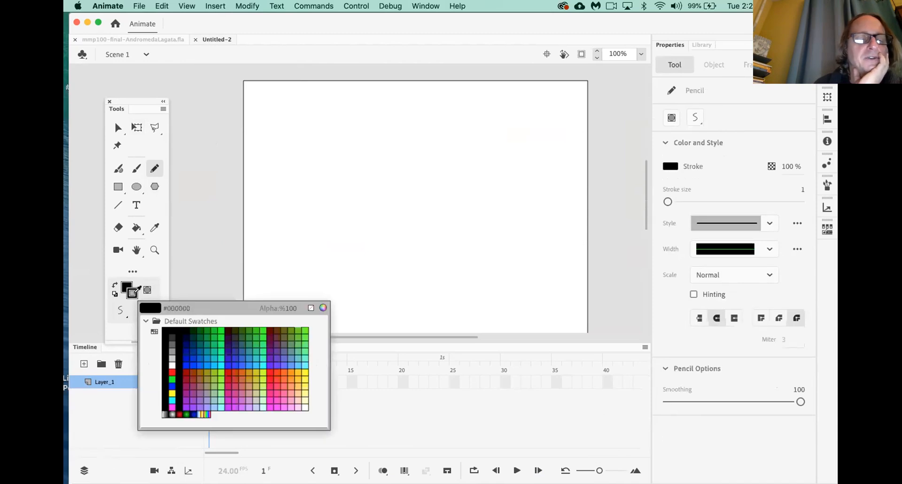
left_click(172, 331)
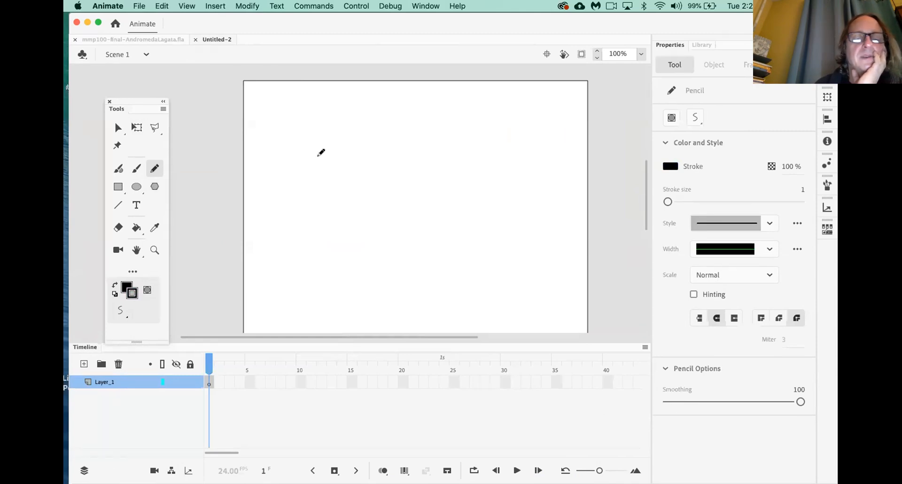
mouse_move(299, 180)
left_mouse_down()
mouse_move(328, 146)
mouse_move(376, 148)
mouse_move(407, 189)
left_mouse_up()
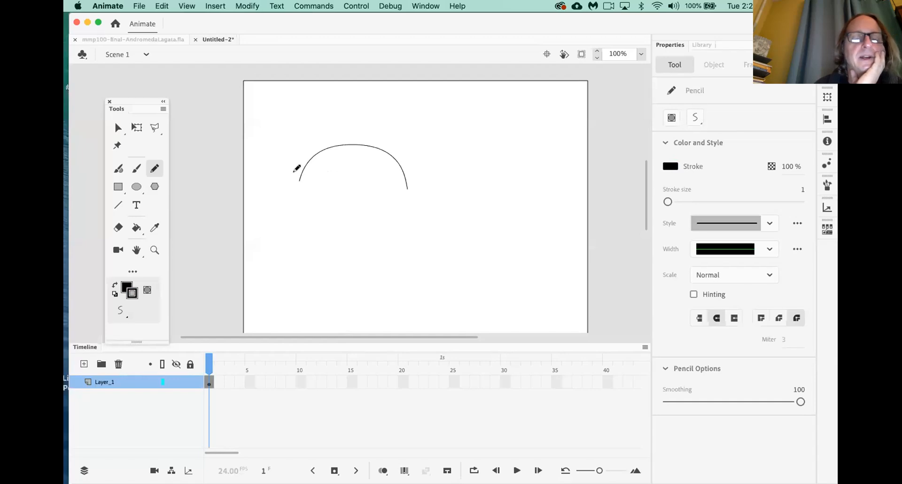
mouse_move(294, 172)
left_mouse_down()
mouse_move(343, 189)
mouse_move(414, 172)
left_mouse_up()
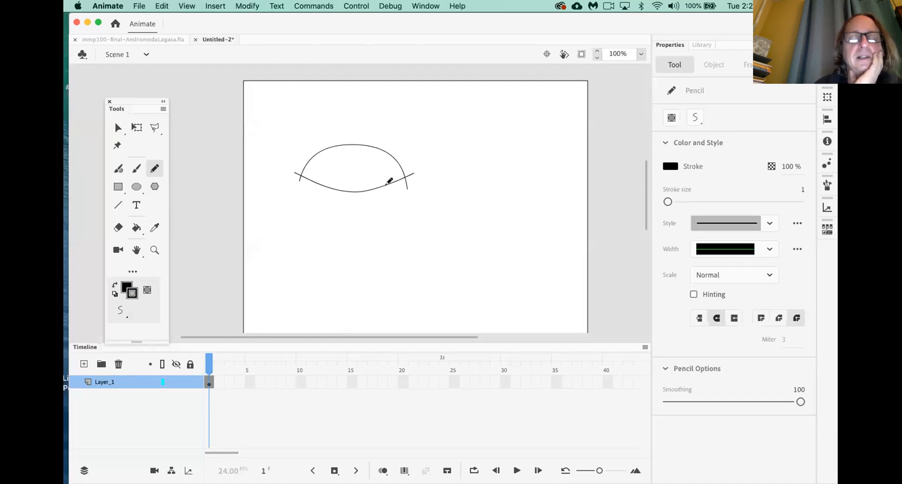
mouse_move(302, 232)
left_mouse_down()
mouse_move(347, 217)
mouse_move(378, 237)
mouse_move(303, 233)
left_mouse_up()
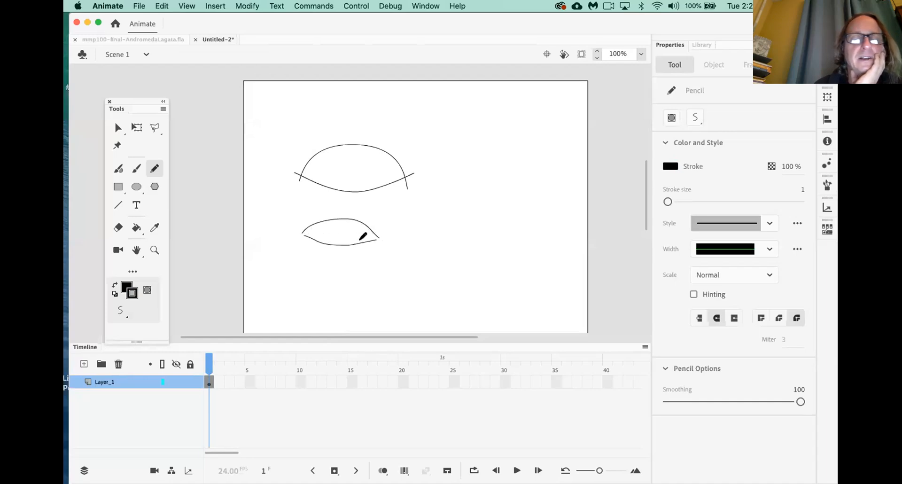
left_click(136, 228)
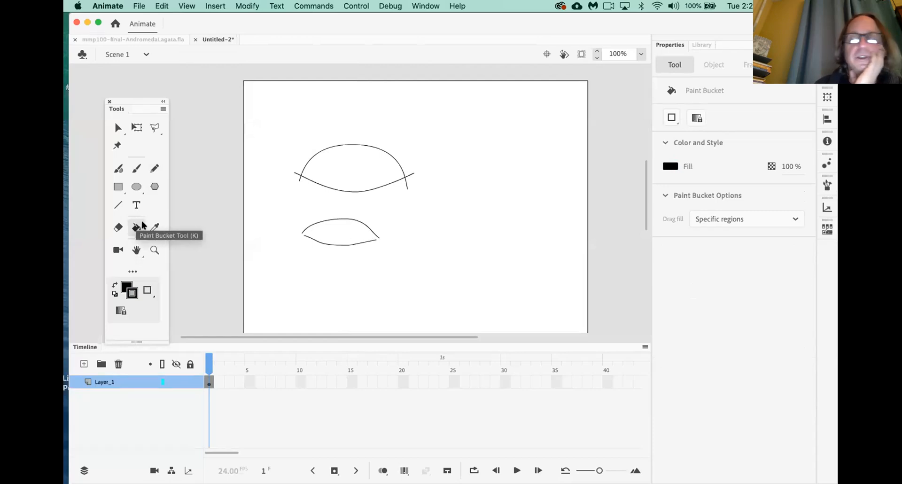
Fill the upper leaf with a cyan swatch using the Paint Bucket
left_click(126, 287)
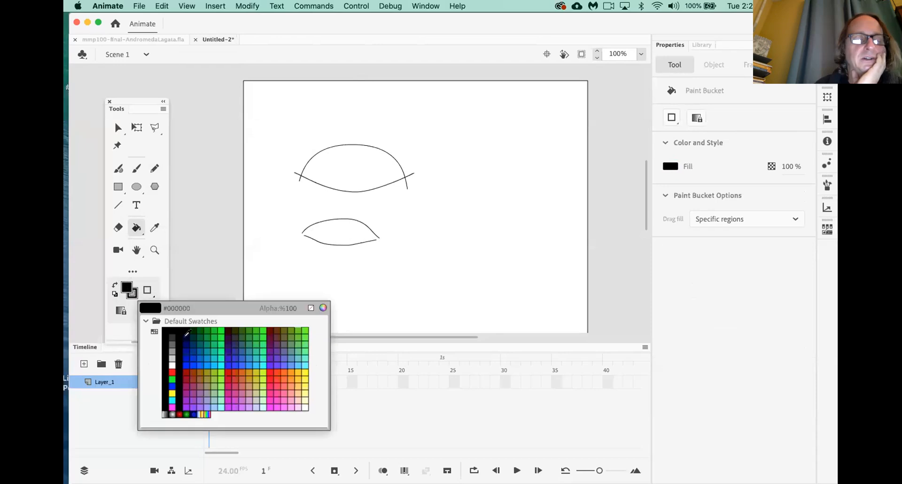
left_click(220, 353)
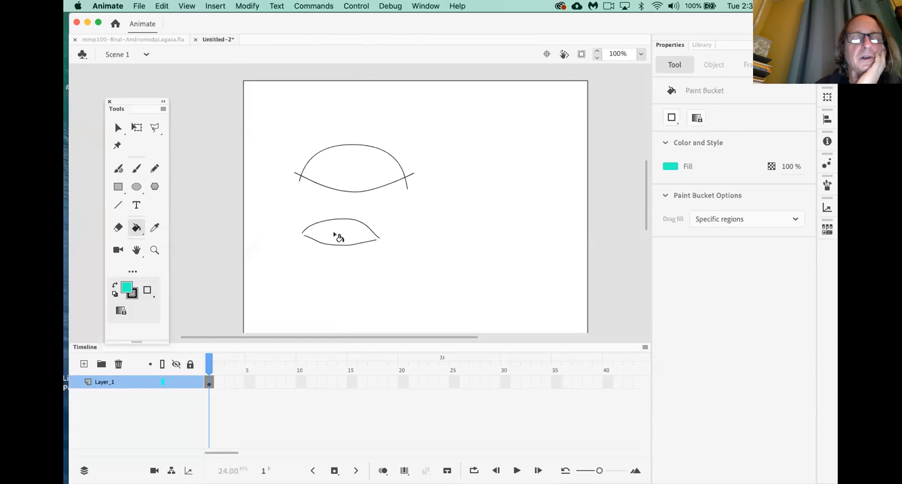
left_click(338, 167)
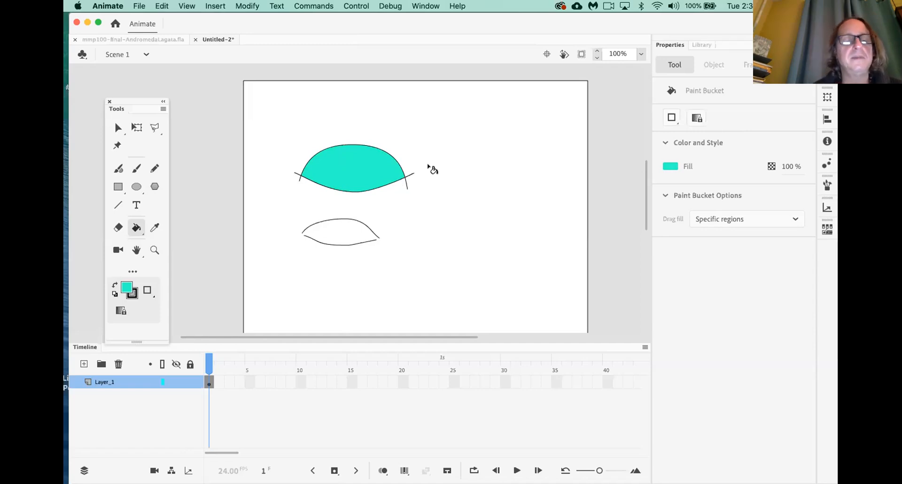
Delete the stray stroke stubs at the upper leaf's right and left tips
left_click(118, 128)
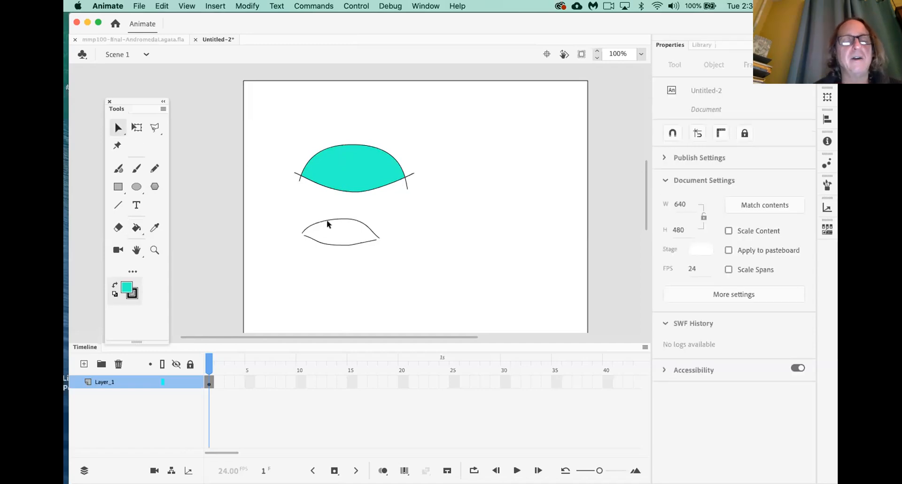
left_click(406, 187)
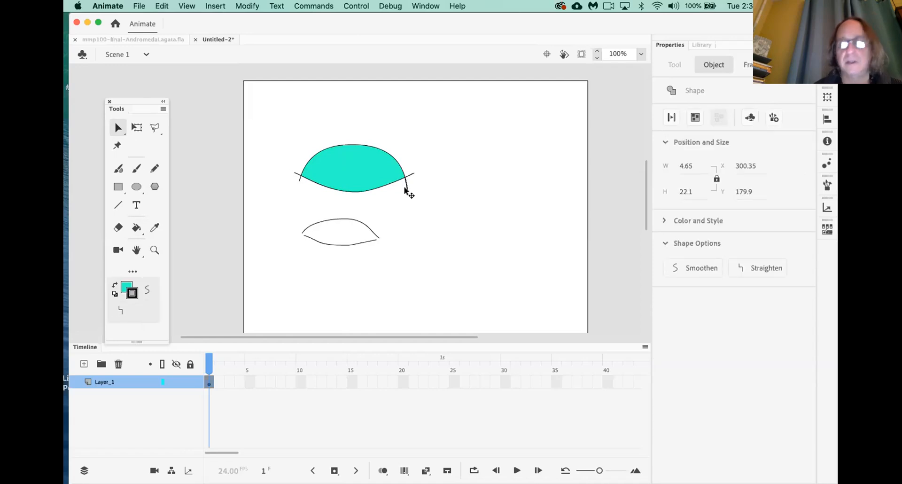
left_click_drag(404, 189, 410, 175)
left_click(410, 175)
key("Delete")
left_click(298, 180)
key("Delete")
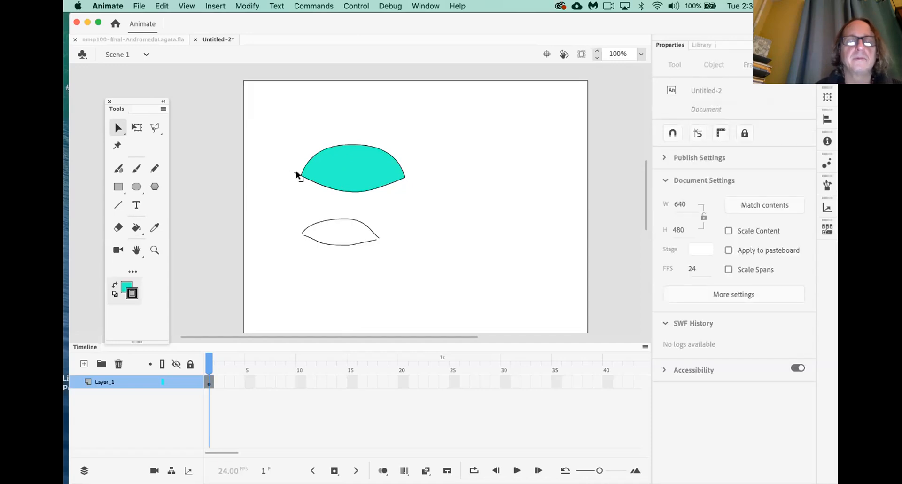
left_click(296, 173)
key("Delete")
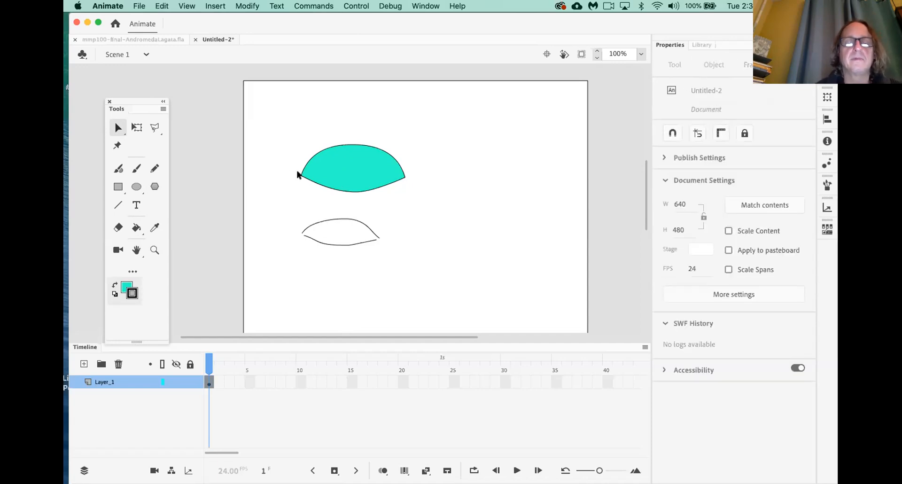
Select both leaves and move them about 100 px left
left_click_drag(413, 295, 415, 296)
left_click_drag(331, 184, 284, 184)
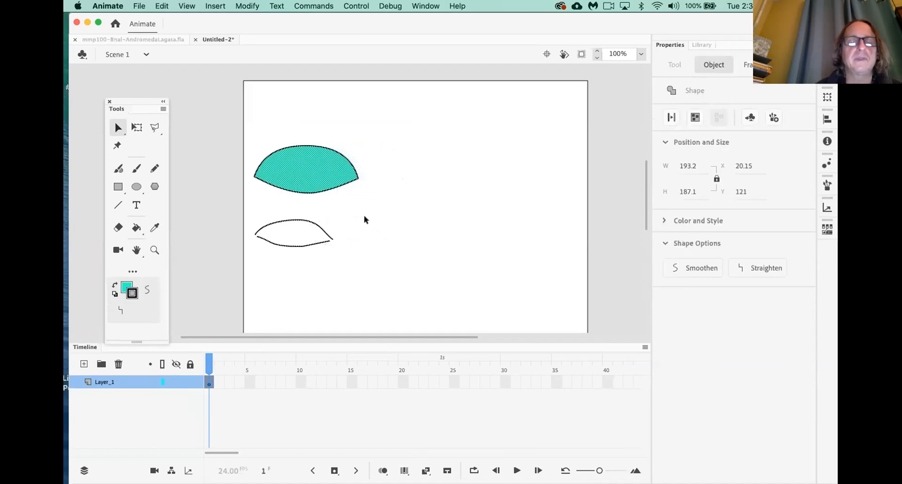
left_click(364, 216)
left_click(155, 168)
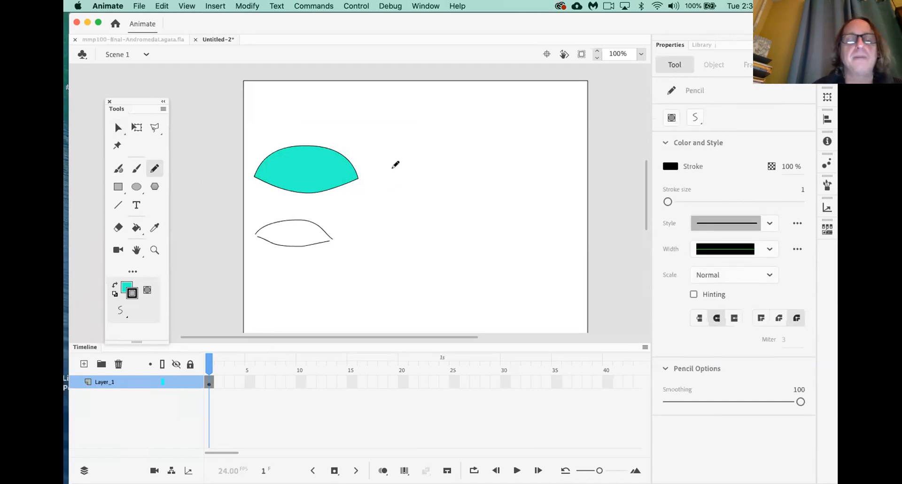
Draw a crossed-arc leaf right of the cyan leaf with the Pencil, fill it cyan, and select it
mouse_move(381, 183)
left_mouse_down()
mouse_move(413, 142)
mouse_move(473, 155)
mouse_move(485, 187)
left_mouse_up()
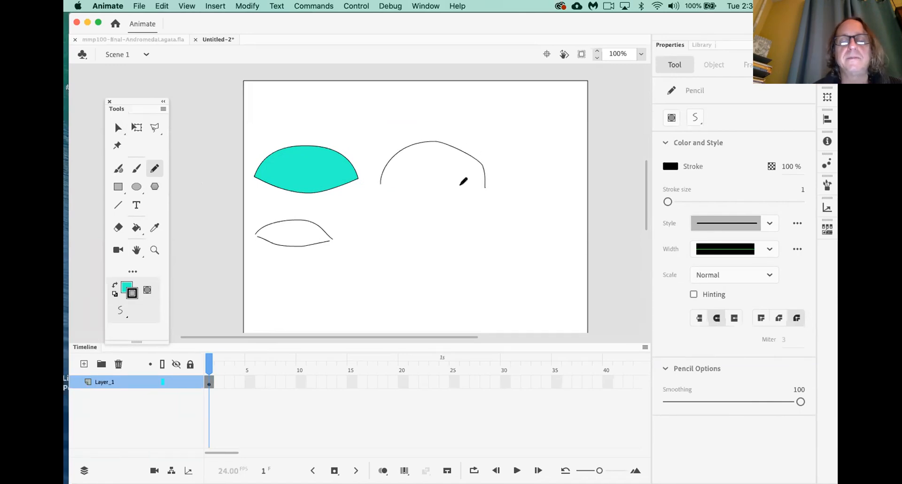
mouse_move(372, 177)
left_mouse_down()
mouse_move(438, 185)
mouse_move(500, 173)
left_mouse_up()
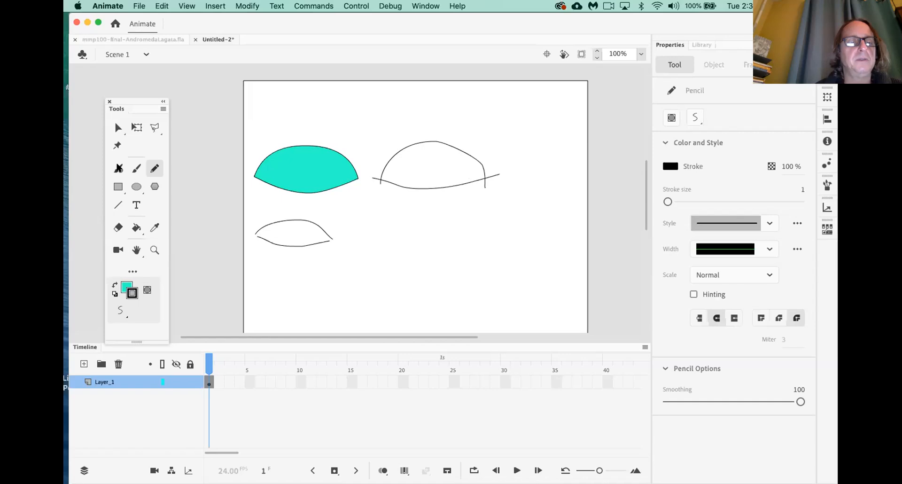
left_click(137, 228)
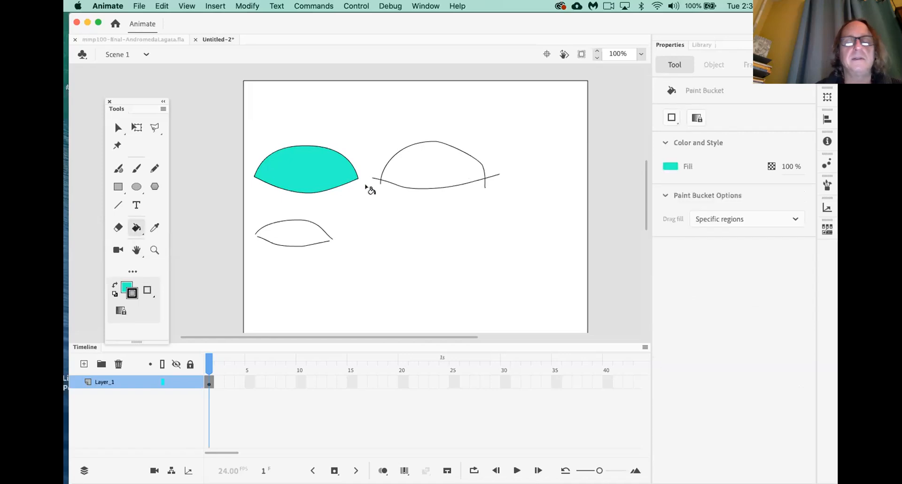
left_click(409, 174)
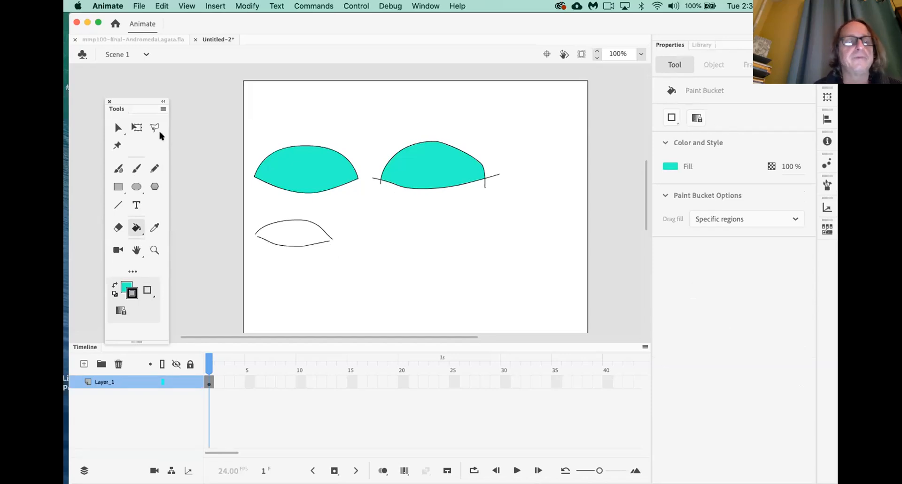
left_click(120, 128)
left_click(430, 176)
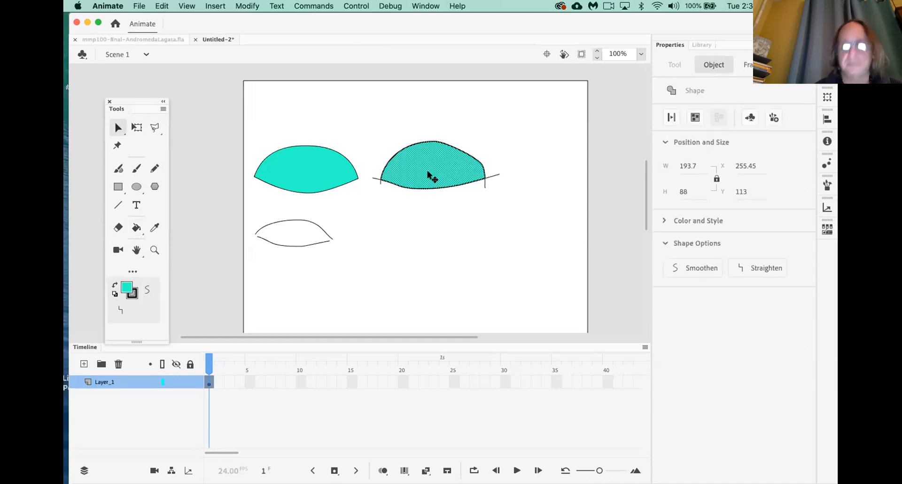
key("super+equal")
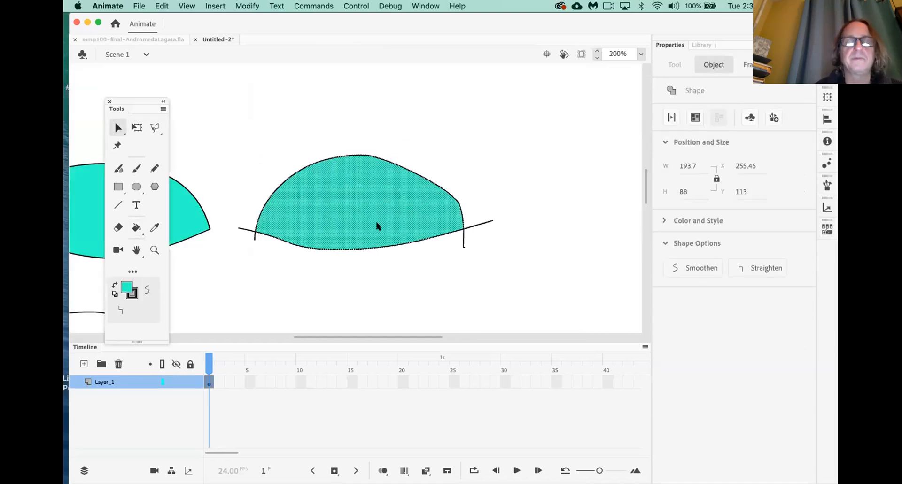
Delete the stray stroke fragments around the new cyan leaf
left_click(444, 166)
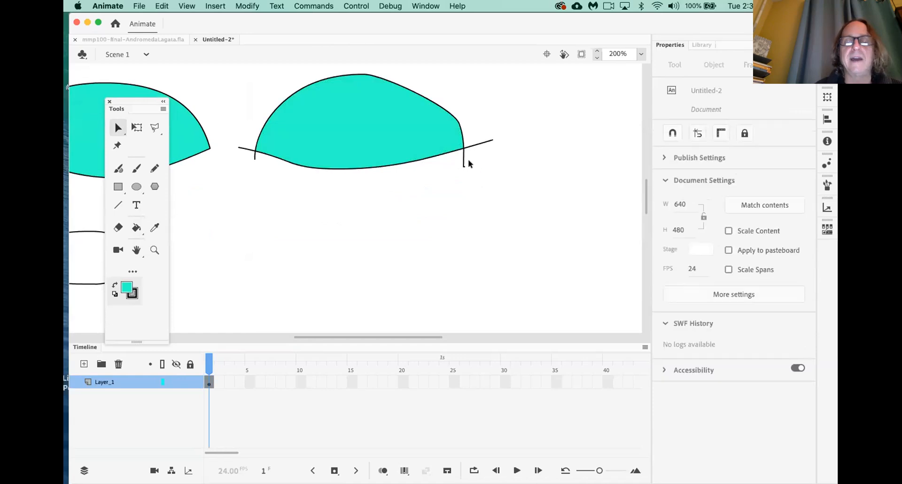
left_click(464, 164)
key("Delete")
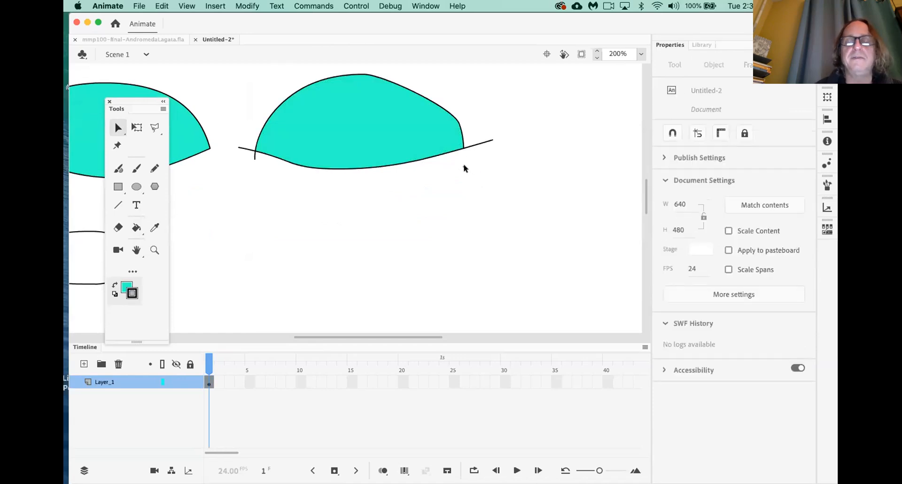
left_click(479, 144)
key("Delete")
left_click_drag(484, 157, 454, 177)
key("Delete")
left_click(255, 158)
key("Delete")
left_click(249, 150)
key("Delete")
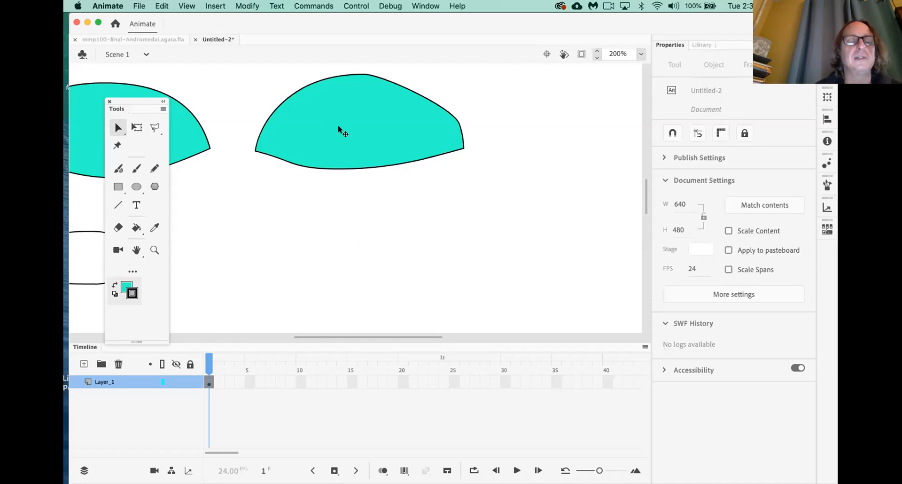
Select the right cyan shape and apply Smoothen twice to round its outline
double_click(314, 144)
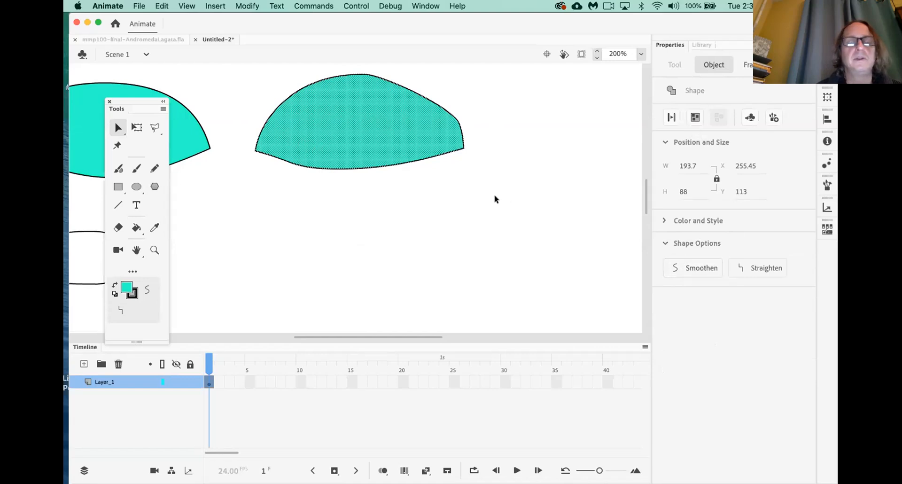
left_click(250, 240)
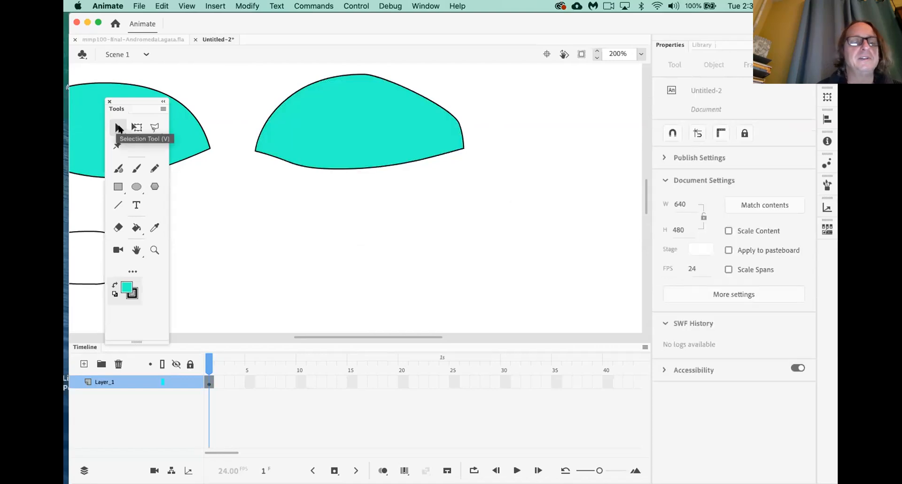
left_click(342, 145)
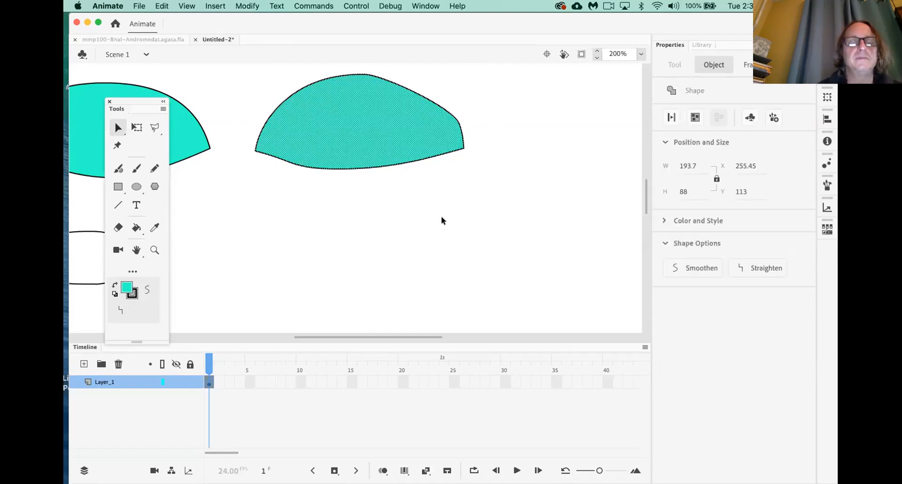
left_click(692, 270)
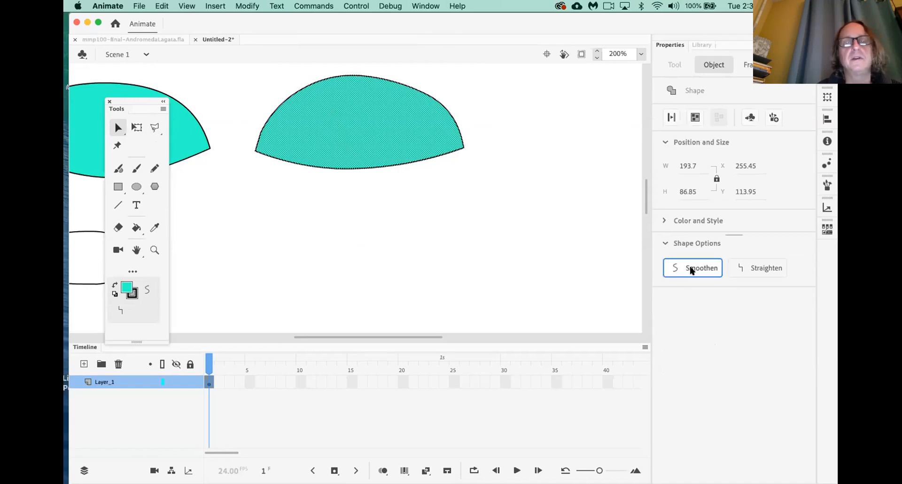
left_click(692, 271)
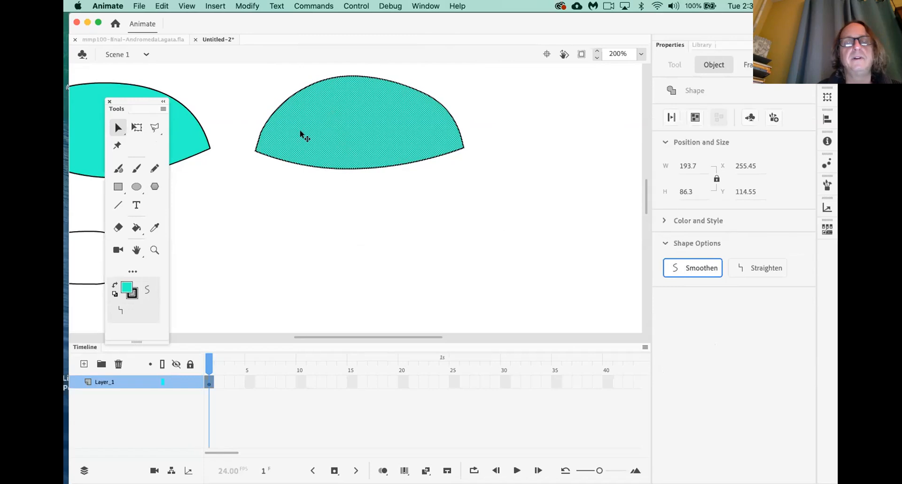
left_click(408, 202)
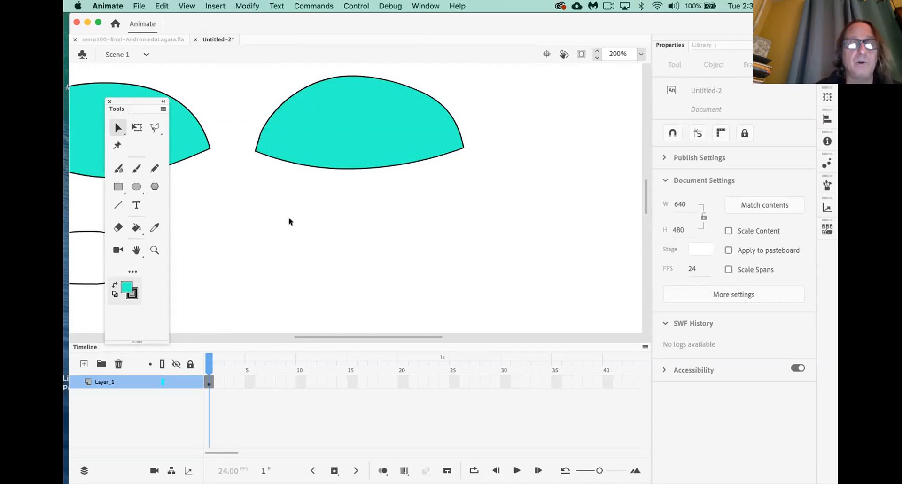
Try bending the dome's edges, then undo back to the full dome
mouse_move(346, 168)
left_mouse_down()
mouse_move(345, 140)
mouse_move(361, 179)
mouse_move(348, 126)
mouse_move(353, 162)
left_mouse_up()
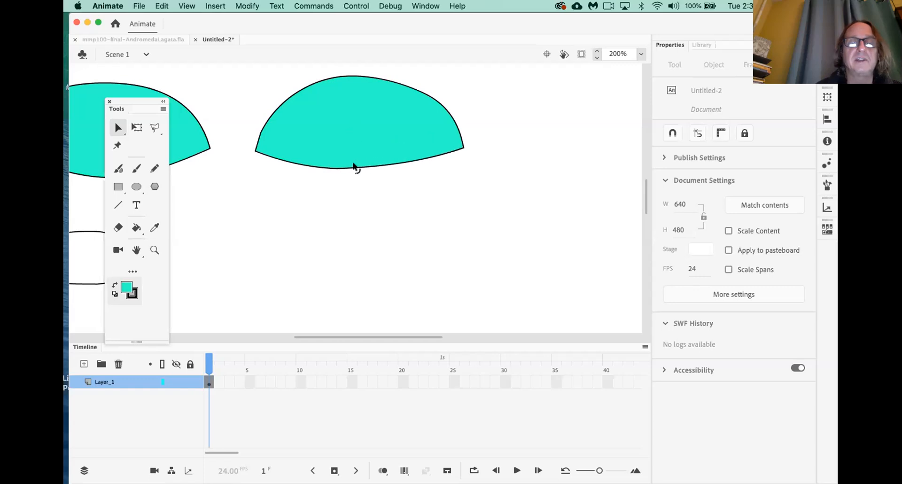
left_click_drag(464, 147, 394, 142)
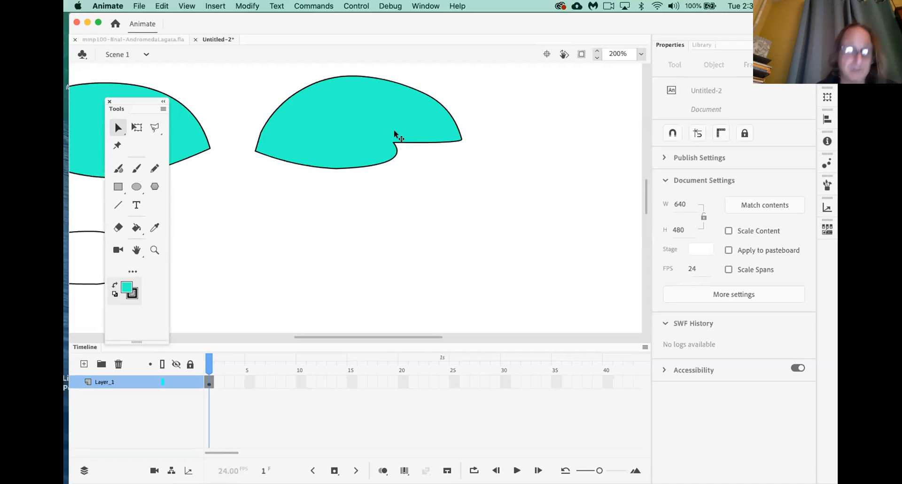
key("super+z")
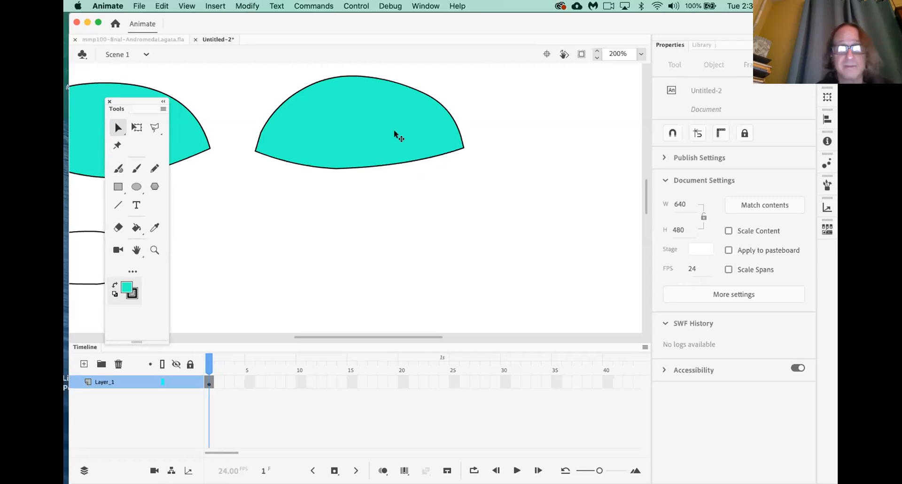
left_click_drag(333, 77, 336, 128)
left_click_drag(411, 94, 448, 147)
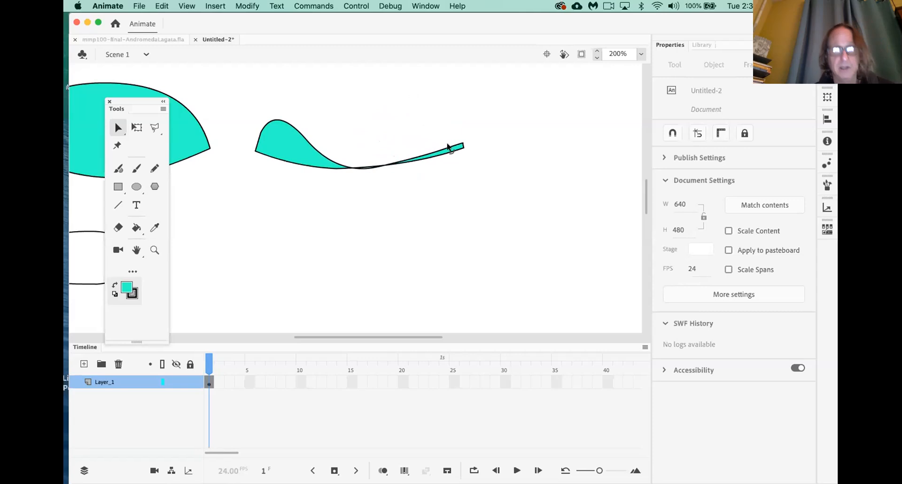
key("super+z")
key("super+z")
key("super+z")
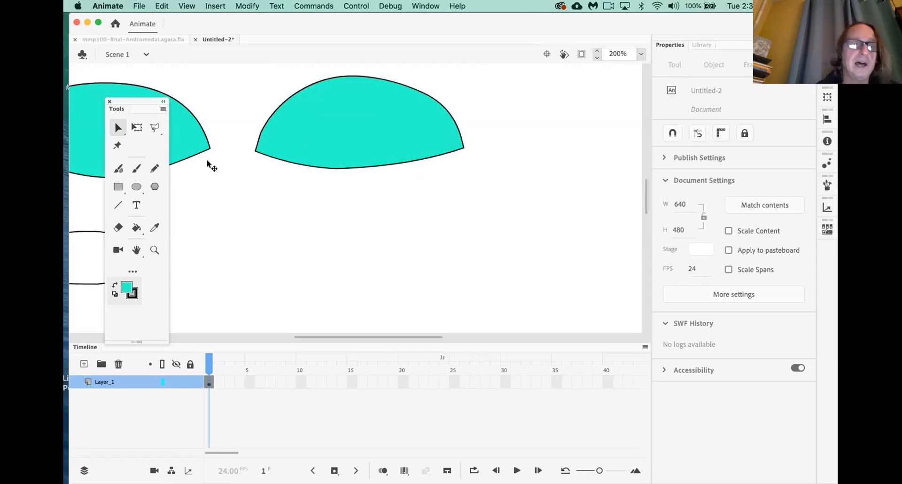
With the Subselection tool, drag the dome's left corner anchor outward to widen it
left_click(120, 127)
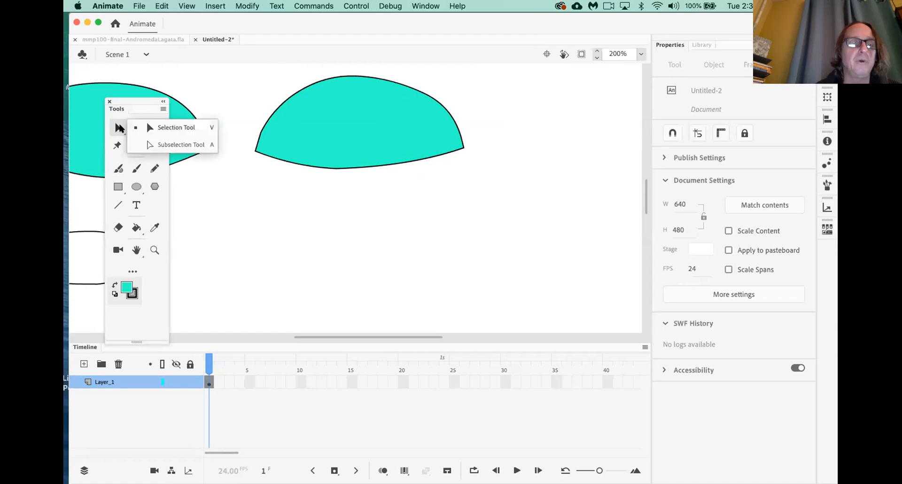
left_click(147, 145)
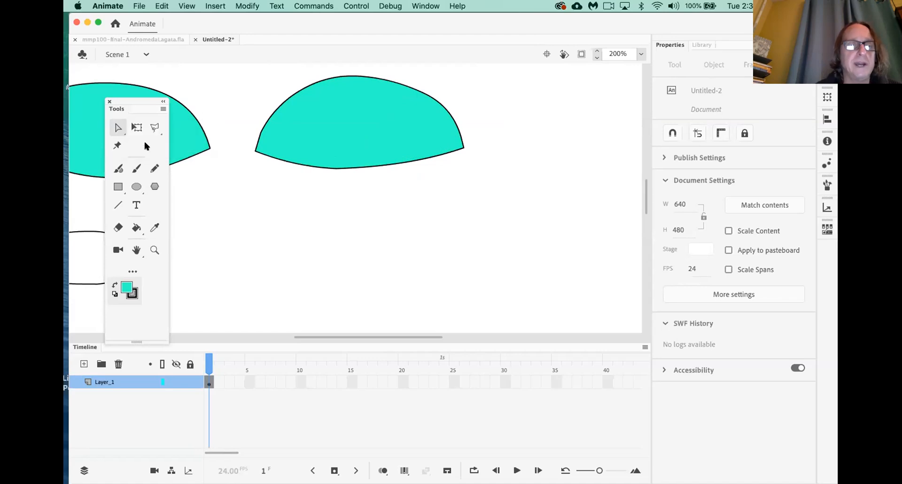
left_click(292, 162)
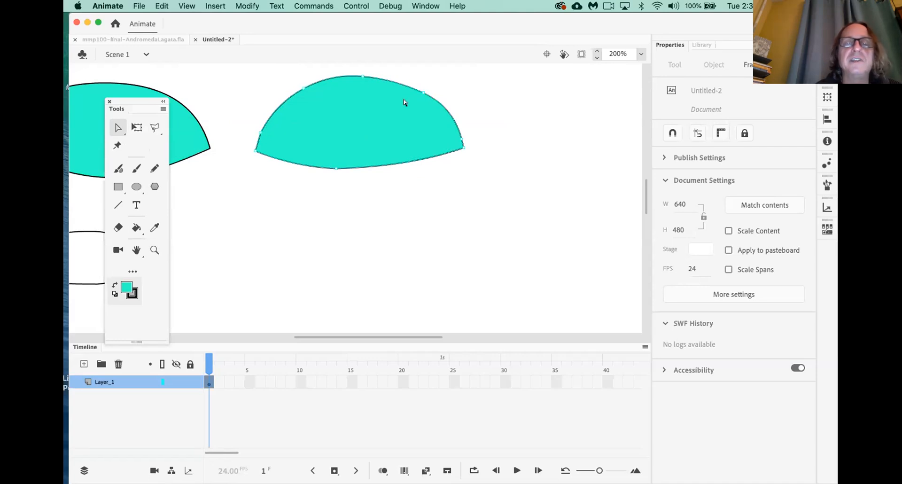
left_click_drag(454, 149, 483, 147)
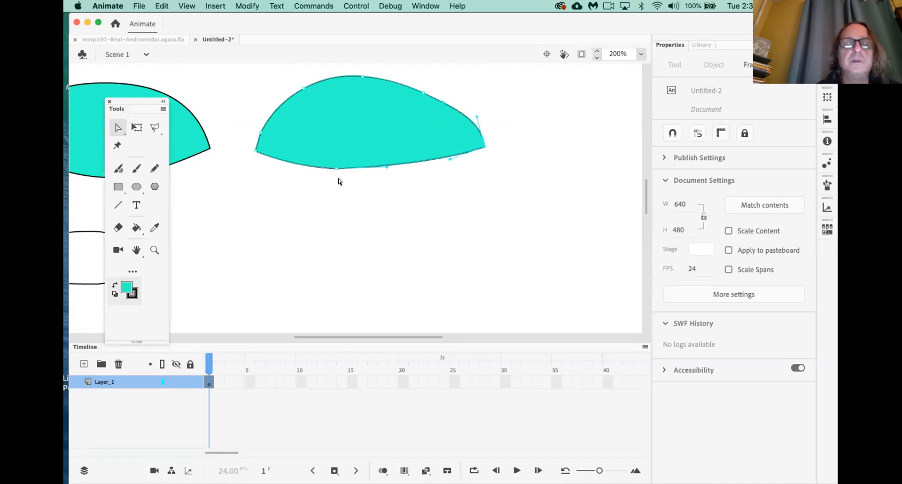
left_click_drag(241, 121, 242, 151)
left_click(291, 197)
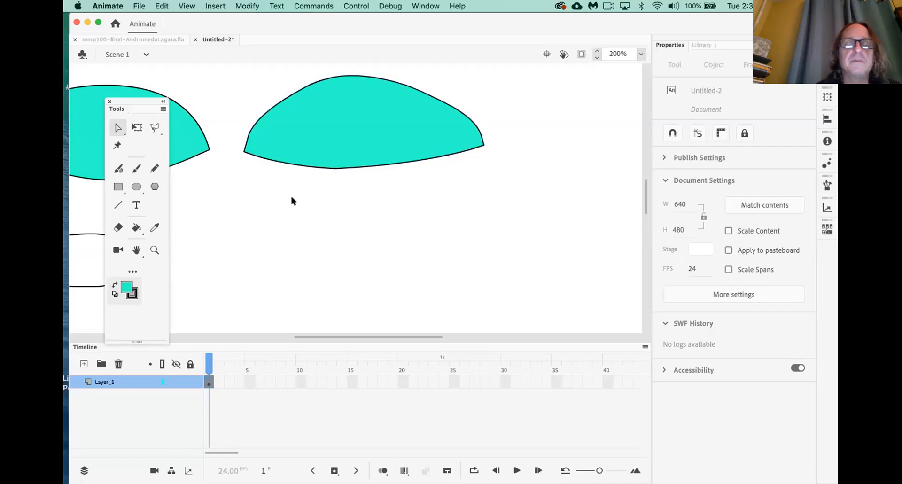
Select the widened dome with the Selection tool and Smoothen its outline again
left_click_drag(120, 128, 148, 127)
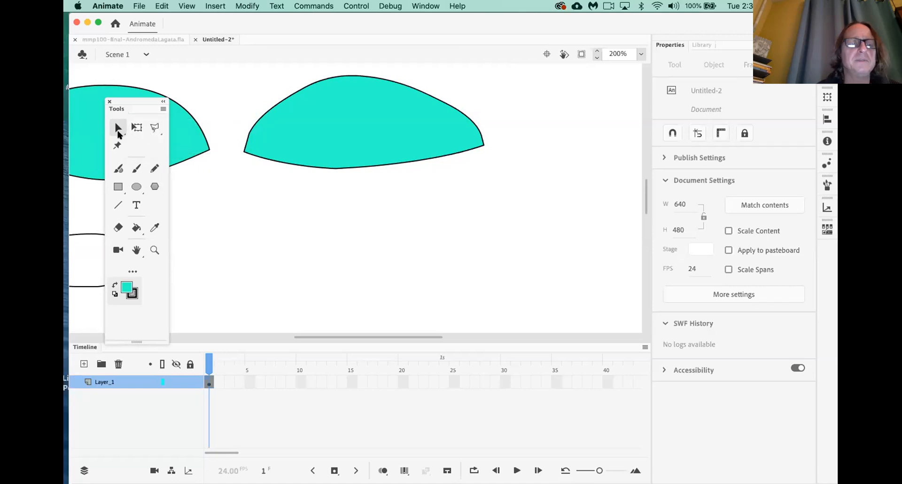
left_click(331, 144)
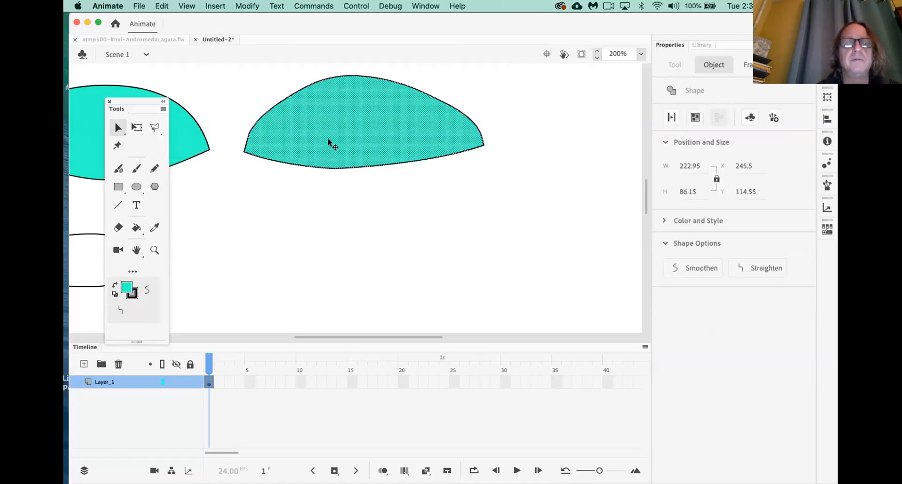
left_click(679, 267)
left_click(491, 224)
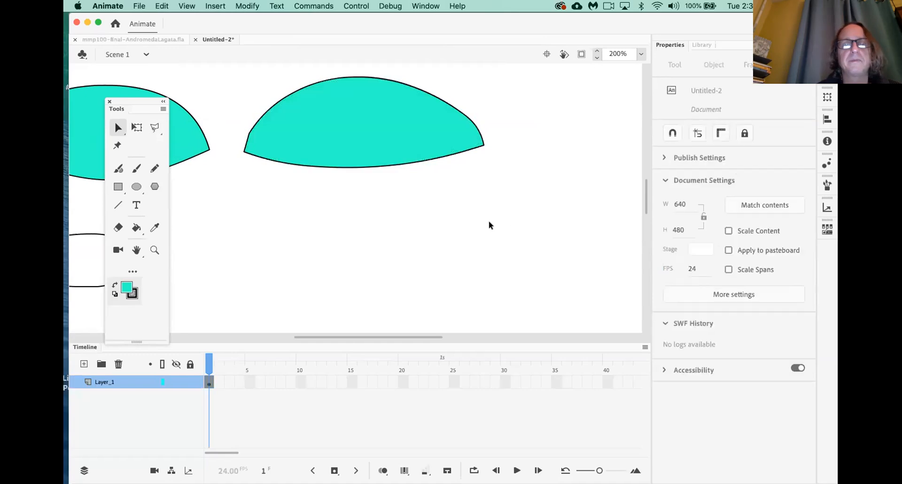
scroll(488, 219, "left", 5)
scroll(489, 219, "down", 3)
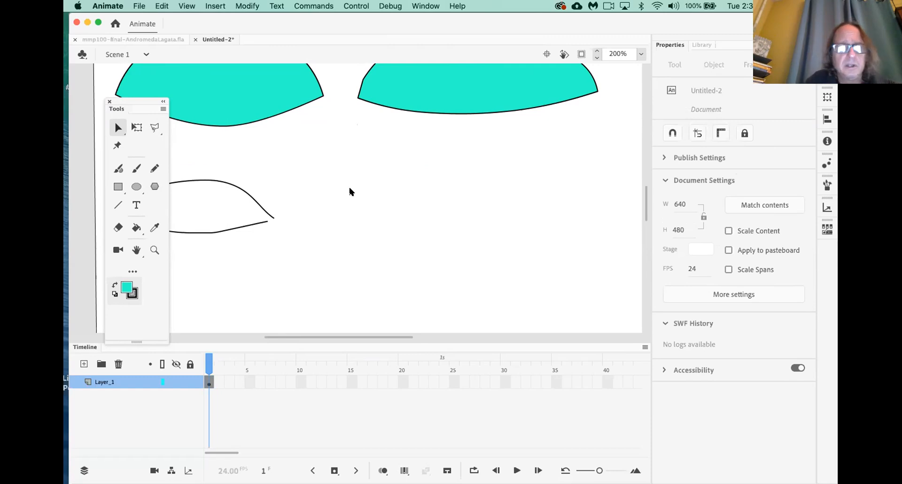
Open BlinkAndTalk_12-4-20.fla from File > Open Recent
left_click(139, 6)
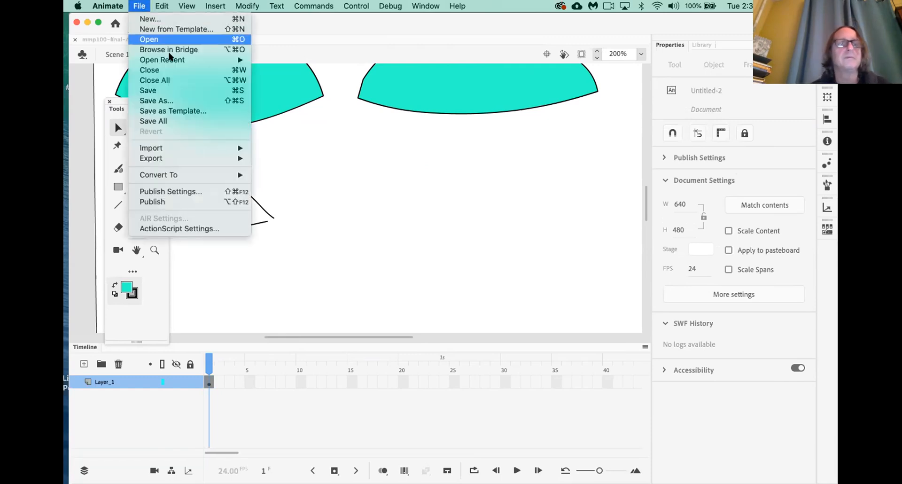
mouse_move(173, 61)
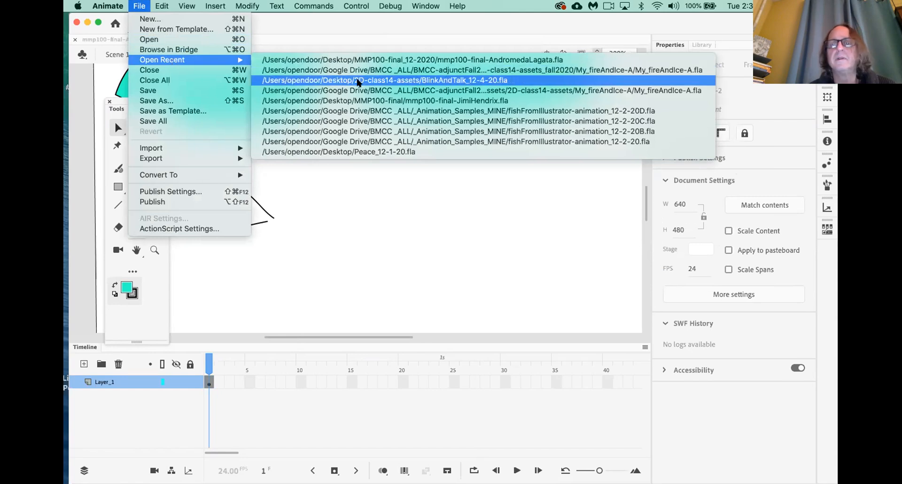
left_click(358, 81)
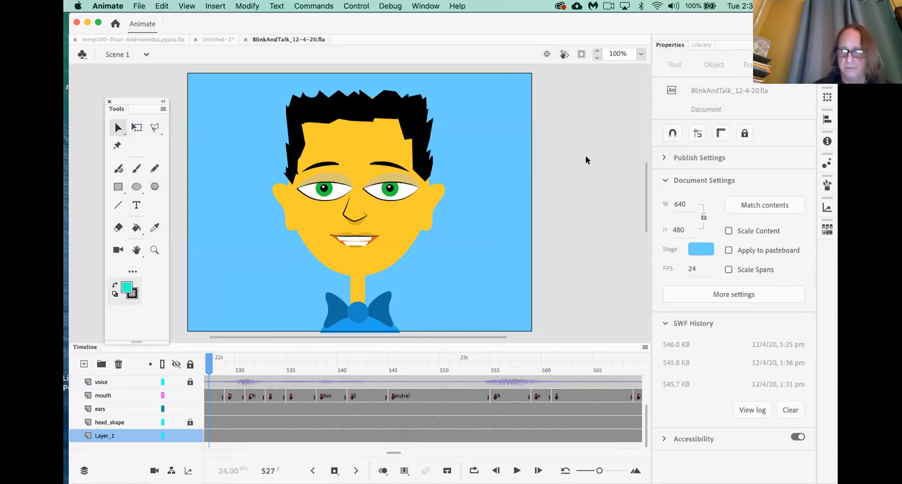
Test Movie with Cmd+Return to watch the character animation, then close the preview
key("super+Return")
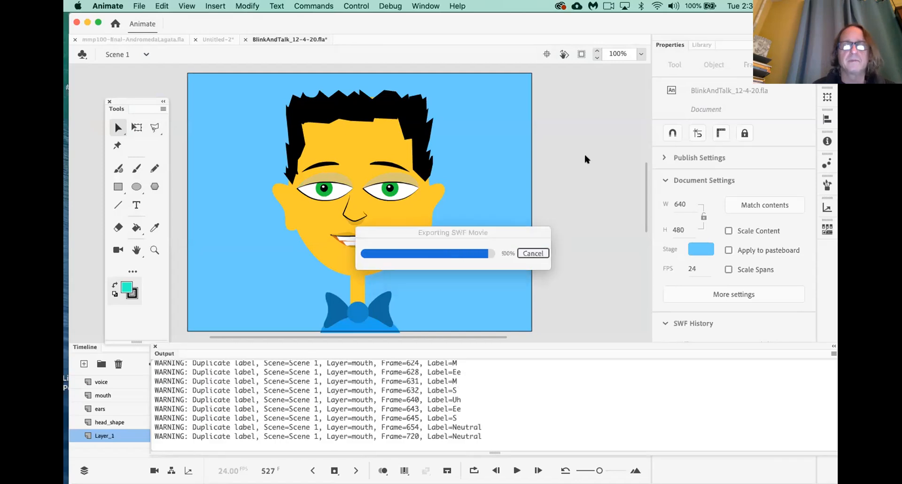
left_click_drag(535, 110, 472, 92)
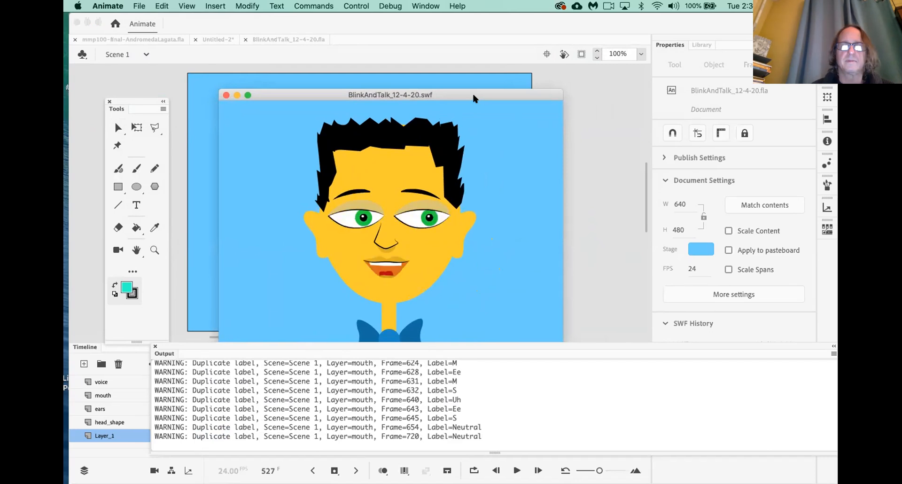
key("XF86AudioRaiseVolume")
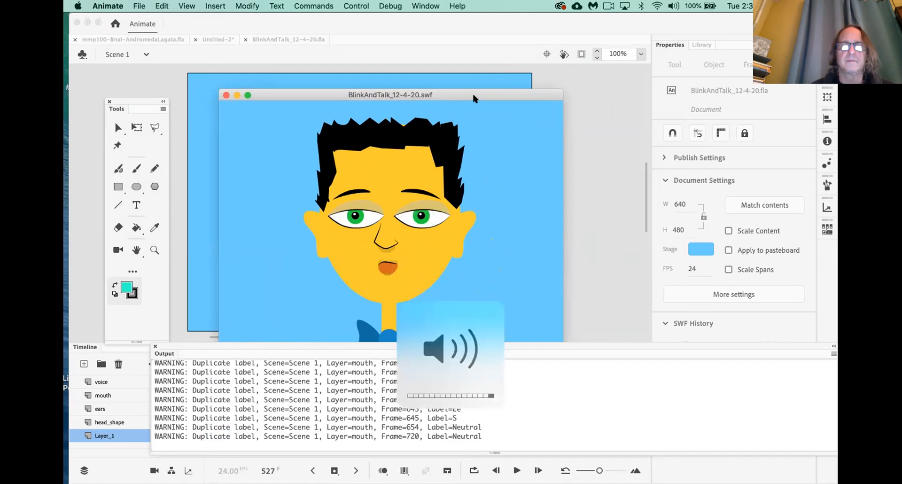
left_click(226, 96)
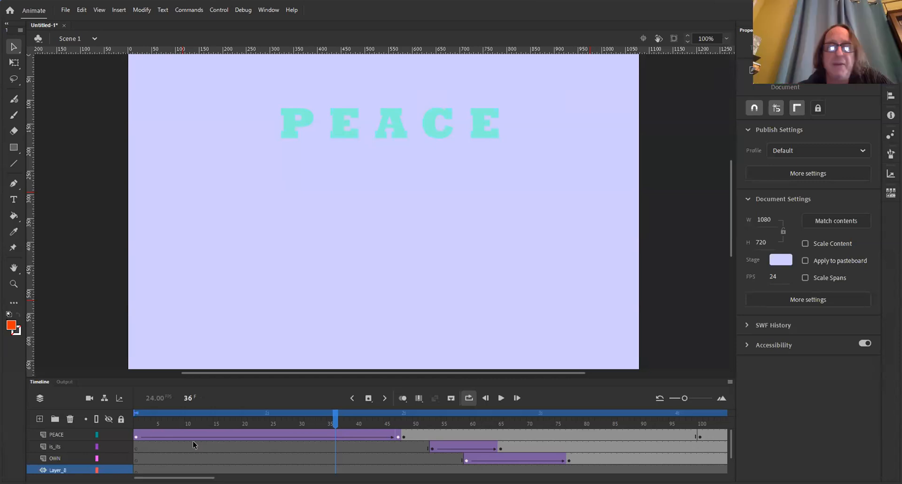
Rewind to frame 1 and shrink the timeline so the stage gets more room
left_click(136, 419)
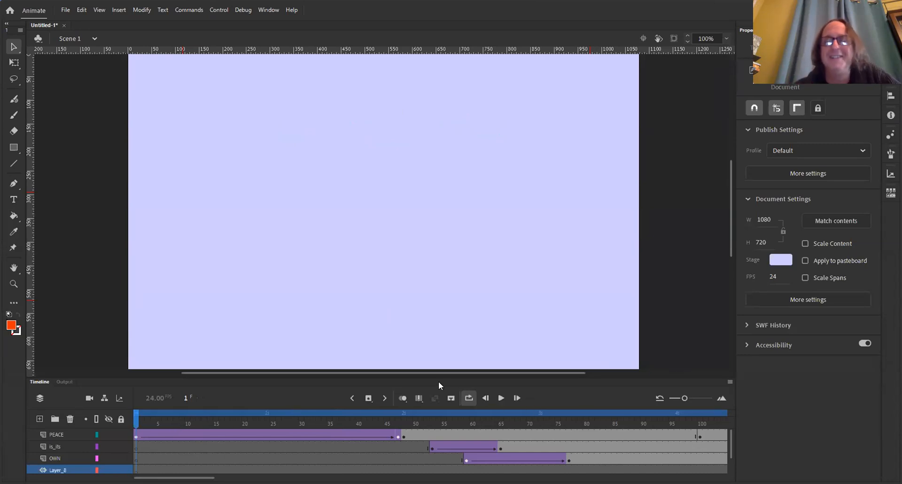
left_click_drag(434, 377, 445, 419)
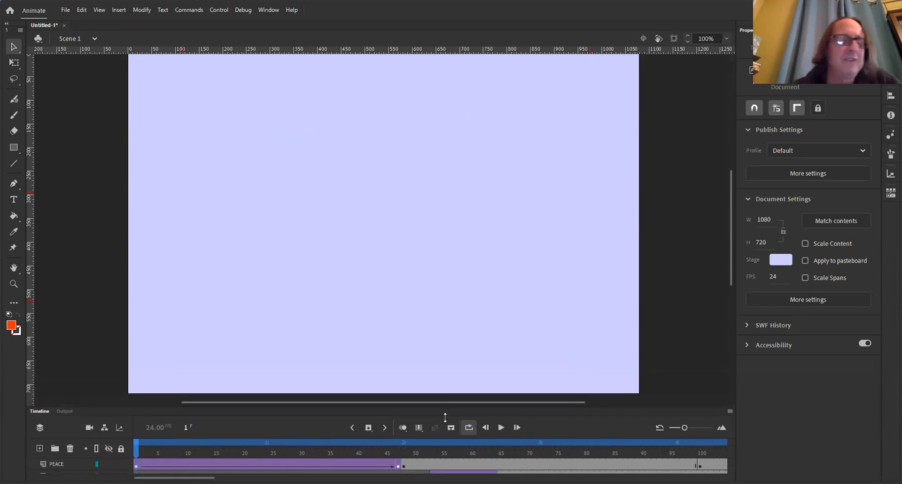
scroll(666, 287, "up", 3)
left_click_drag(729, 215, 731, 243)
Play the PEACE fade-in animation from the first frame
left_click(501, 428)
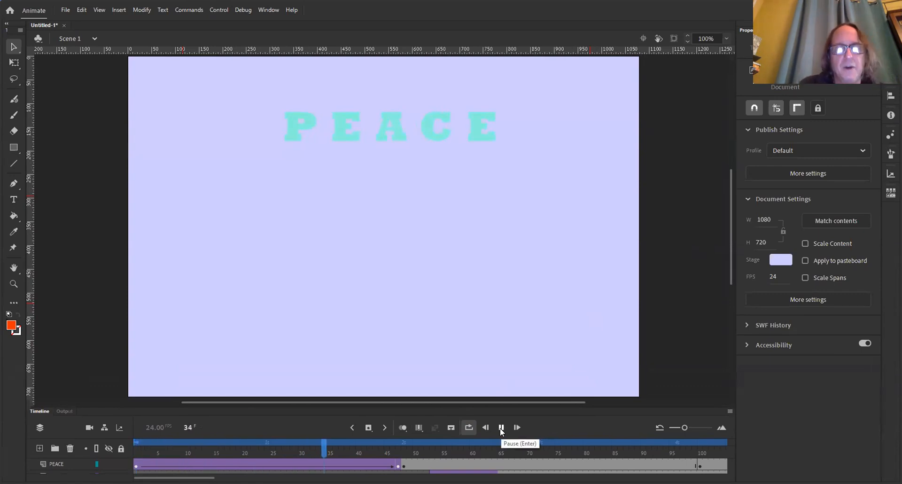
left_click(501, 427)
left_click(485, 428)
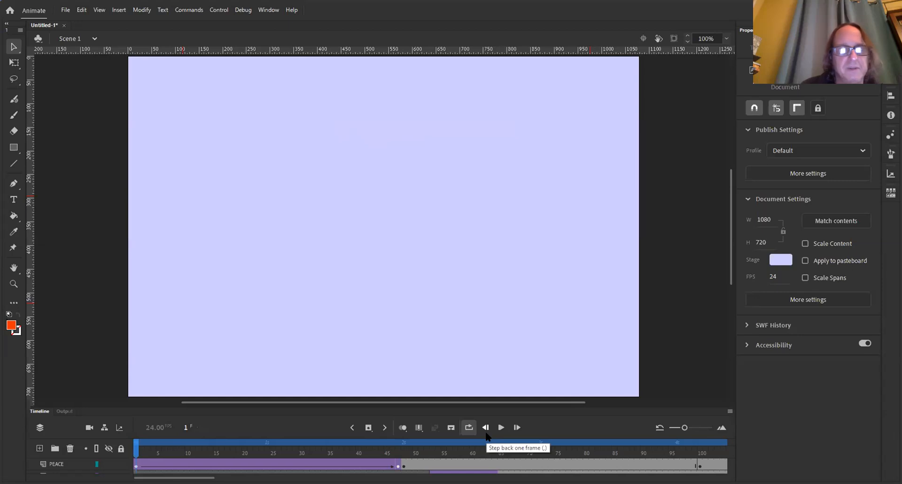
left_click(502, 428)
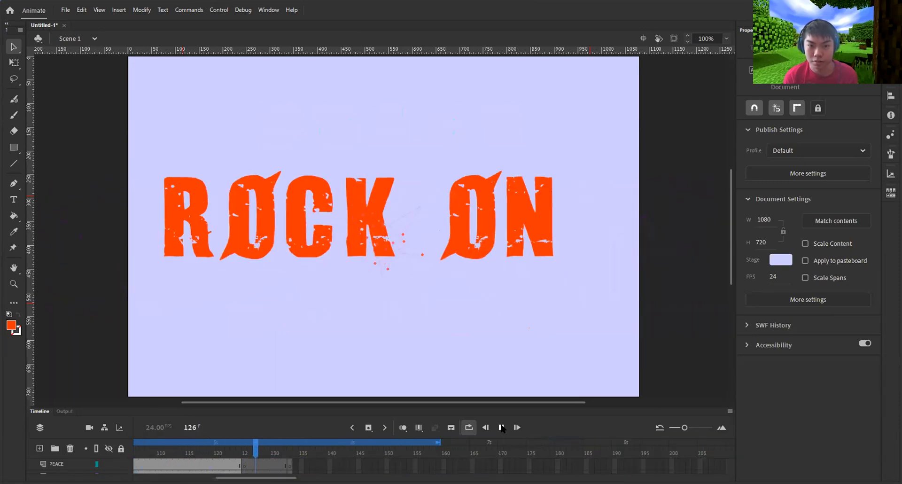
Replay the fade-in from frame 1, then select the PEACE instance at frame 53
left_click(501, 427)
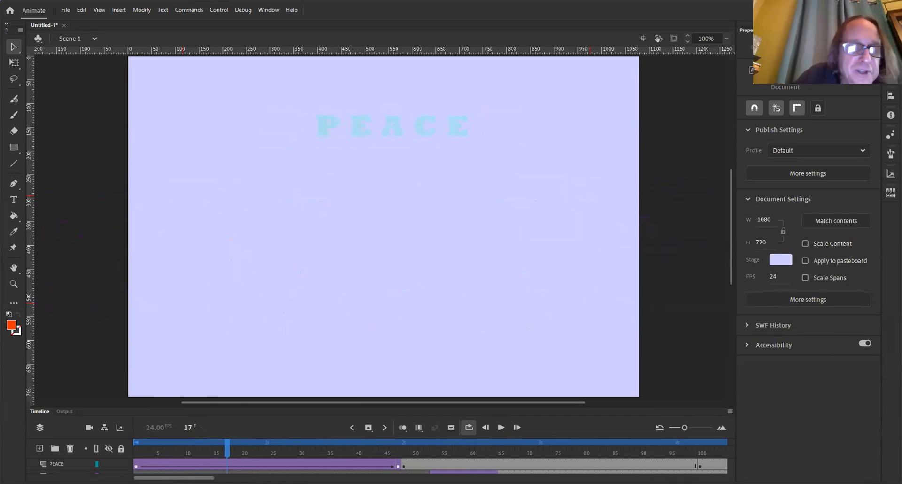
left_click_drag(235, 440, 135, 441)
left_click(500, 428)
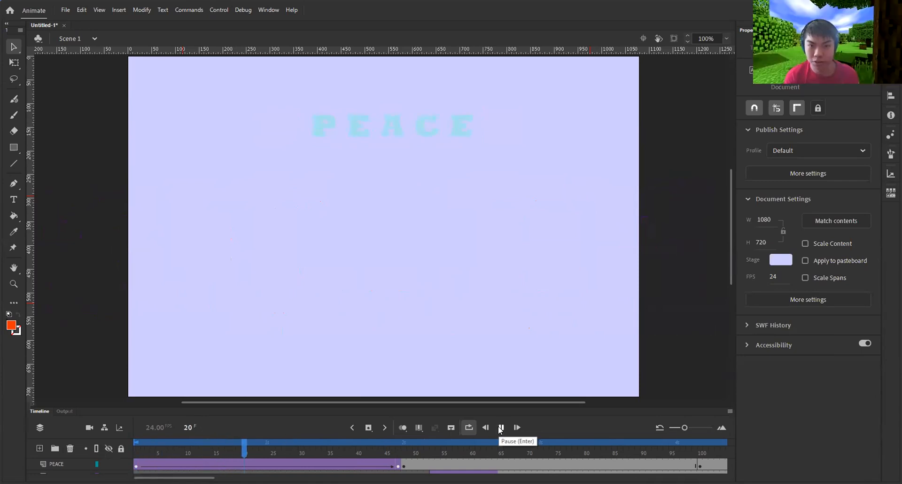
left_click(499, 428)
left_click_drag(410, 448, 428, 446)
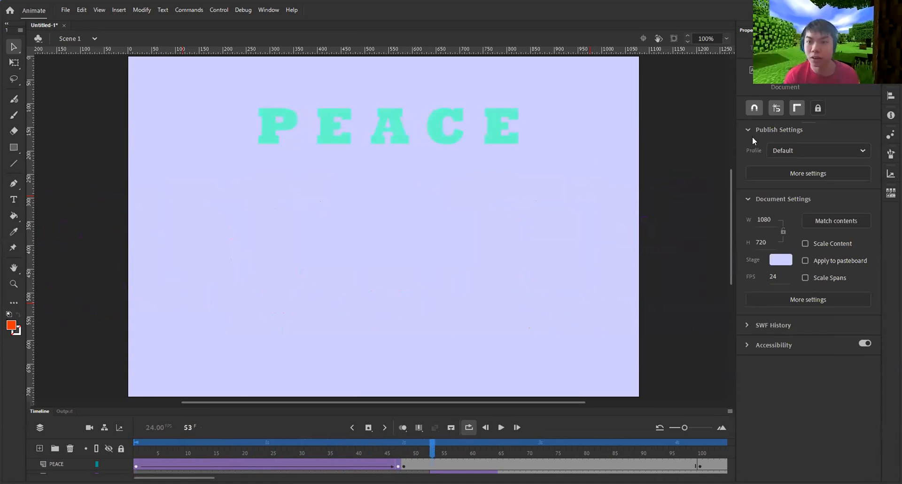
left_click(479, 120)
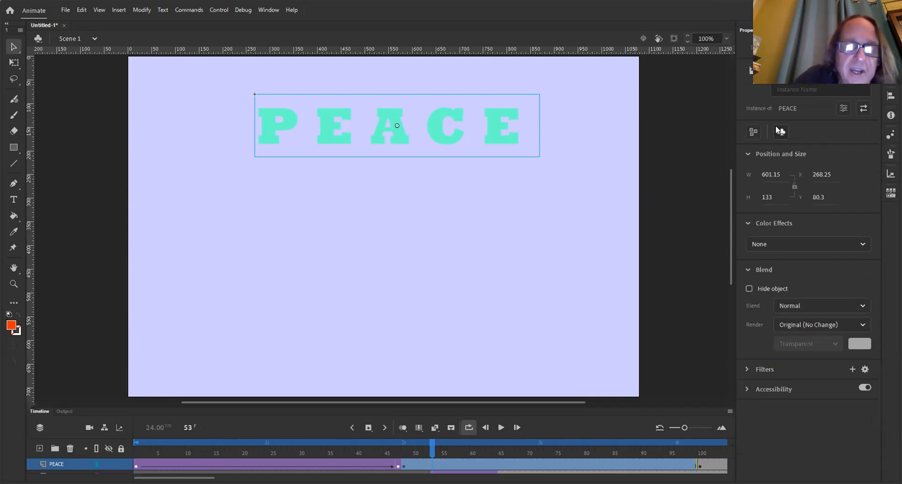
Enter symbol-editing mode for the PEACE symbol from the Library panel
left_click_drag(329, 449, 400, 447)
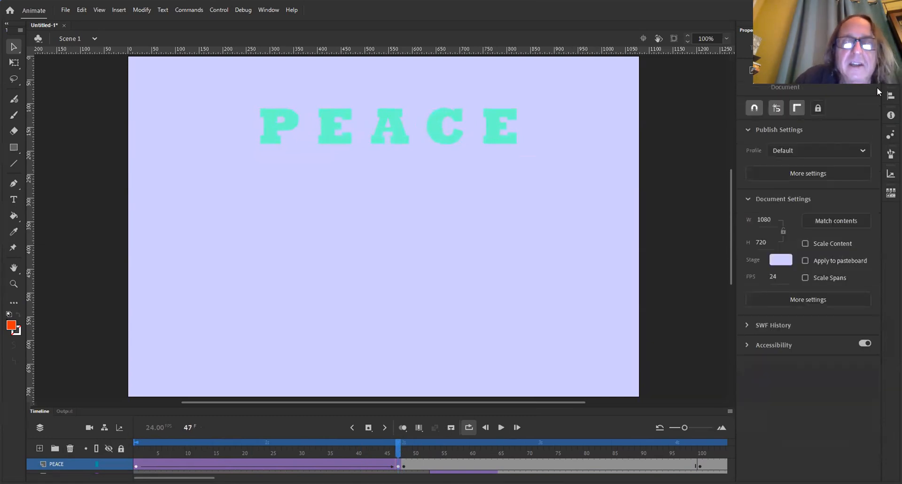
left_click(784, 30)
left_click(769, 178)
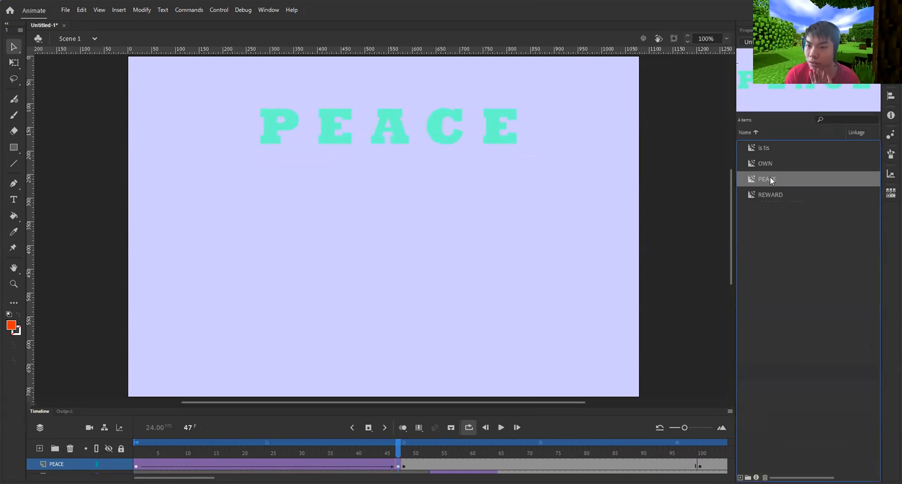
double_click(770, 177)
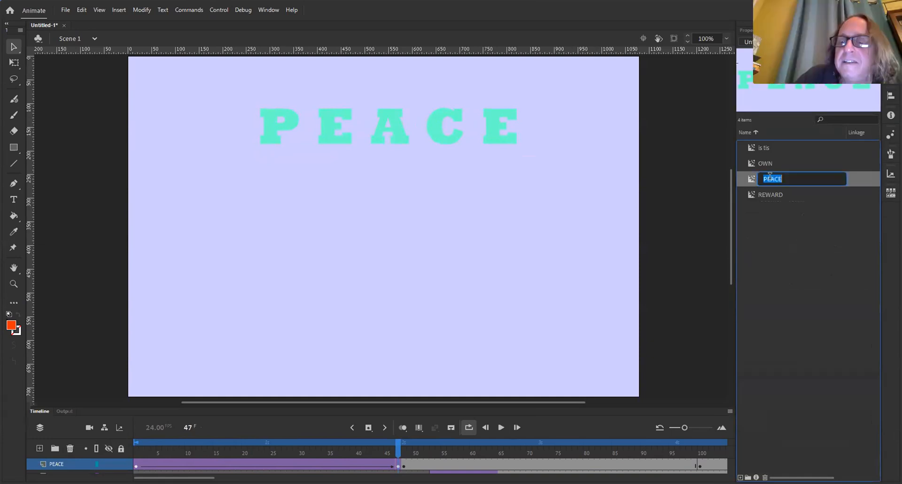
left_click(803, 191)
double_click(790, 177)
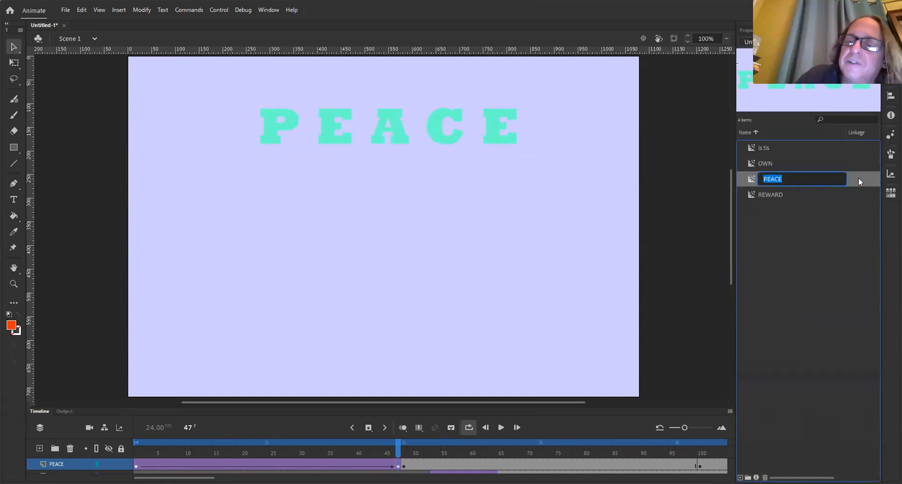
key("Return")
double_click(750, 178)
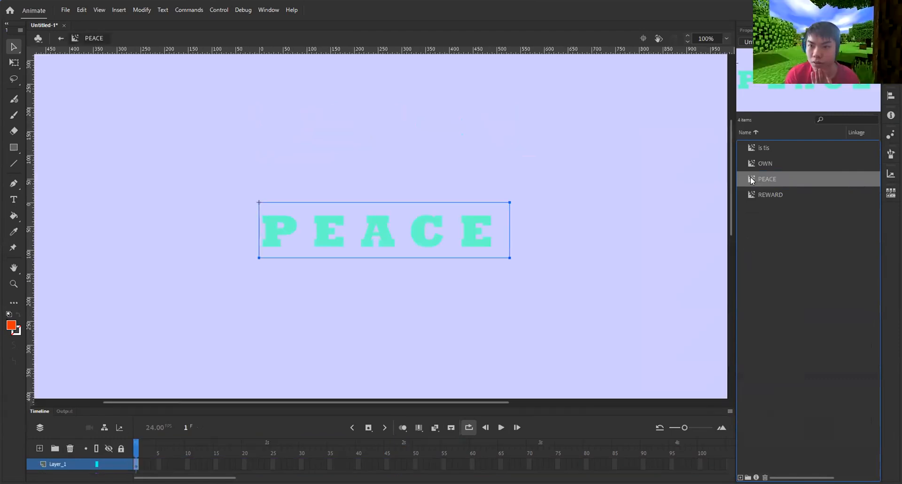
Change the PEACE text fill to #FF3366 and go back to Scene 1
left_click(753, 30)
left_click(754, 258)
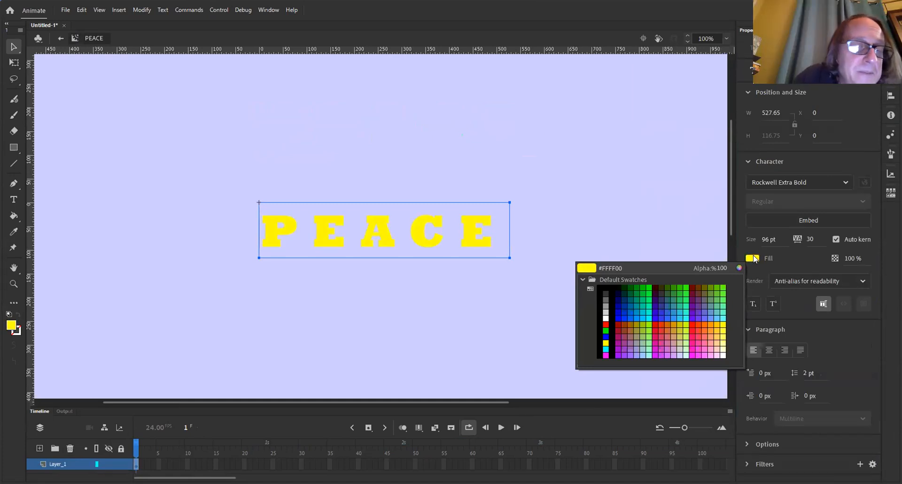
left_click(798, 254)
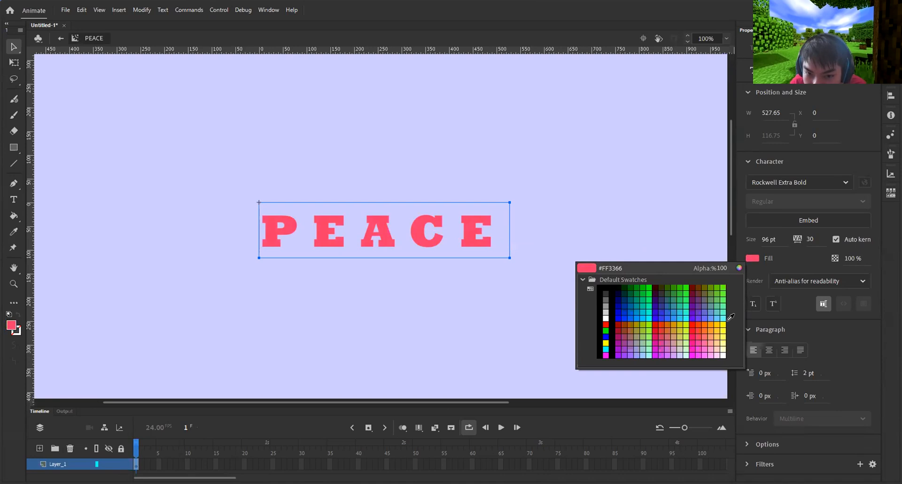
left_click(878, 291)
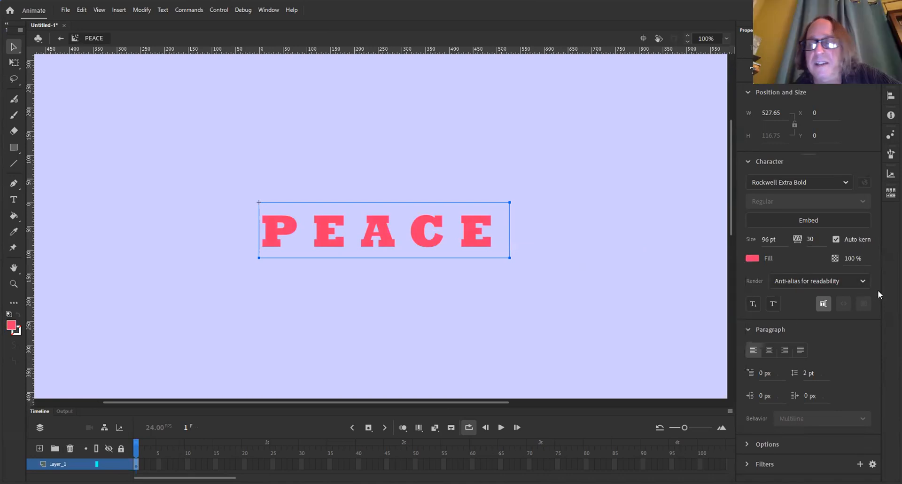
left_click(62, 38)
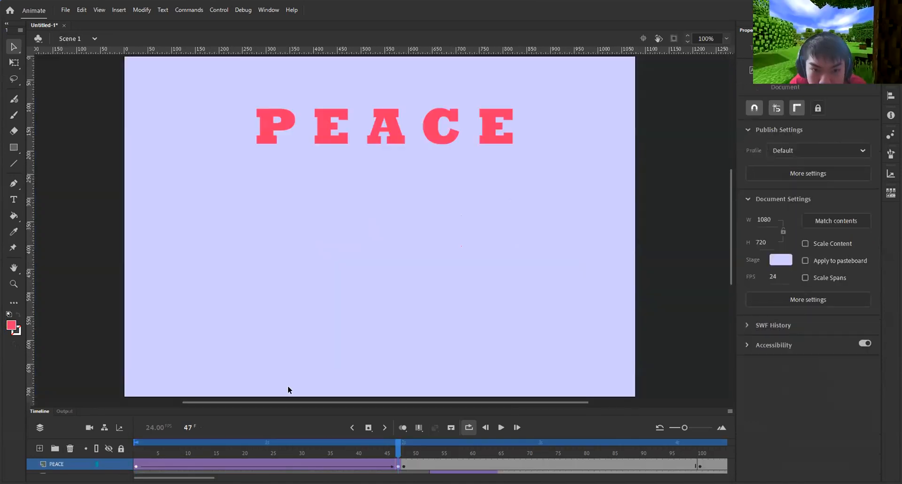
left_click_drag(401, 454, 127, 442)
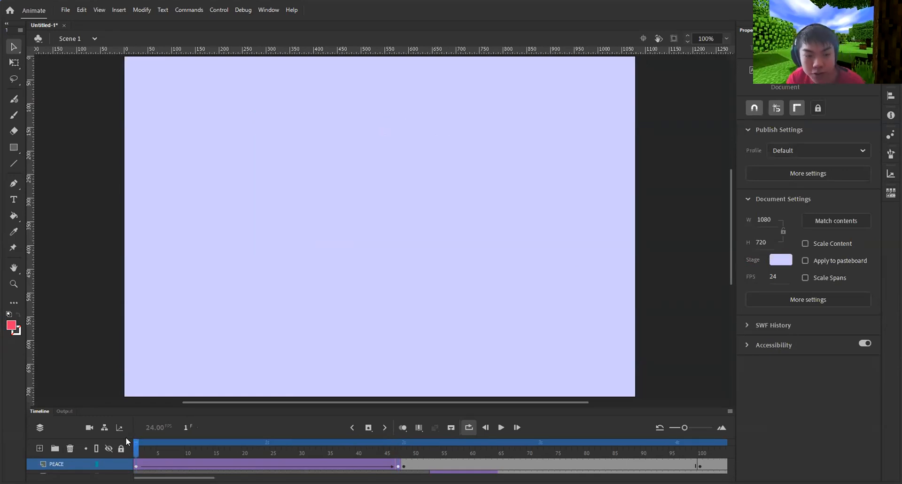
left_click(502, 427)
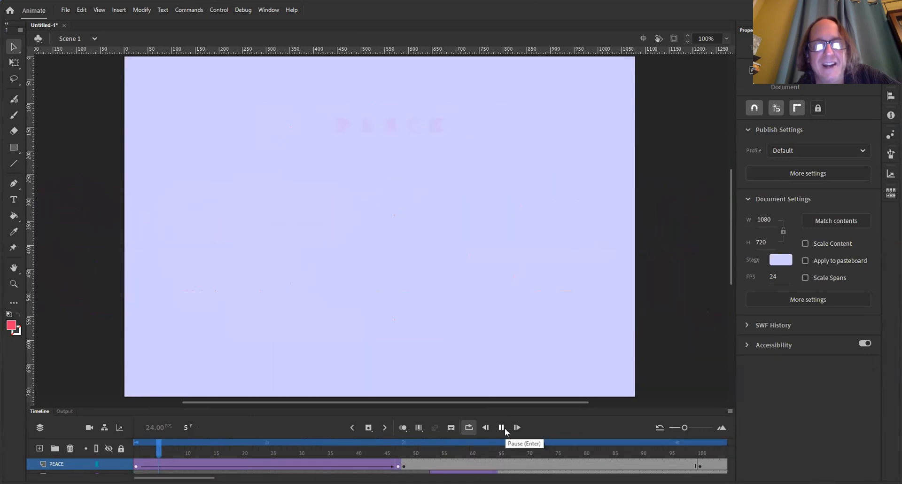
left_click(502, 427)
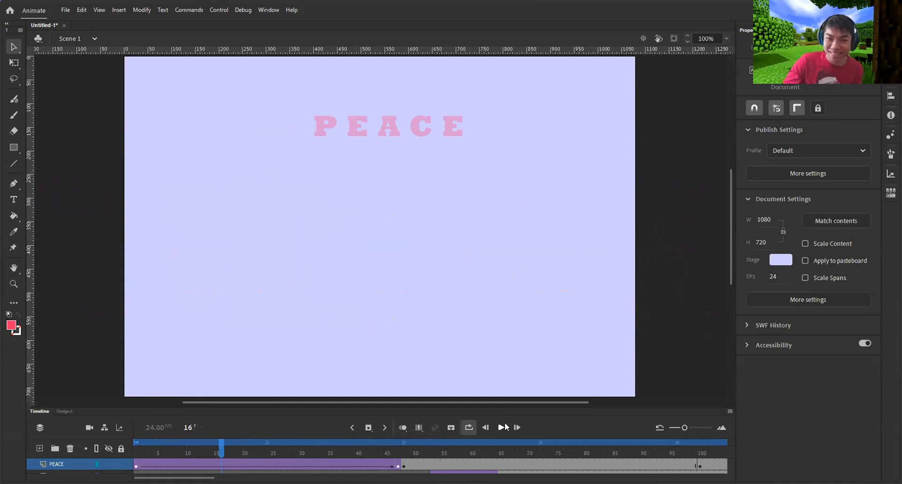
left_click(501, 427)
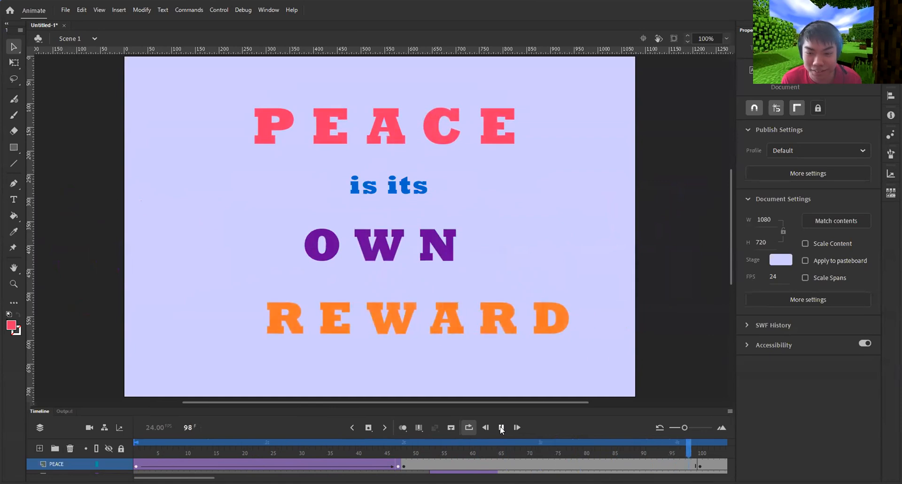
left_click(500, 428)
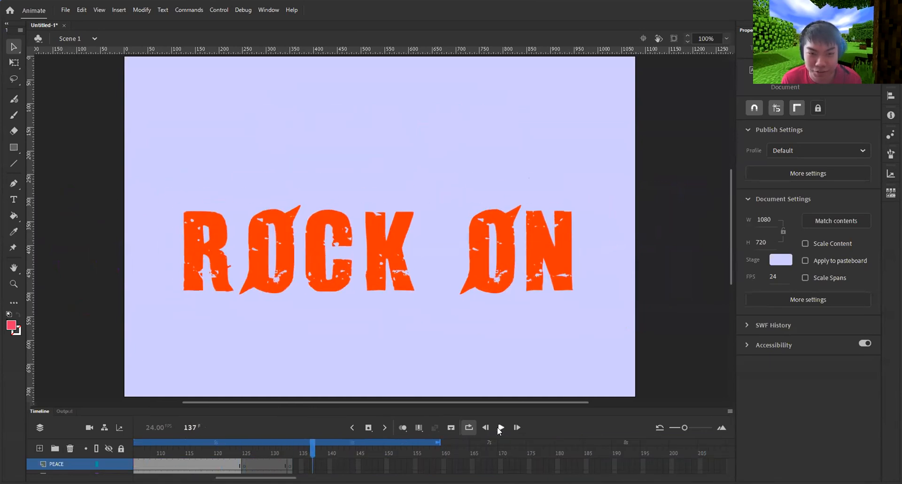
scroll(469, 388, "down", 2)
scroll(469, 389, "up", 2)
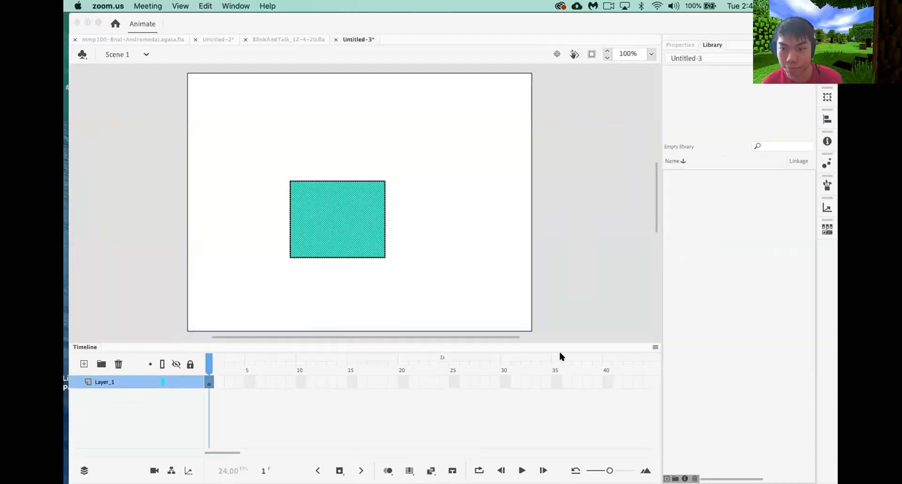
Bring Animate forward to show the Untitled-3 document with its cyan square
left_click(344, 211)
Convert the cyan rectangle to Symbol 1 and add a classic tween to Layer_1 spanning frames 1–24
right_click(343, 208)
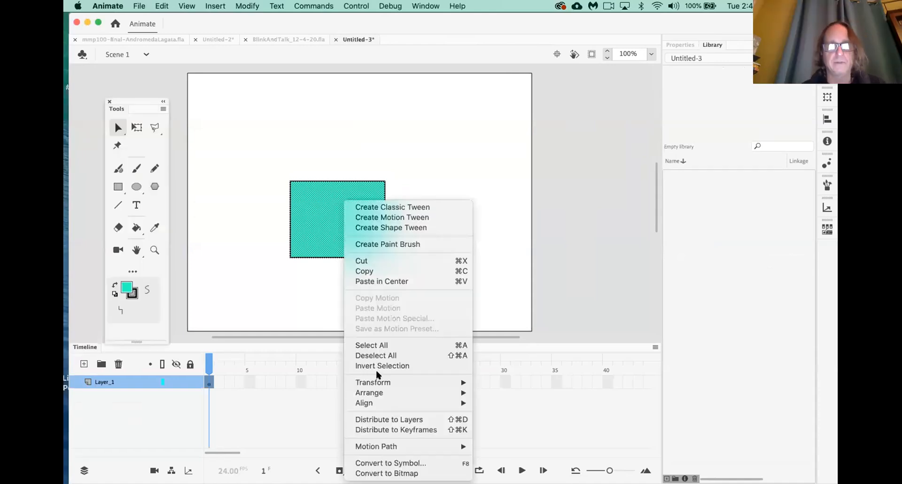
left_click(644, 151)
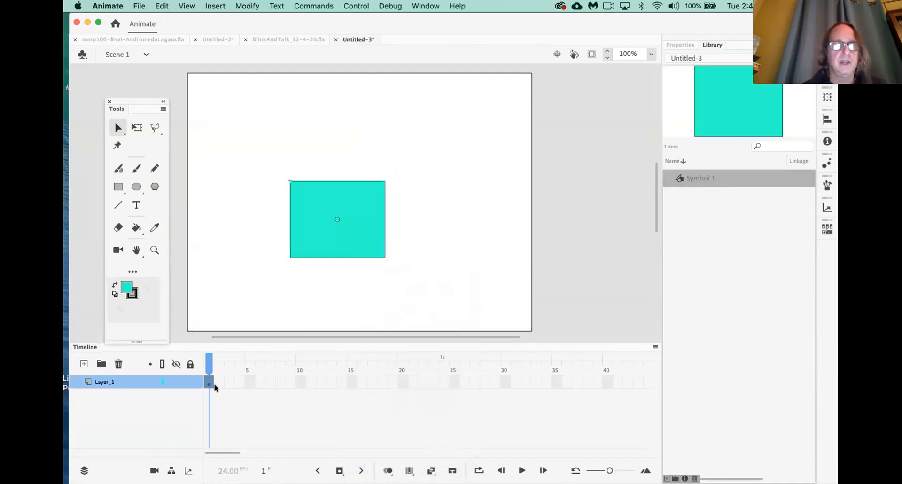
right_click(210, 384)
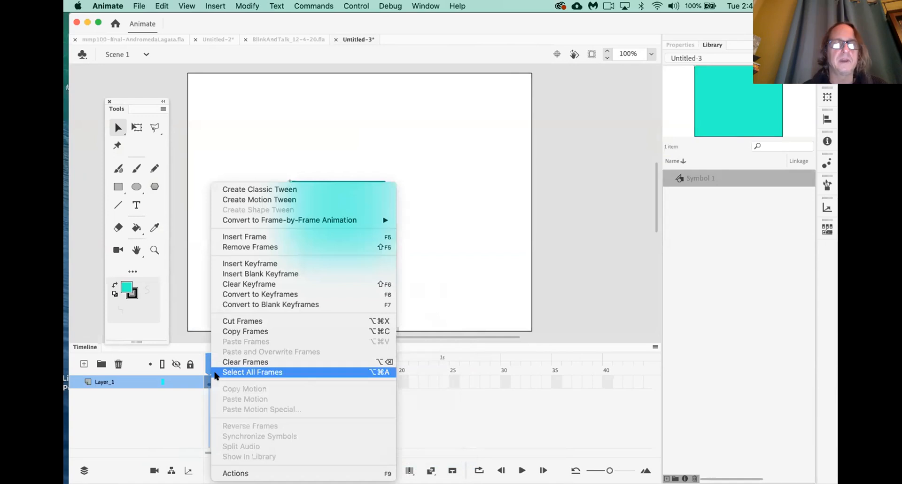
left_click(281, 190)
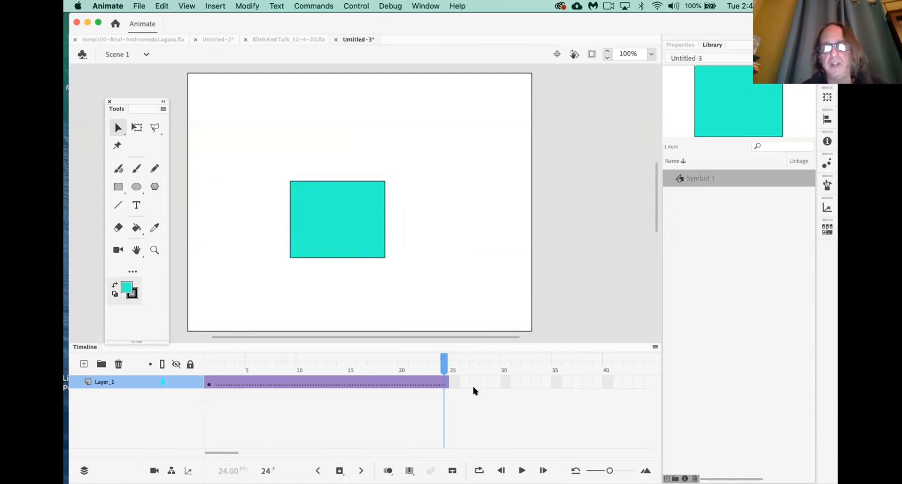
Extend the square's tween span on Layer_1 out to frame 40
left_click(607, 382)
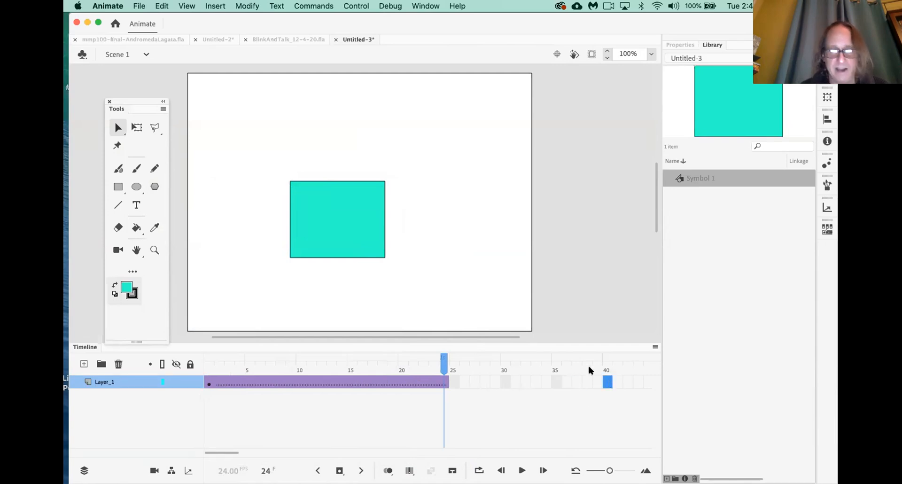
key("F5")
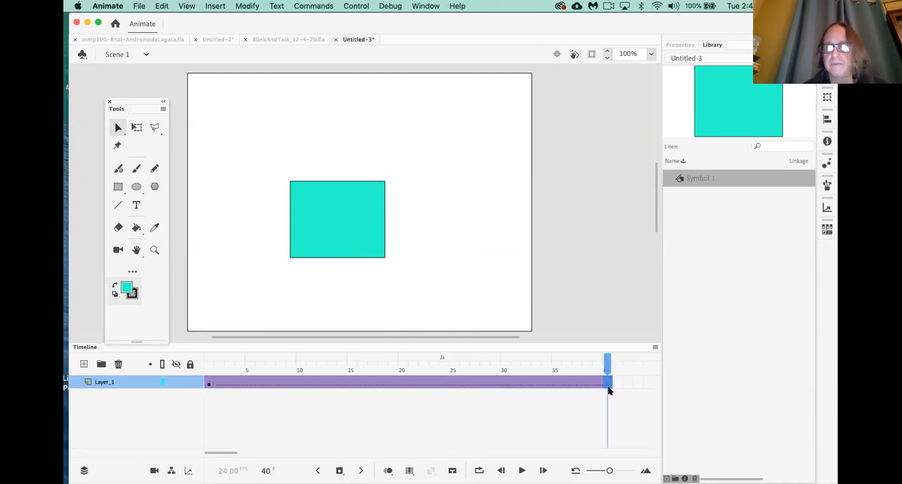
left_click(207, 384)
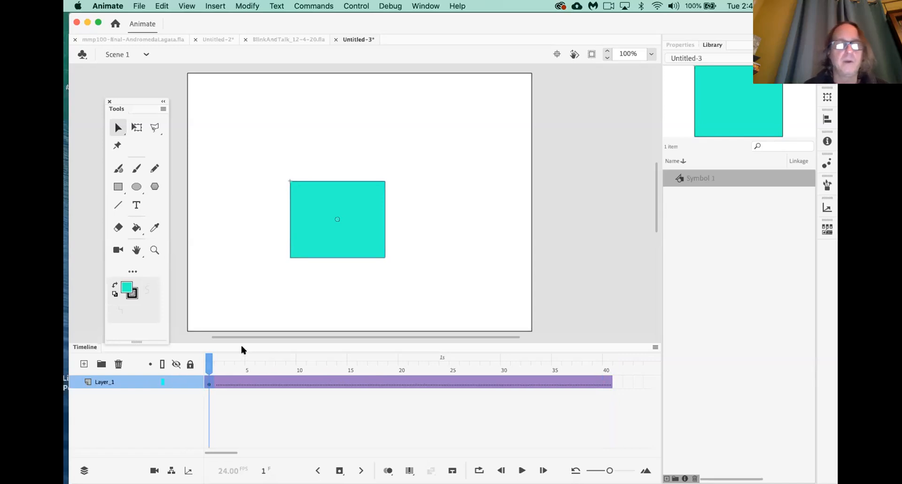
Jitter the square at frames 7–10: left, right, left-down, then up
left_click_drag(209, 357, 270, 358)
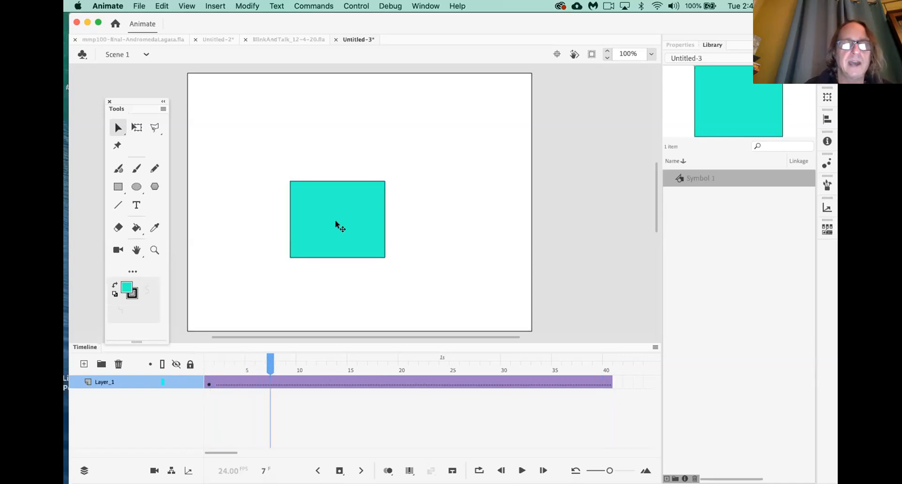
left_click_drag(339, 230, 332, 230)
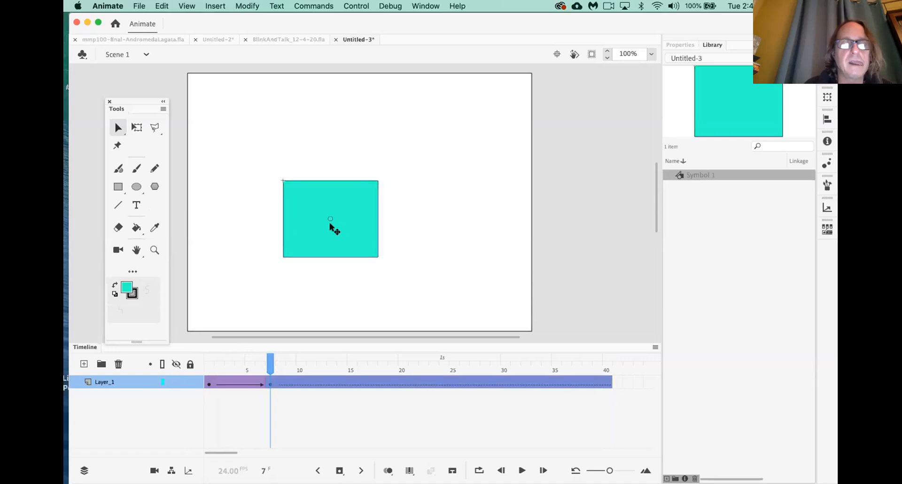
left_click_drag(271, 361, 281, 364)
left_click_drag(333, 242, 347, 243)
left_click_drag(282, 368, 291, 368)
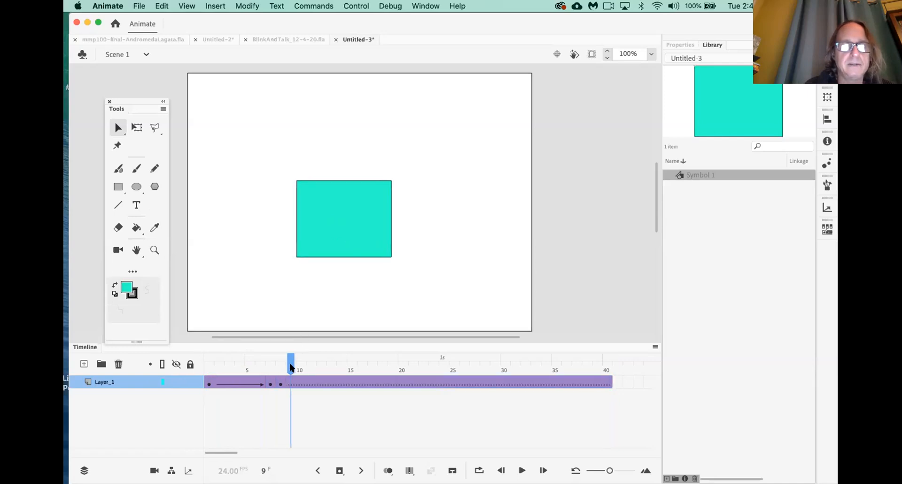
left_click_drag(328, 247, 322, 256)
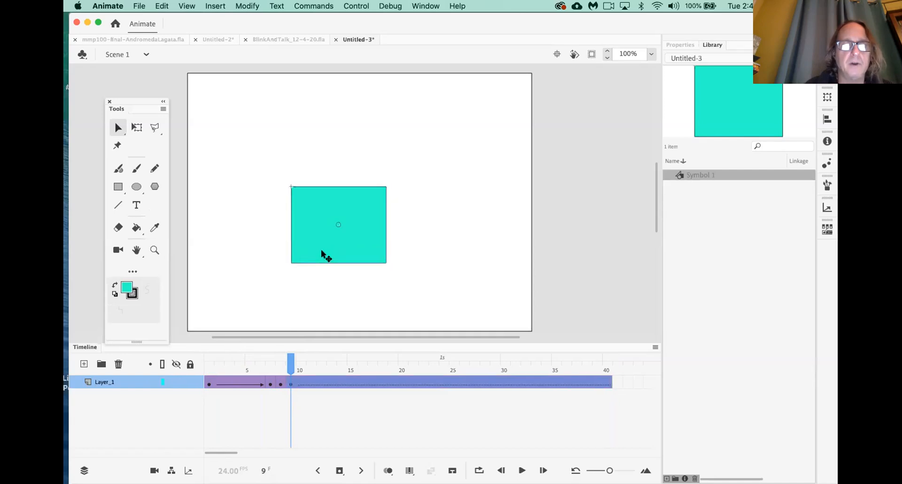
left_click_drag(292, 362, 302, 365)
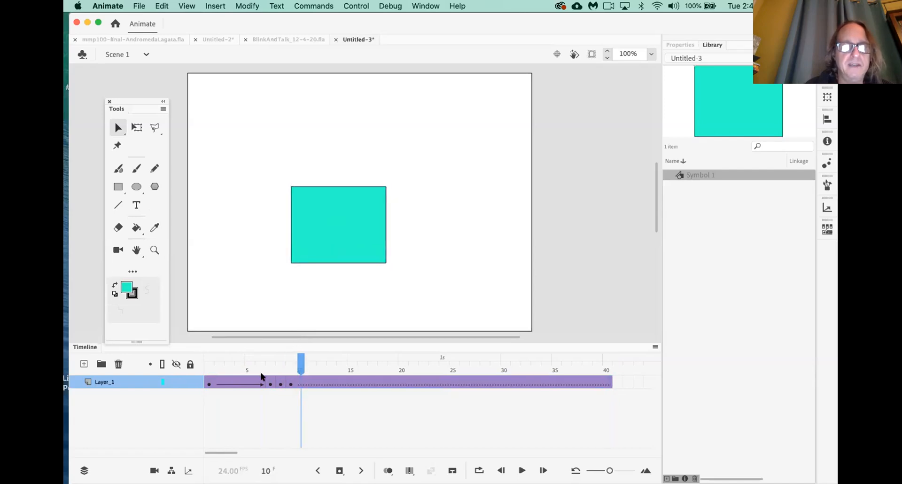
left_click_drag(336, 239, 337, 229)
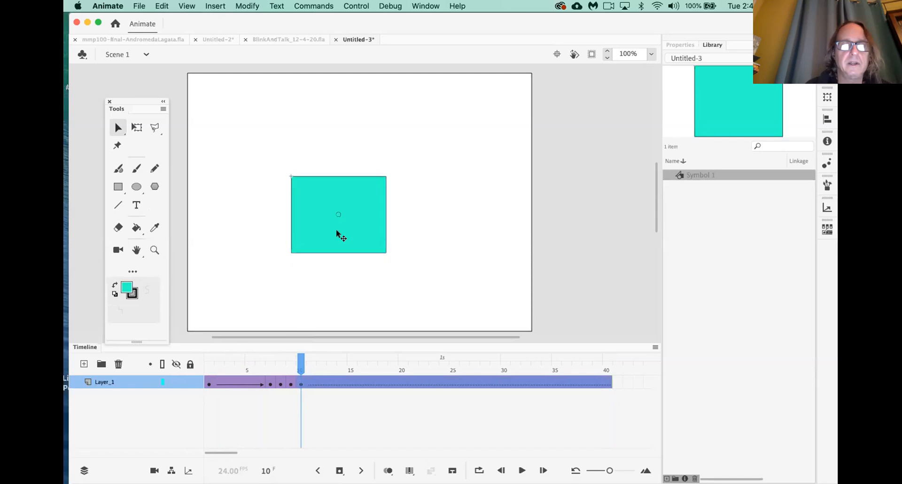
Continue the jitter at frames 12, 14 and 16 (right, left, right), then rewind to frame 1
left_click_drag(301, 366, 321, 368)
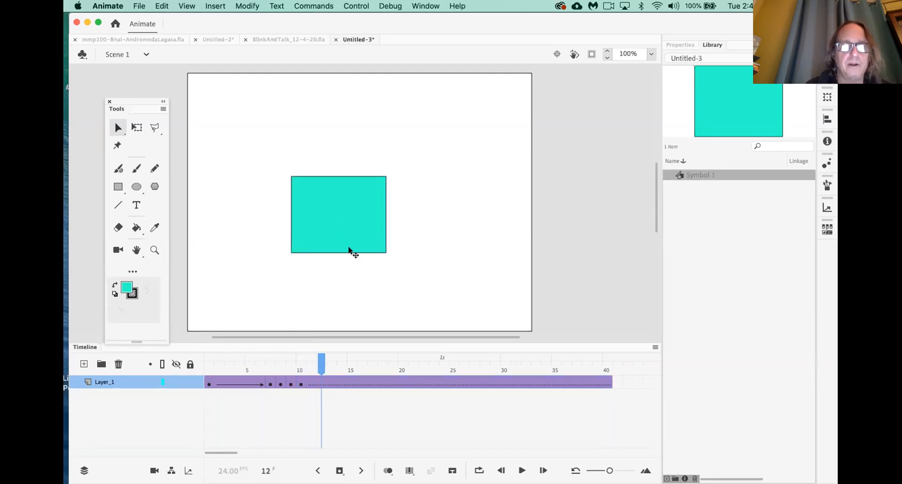
left_click_drag(352, 243, 368, 244)
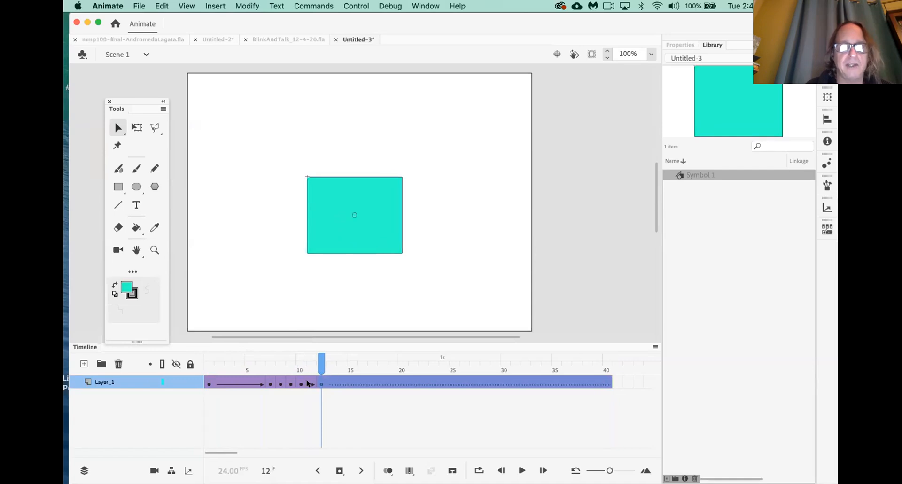
left_click_drag(323, 369, 342, 369)
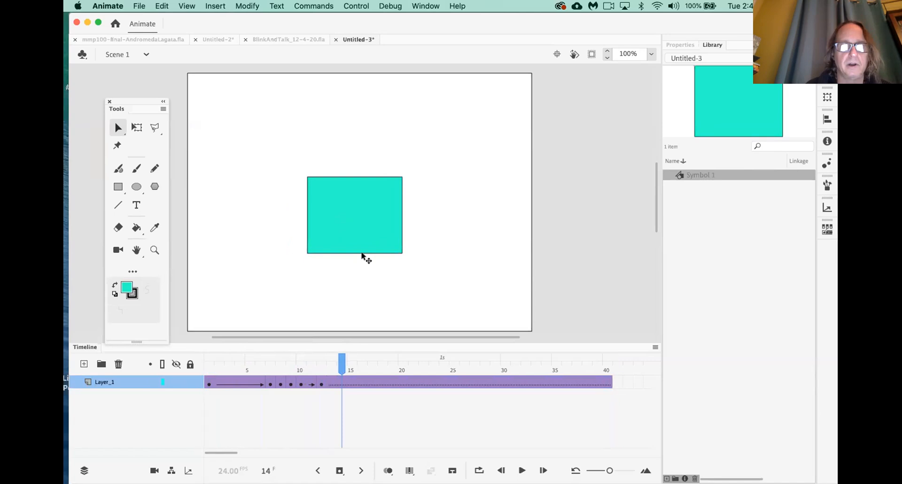
left_click_drag(365, 238, 348, 240)
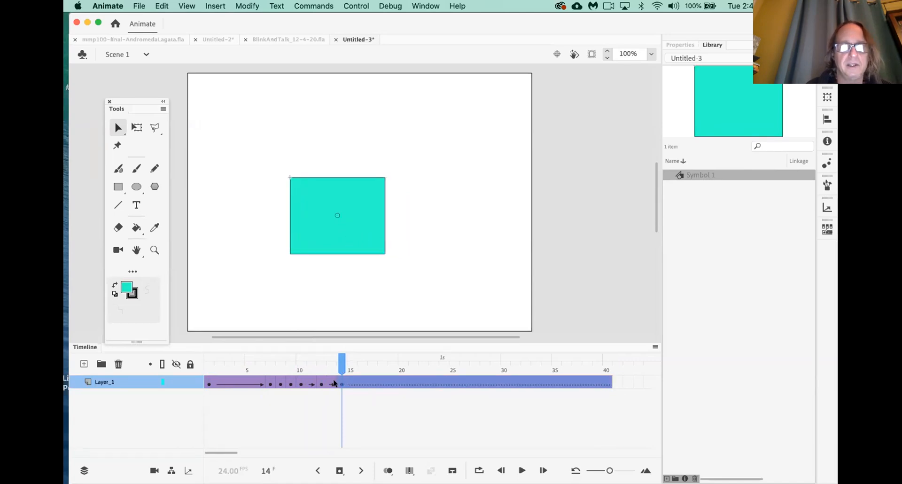
left_click_drag(343, 365, 362, 366)
left_click_drag(348, 236, 370, 237)
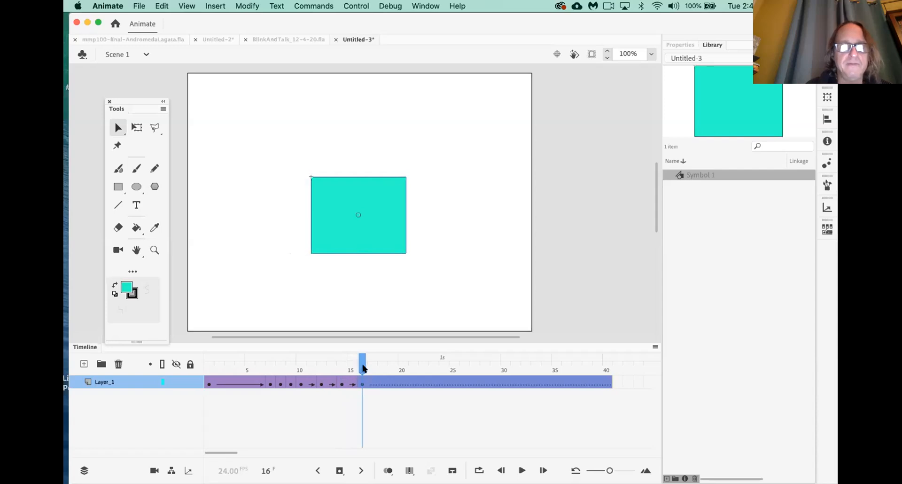
left_click_drag(346, 362, 155, 360)
key("Return")
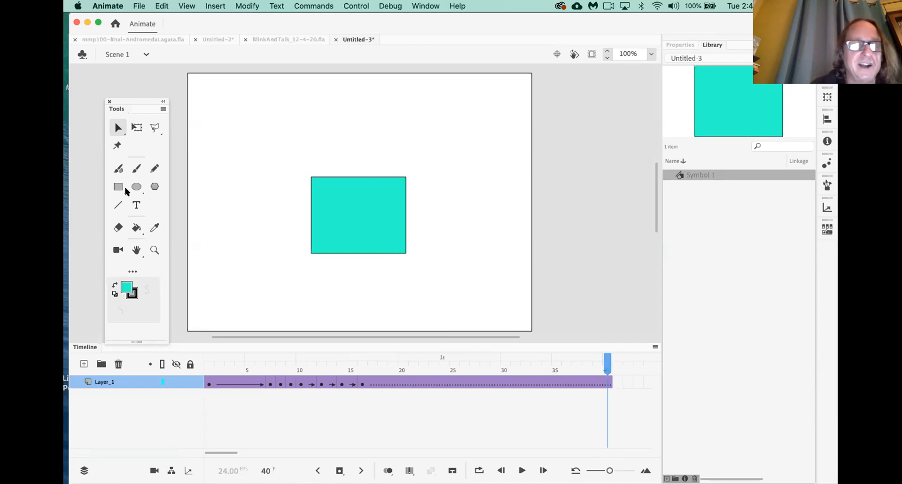
Raise the square to the stage's top edge at frame 24
left_click(352, 370)
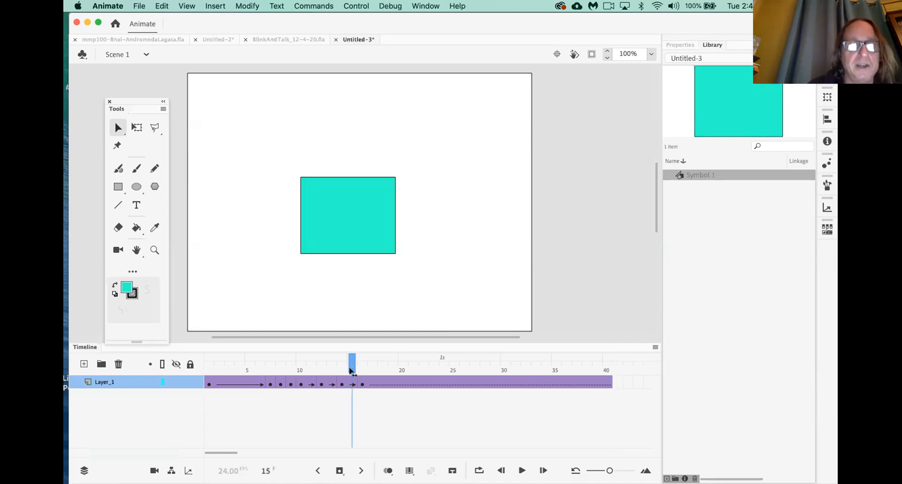
left_click_drag(351, 371, 444, 369)
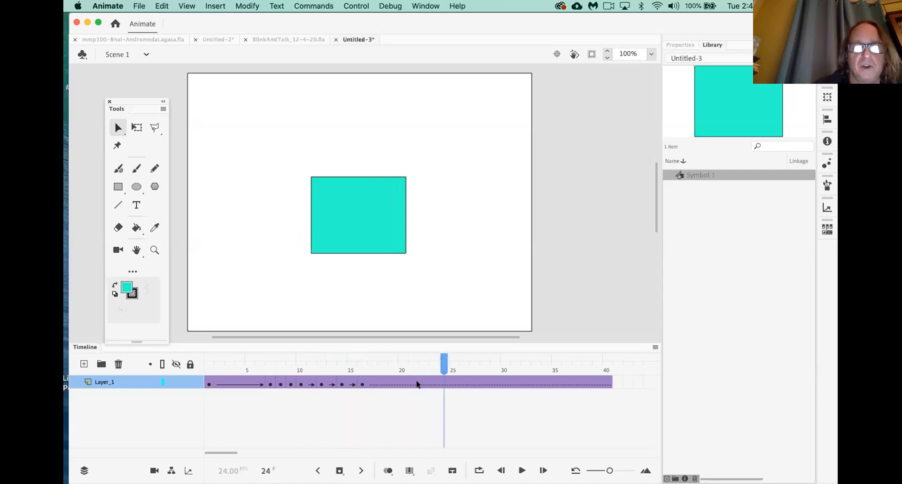
left_click_drag(378, 242, 378, 134)
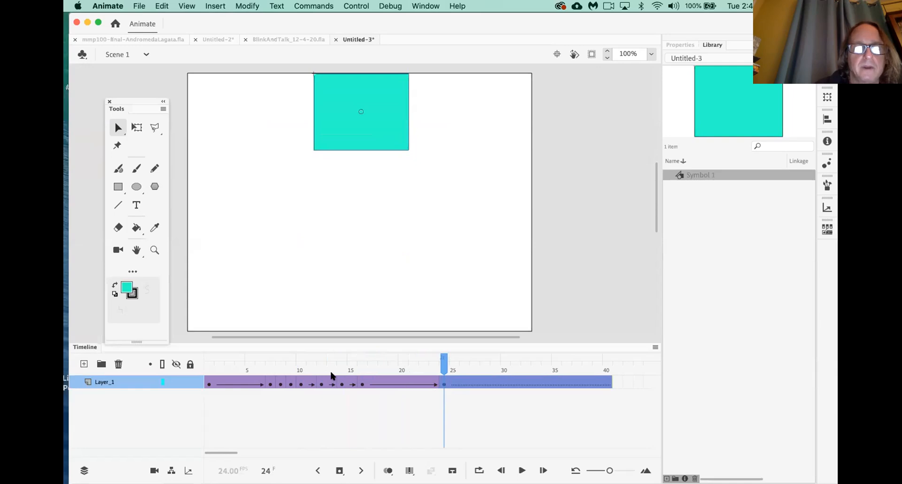
Play the animation from frame 4 to preview the rise, then advance toward frame 30
left_click(234, 368)
key("Return")
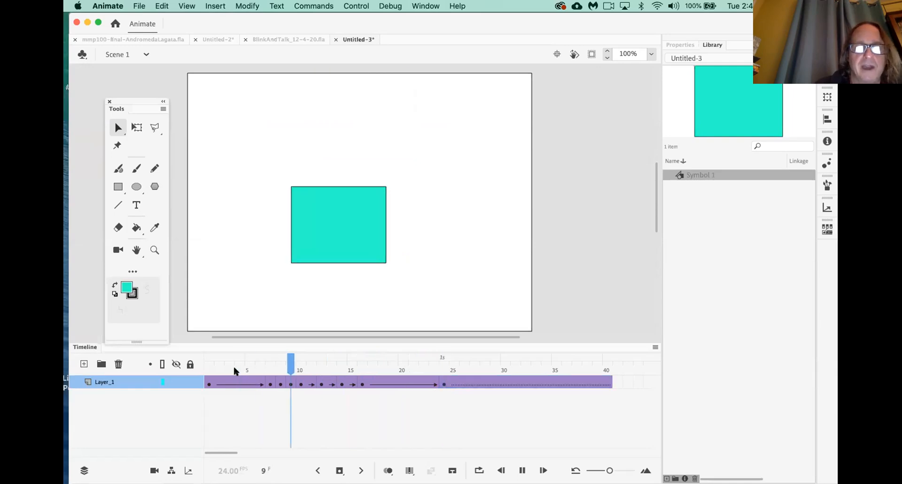
left_click(441, 385)
left_click_drag(445, 368, 498, 360)
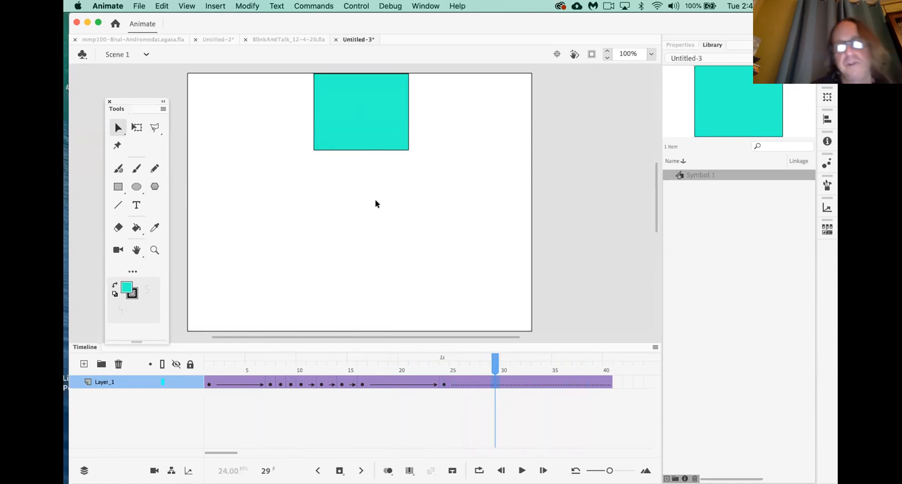
Nudge the square left at frame 29, then move it to the stage's top-right corner at frame 30
left_click_drag(373, 135, 372, 132)
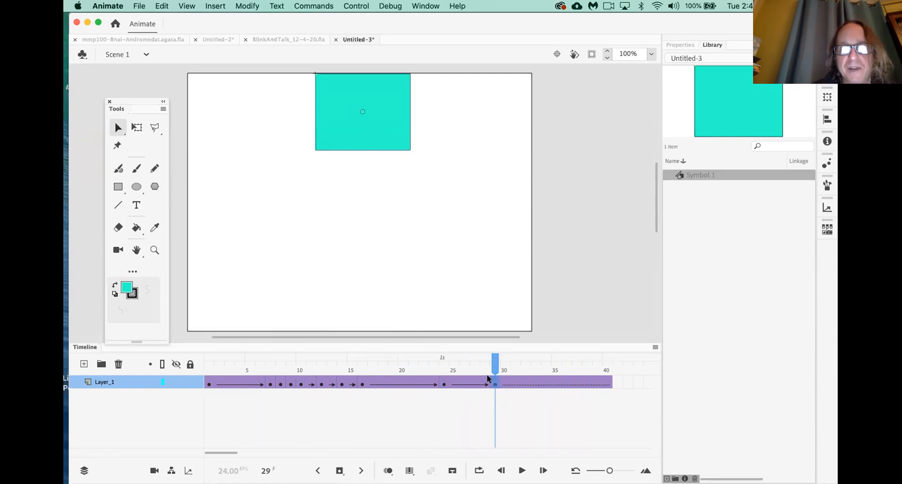
key("Left")
key("Left")
key("Left")
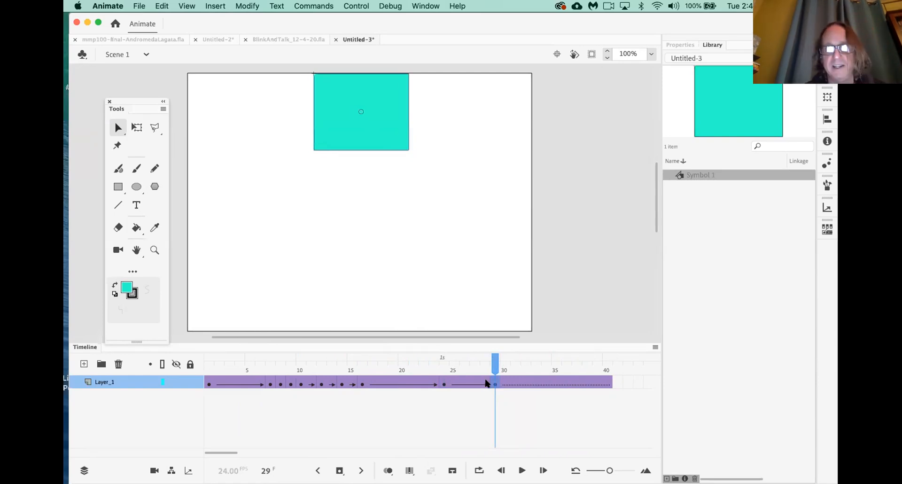
left_click(443, 361)
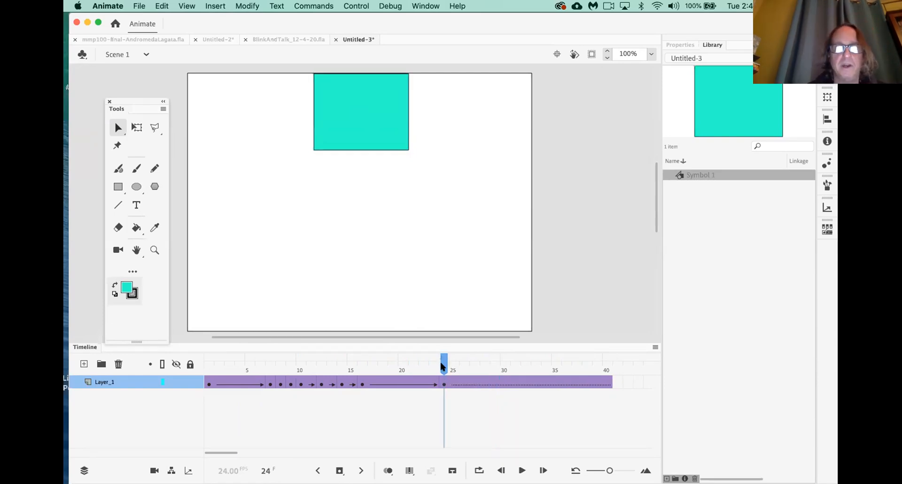
left_click_drag(442, 365, 504, 366)
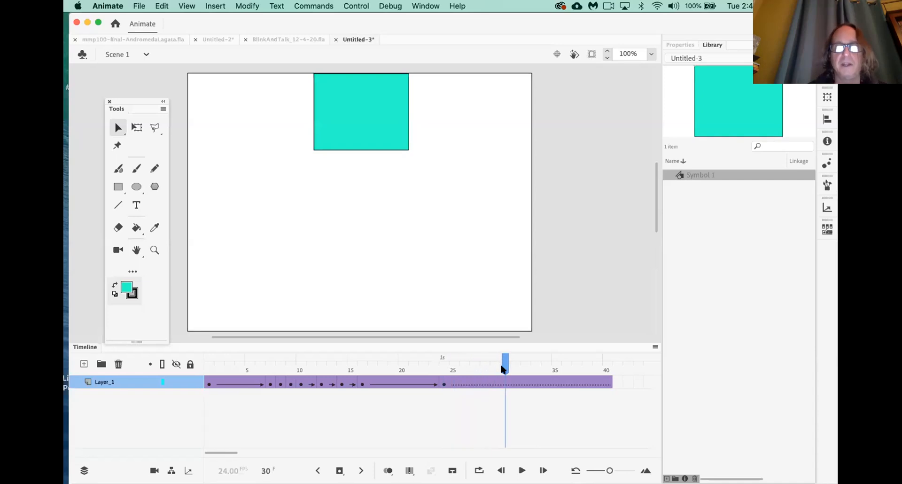
left_click_drag(371, 136, 494, 136)
Drop the square to the bottom-right corner at frame 32 and add a holding keyframe at frame 38
left_click_drag(506, 366, 525, 366)
left_click_drag(504, 136, 504, 290)
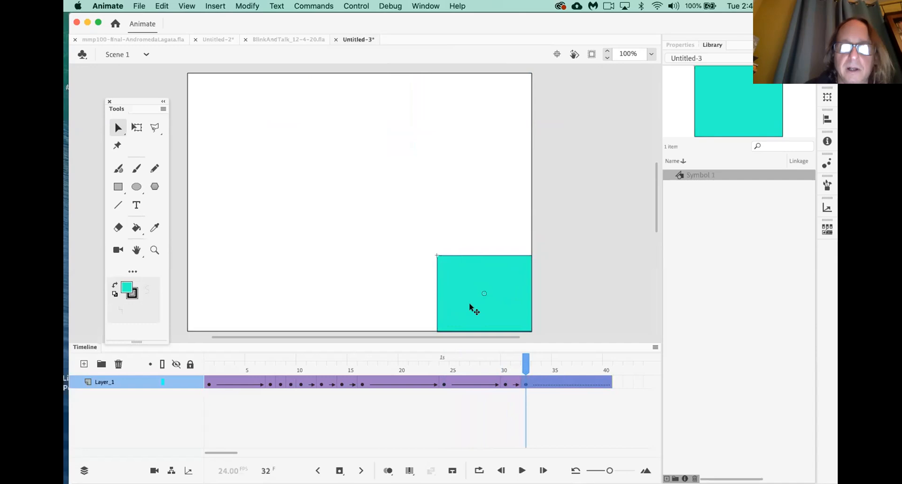
left_click_drag(535, 365, 571, 362)
left_click(586, 364)
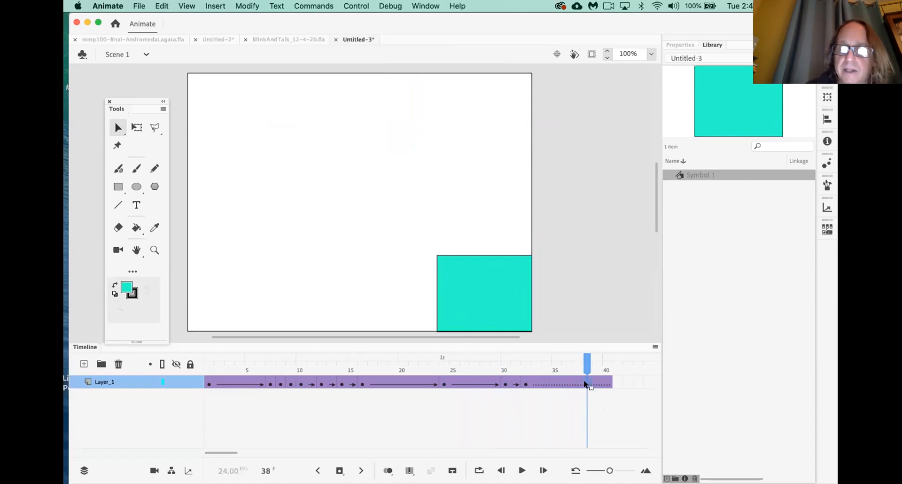
key("F6")
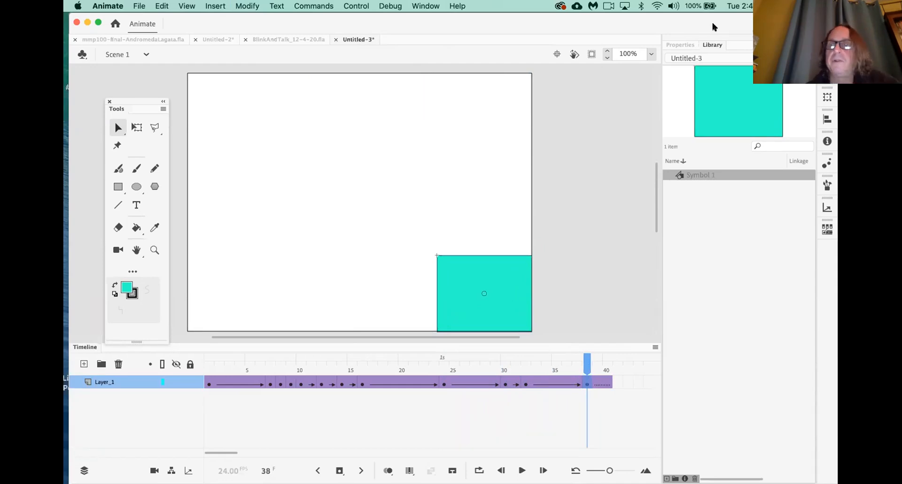
Apply an 82% green Tint colour effect to the square instance
left_click(687, 44)
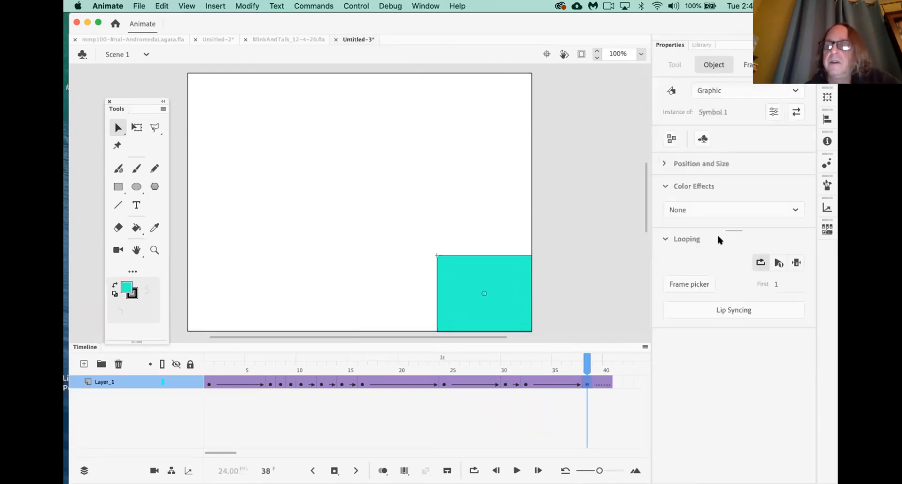
left_click(715, 208)
left_click(686, 261)
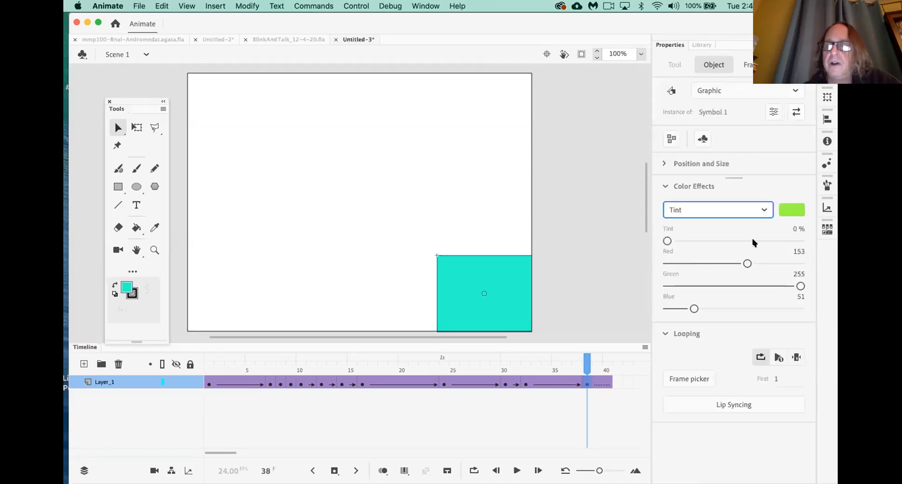
left_click_drag(666, 240, 776, 241)
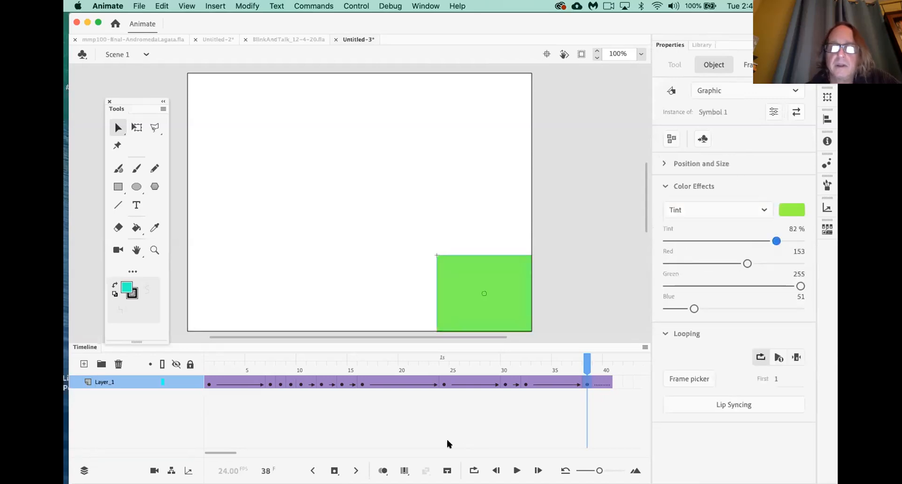
Move the square up and left at frame 21 and scrub the timeline to check it
left_click_drag(324, 370, 417, 369)
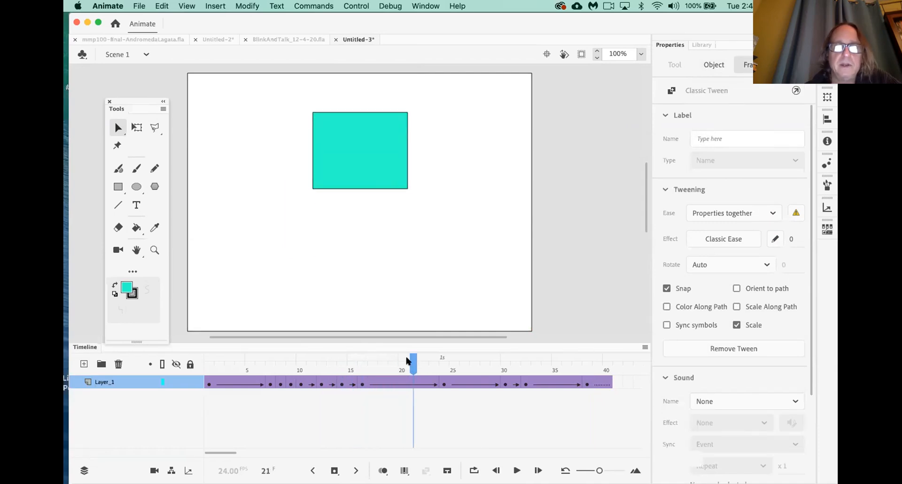
left_click_drag(362, 177, 337, 152)
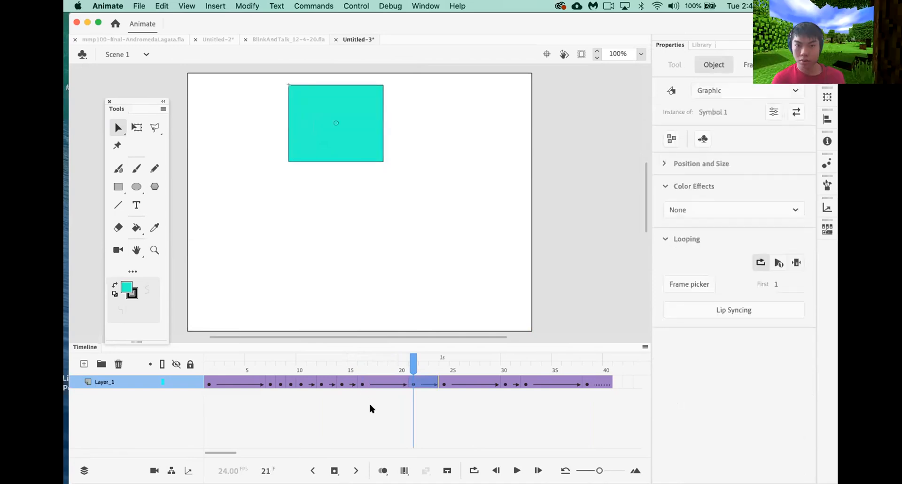
left_click_drag(344, 369, 65, 357)
Play the animation from frame 1 through 40, then start a new document
key("Return")
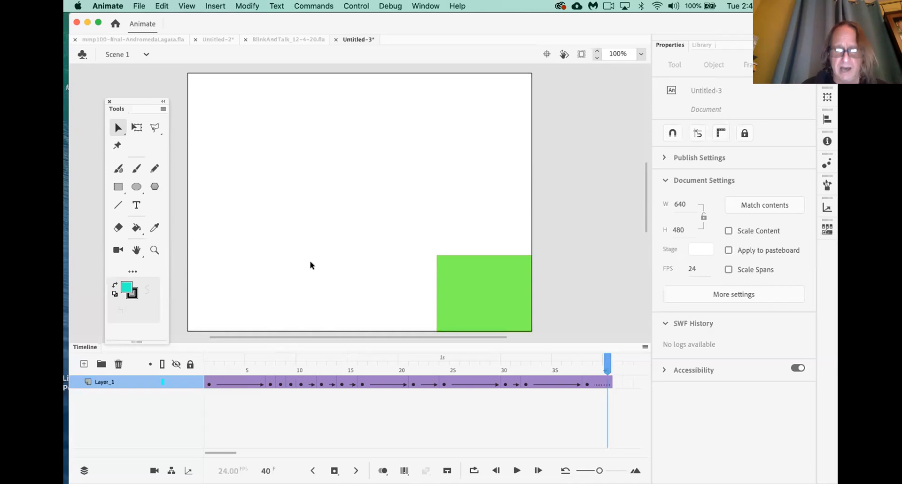
key("super+n")
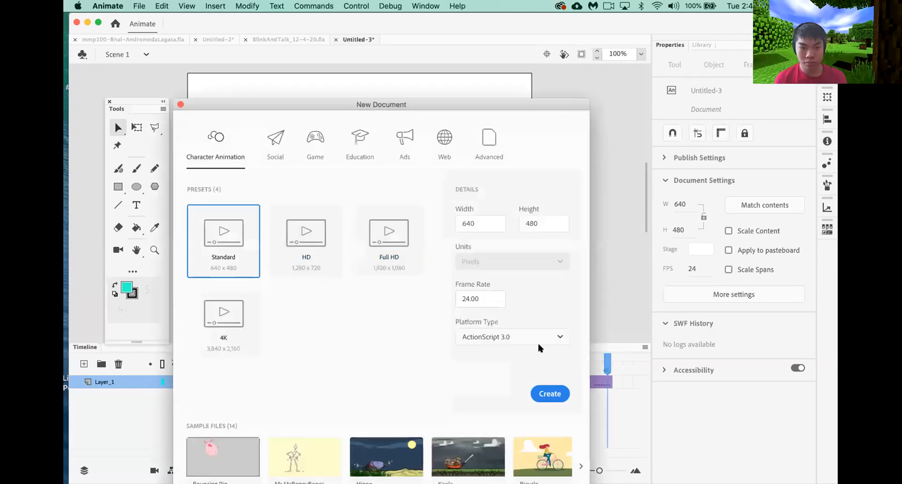
Create a 640×480 document, draw a cyan square at the left edge, and convert it to graphic Symbol 1
left_click(553, 395)
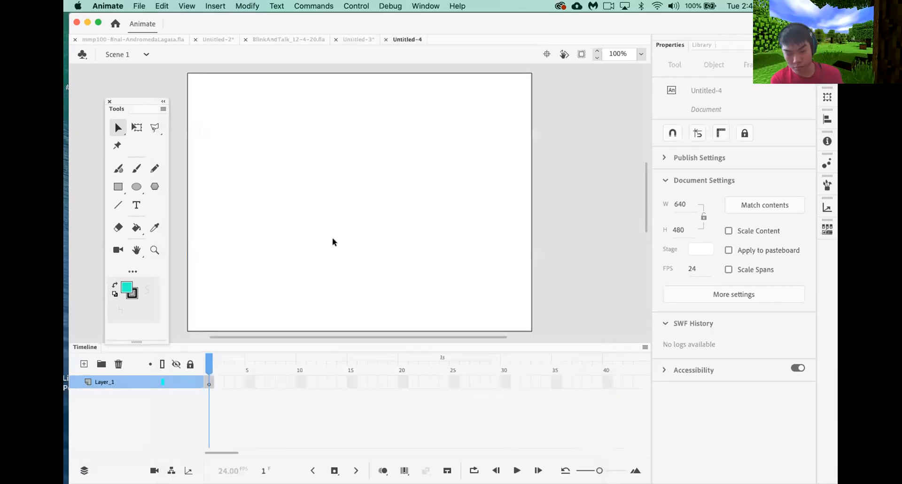
left_click(118, 186)
left_click_drag(222, 184, 185, 221)
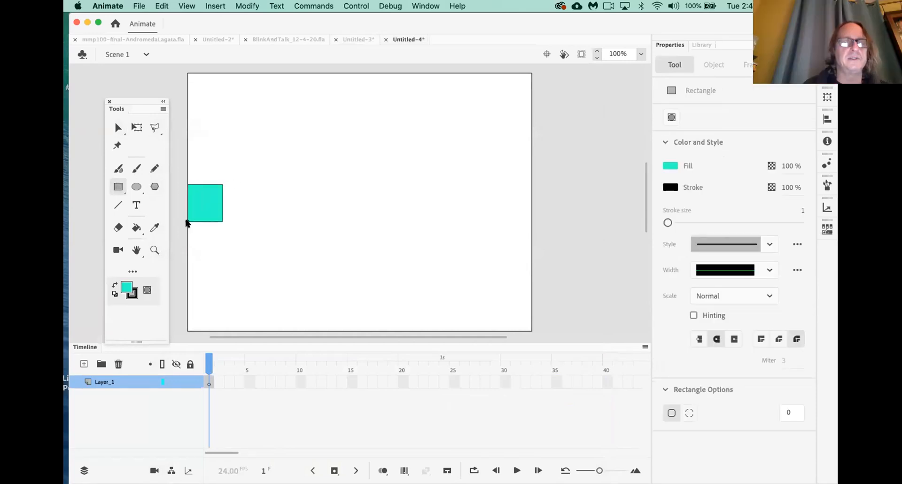
left_click(117, 127)
left_click(211, 209)
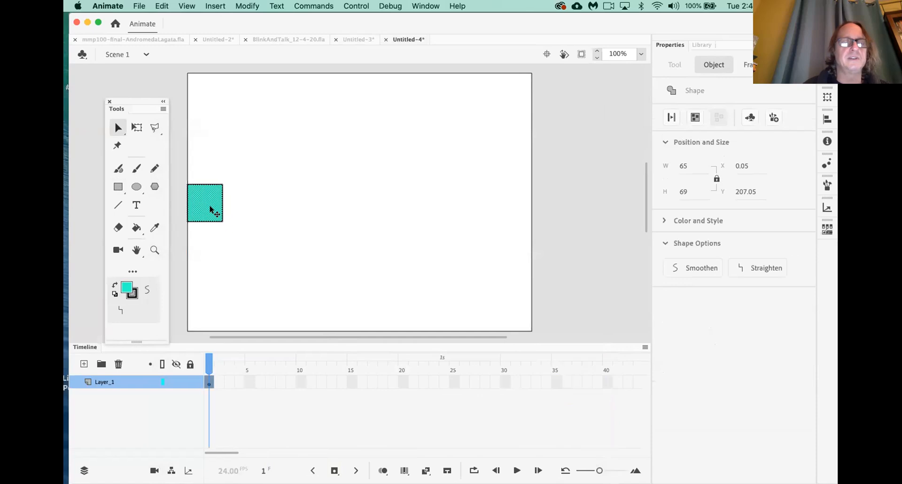
right_click(211, 201)
left_click(278, 462)
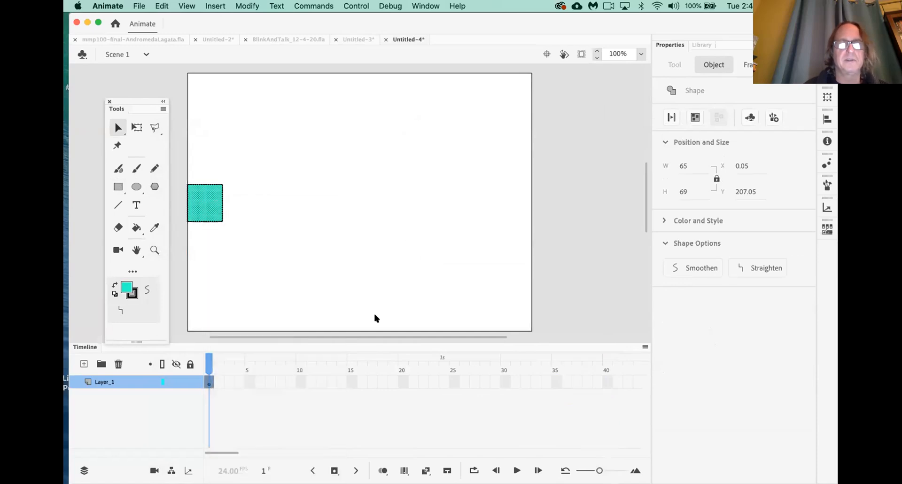
left_click(634, 151)
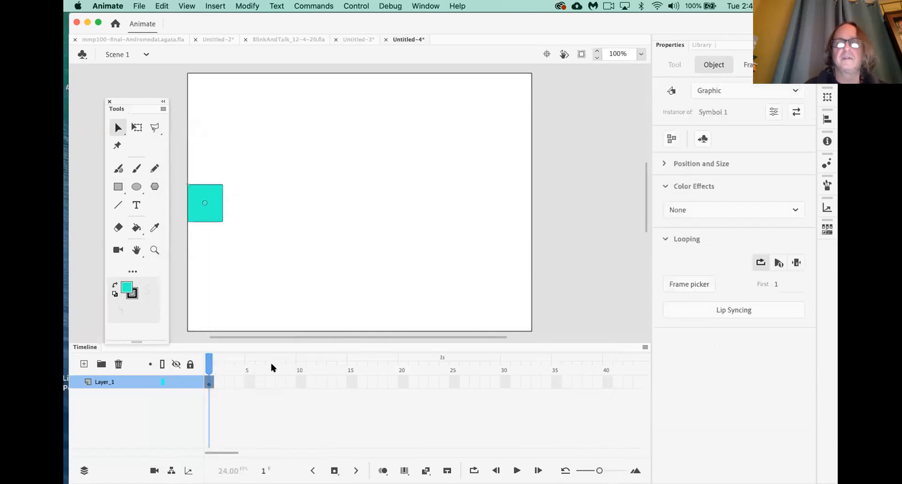
Add a classic tween on frame 1 of Layer_1 and extend it to frame 40
left_click(208, 382)
right_click(208, 381)
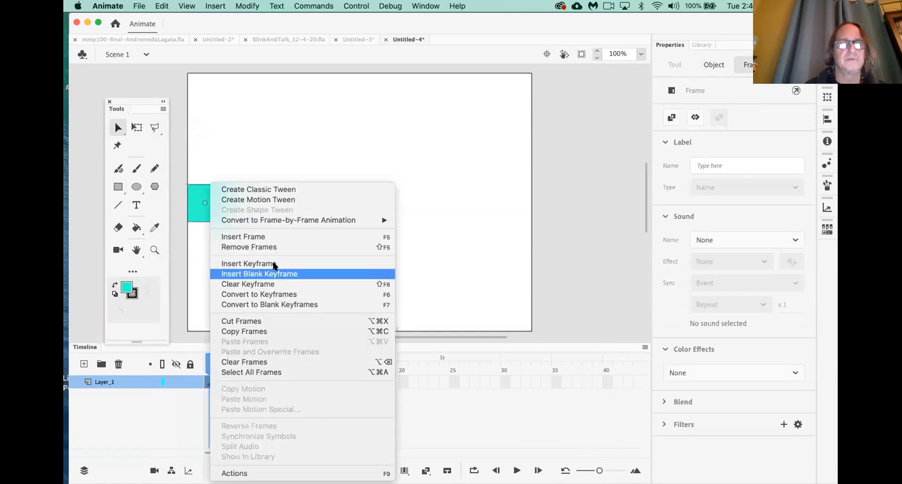
left_click(276, 189)
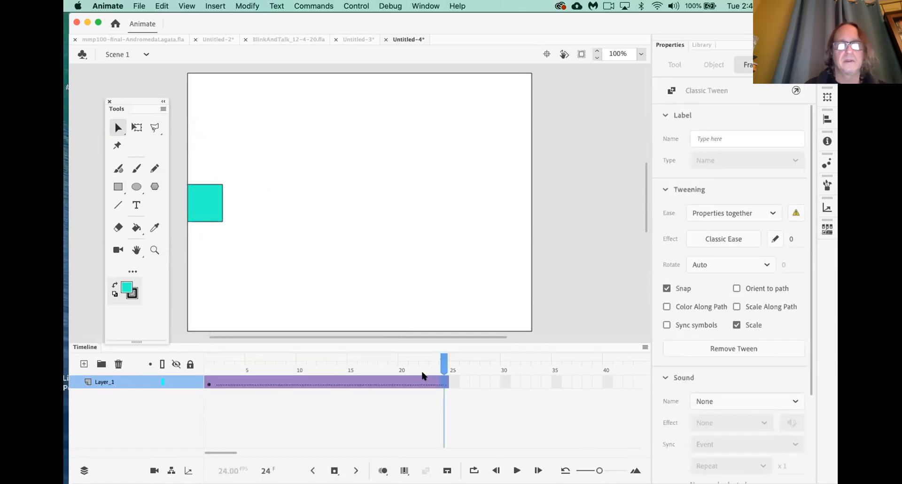
left_click(608, 382)
key("F5")
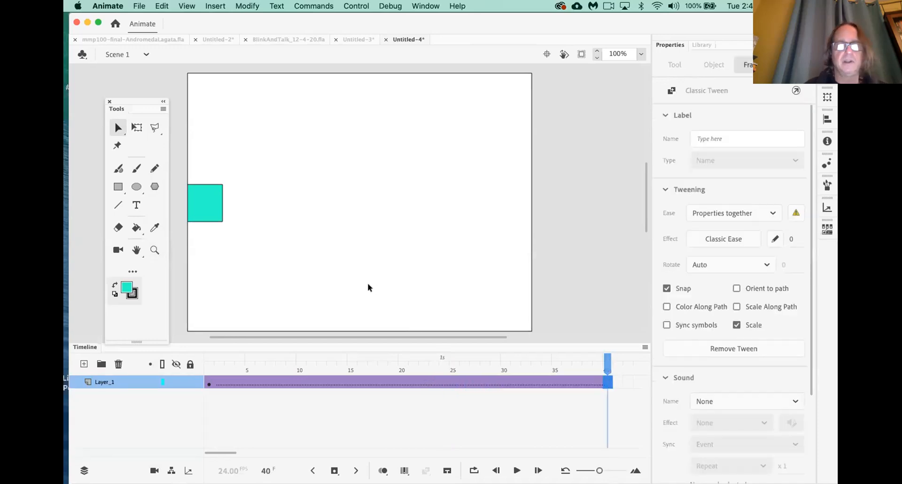
Place the frame-40 square flush against the stage's right edge
left_click(342, 369)
left_click_drag(350, 370, 608, 356)
left_click_drag(209, 206, 516, 200)
left_click_drag(220, 368, 160, 366)
Play the slide and inspect the tween at frames 17, 22 and 15
key("Return")
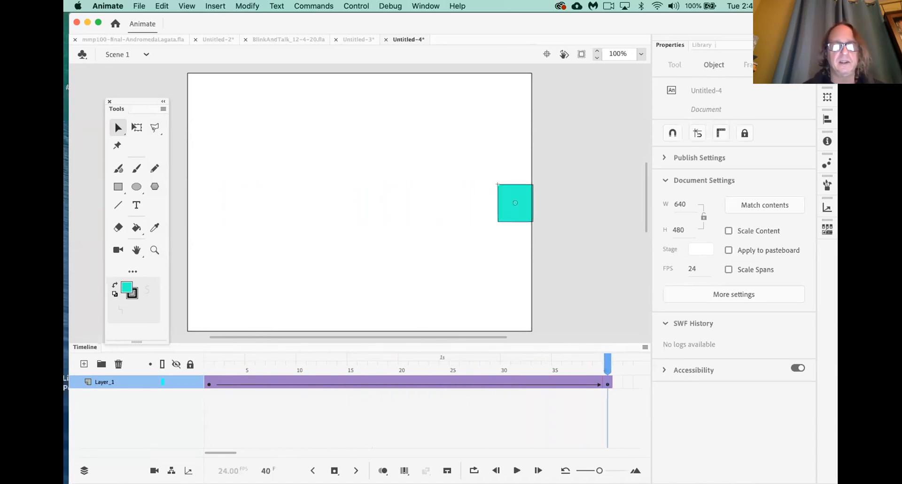
left_click(367, 385)
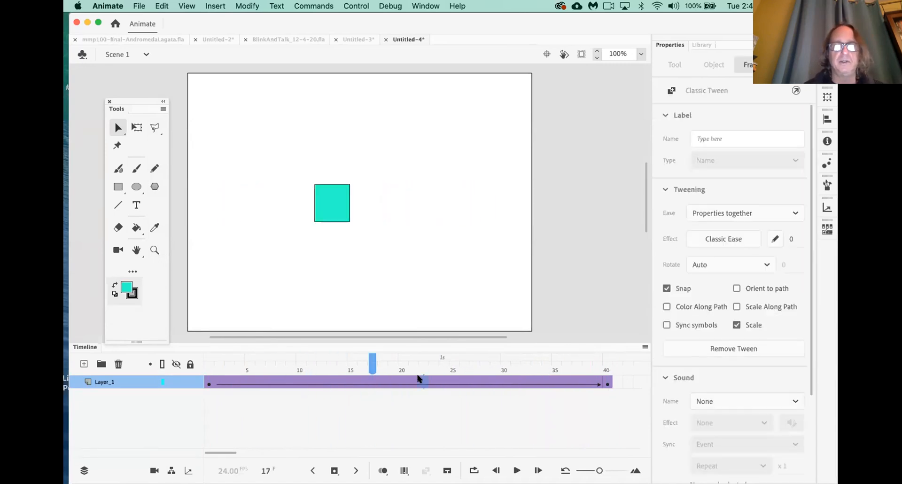
left_click(422, 380)
left_click(354, 381)
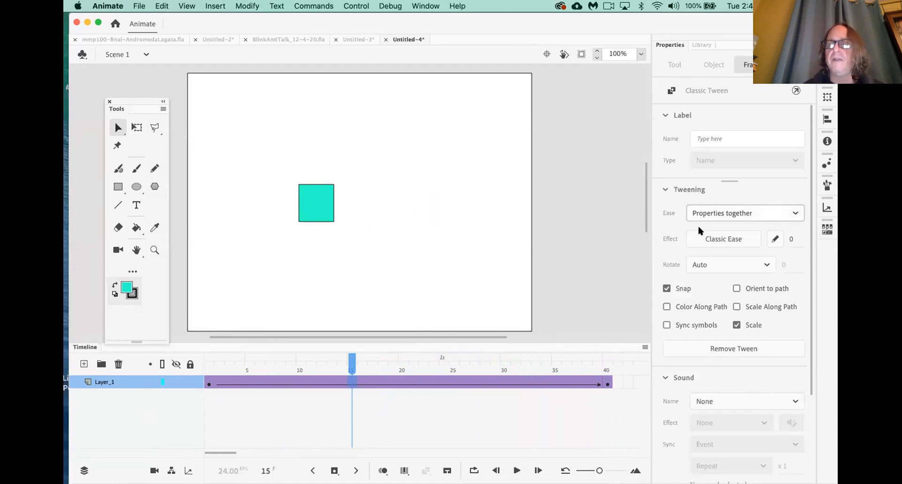
Apply a Quad Ease-In-Out to the classic tween
left_click(731, 236)
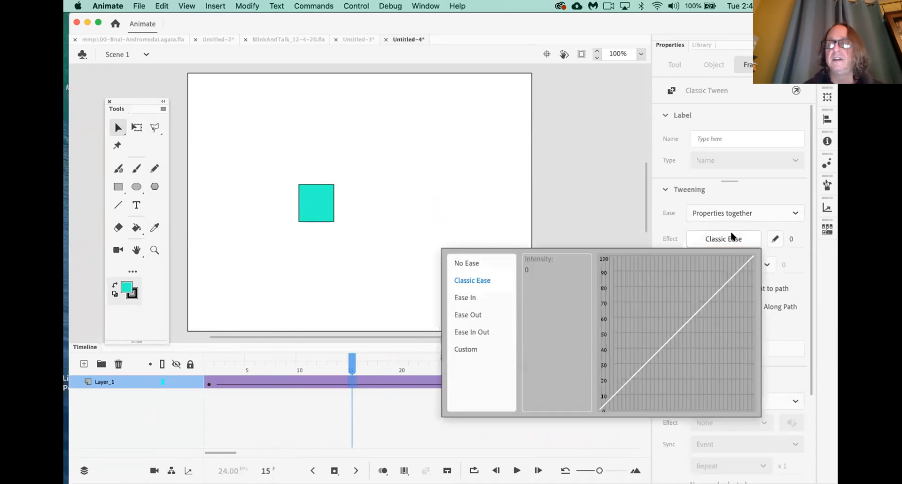
left_click(476, 334)
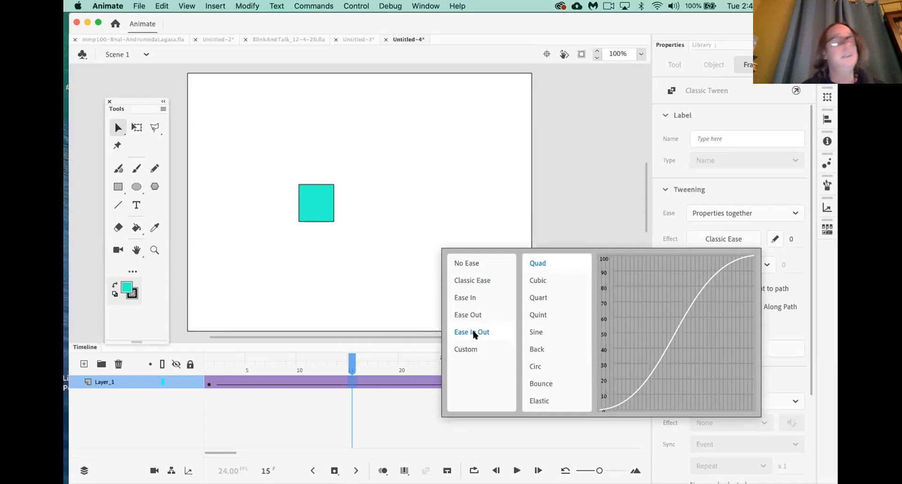
left_click(412, 321)
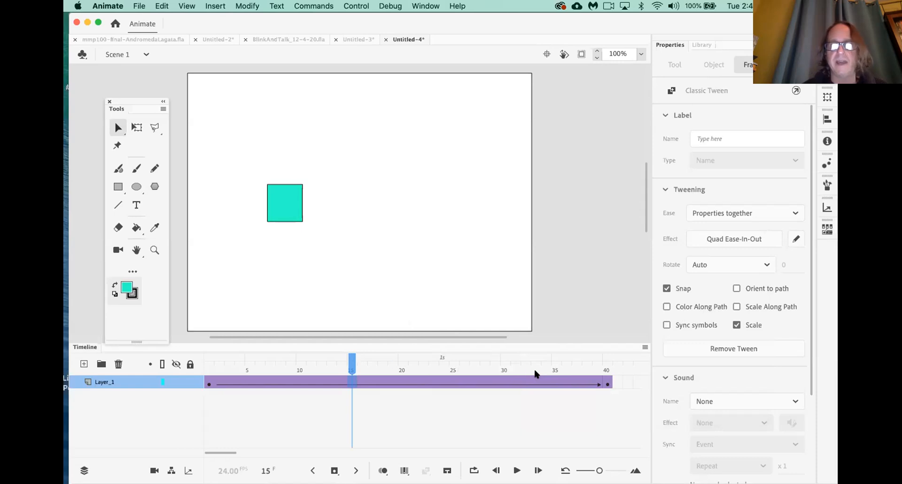
Play the eased animation from frame 1 several times
left_click_drag(351, 364, 141, 358)
key("Return")
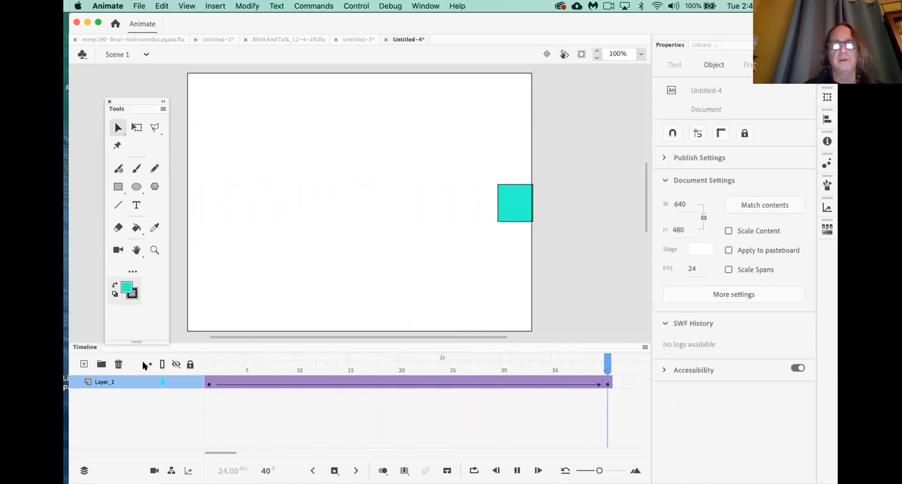
key("Return")
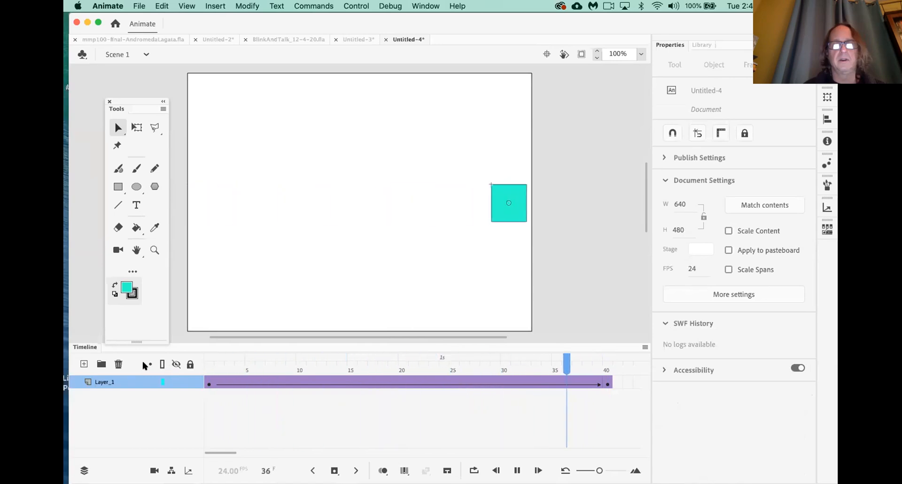
key("Return")
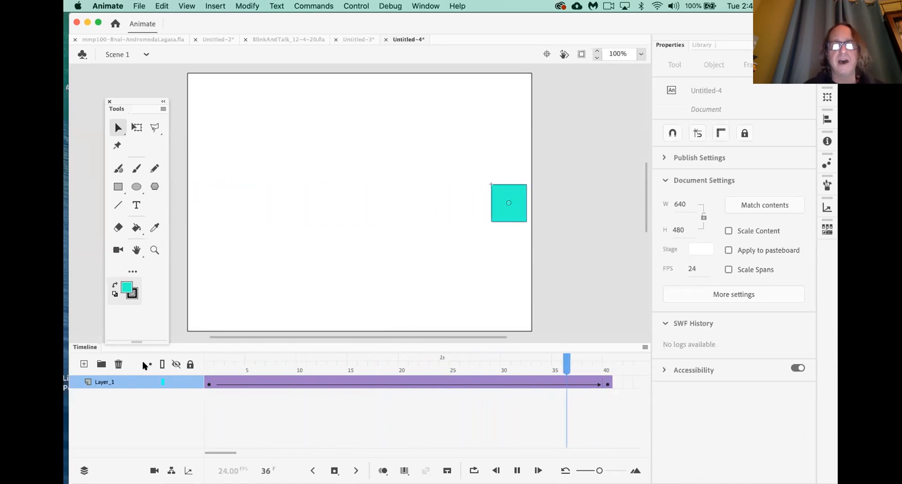
left_click(207, 373)
key("Return")
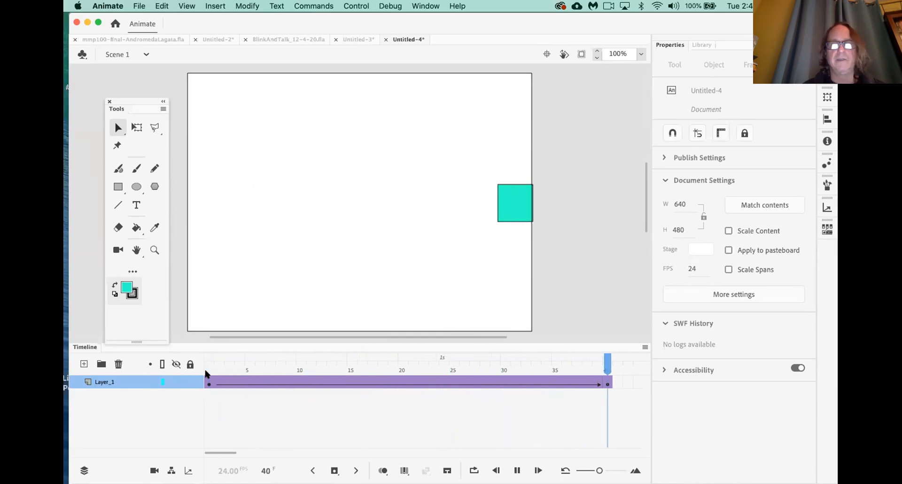
Browse the Ease In curves without changing the tween, then replay from frame 1
left_click(351, 381)
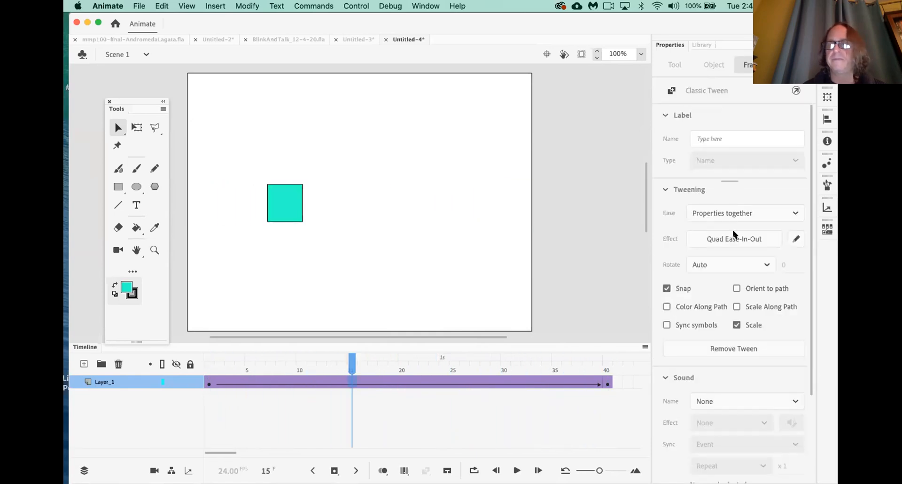
left_click(725, 237)
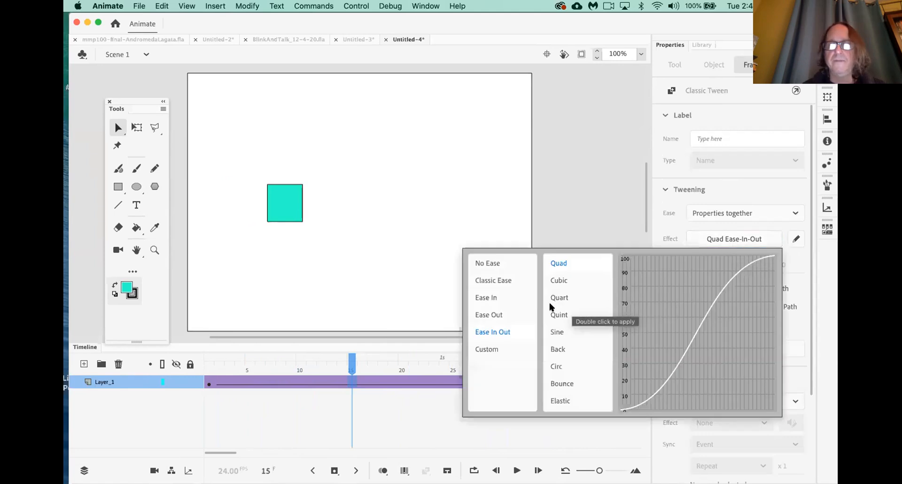
left_click(491, 299)
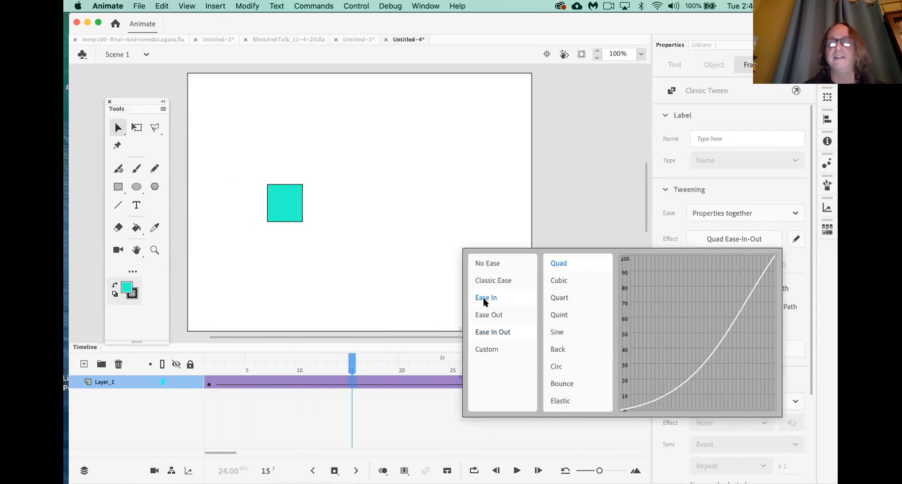
left_click(446, 295)
left_click_drag(351, 365, 126, 367)
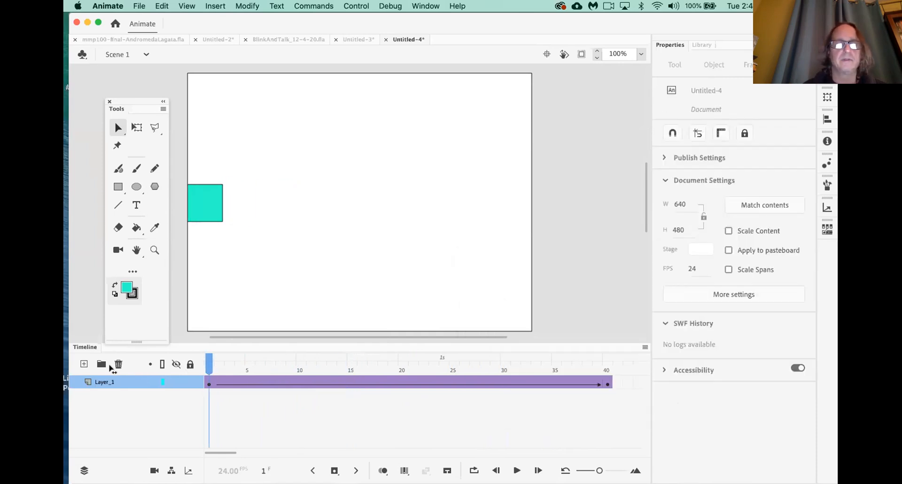
key("Return")
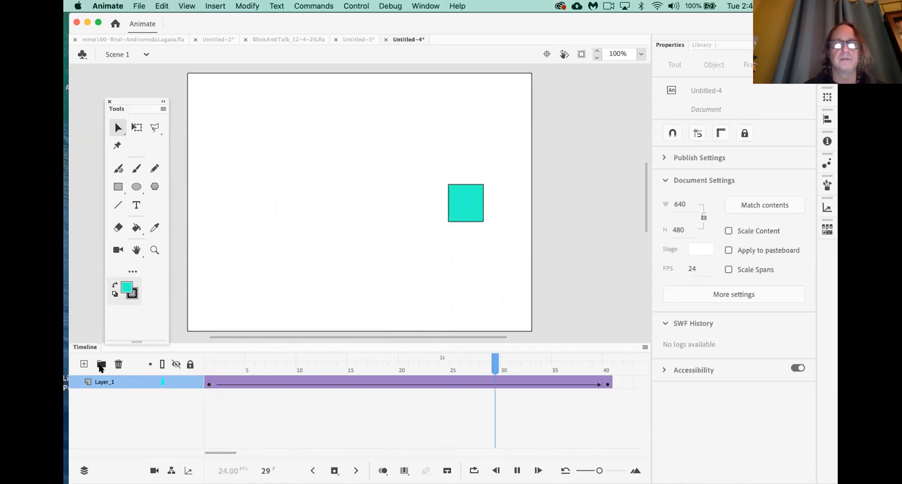
Switch the tween's ease to Quad Ease-In and replay it from frame 1
left_click(342, 383)
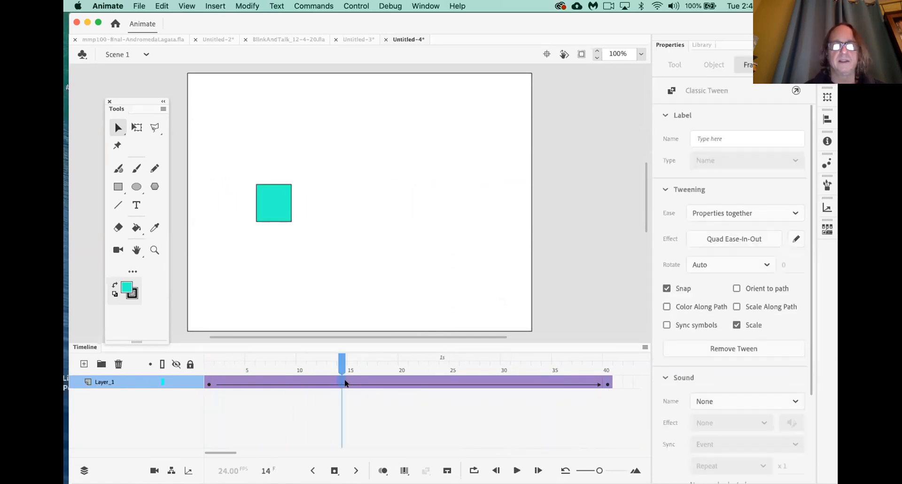
left_click(732, 240)
left_click(485, 298)
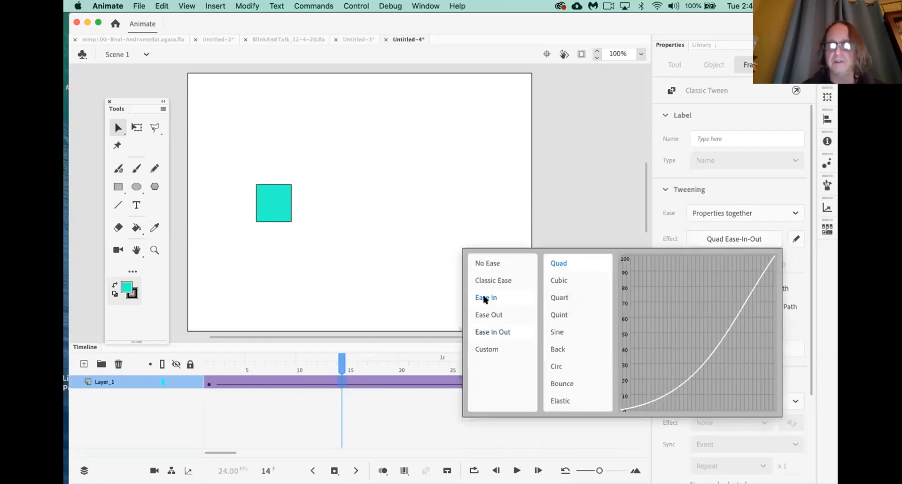
double_click(485, 299)
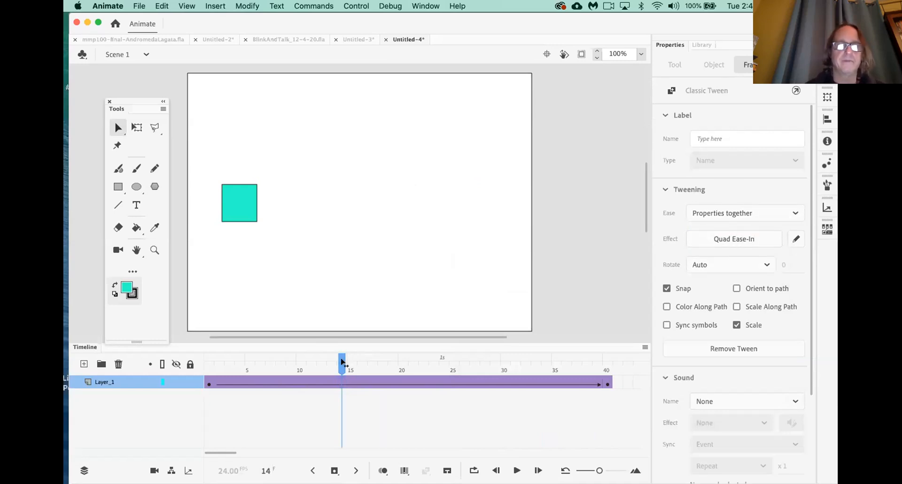
left_click_drag(345, 362, 209, 362)
key("Return")
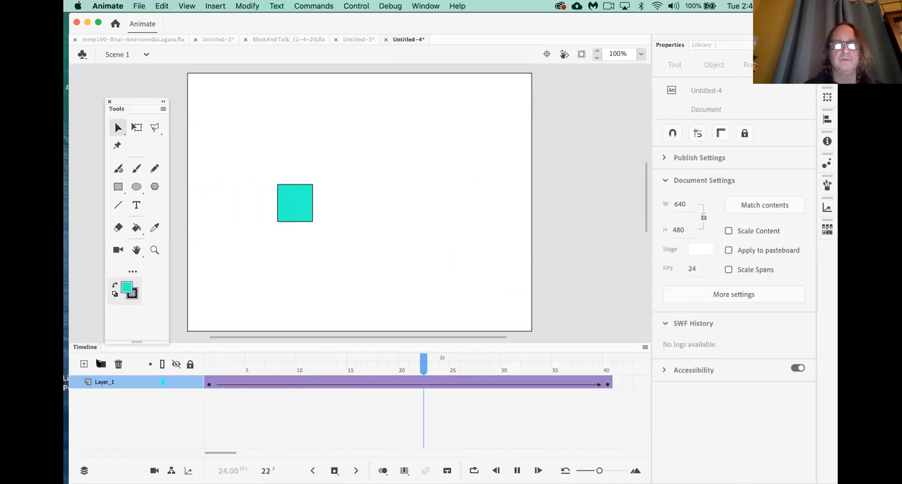
key("Return")
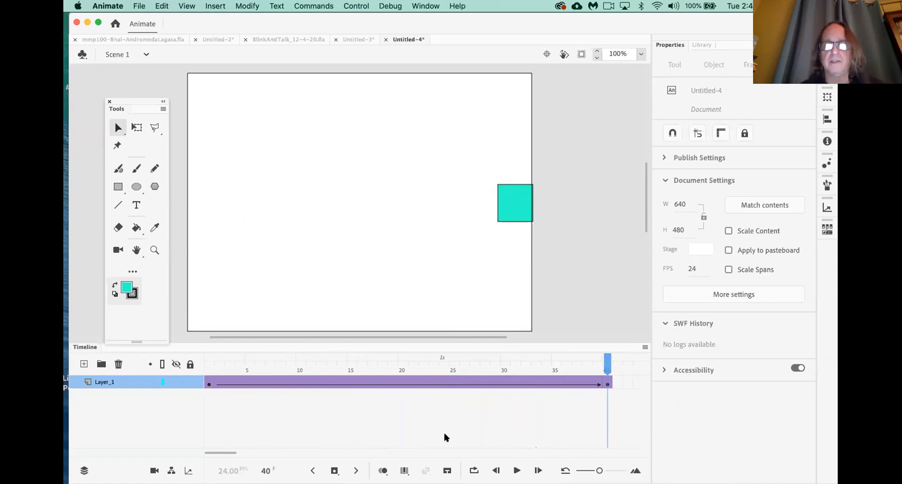
Nudge the square right at frame 40, then add a keyframe at frame 43 shifting it slightly left
scroll(444, 433, "right", 5)
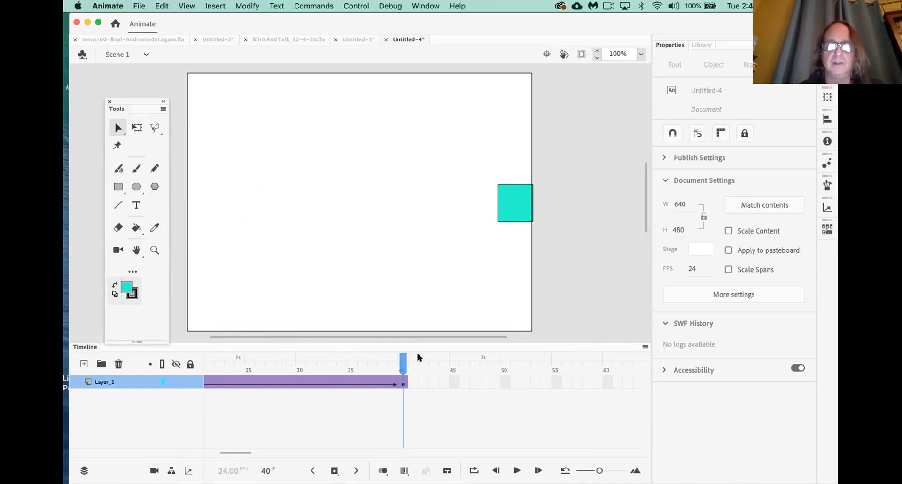
left_click_drag(516, 208, 525, 209)
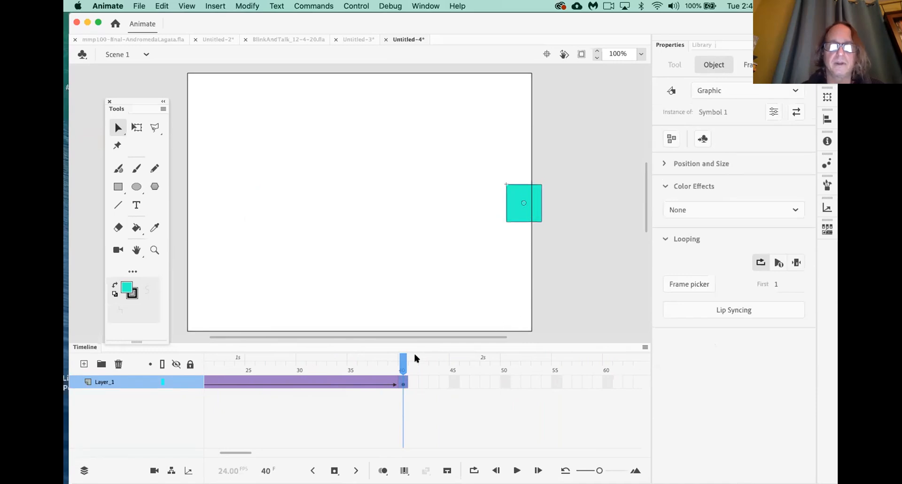
left_click_drag(403, 365, 420, 369)
left_click(421, 384)
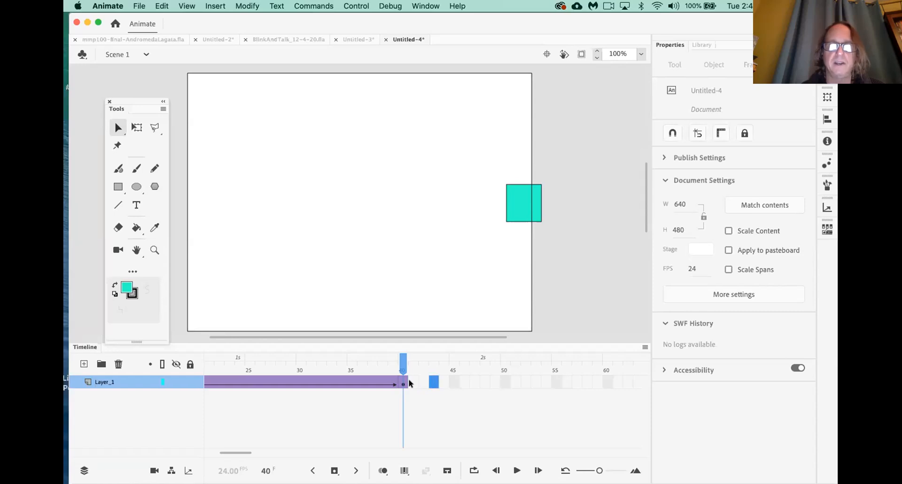
key("F6")
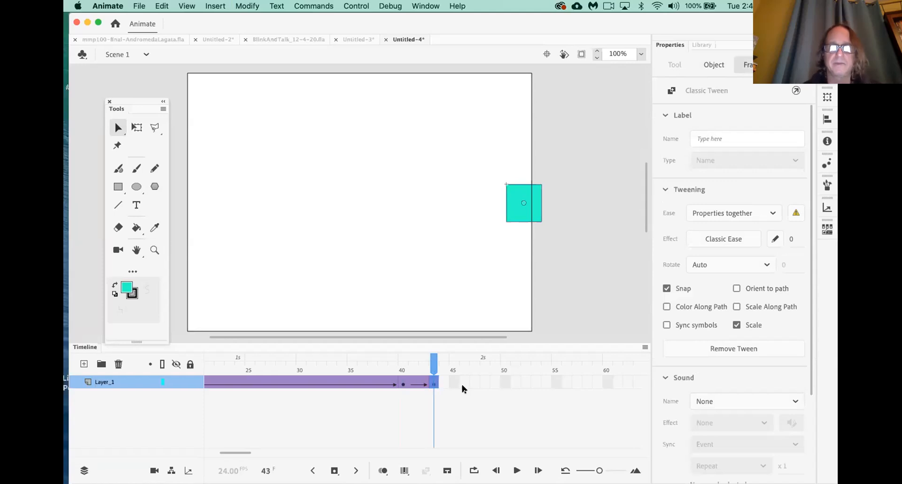
left_click_drag(528, 209, 520, 212)
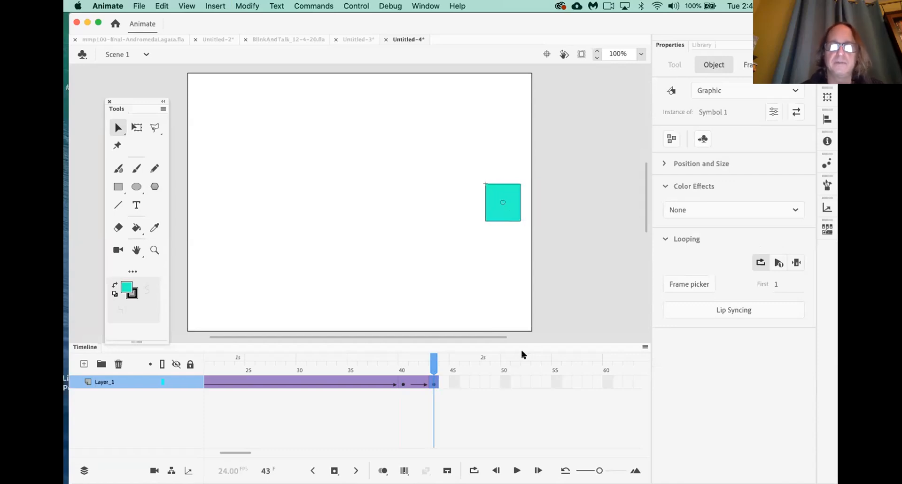
Add a keyframe at frame 45 returning the square to the stage's right edge
mouse_move(434, 361)
left_mouse_down()
mouse_move(299, 365)
mouse_move(419, 367)
left_mouse_up()
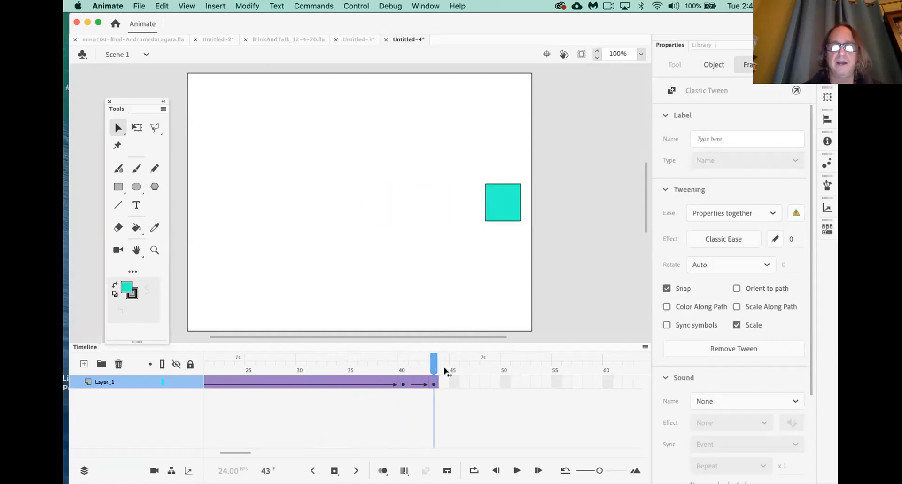
left_click(456, 376)
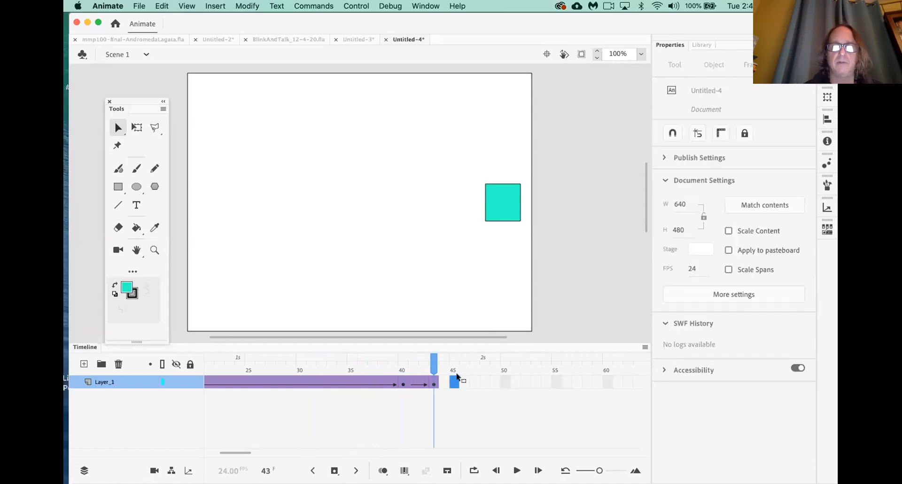
key("F6")
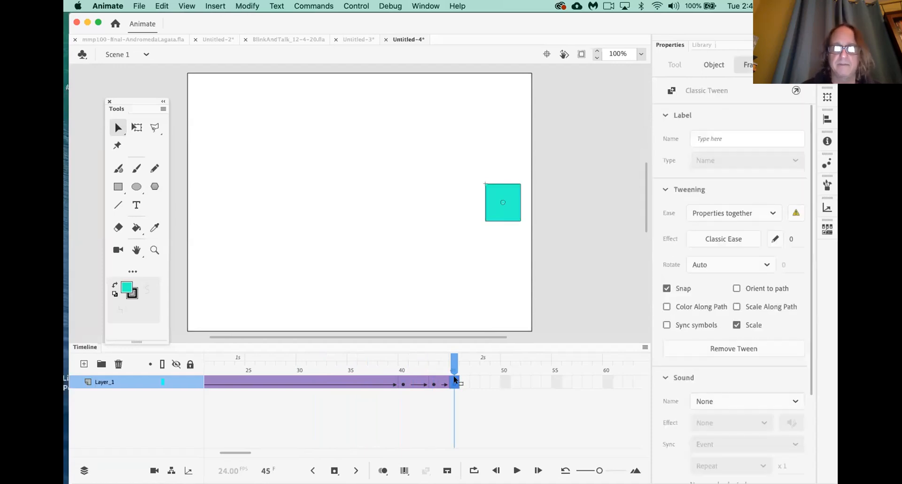
left_click_drag(512, 215, 515, 216)
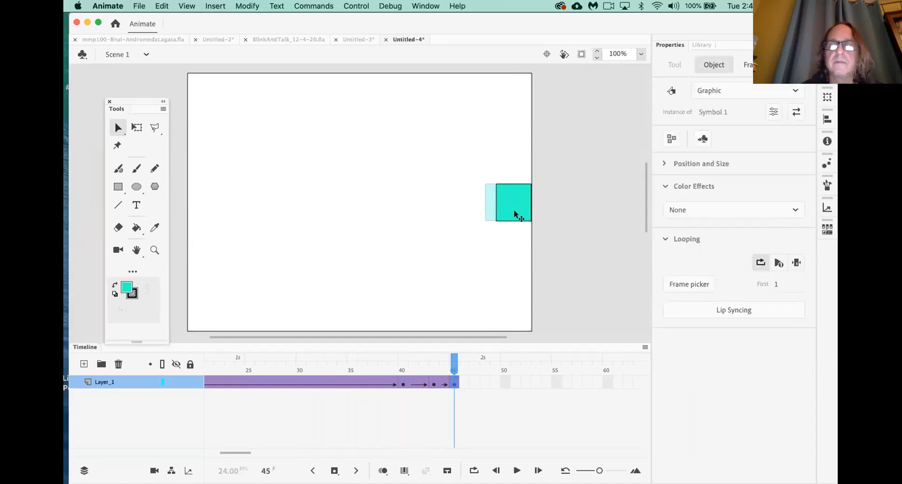
Play from frame 24 and check the square's positions at frames 40, 43 and 45, then rewind
left_click(239, 371)
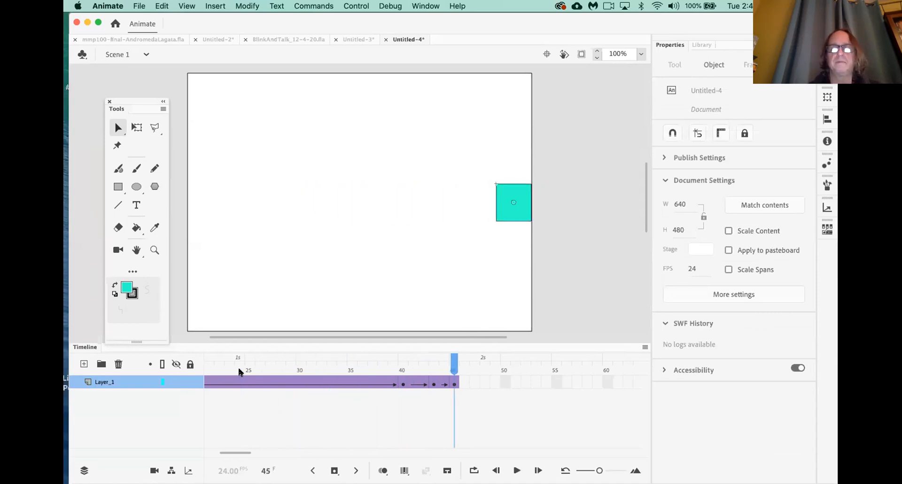
left_click(240, 371)
key("Return")
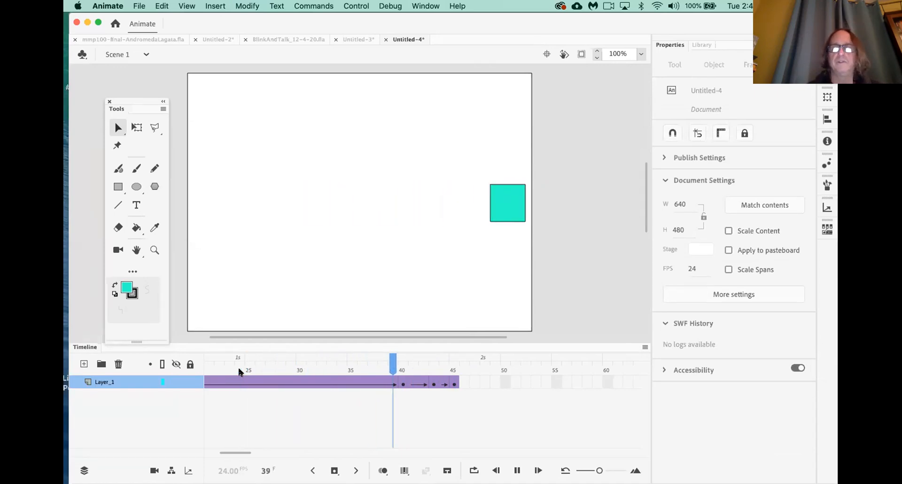
left_click(402, 384)
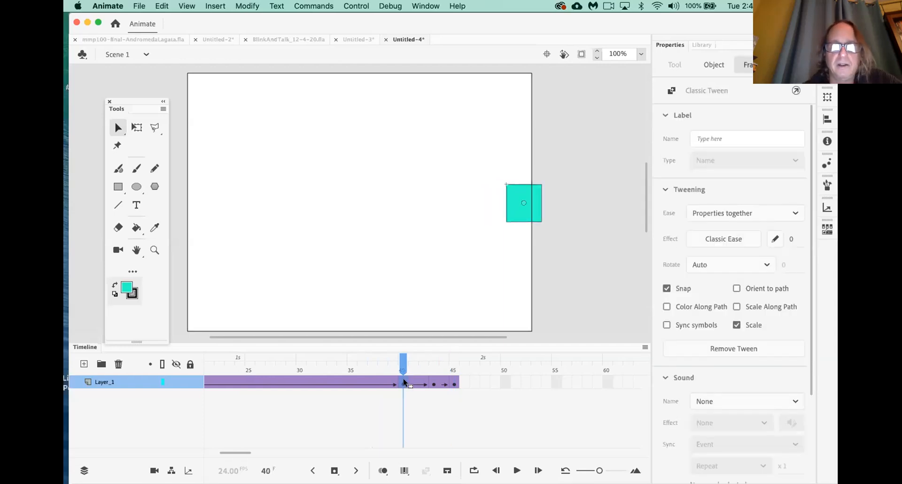
left_click(433, 384)
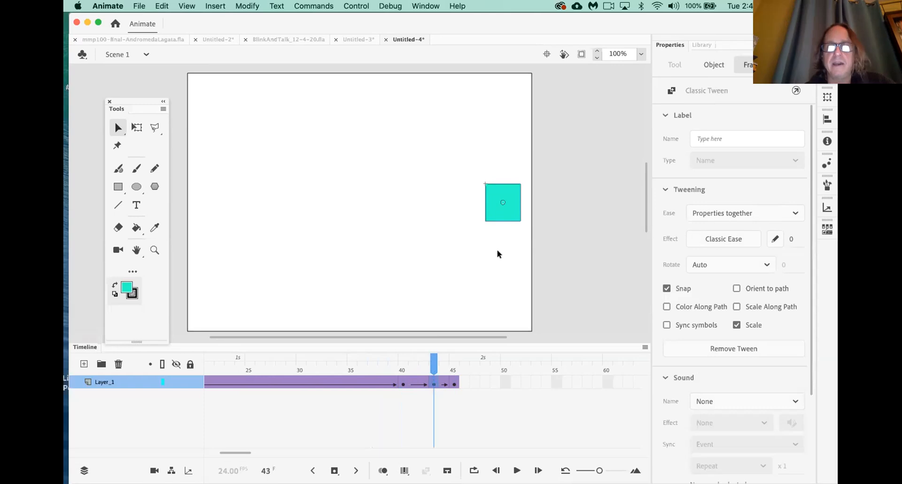
left_click(454, 384)
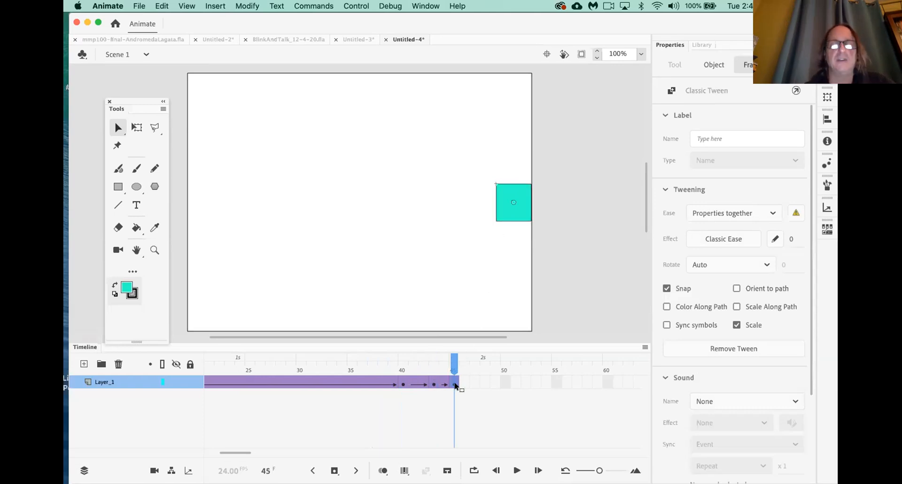
left_click_drag(452, 362, 65, 399)
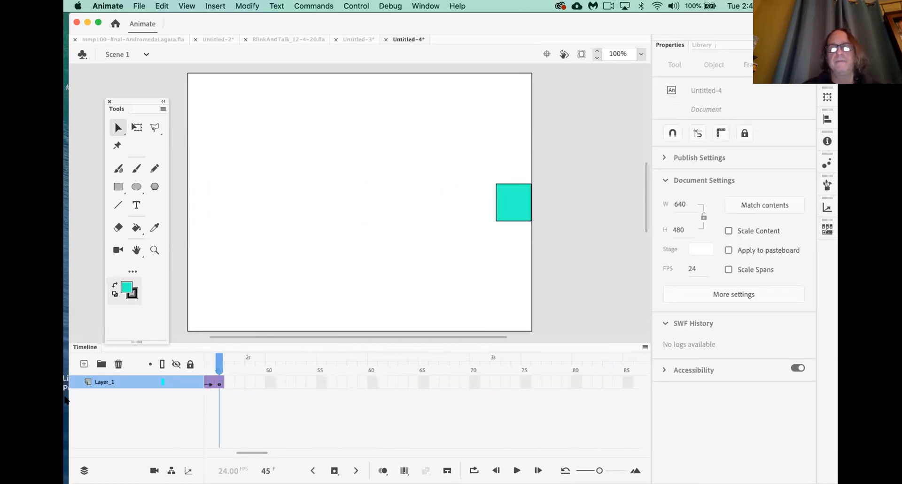
Preview the movie, extend Layer_1's timeline to frame 60, then test the extended ending again
key("super+Return")
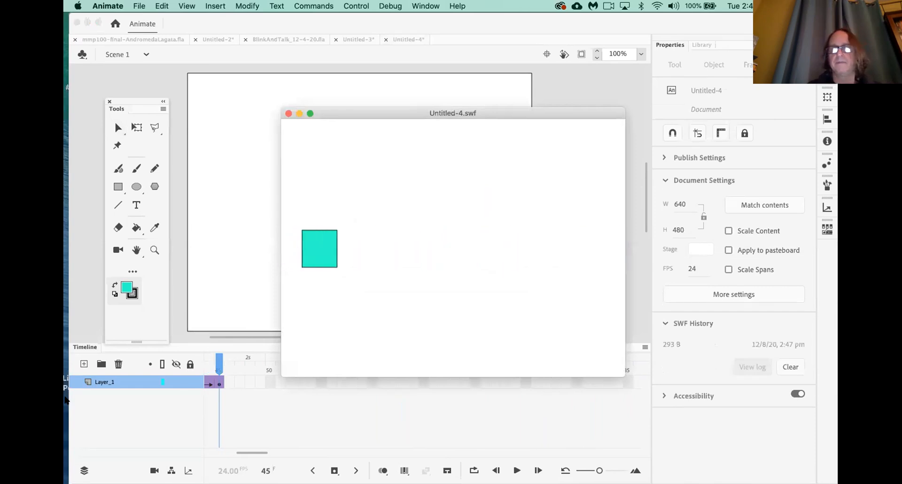
left_click(288, 113)
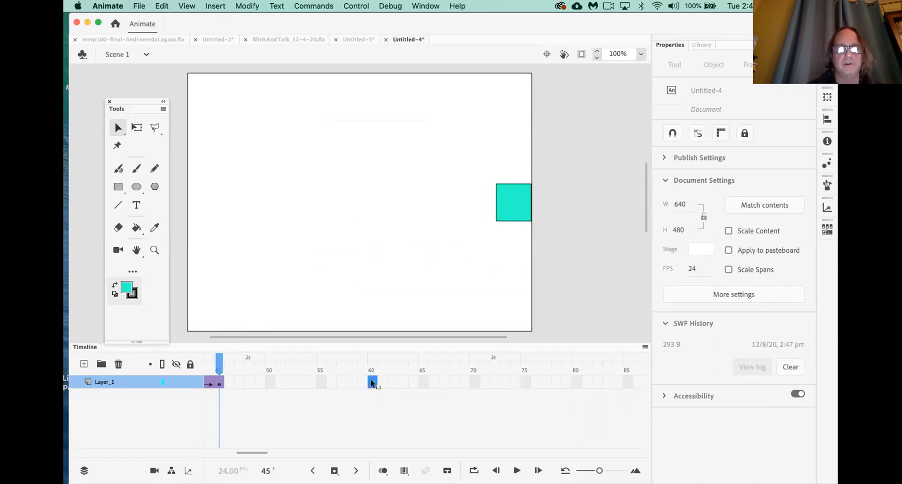
key("F5")
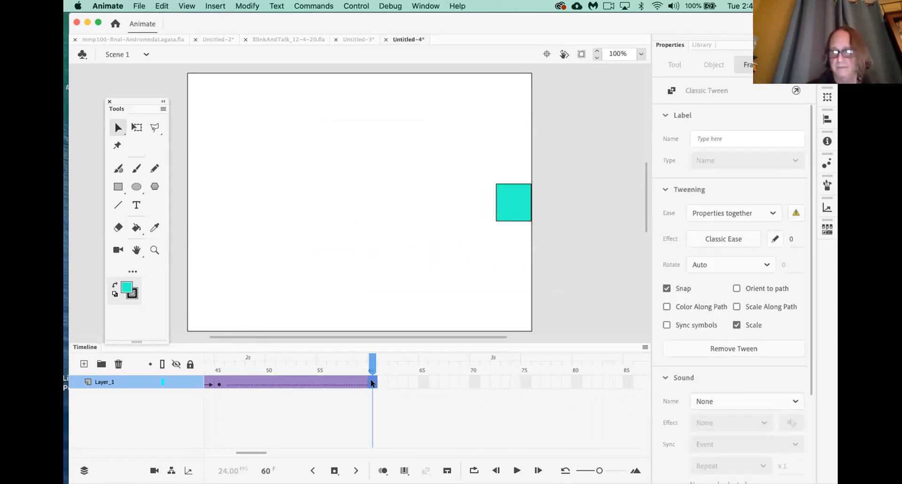
key("super+Return")
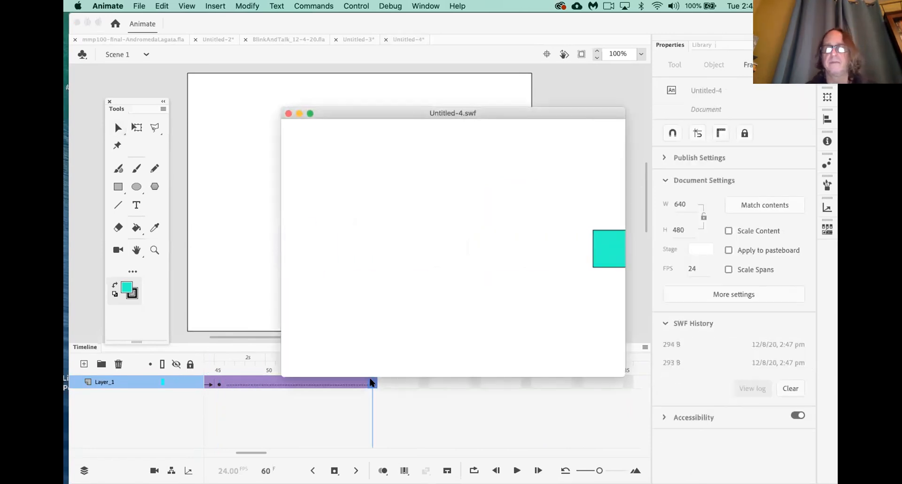
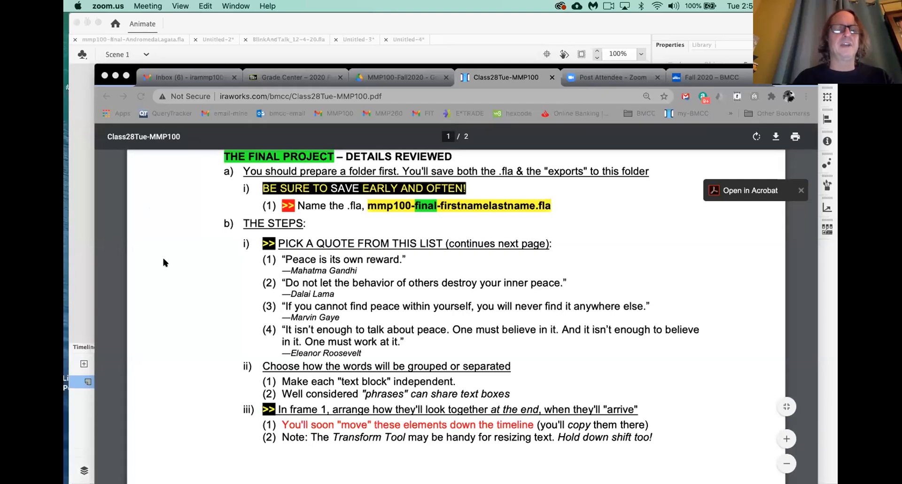
Search Google for 'animators handbook' in a new tab and dismiss the Amazon Assistant popup
left_click(783, 77)
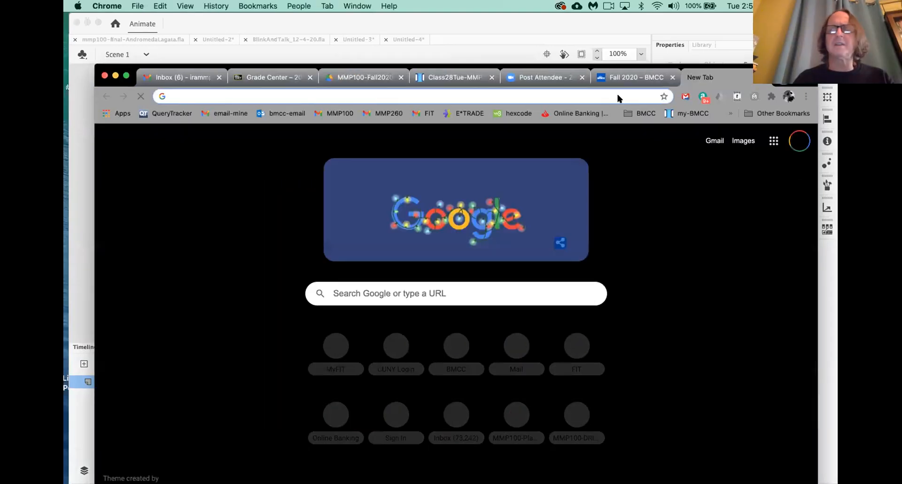
type("animat")
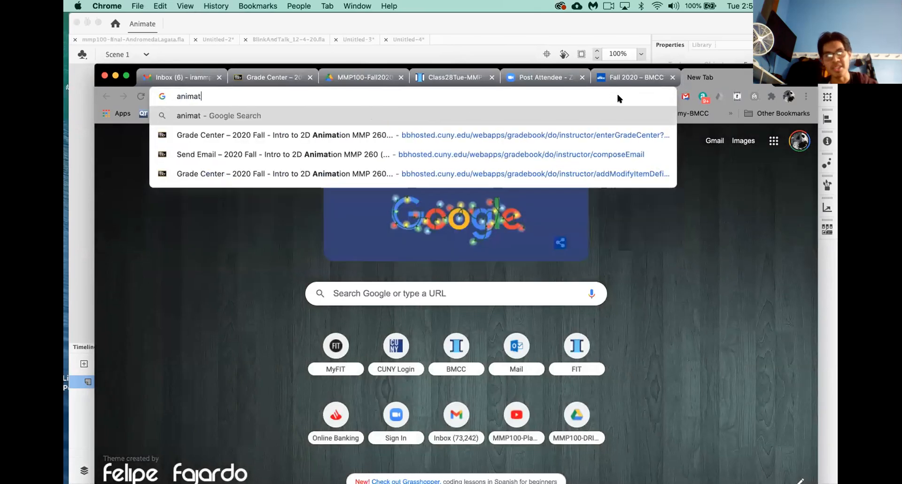
type("ors handbook")
key("Return")
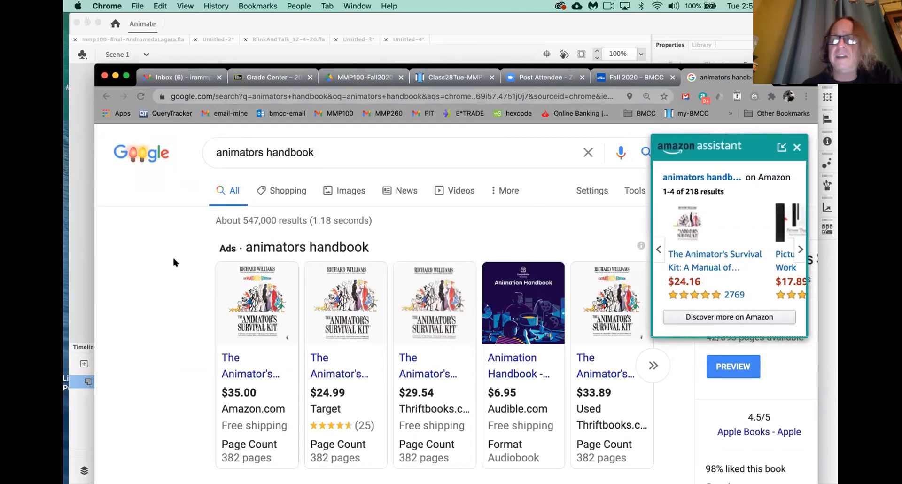
left_click(797, 147)
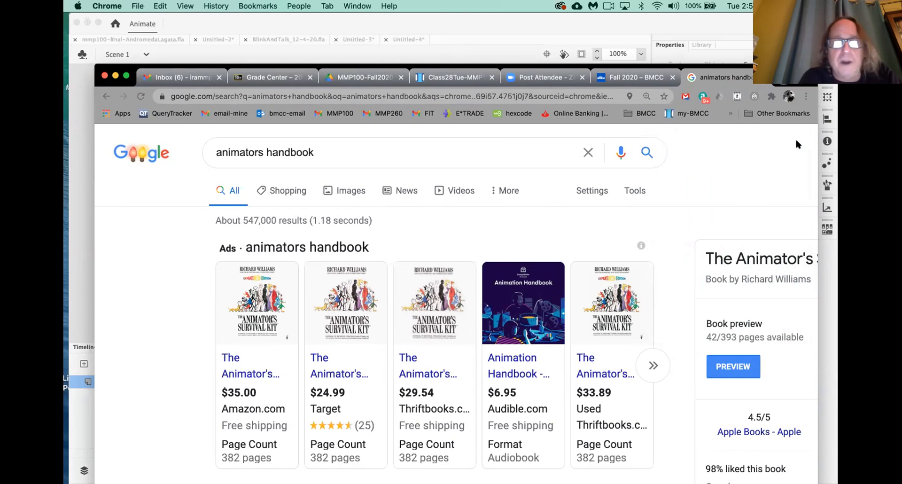
mouse_move(393, 293)
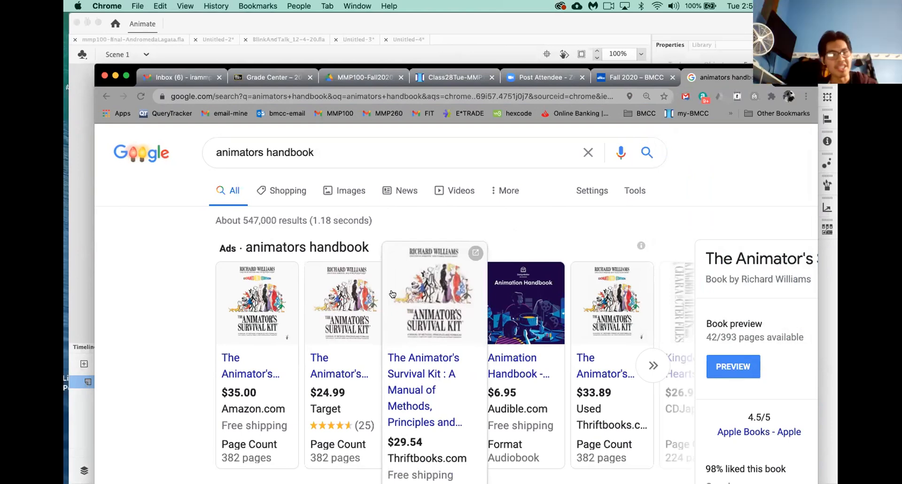
Open The Animator's Survival Kit Amazon listing and scroll to its $30.90–$35.00 paperback options
left_click(257, 316)
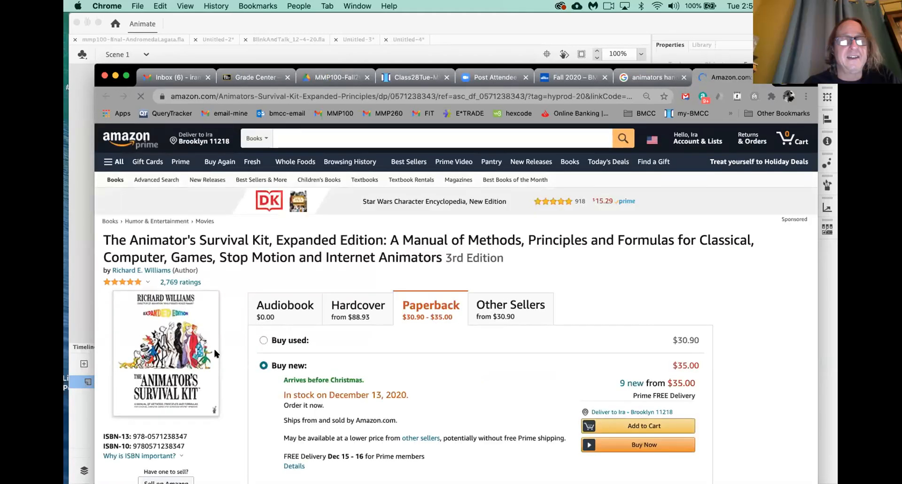
scroll(214, 347, "down", 2)
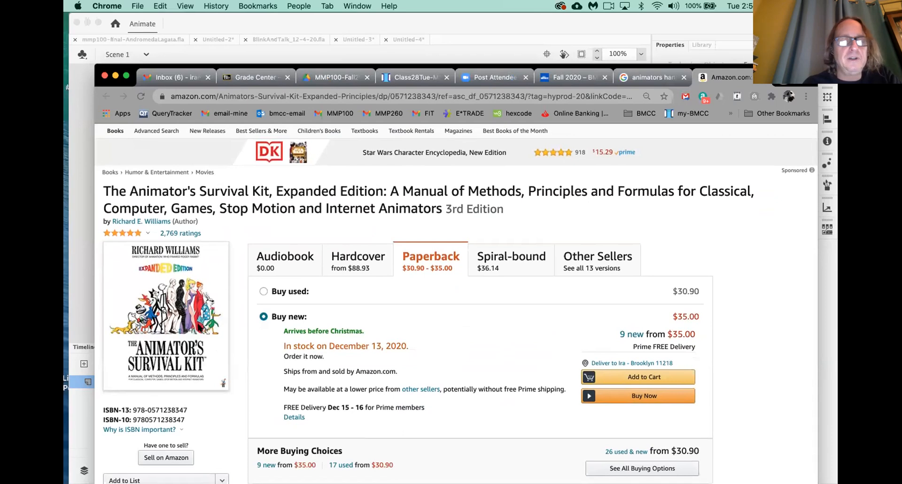
scroll(199, 331, "down", 1)
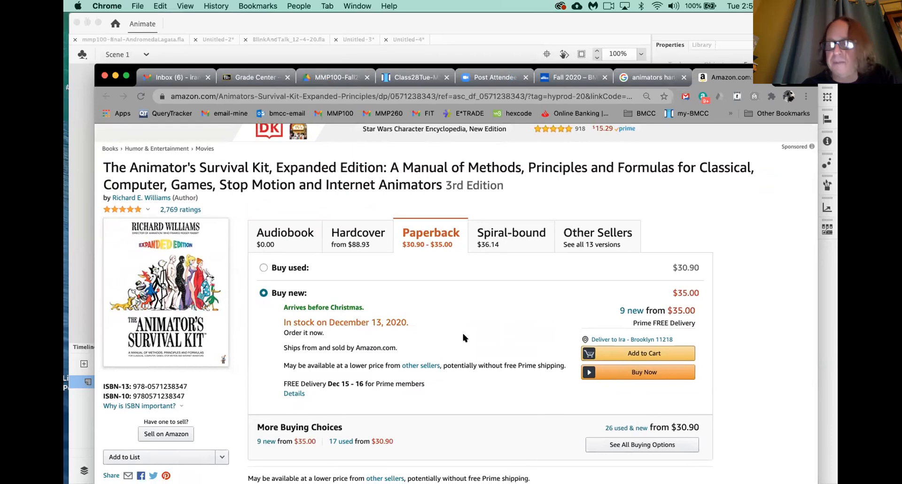
scroll(462, 334, "down", 3)
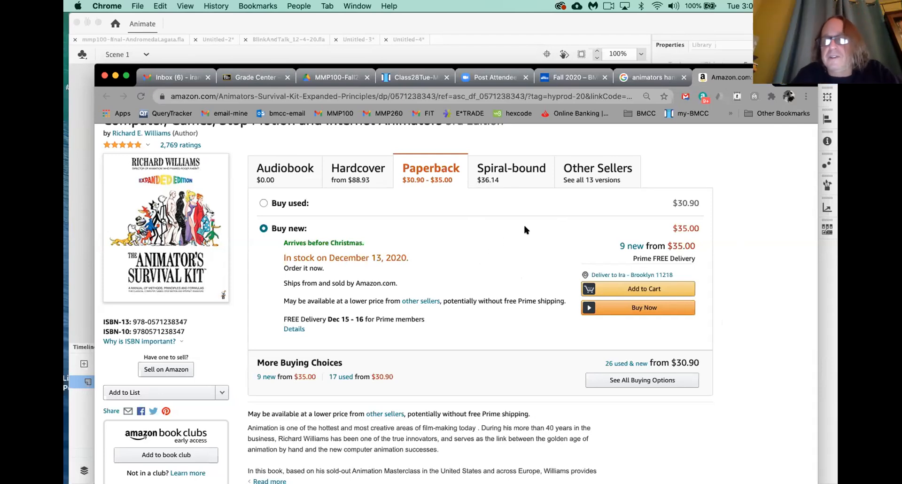
mouse_move(660, 461)
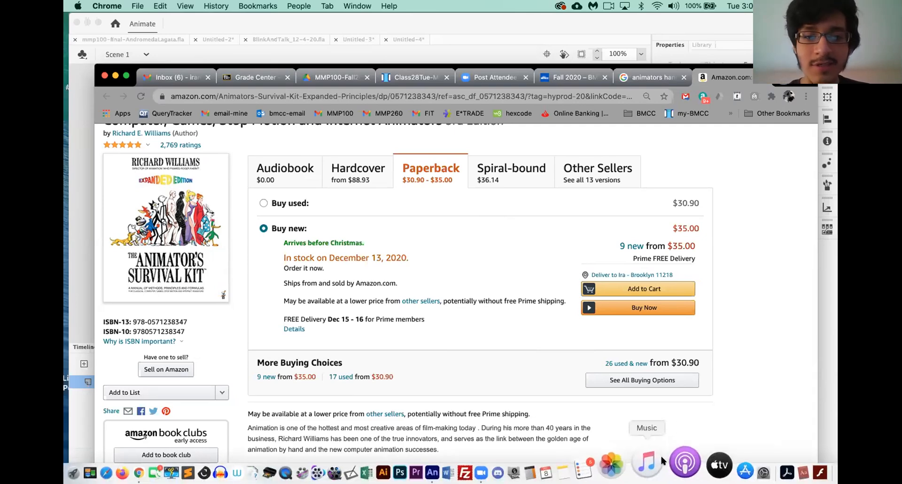